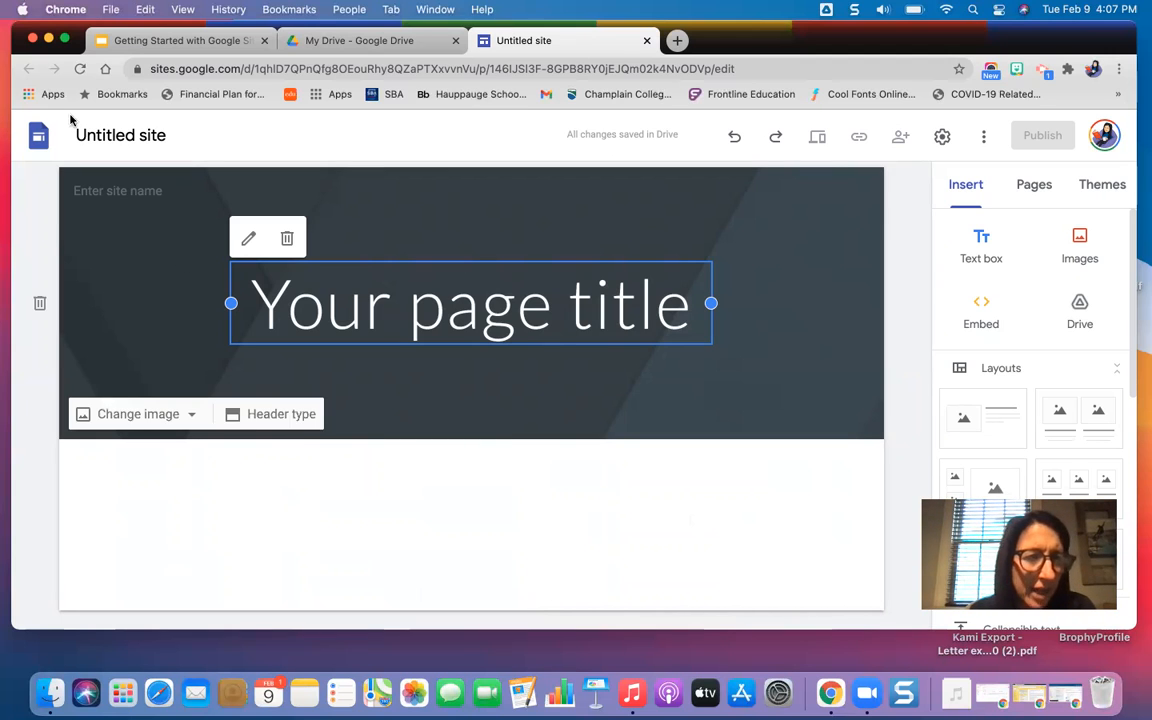
Name the site document "PTC Test Site".
click(133, 134)
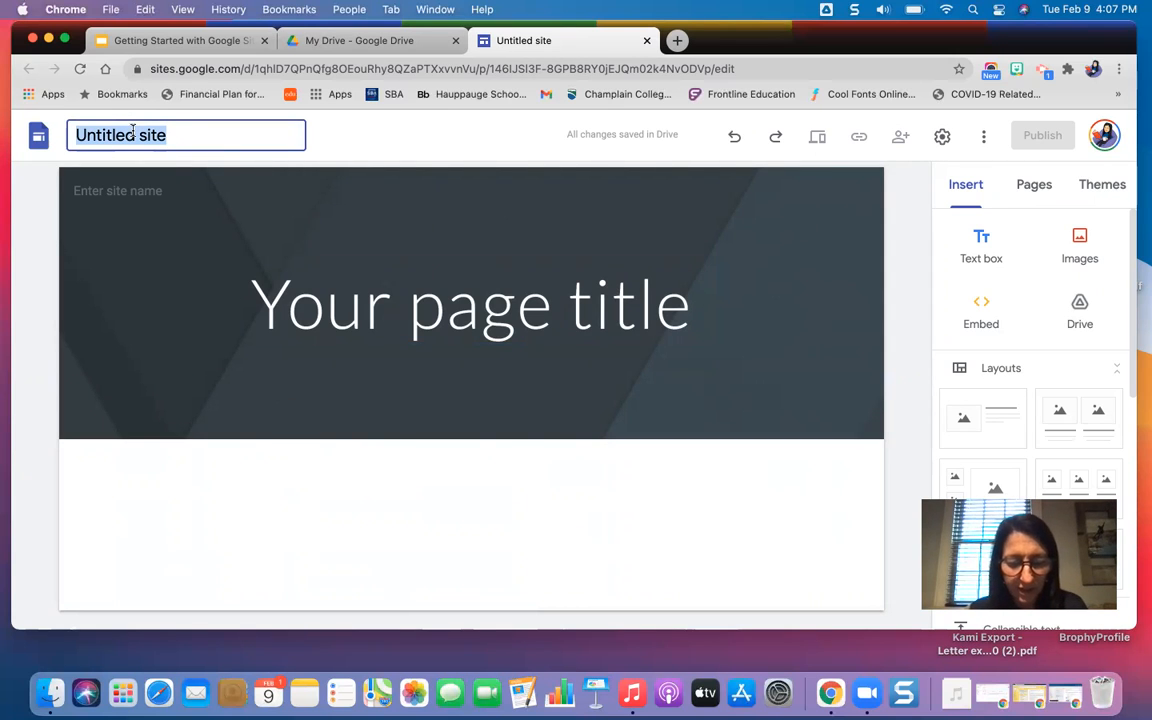
text(PTC )
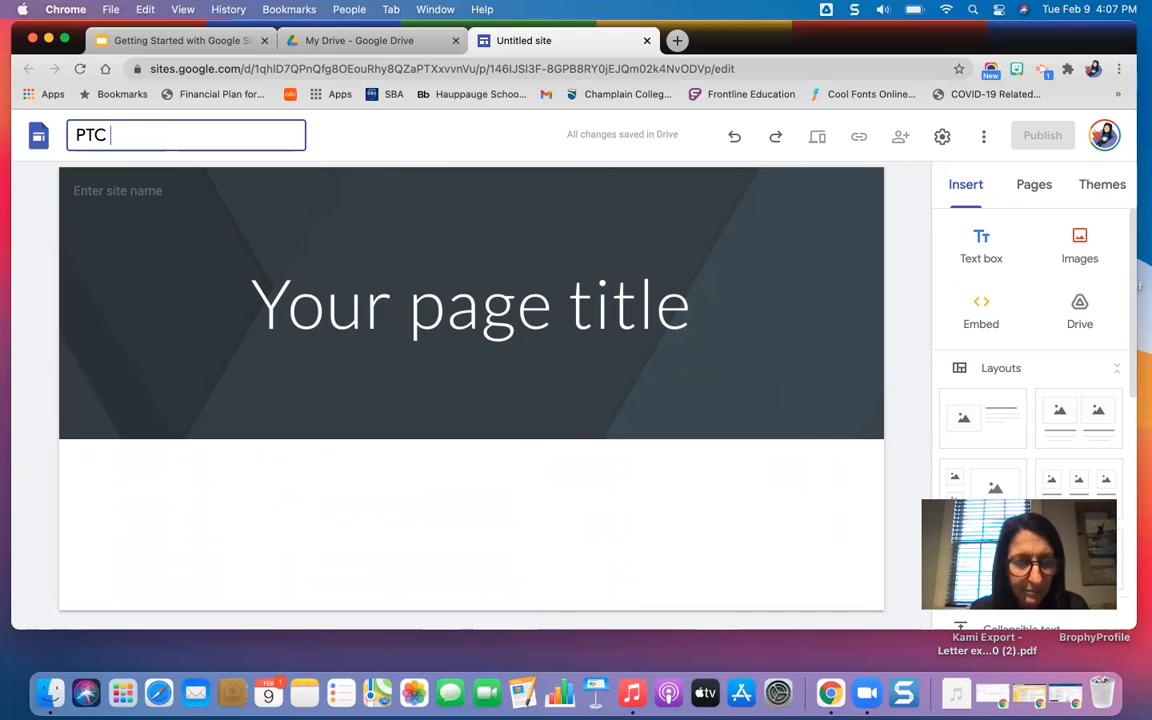
text(Test Site)
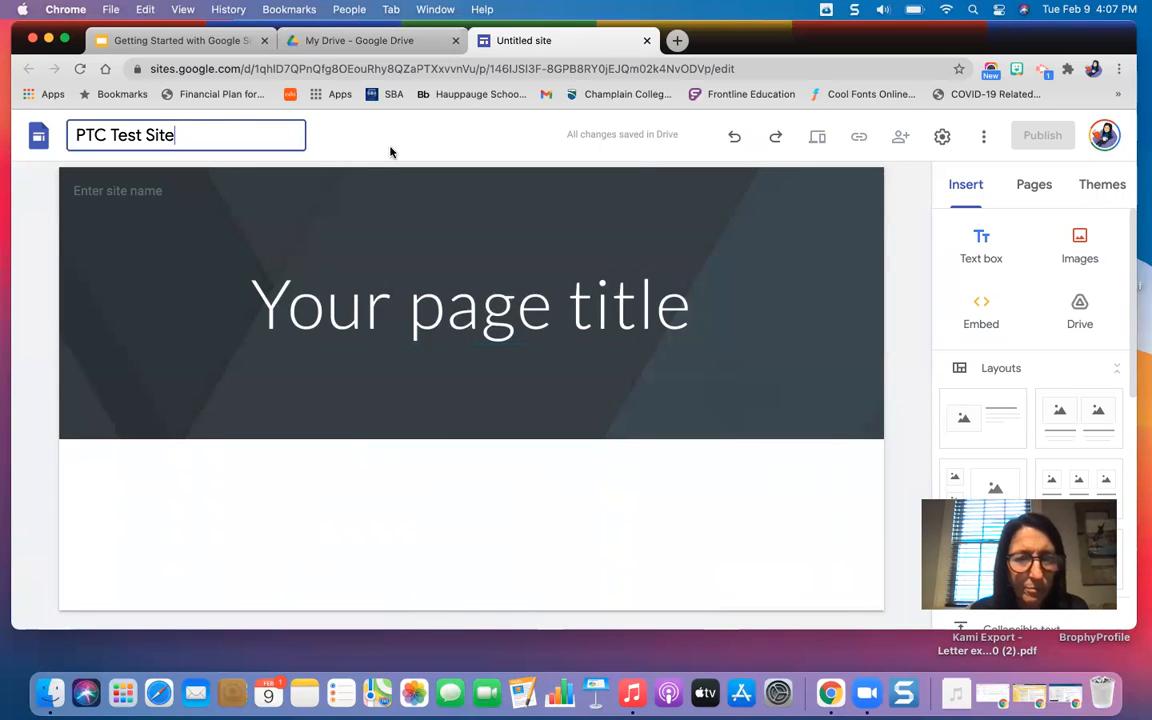
click(480, 141)
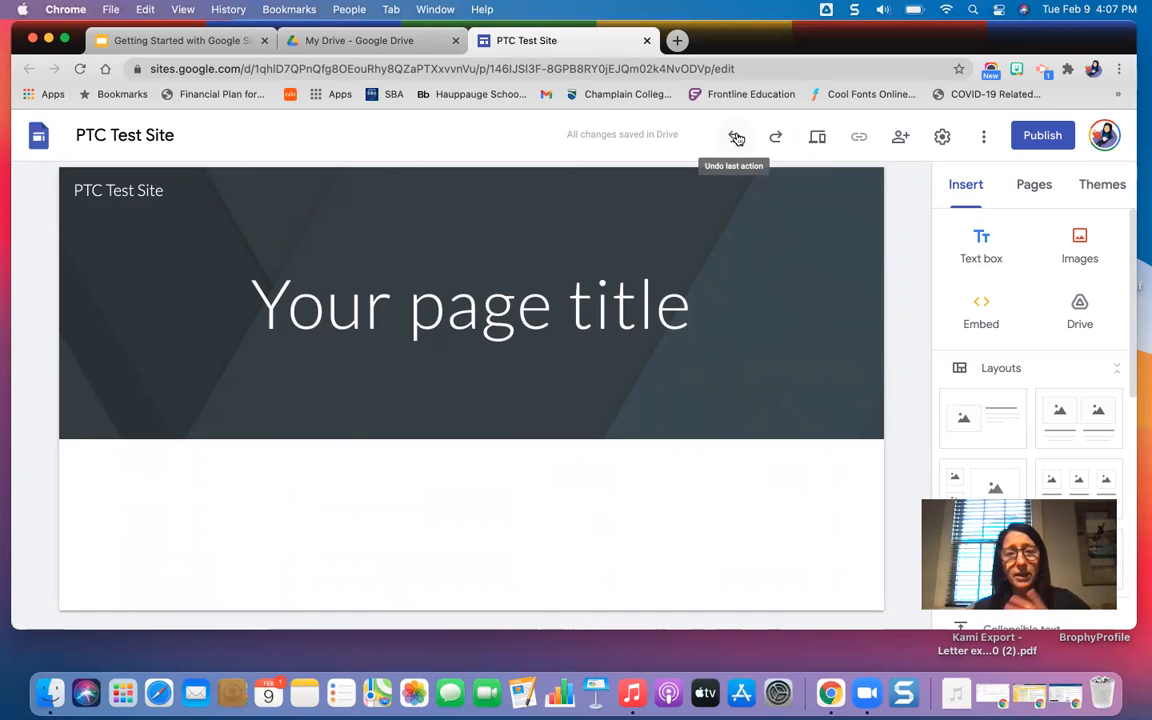
Preview the site at tablet, phone and large screen sizes, and return to the editor.
click(818, 139)
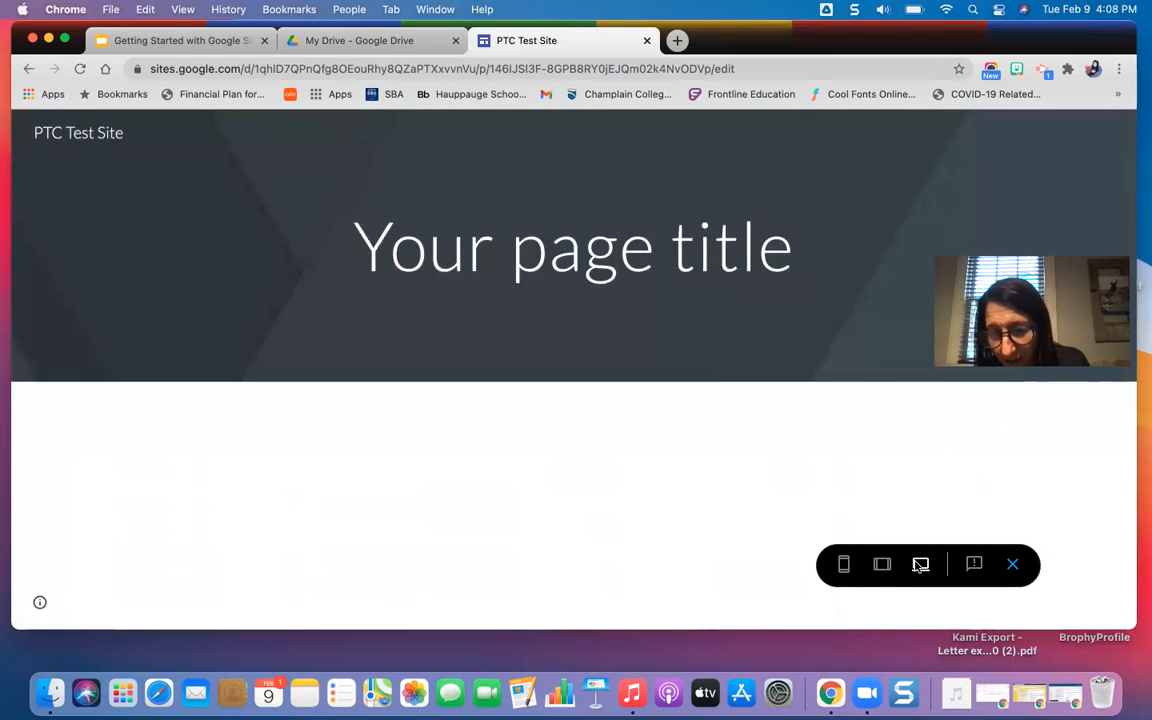
click(884, 566)
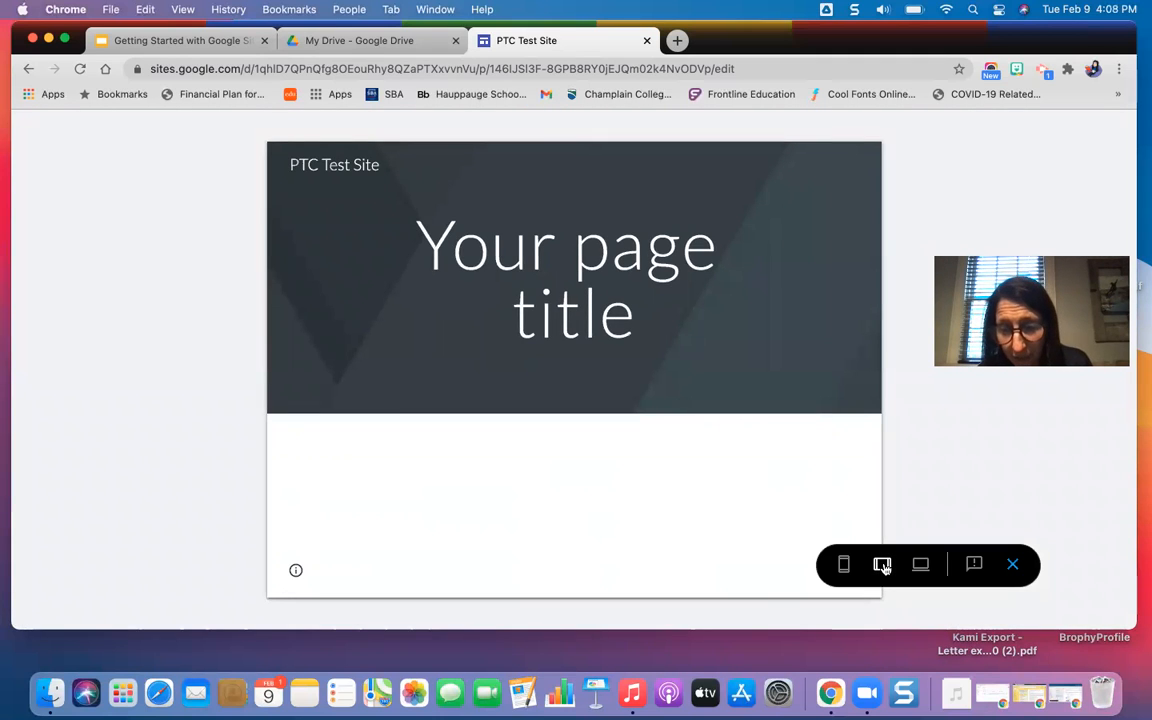
click(845, 565)
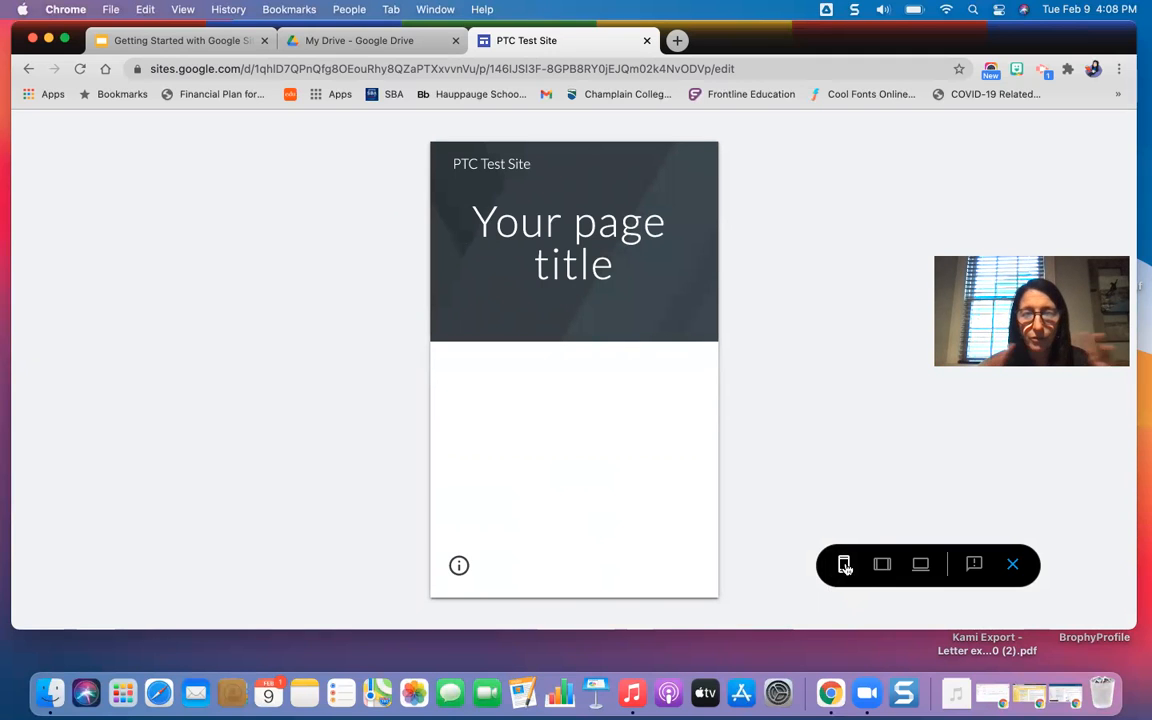
click(920, 566)
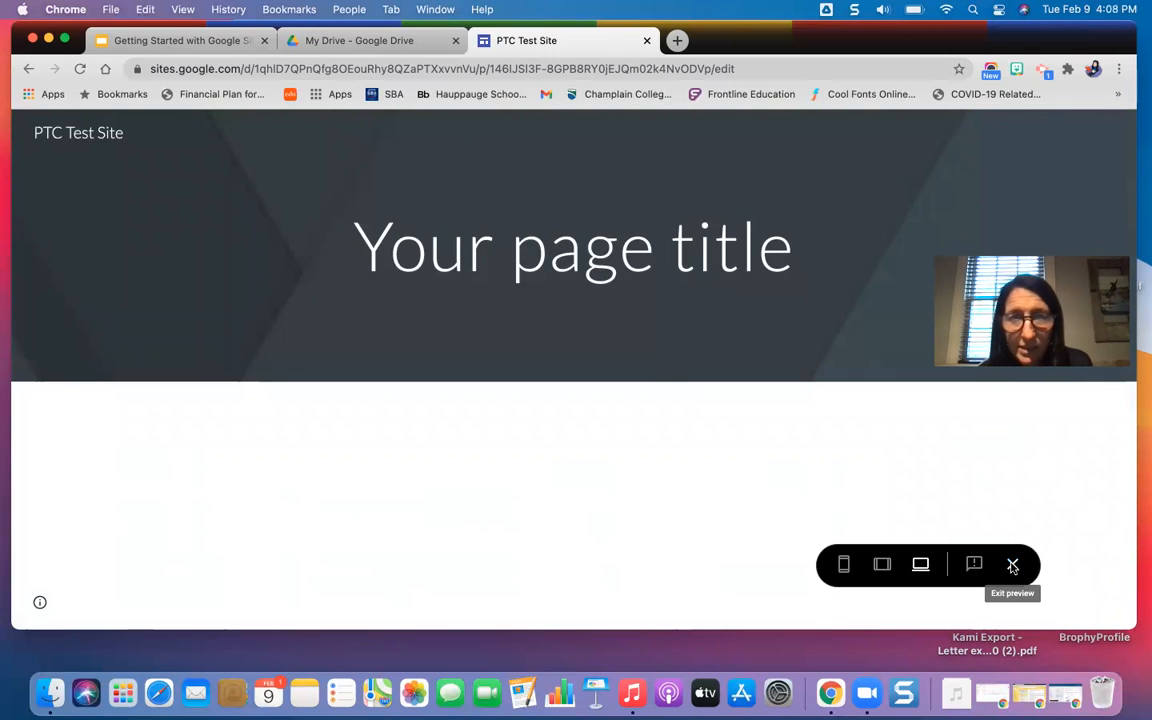
click(1012, 566)
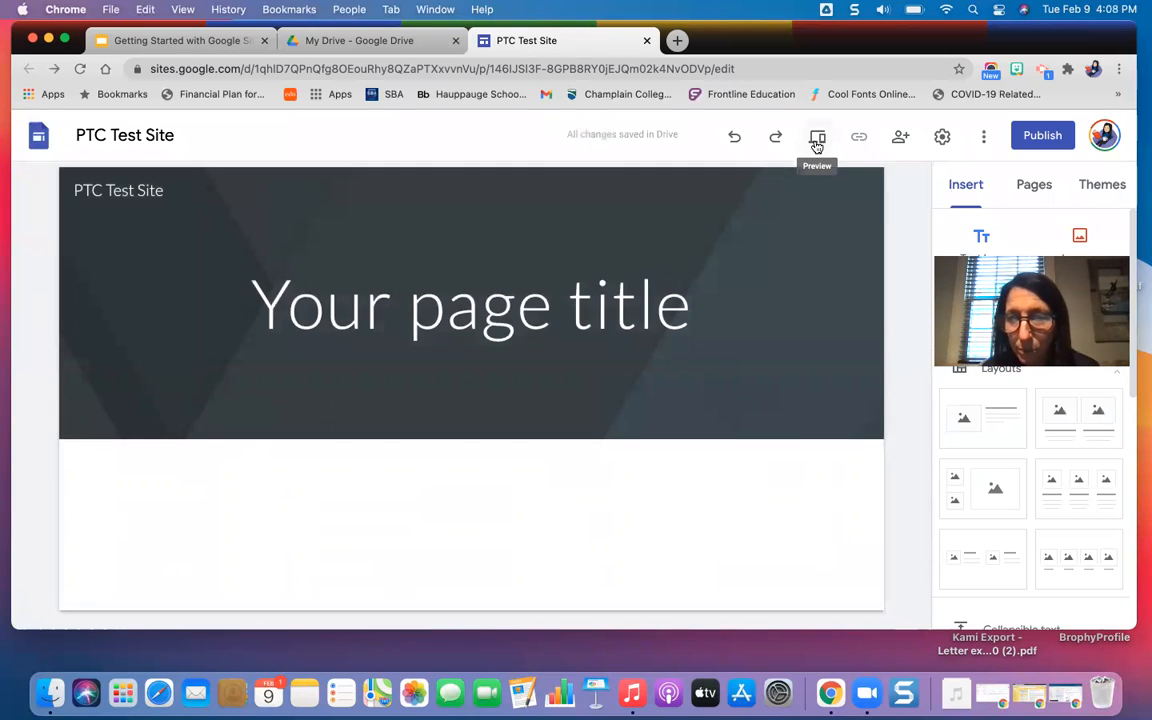
Review the site's sharing options, including the link access choices for the draft, and close the dialog without changes.
click(901, 138)
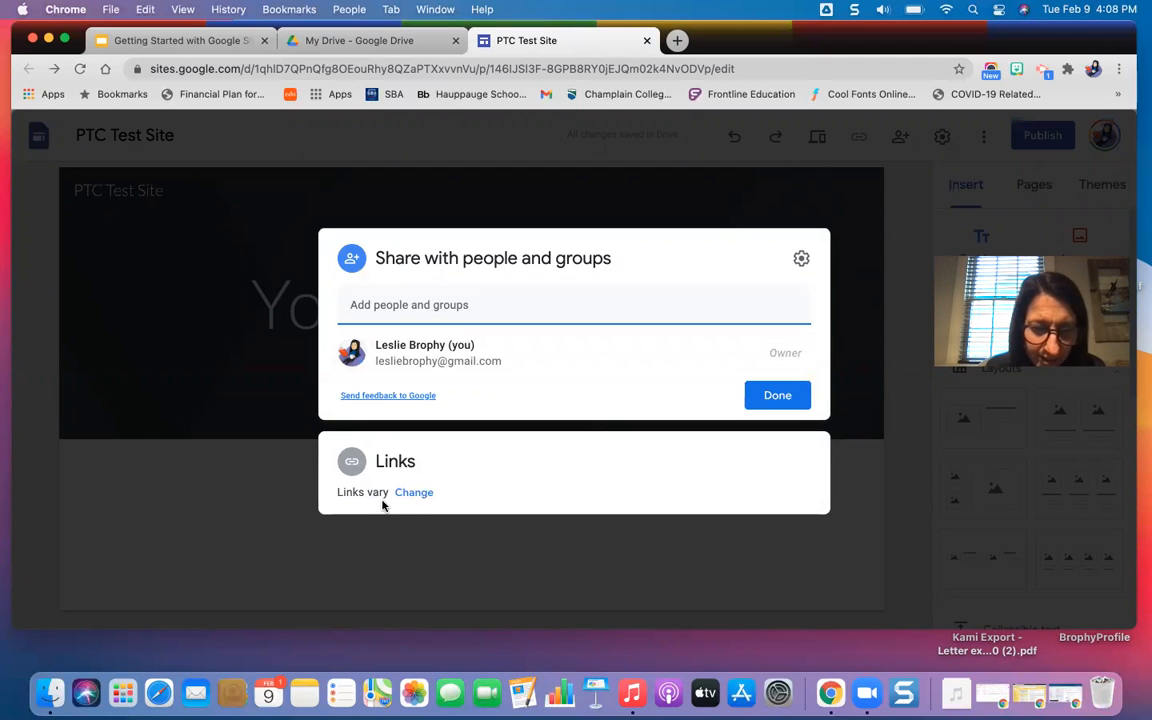
click(414, 492)
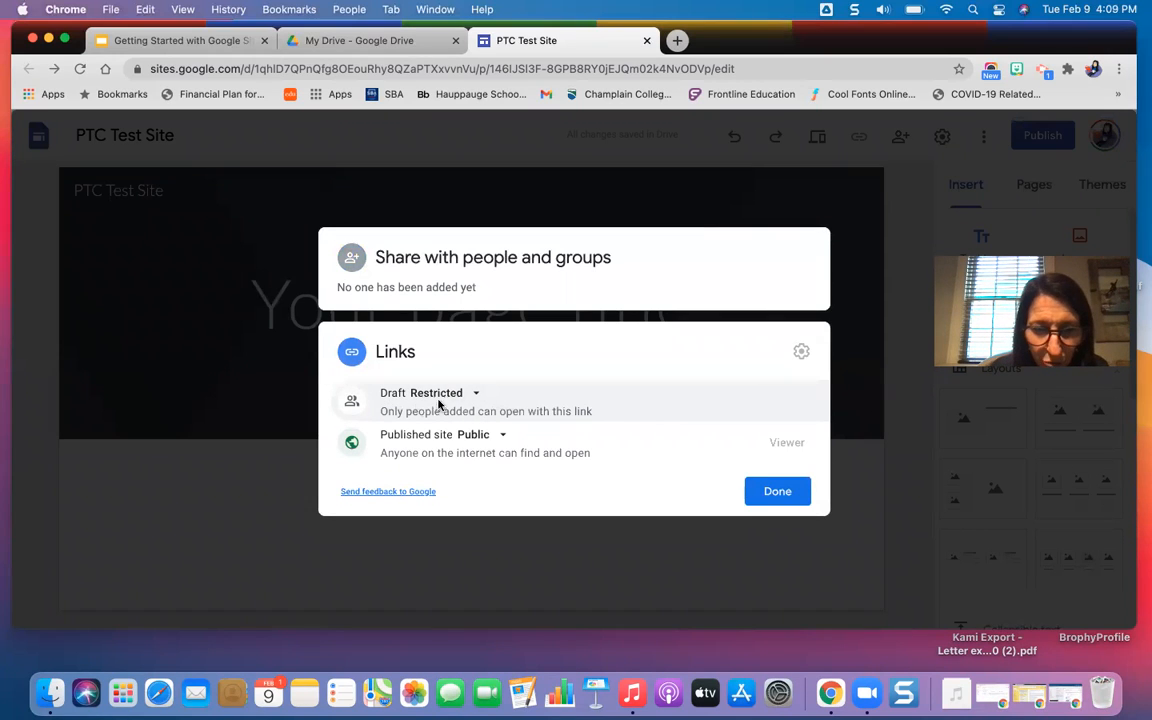
click(470, 395)
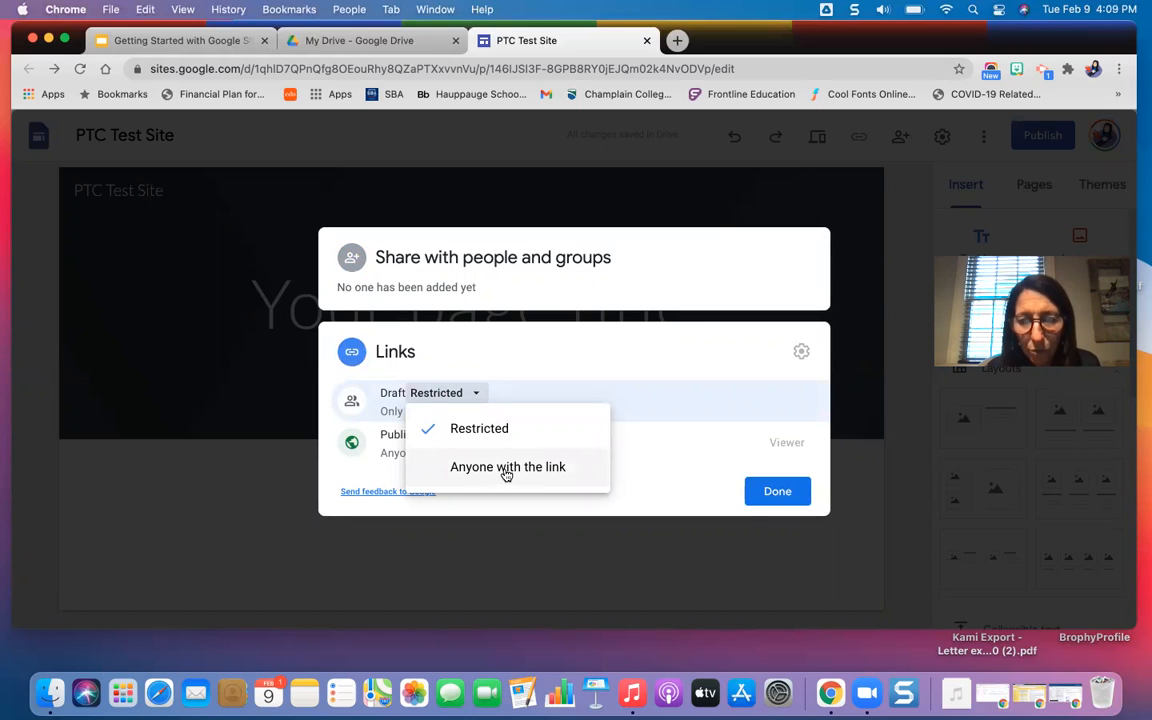
click(501, 384)
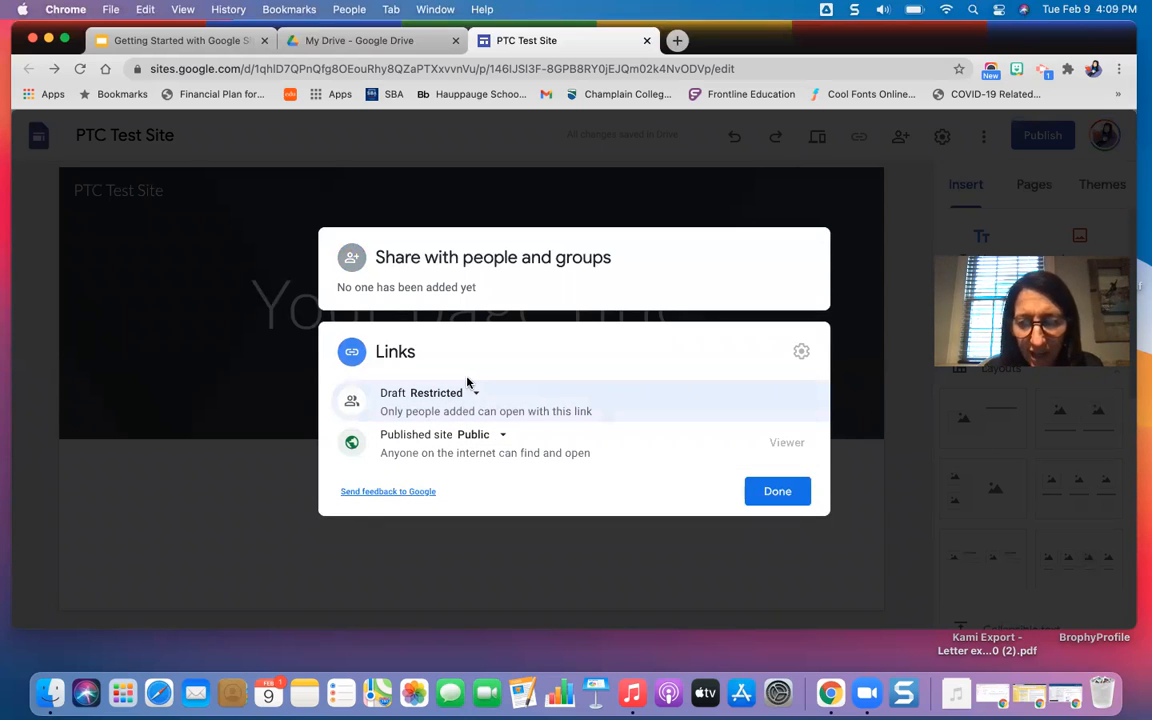
click(778, 492)
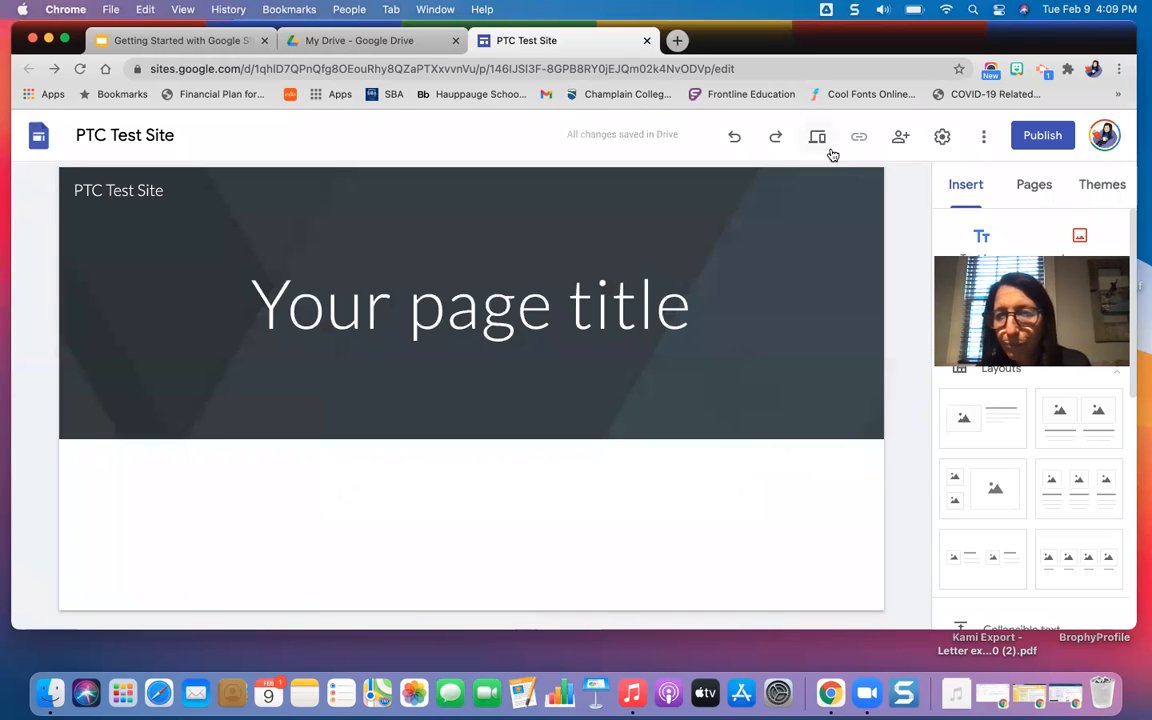
Open the site settings and examine the available navigation modes and navigation colors.
click(942, 138)
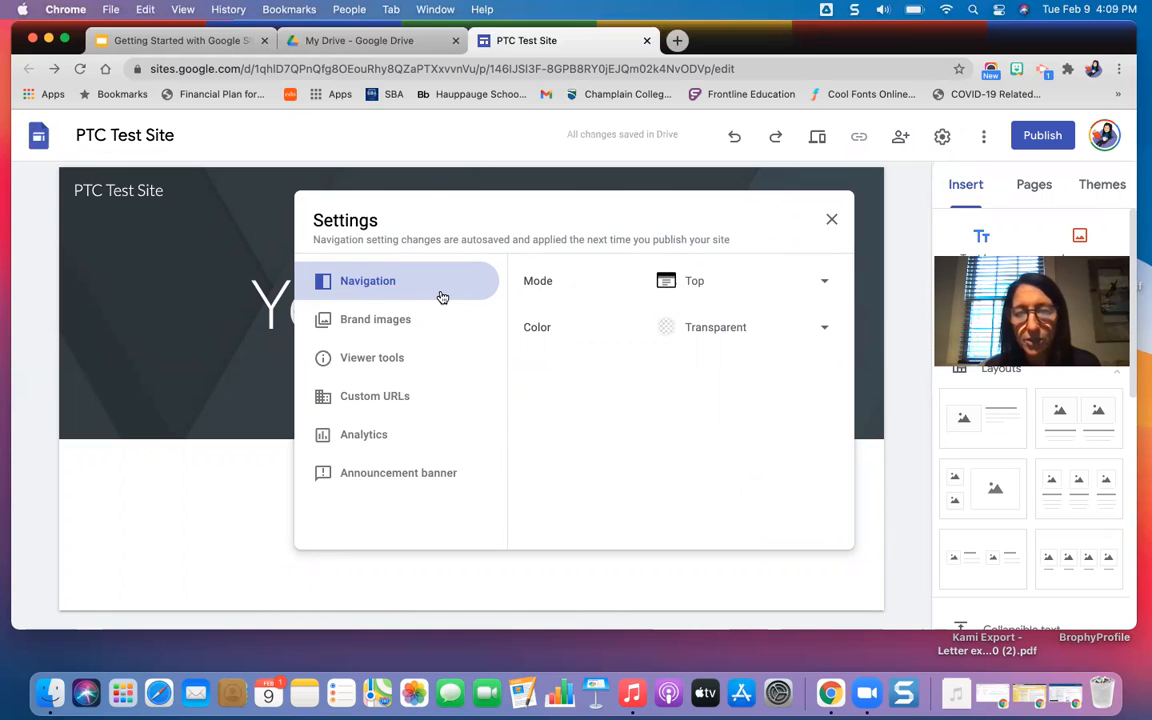
click(818, 286)
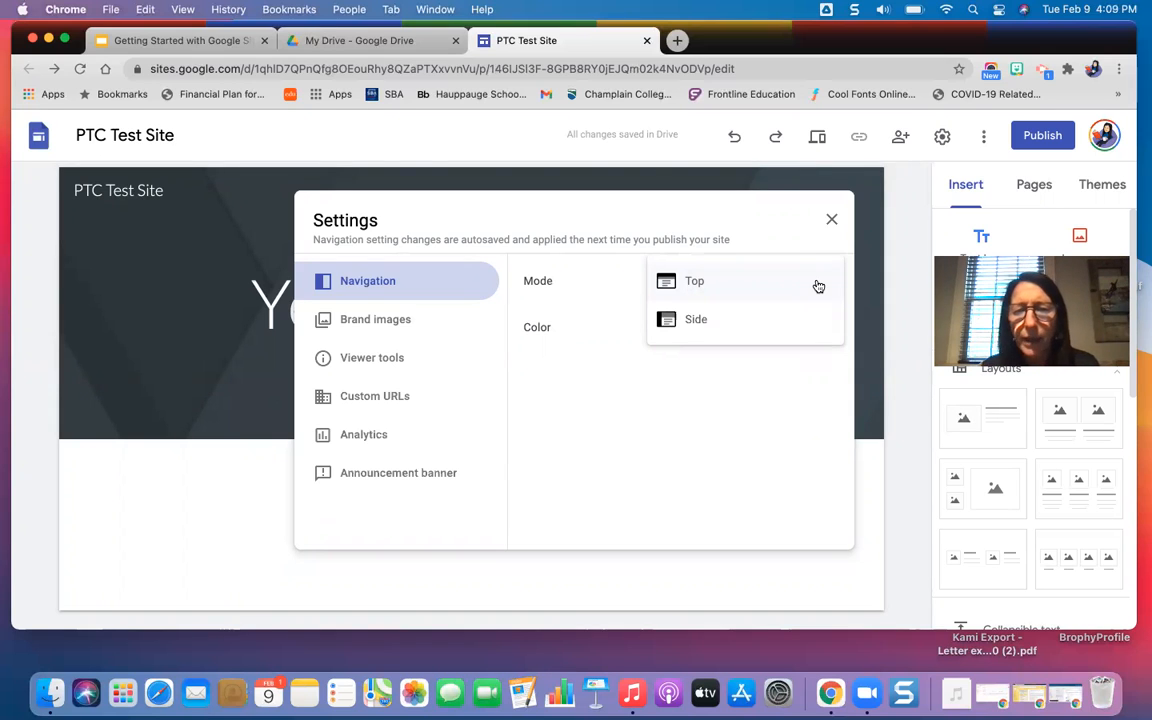
click(749, 416)
click(748, 330)
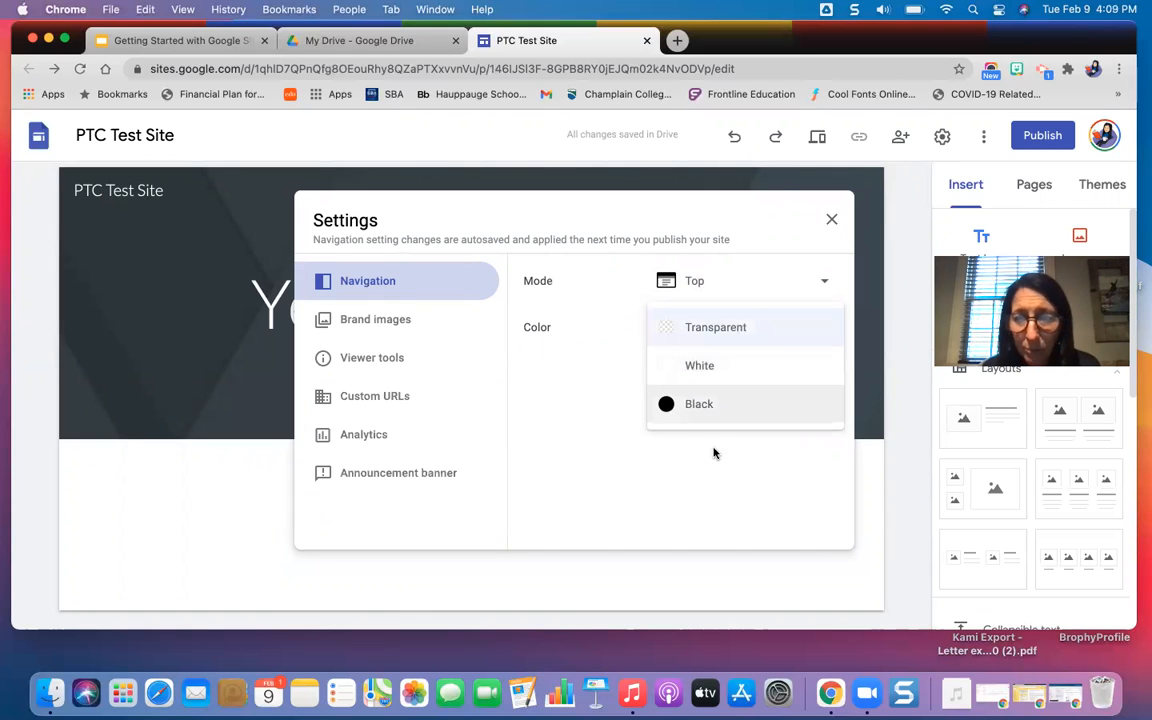
click(714, 492)
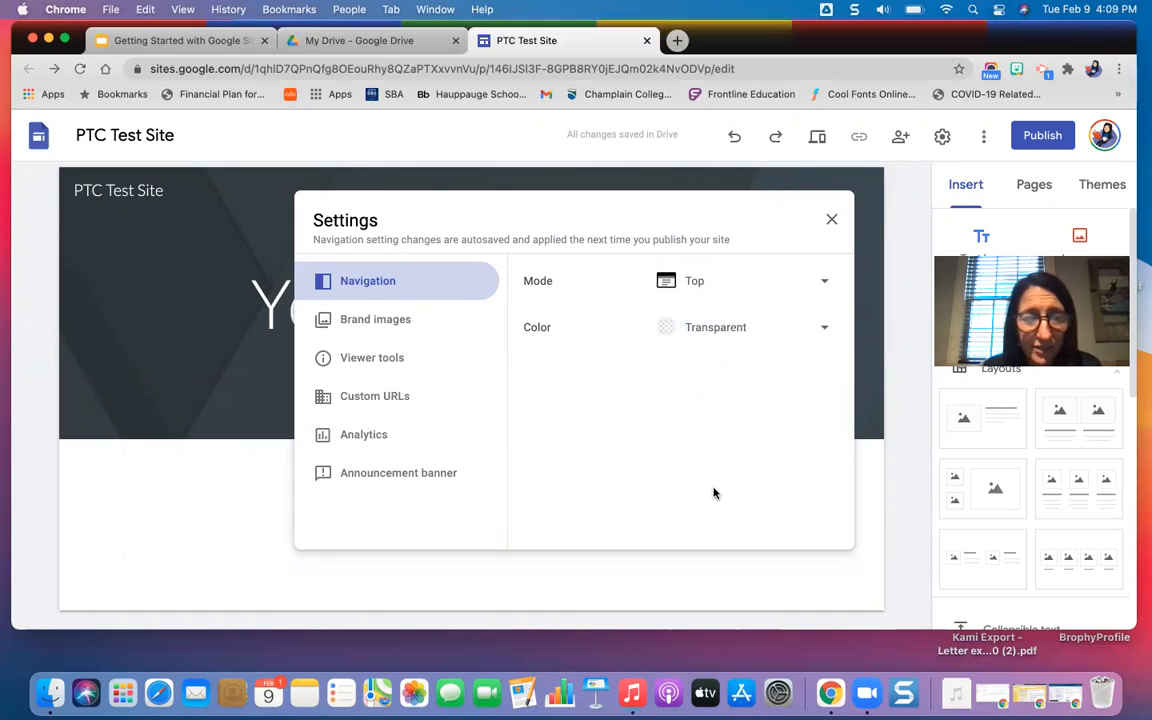
Review the site settings for brand images, viewer tools, custom URLs and analytics.
click(398, 332)
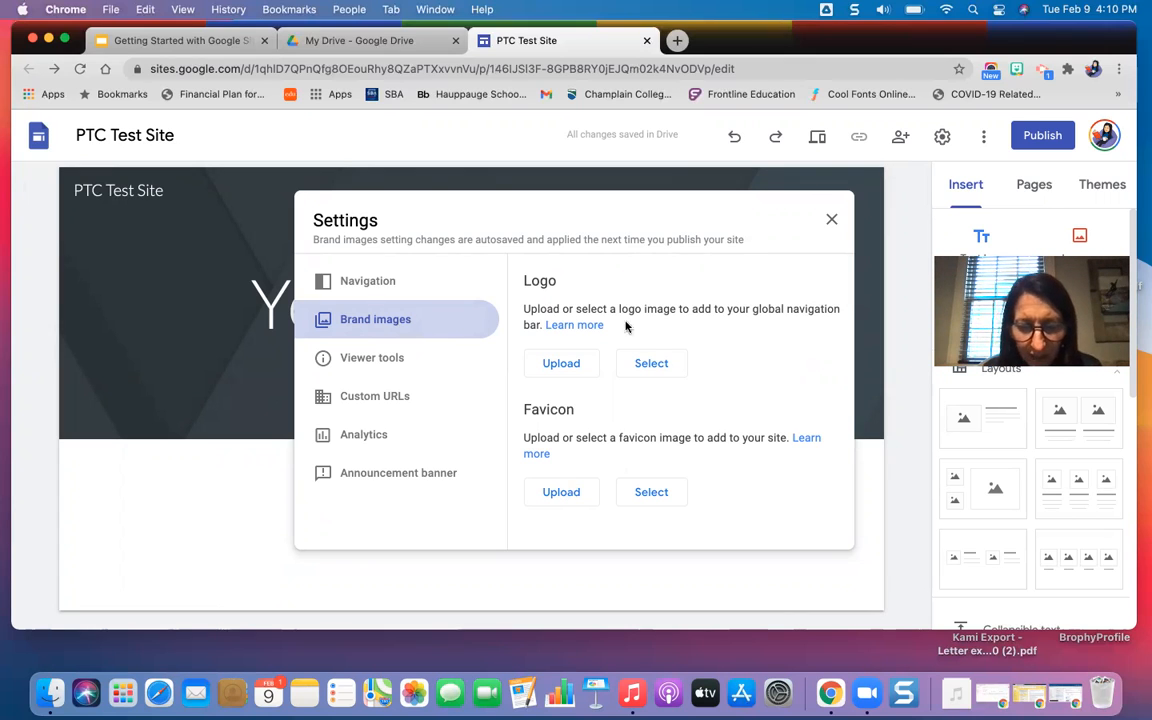
click(392, 359)
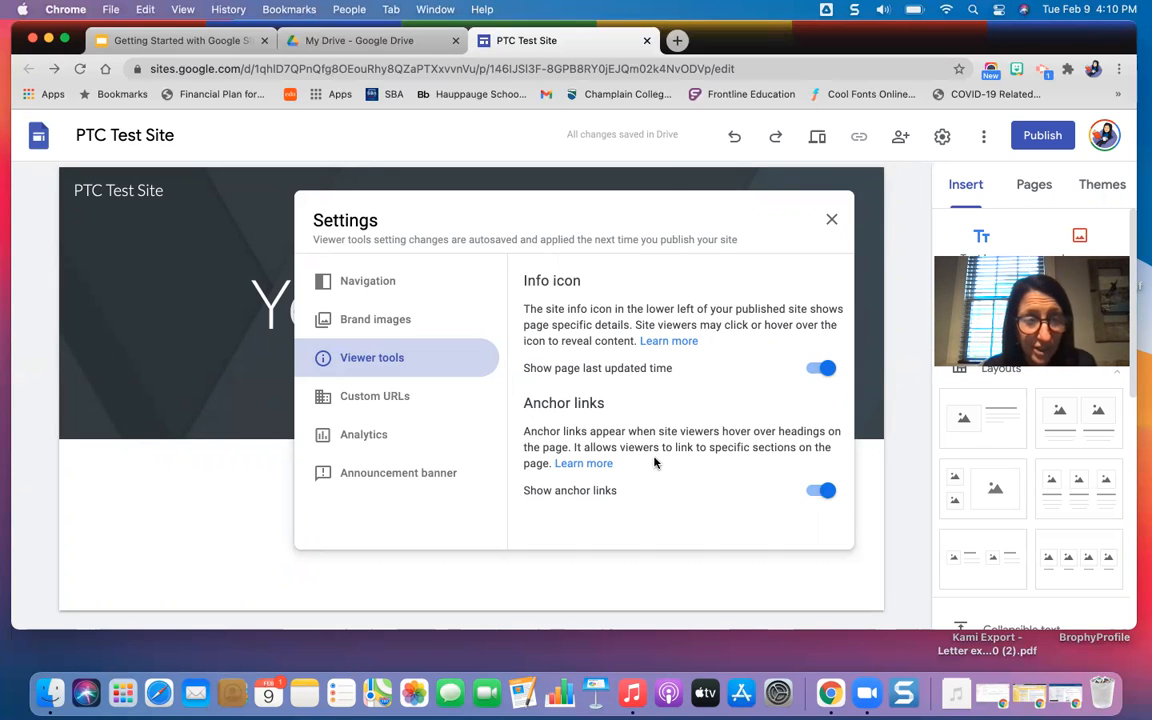
click(398, 398)
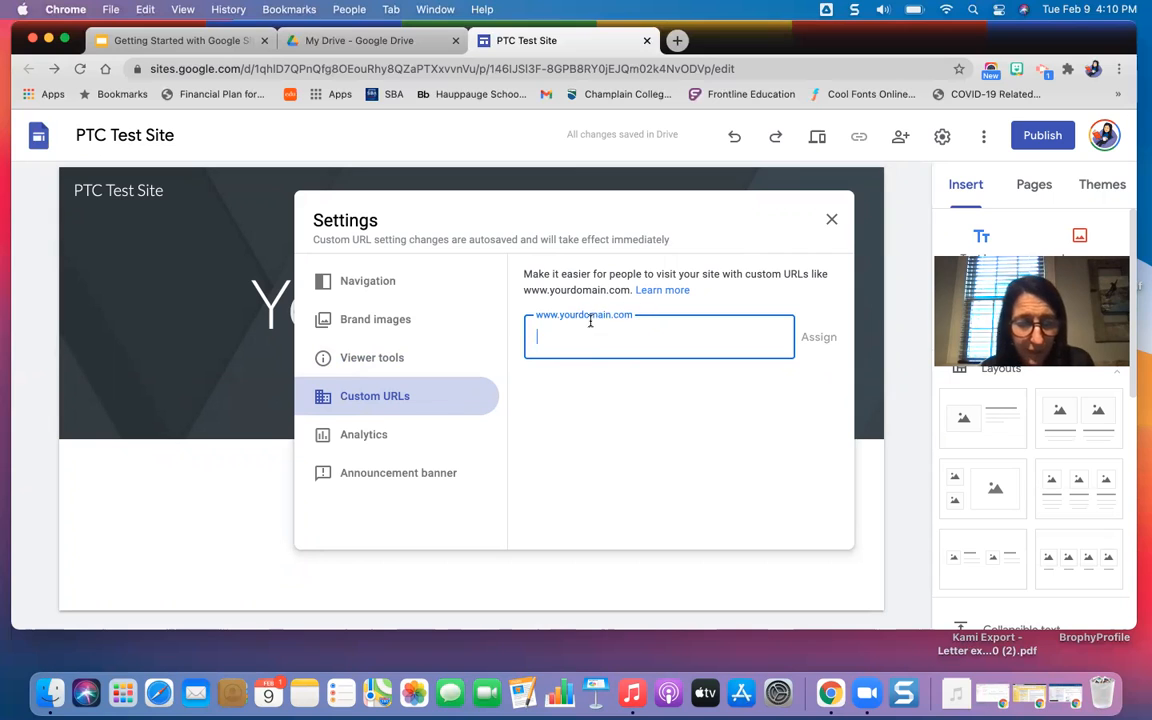
click(407, 442)
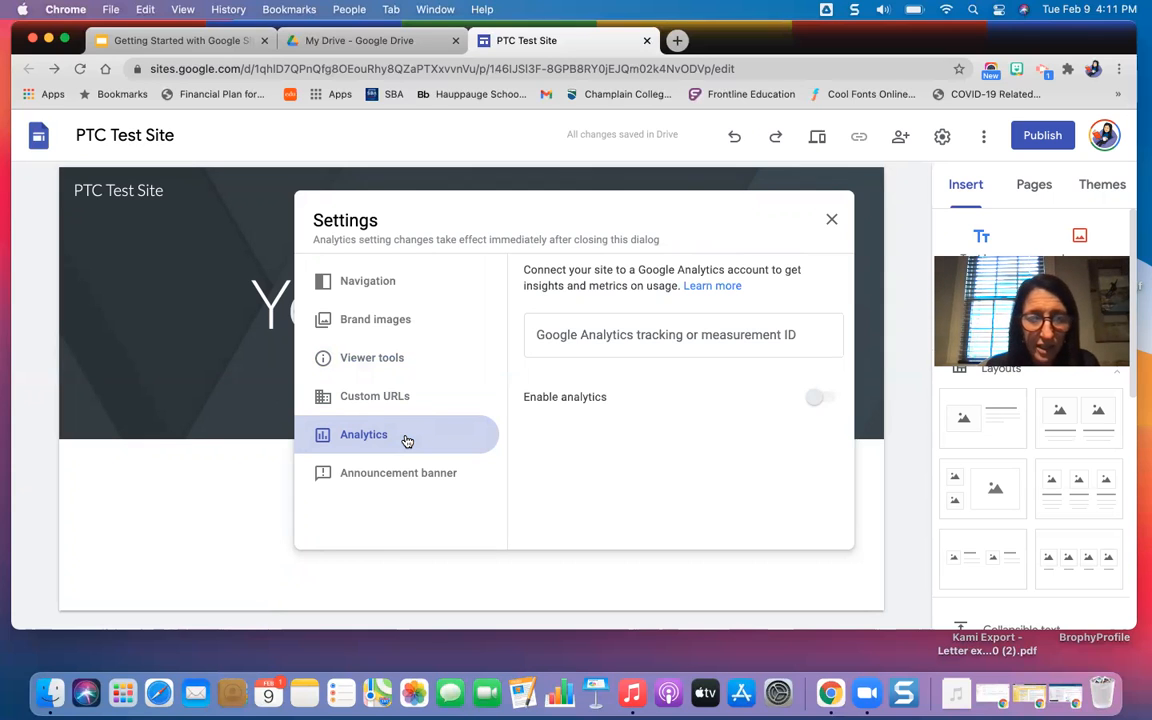
Turn on the site's announcement banner and set the banner color to yellow.
click(412, 481)
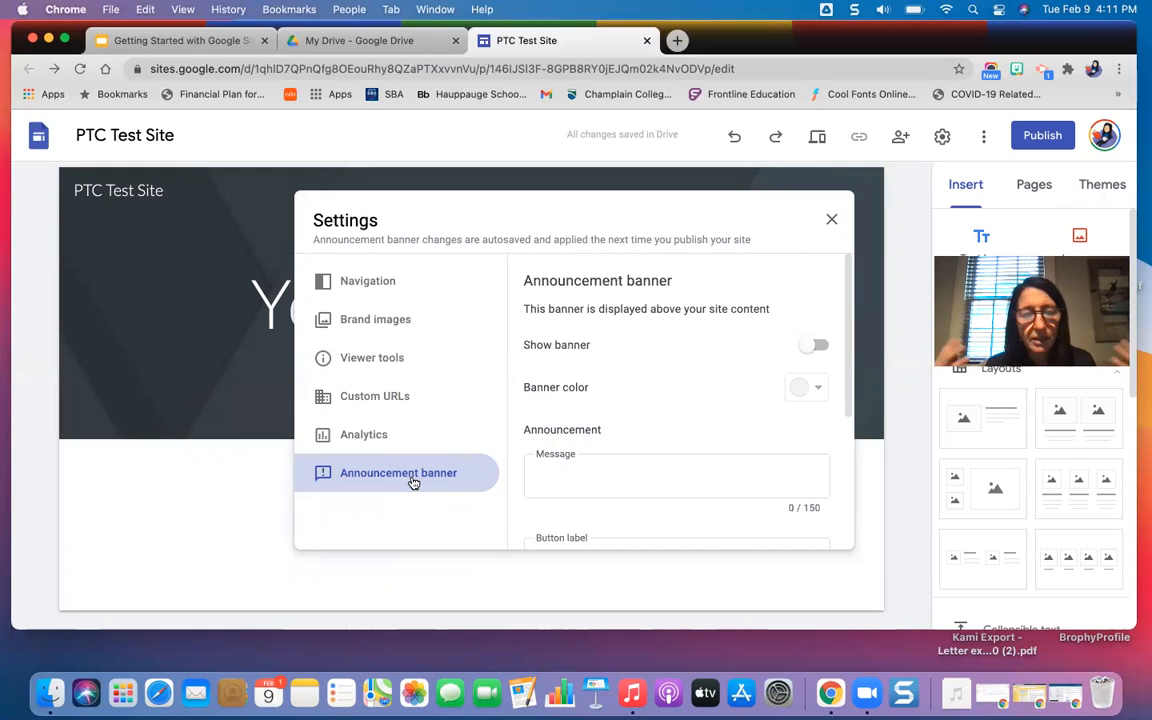
click(818, 347)
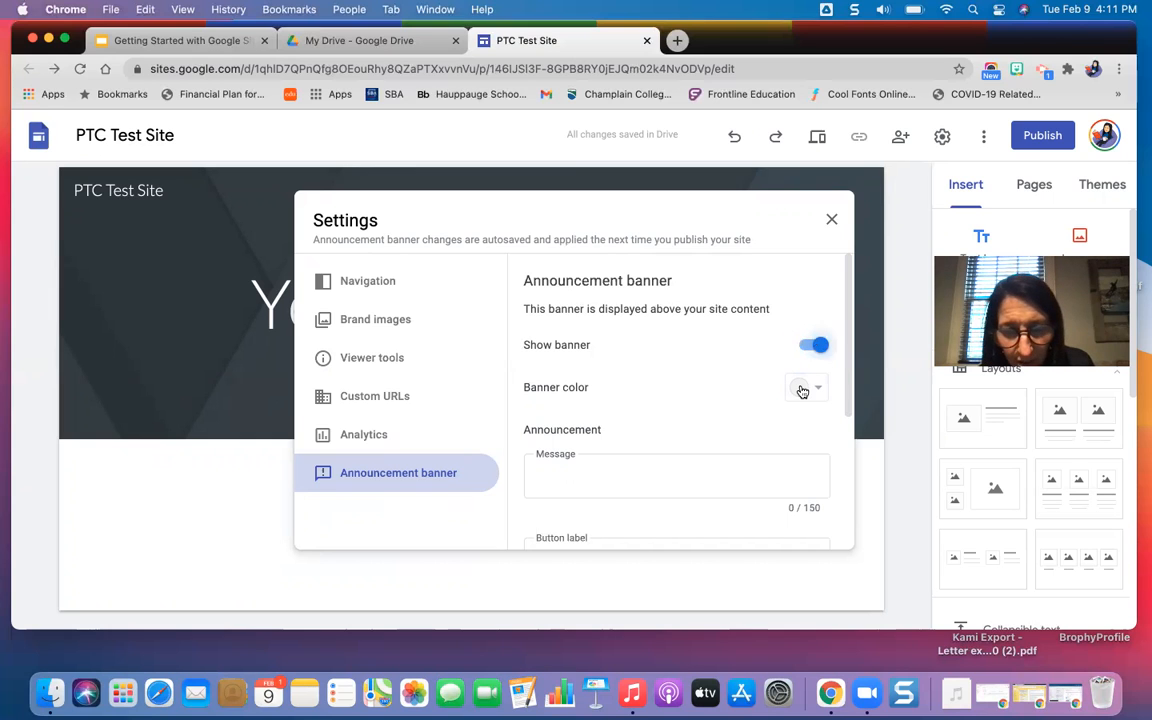
click(800, 389)
click(810, 450)
Enter "This is a banner!" as the announcement message, check the remaining banner options and close the settings.
click(609, 485)
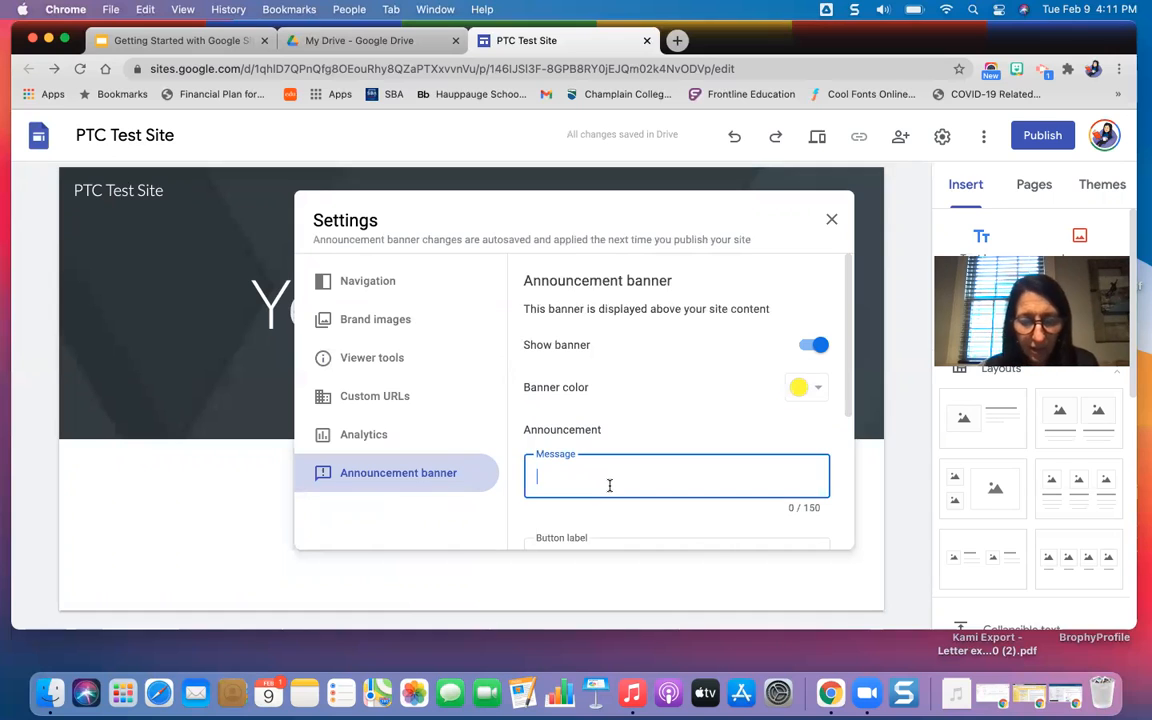
text(This is )
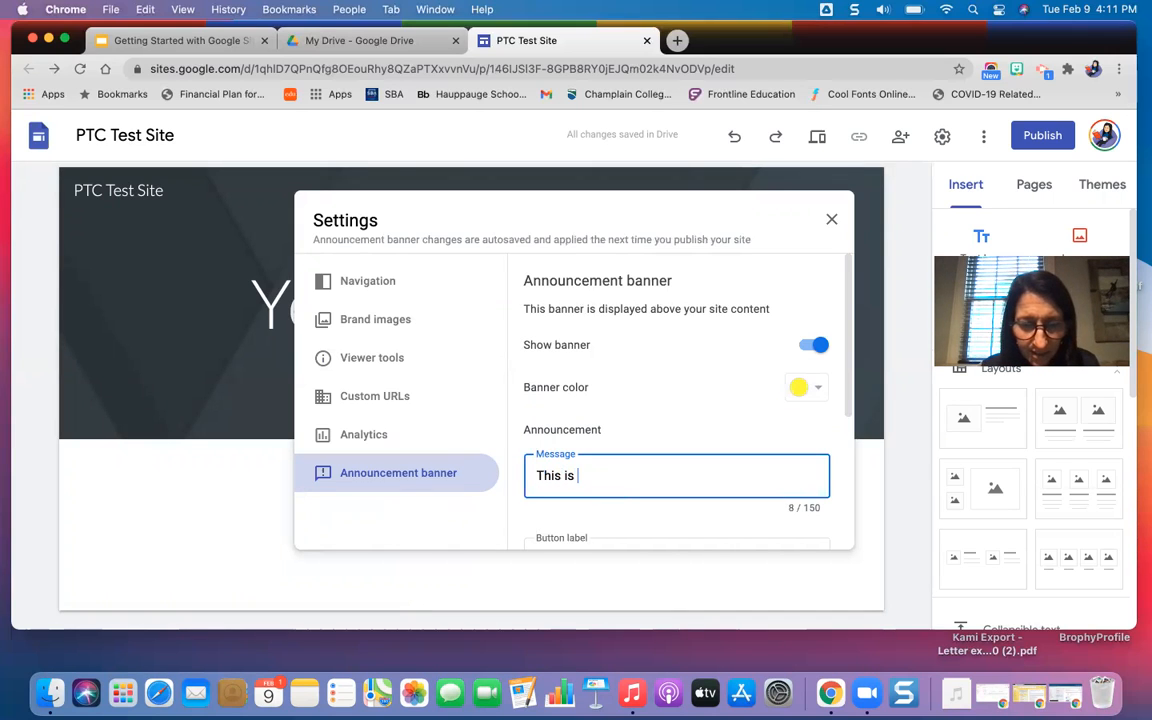
text(a banner!)
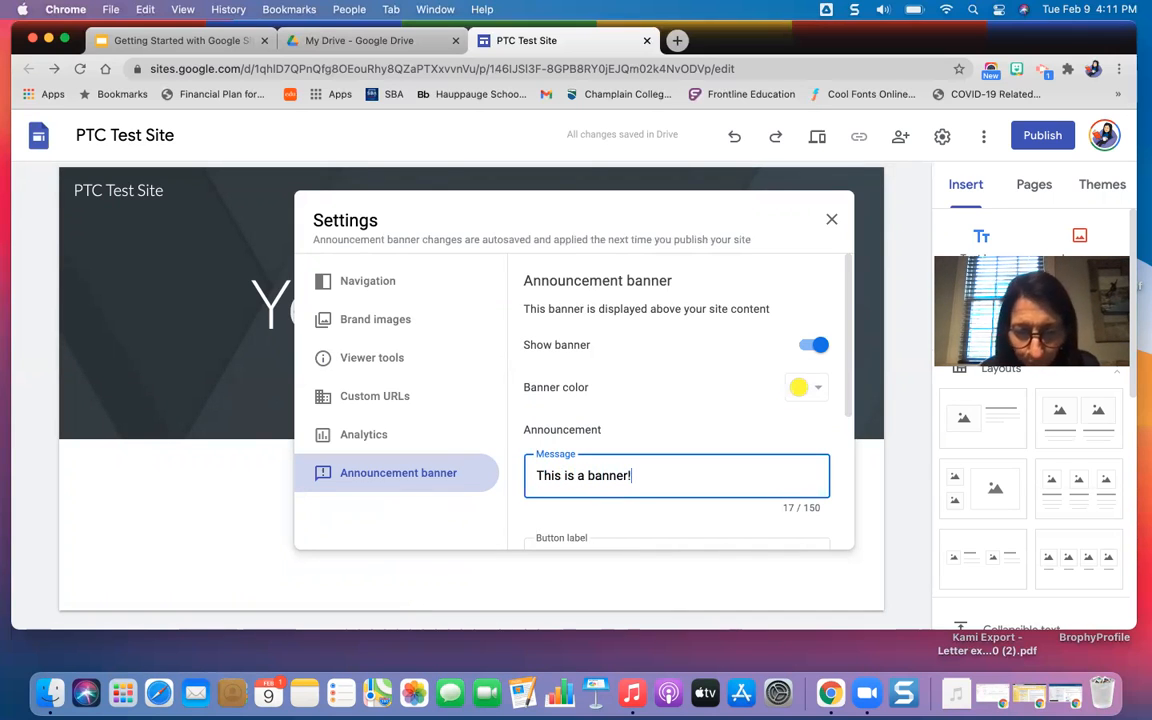
scroll(705, 488, down, 5)
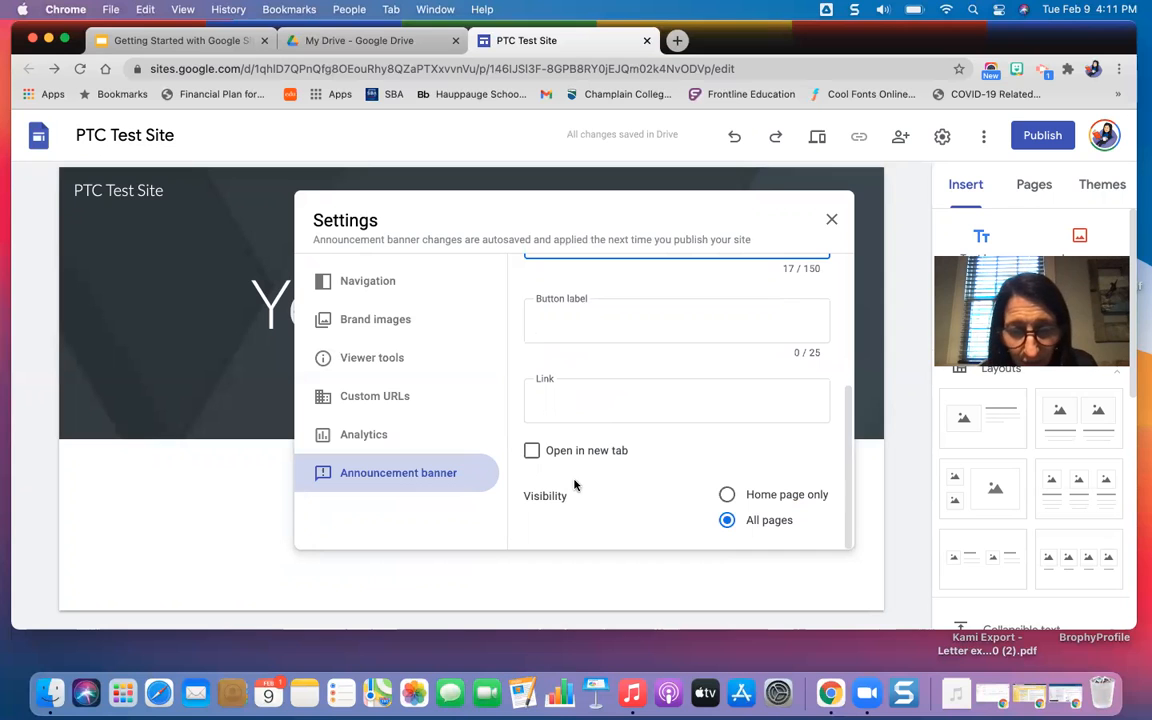
scroll(738, 450, up, 5)
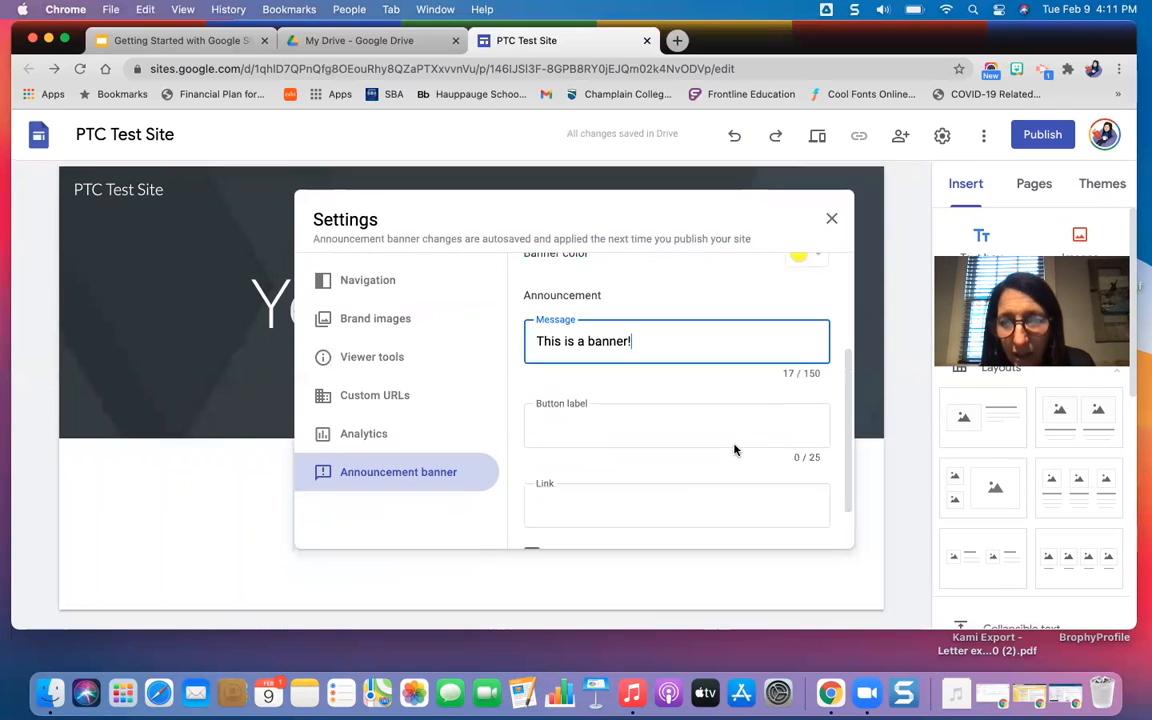
click(830, 220)
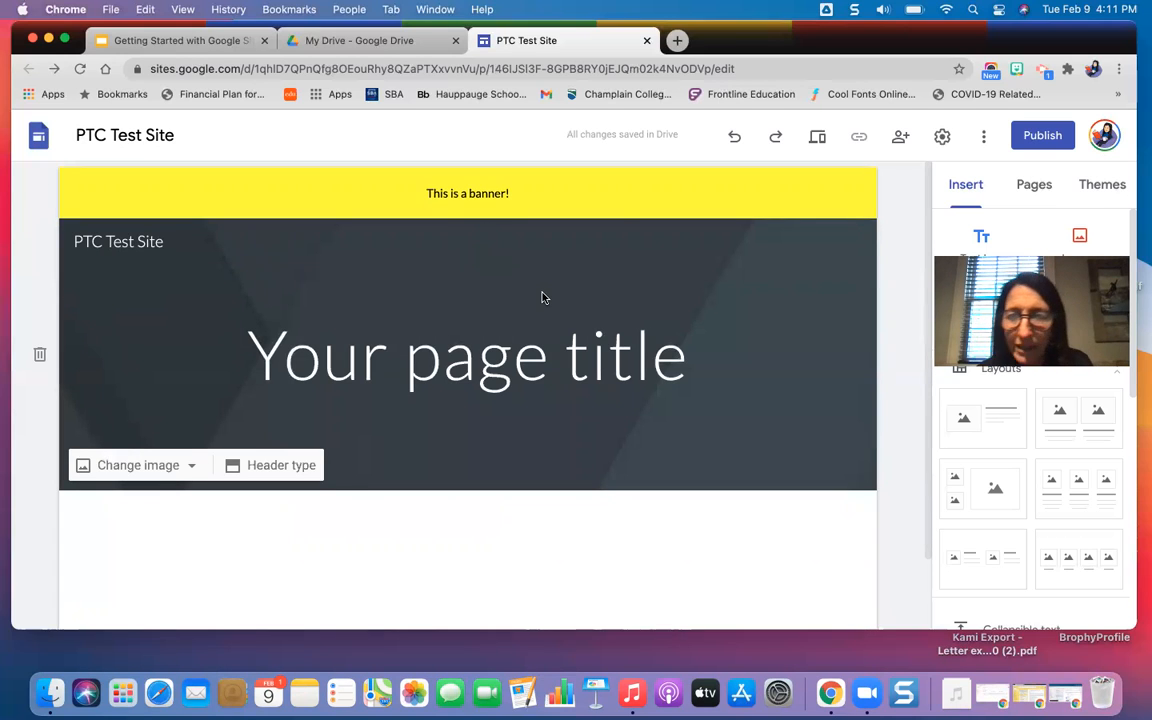
Turn off the announcement banner in the site settings and close them.
click(940, 139)
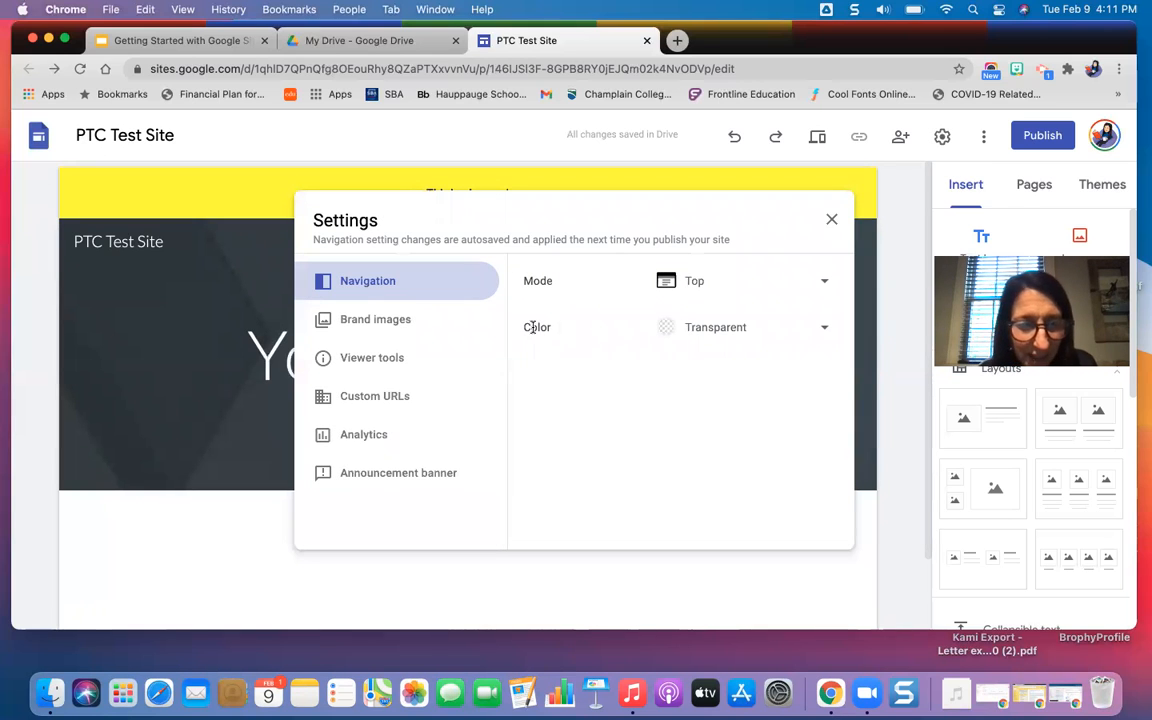
click(381, 472)
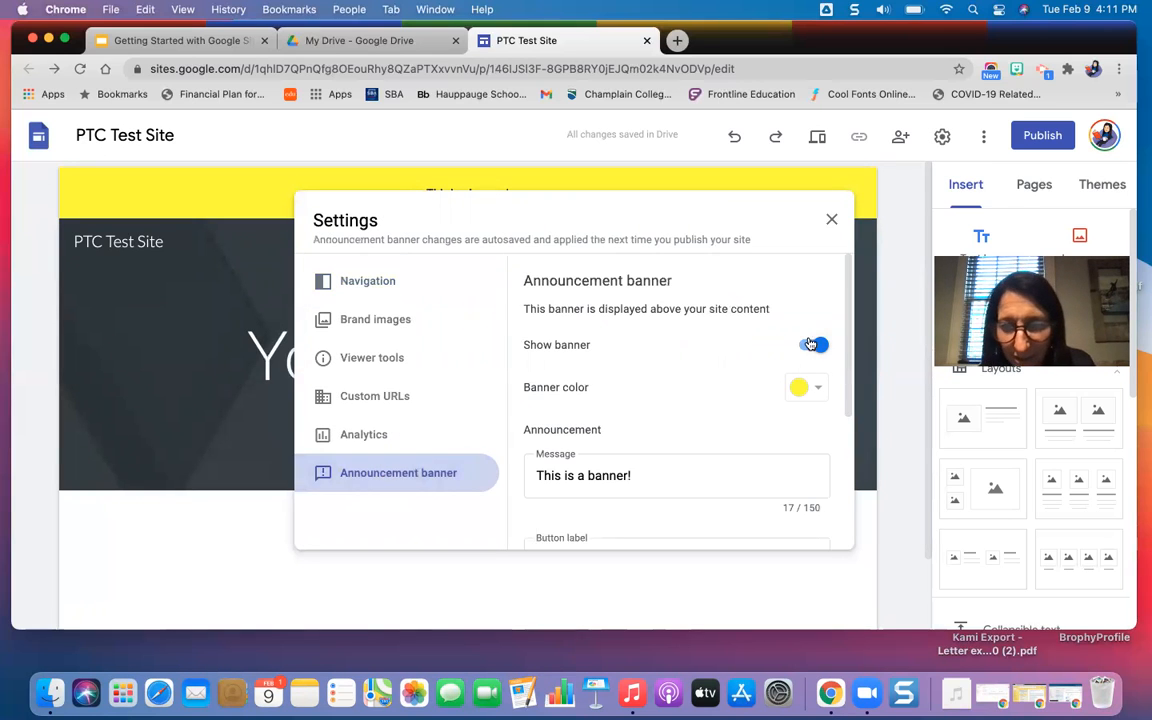
click(829, 221)
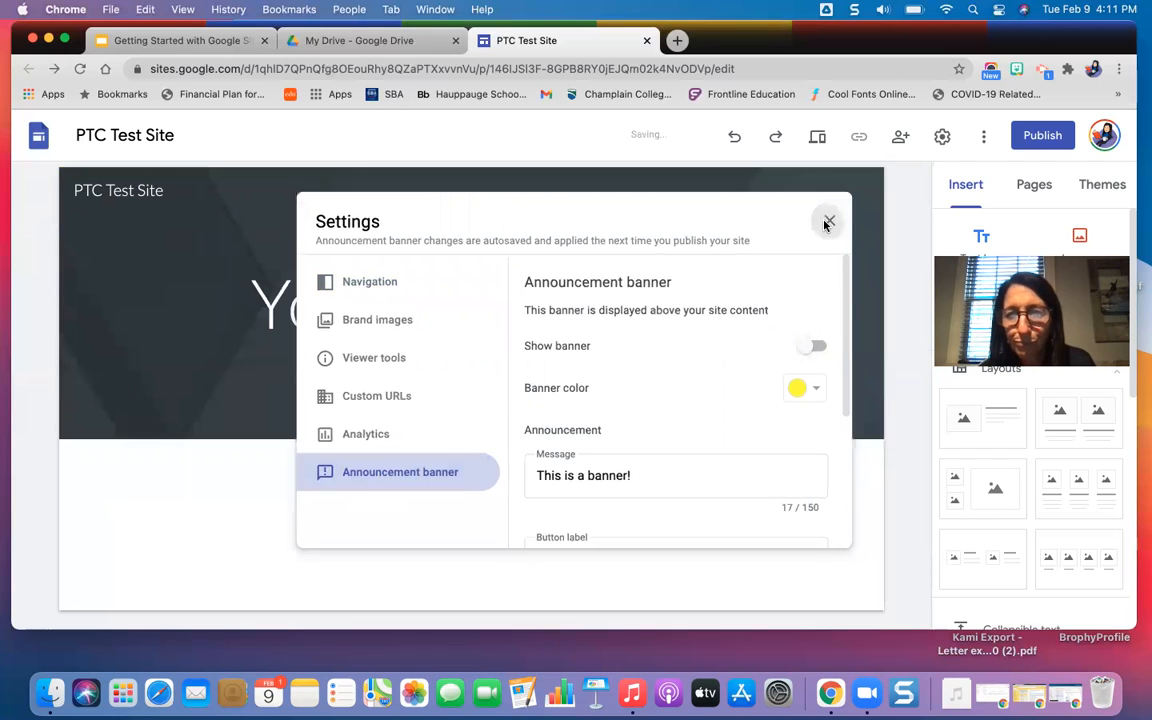
Open the site's version history to examine its saved versions.
click(983, 140)
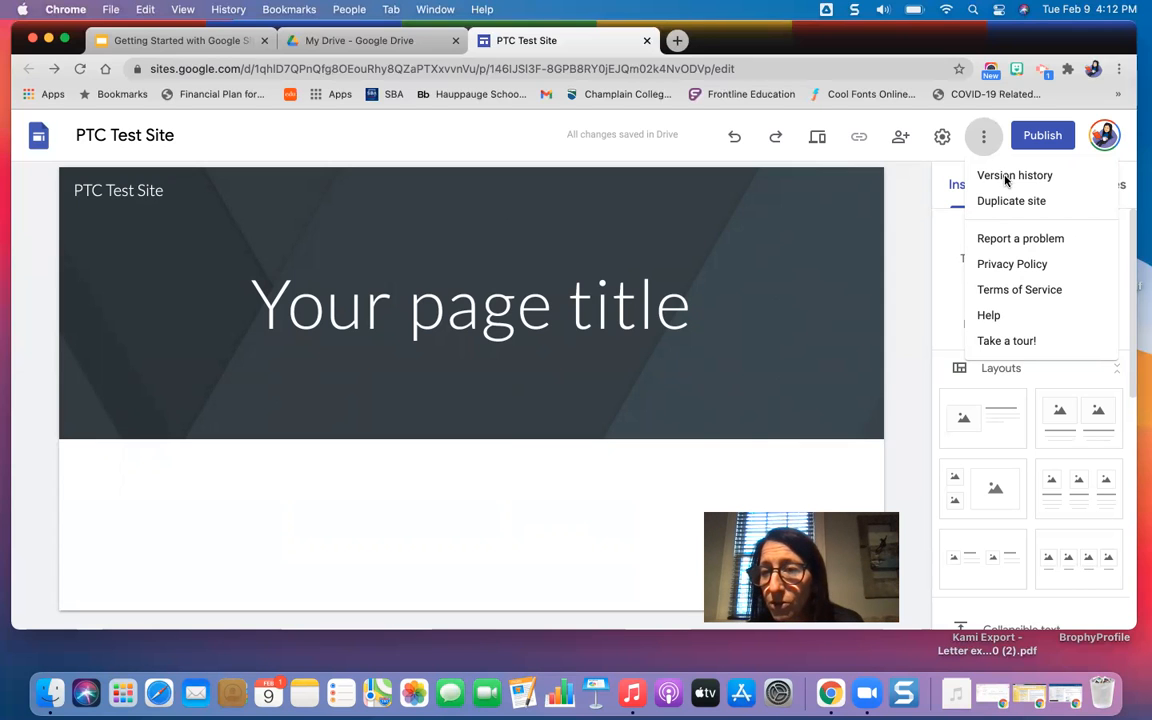
click(1005, 178)
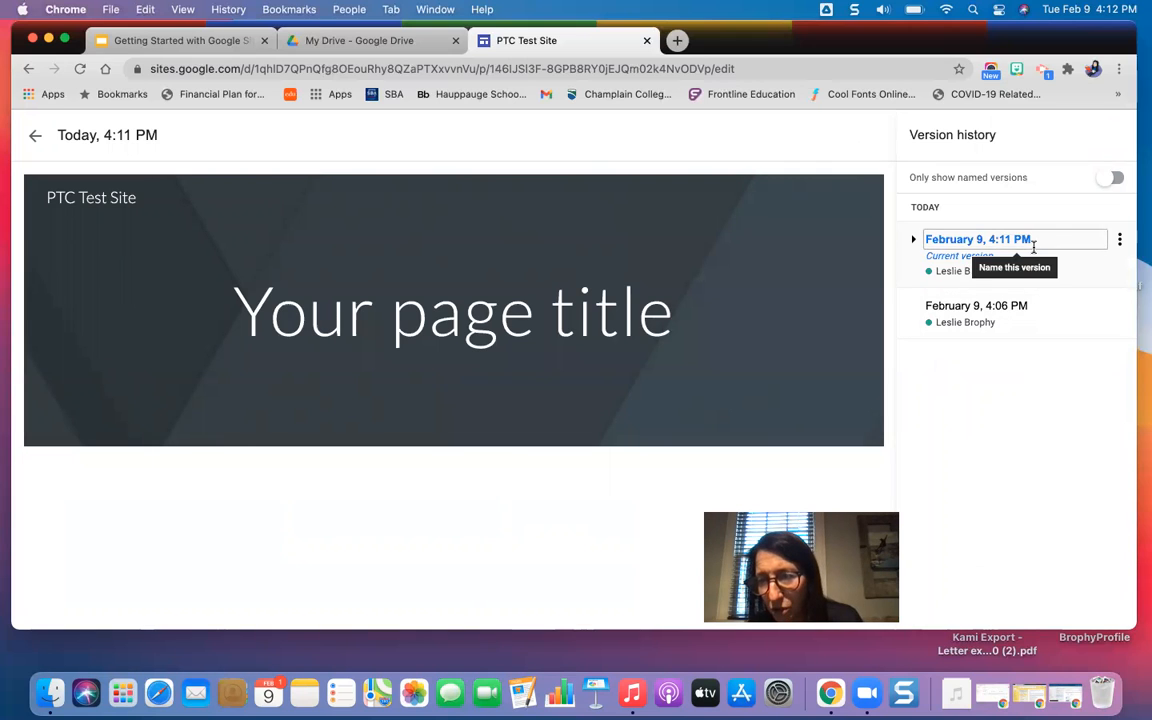
Examine the site's February 9, 4:06 PM version and return to the editor without restoring it.
click(995, 321)
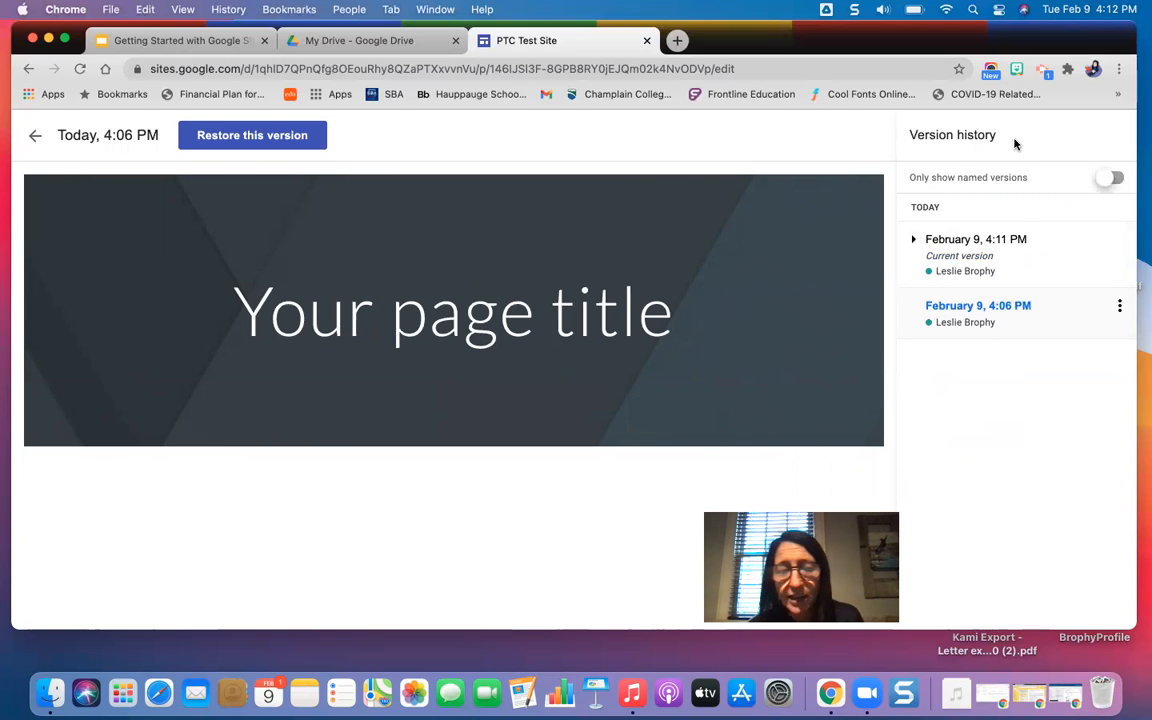
click(33, 139)
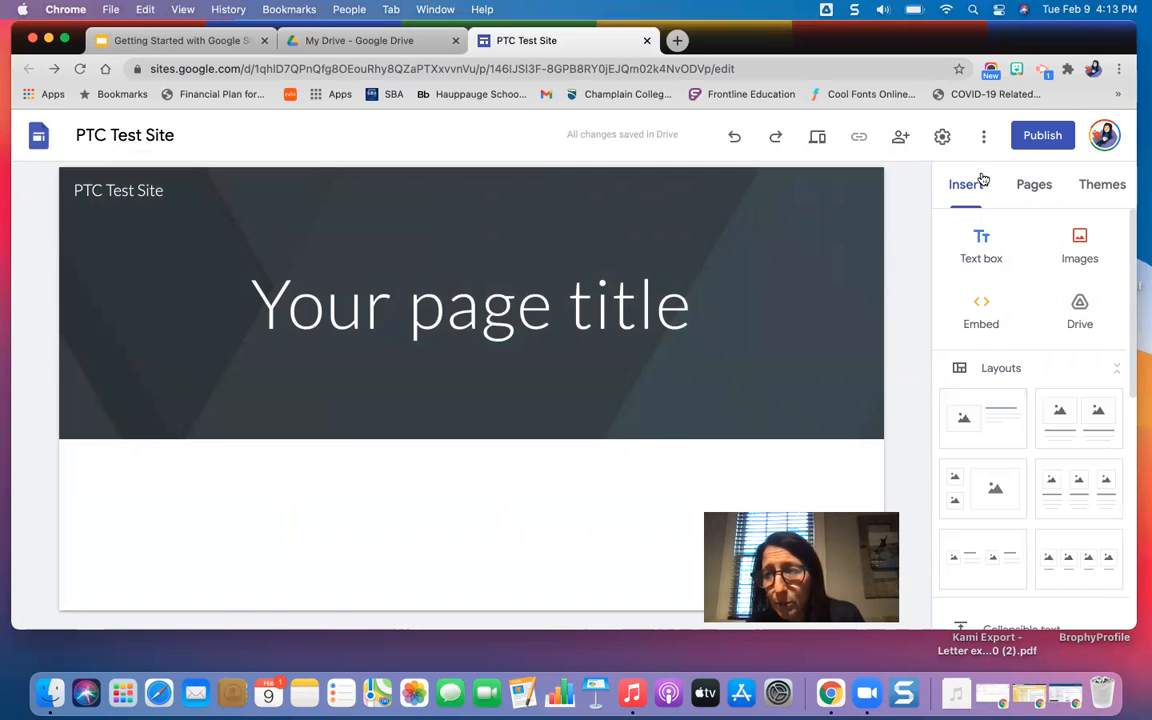
Examine the publishing options for web address, custom URL, viewers and search settings, and close them without publishing.
click(1045, 137)
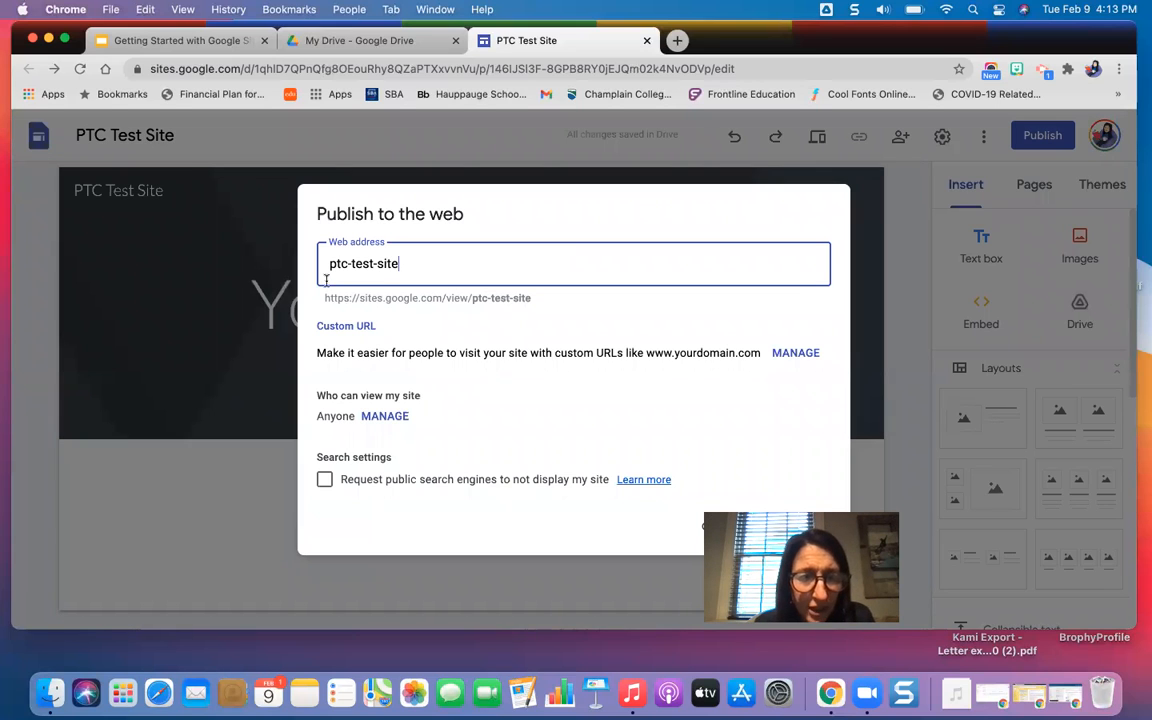
click(402, 263)
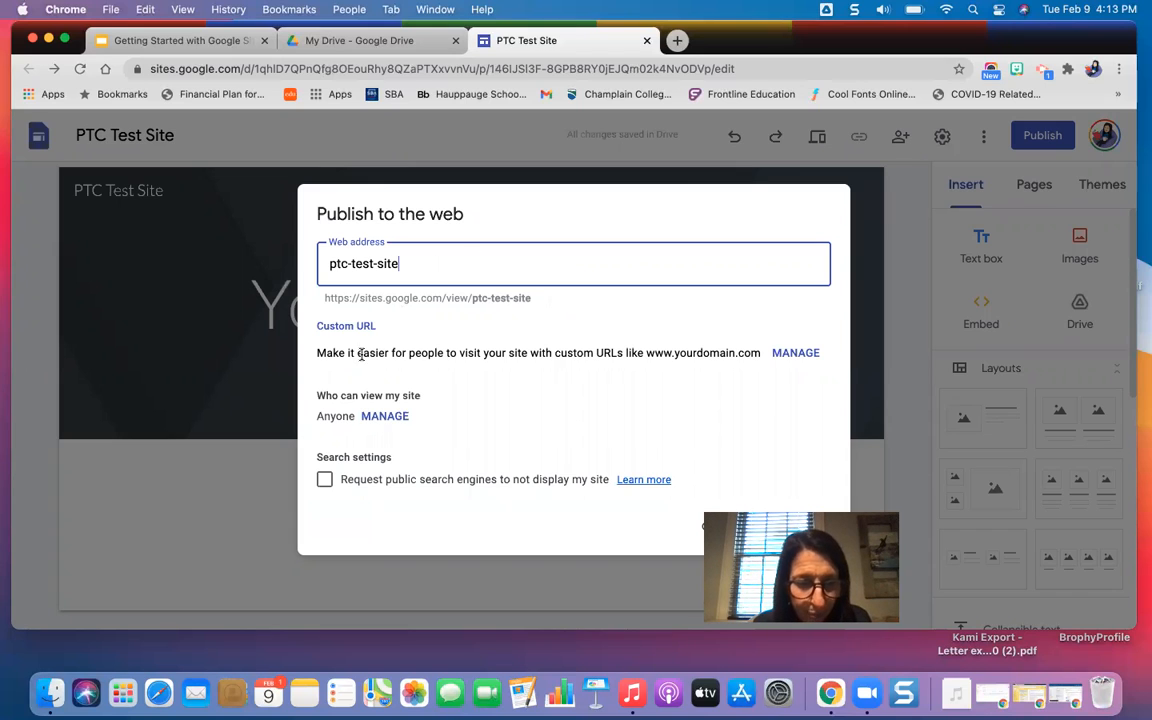
click(668, 180)
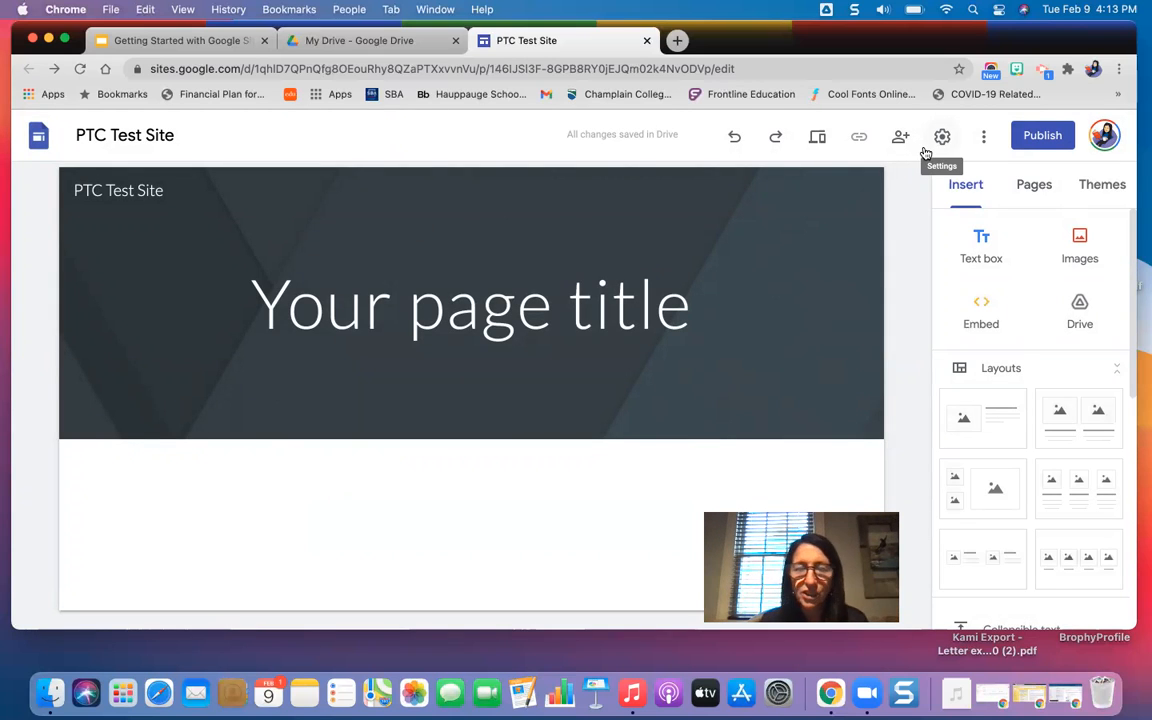
Look through the insertable elements, the site's page list and the available themes.
mouse_move(738, 383)
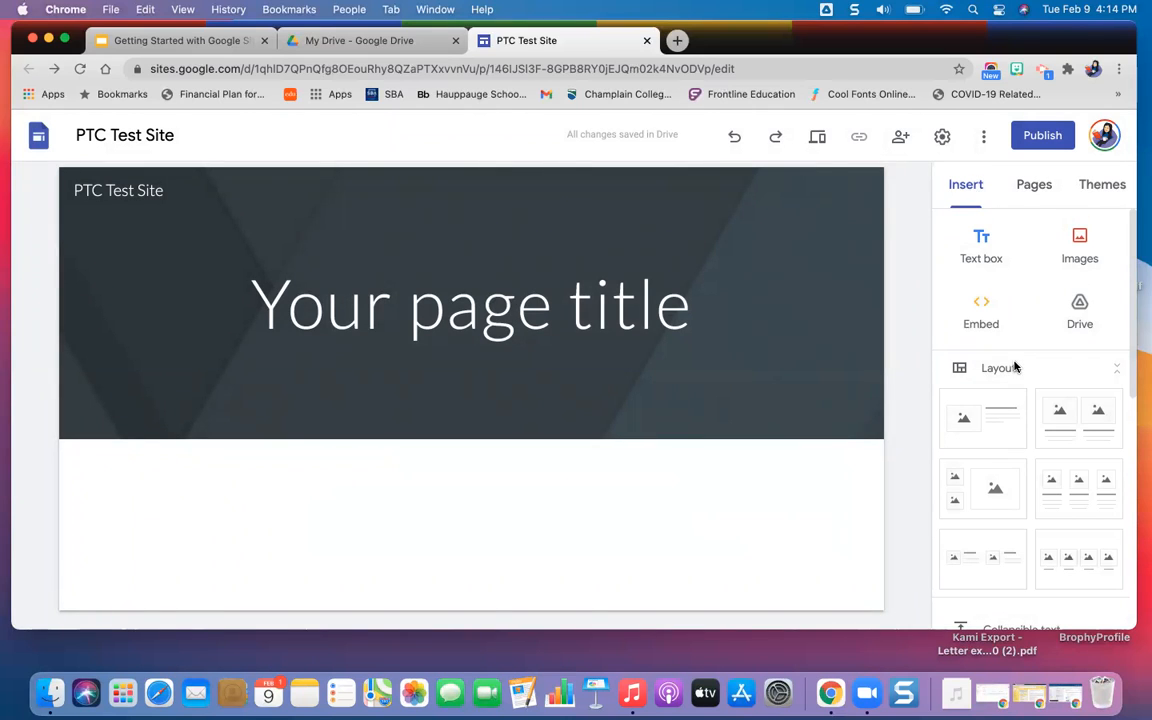
scroll(1014, 367, down, 10)
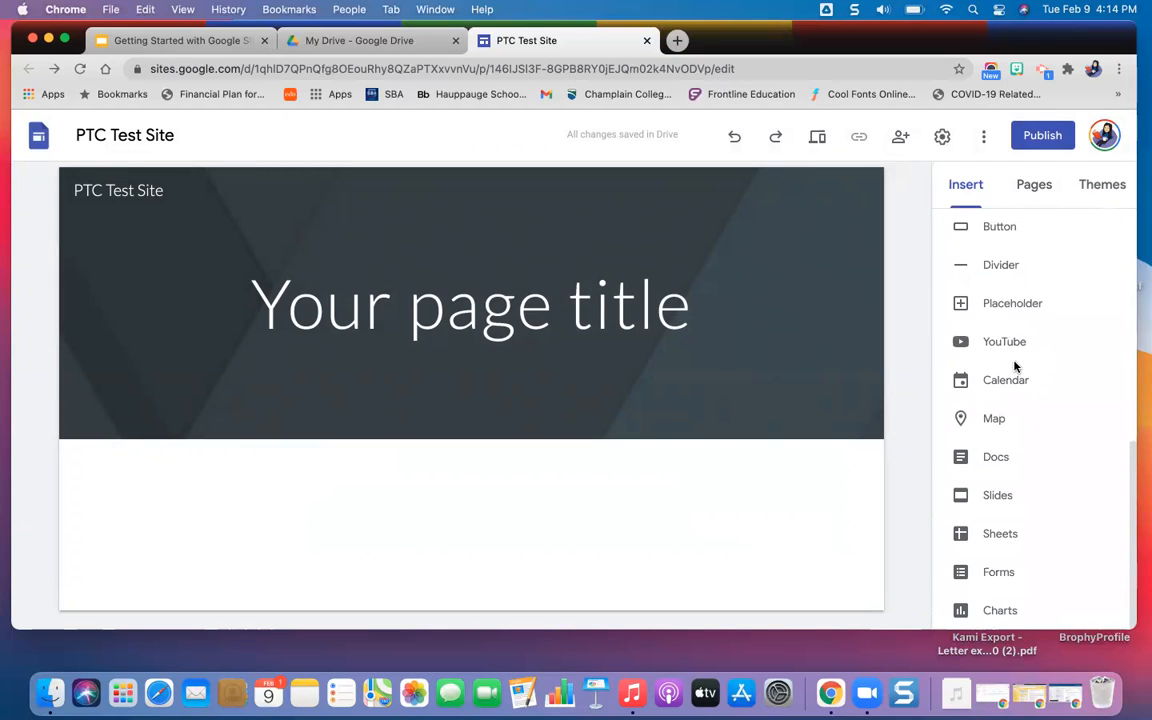
scroll(1010, 340, up, 10)
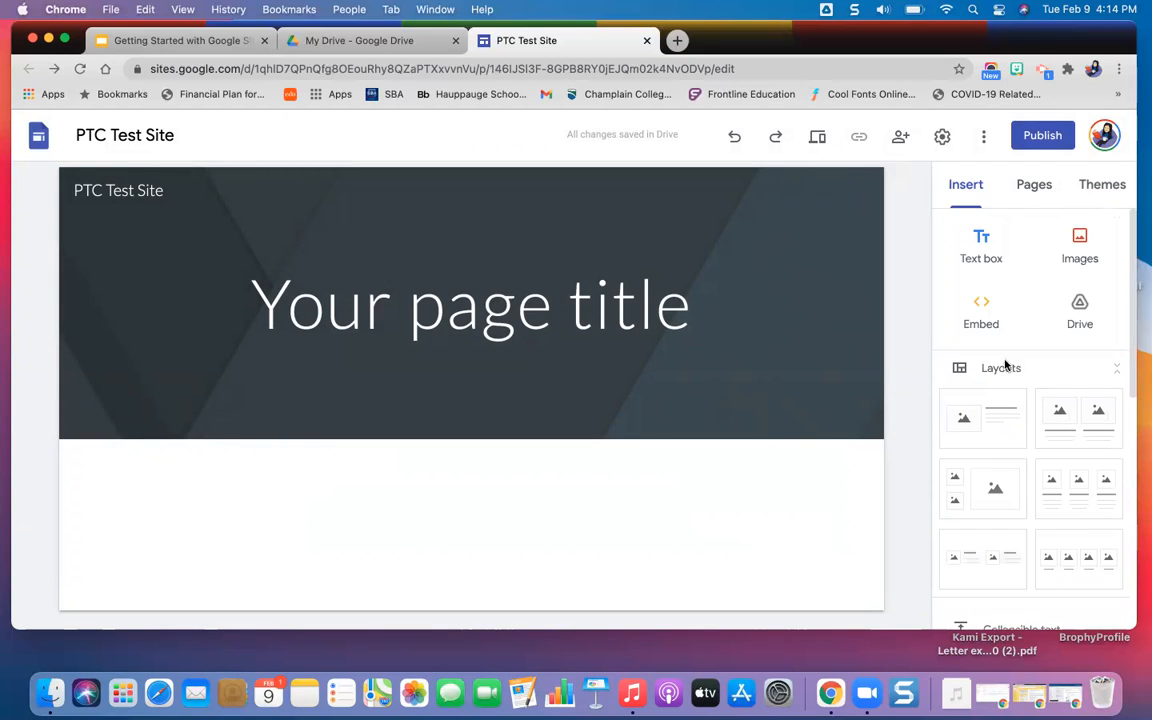
click(1036, 189)
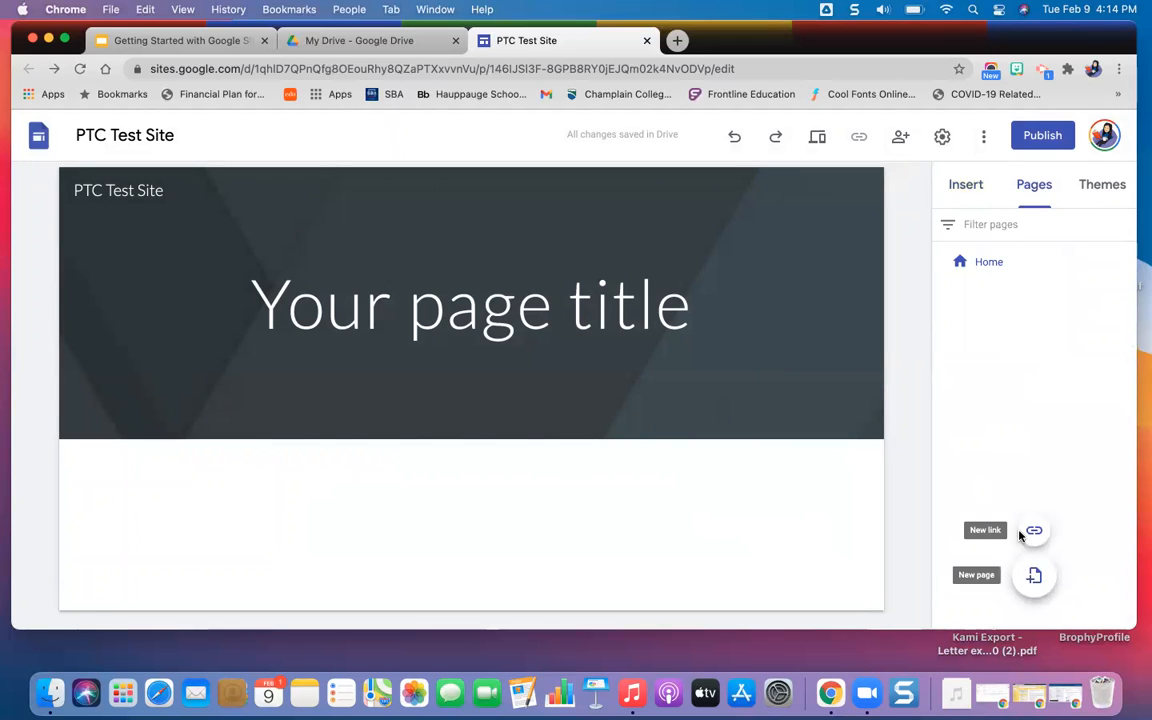
click(1100, 194)
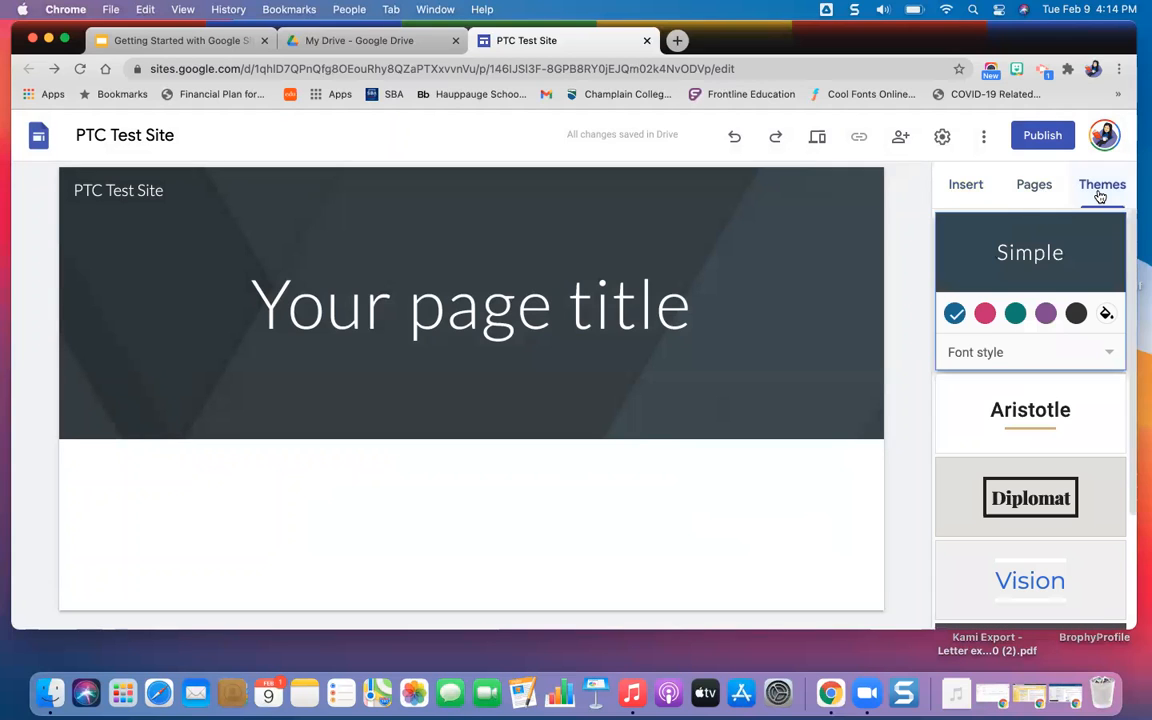
scroll(1012, 497, down, 3)
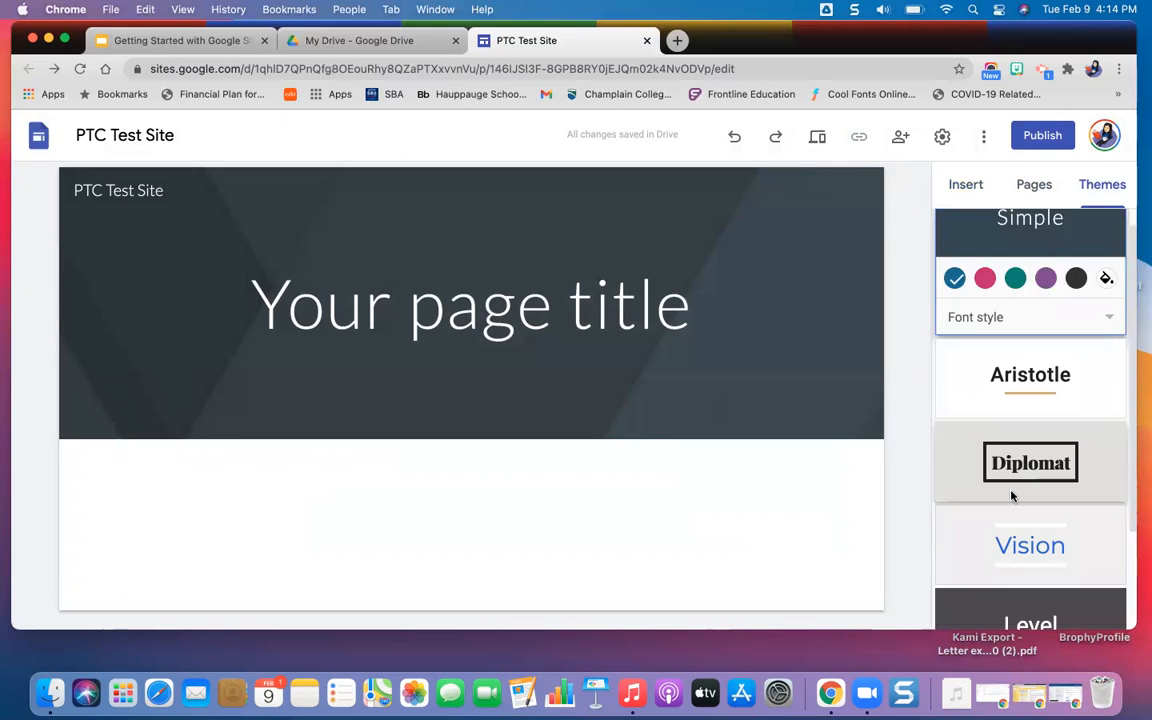
scroll(1012, 497, up, 3)
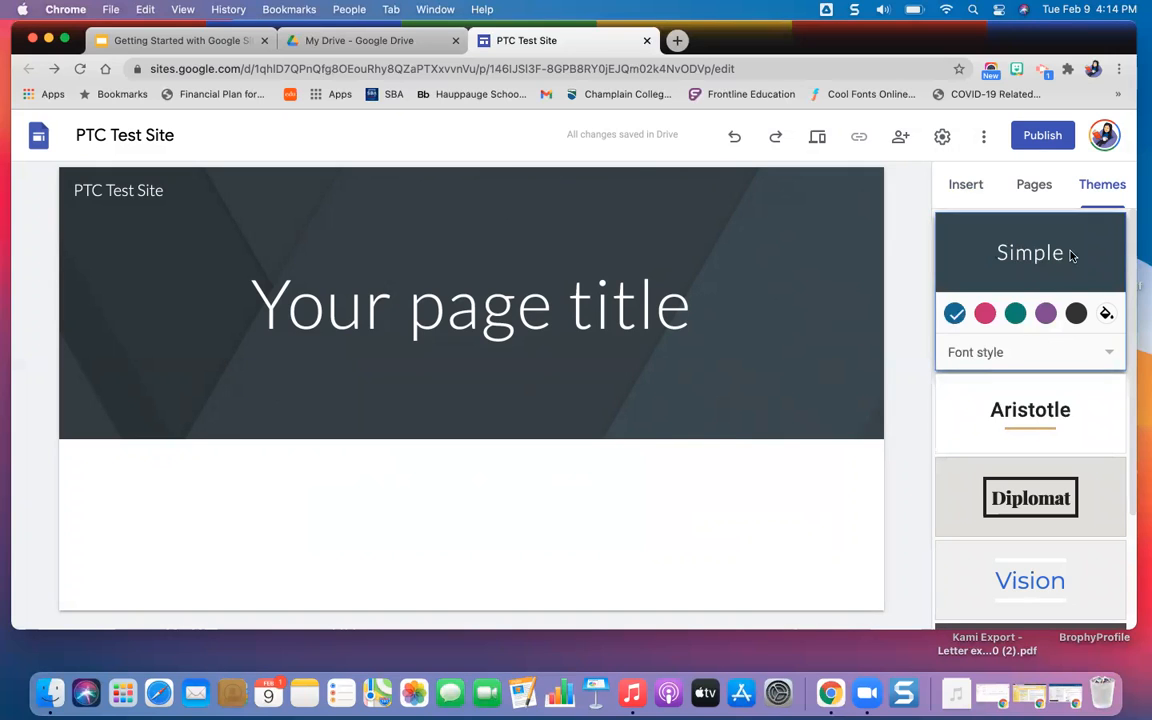
Try the Aristotle theme and the Diplomat theme, previewing Diplomat in its blue, maroon, green and dark indigo colors.
click(1024, 434)
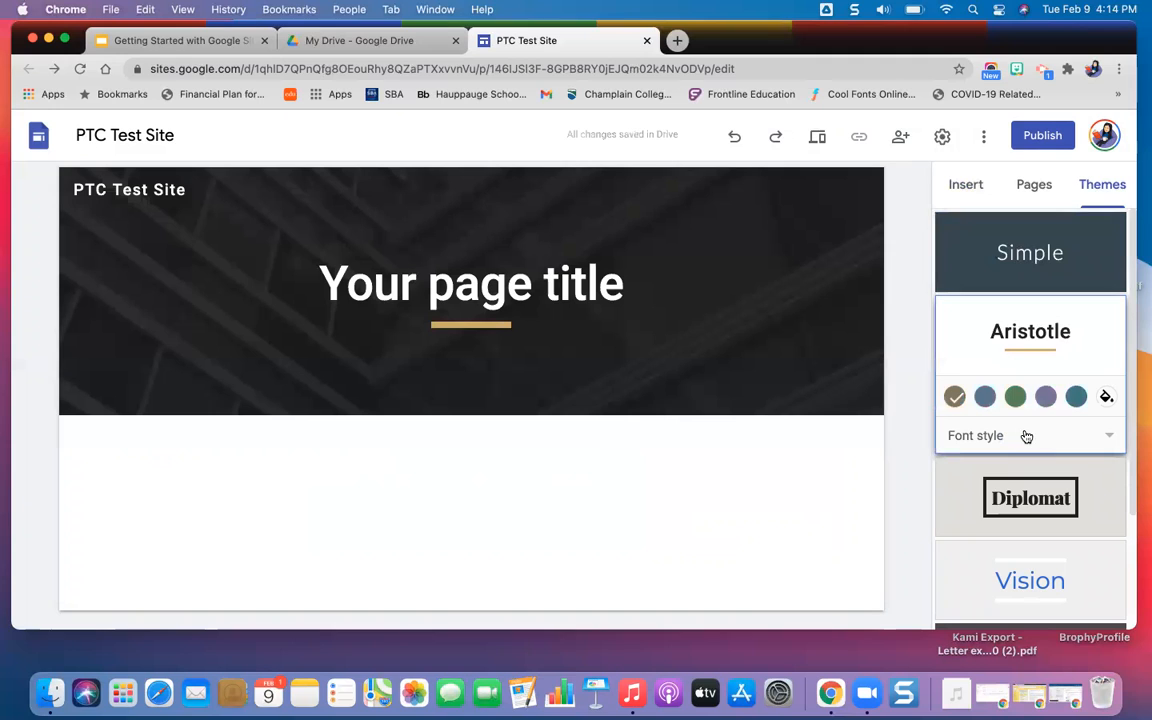
click(1015, 518)
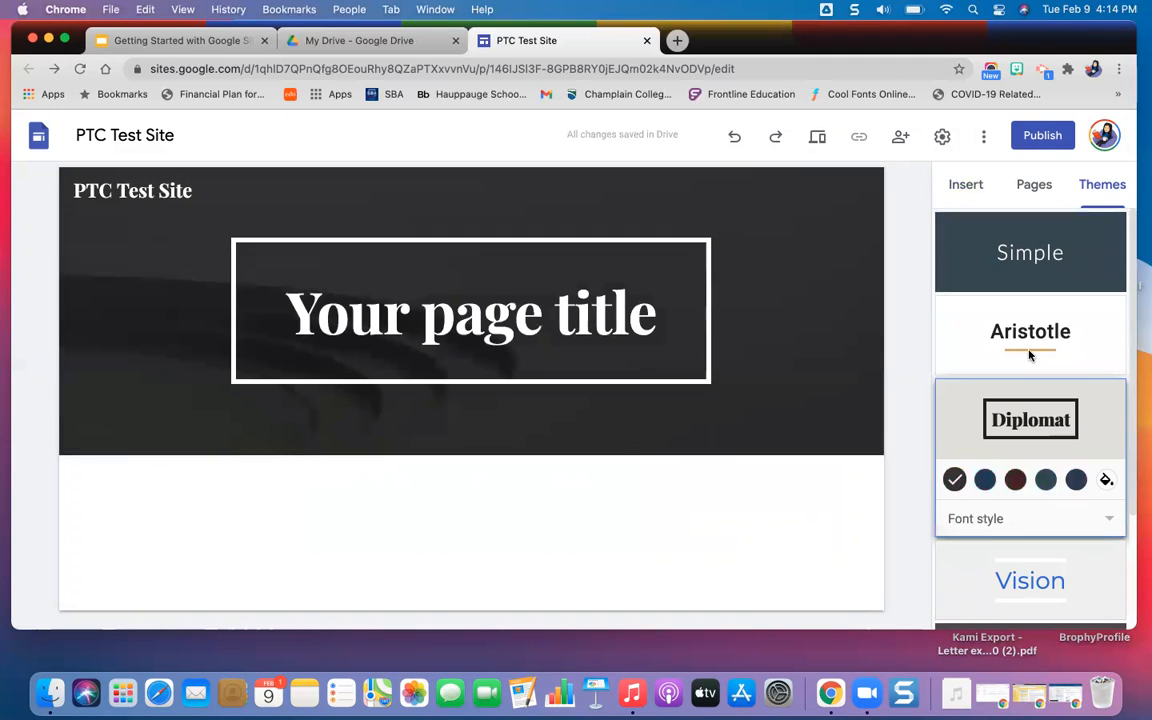
click(985, 480)
click(1014, 481)
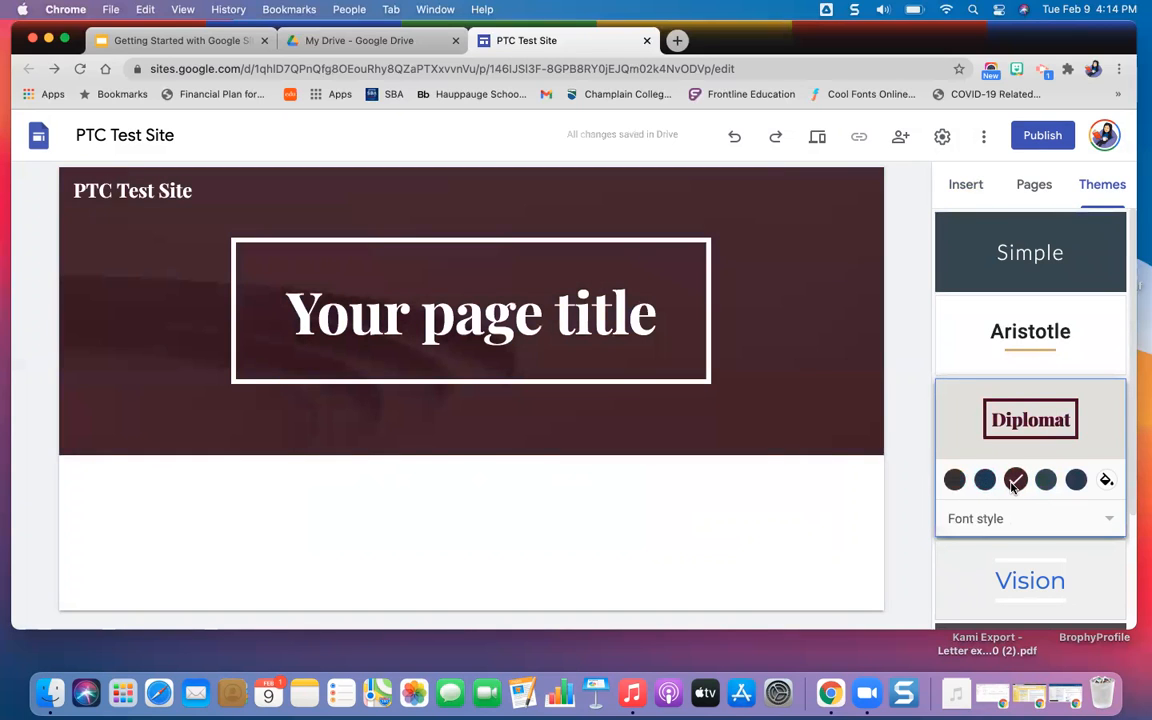
click(1052, 484)
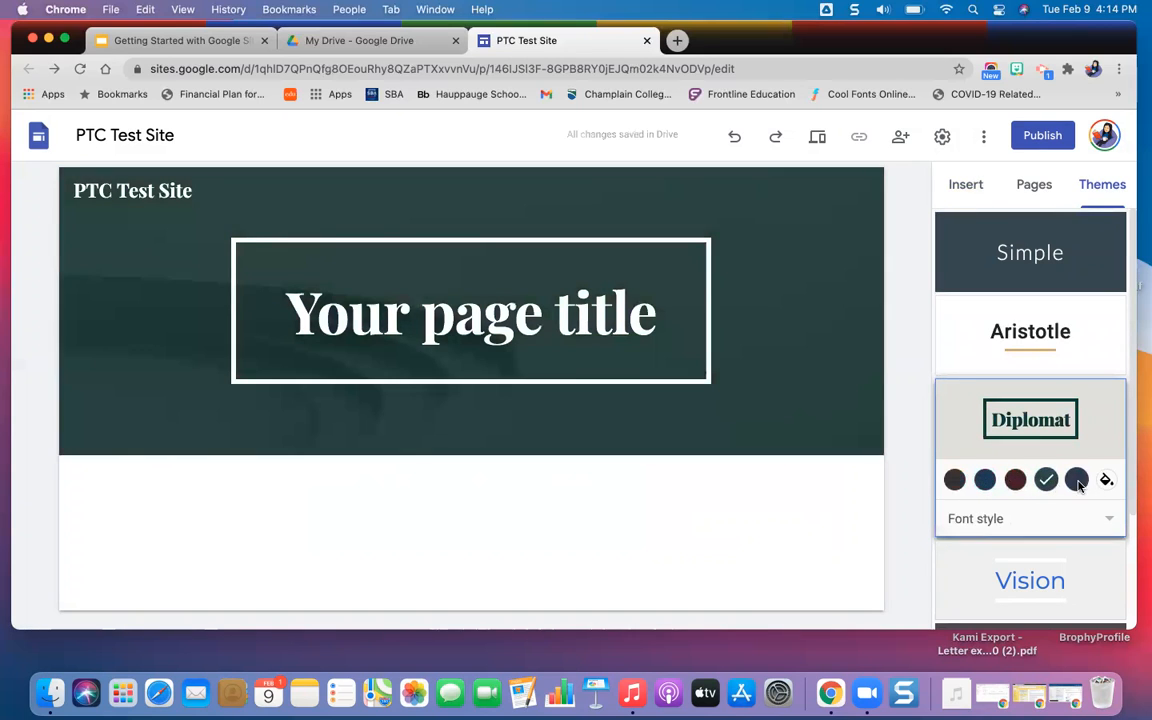
click(1076, 481)
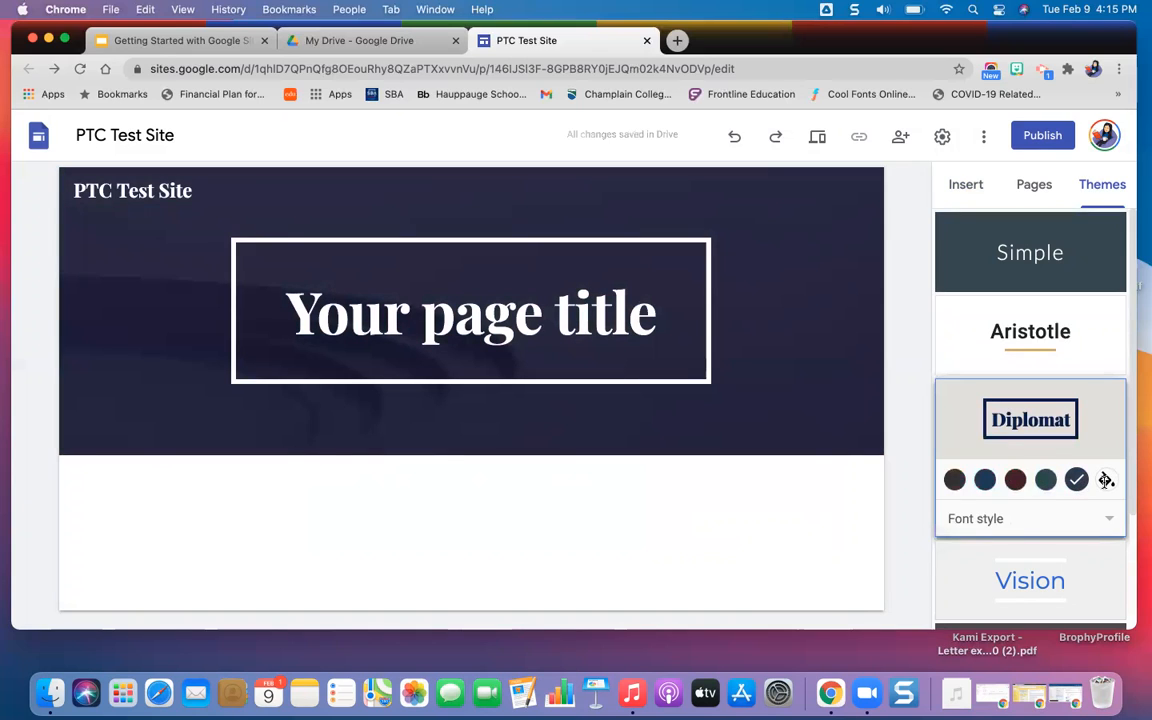
Examine the Diplomat theme's custom color picker, set the theme to its blue color and view its font style choices.
click(1106, 480)
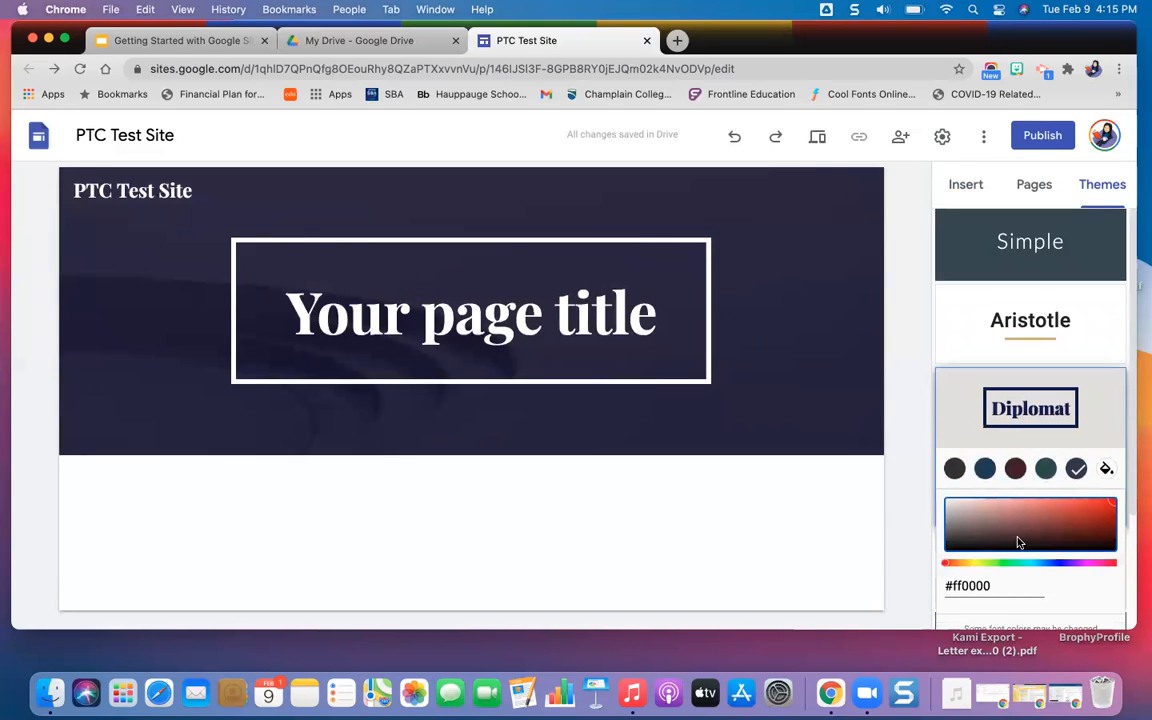
scroll(1018, 543, down, 2)
scroll(1021, 480, up, 1)
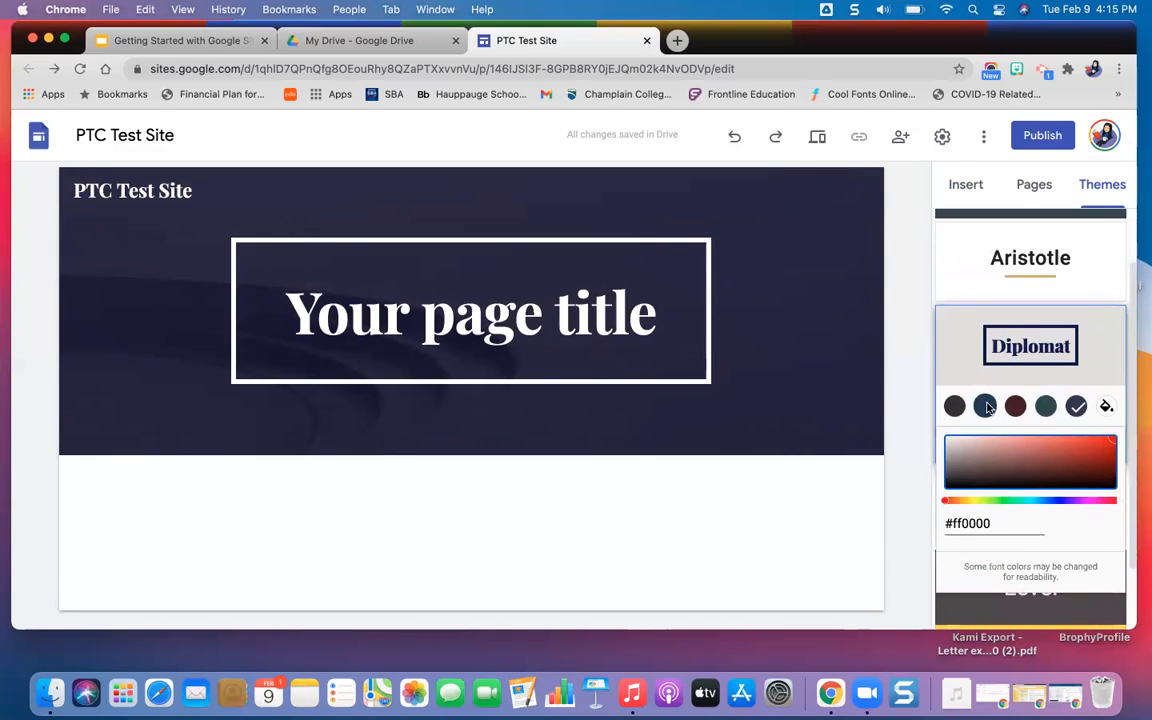
click(985, 406)
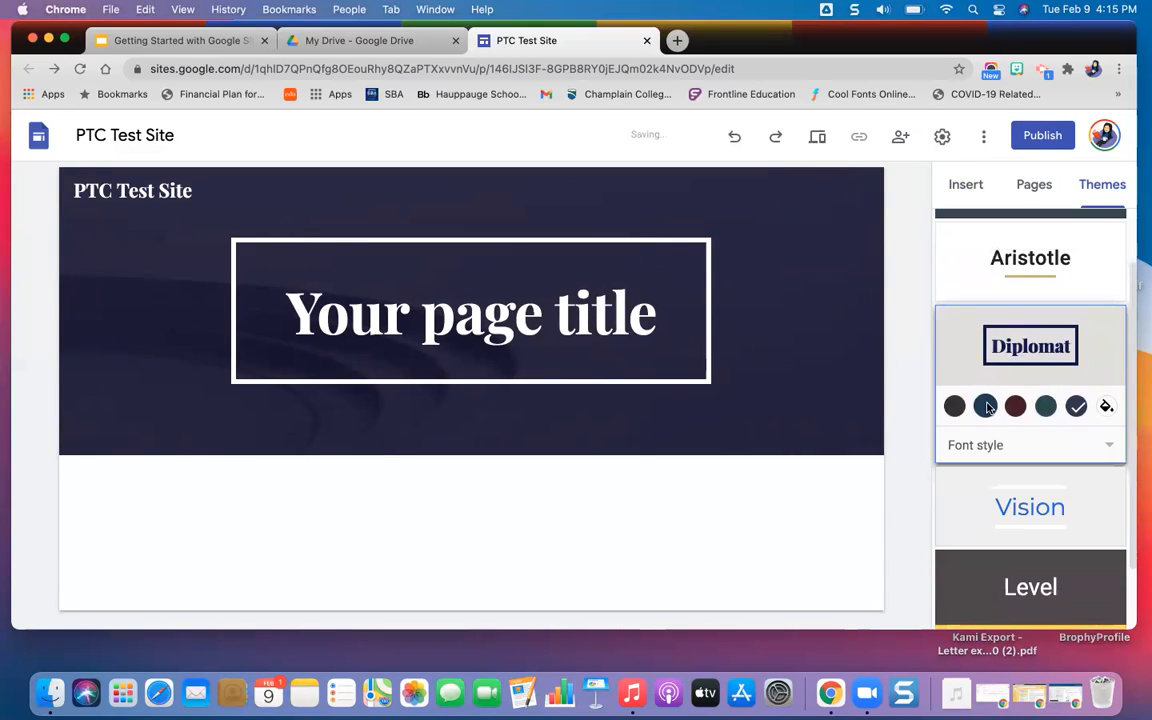
click(988, 458)
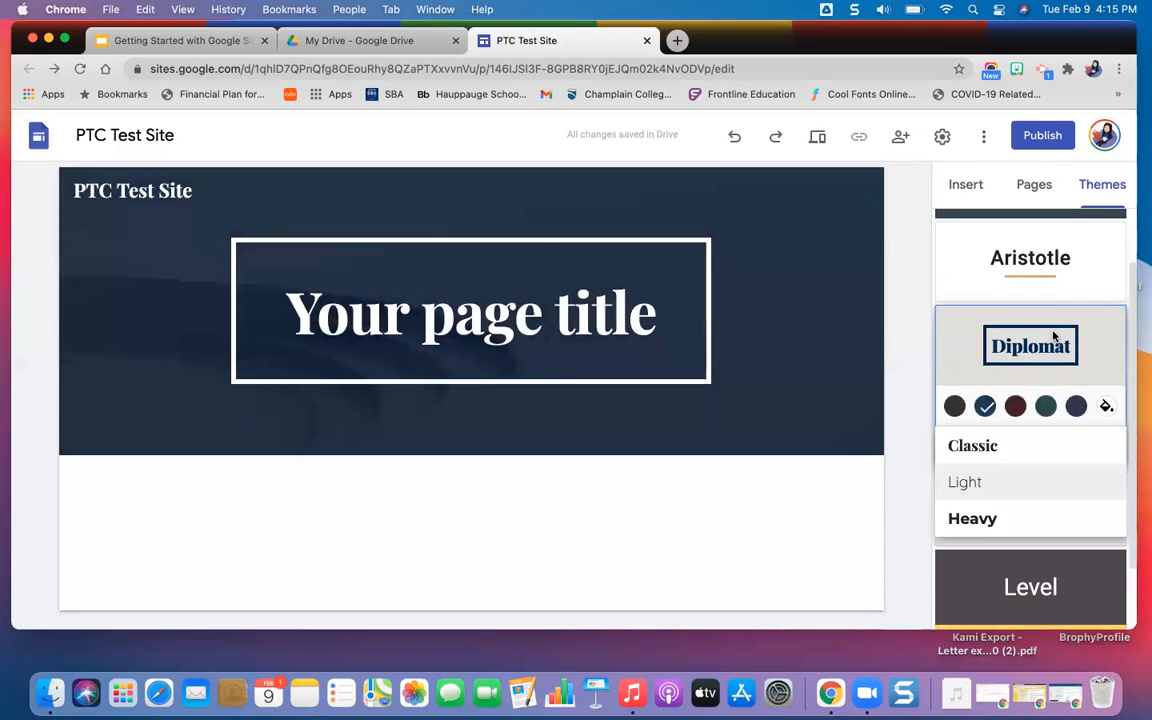
Apply the Simple theme to the site with a serif font style and the green color.
scroll(1052, 335, up, 2)
click(1040, 256)
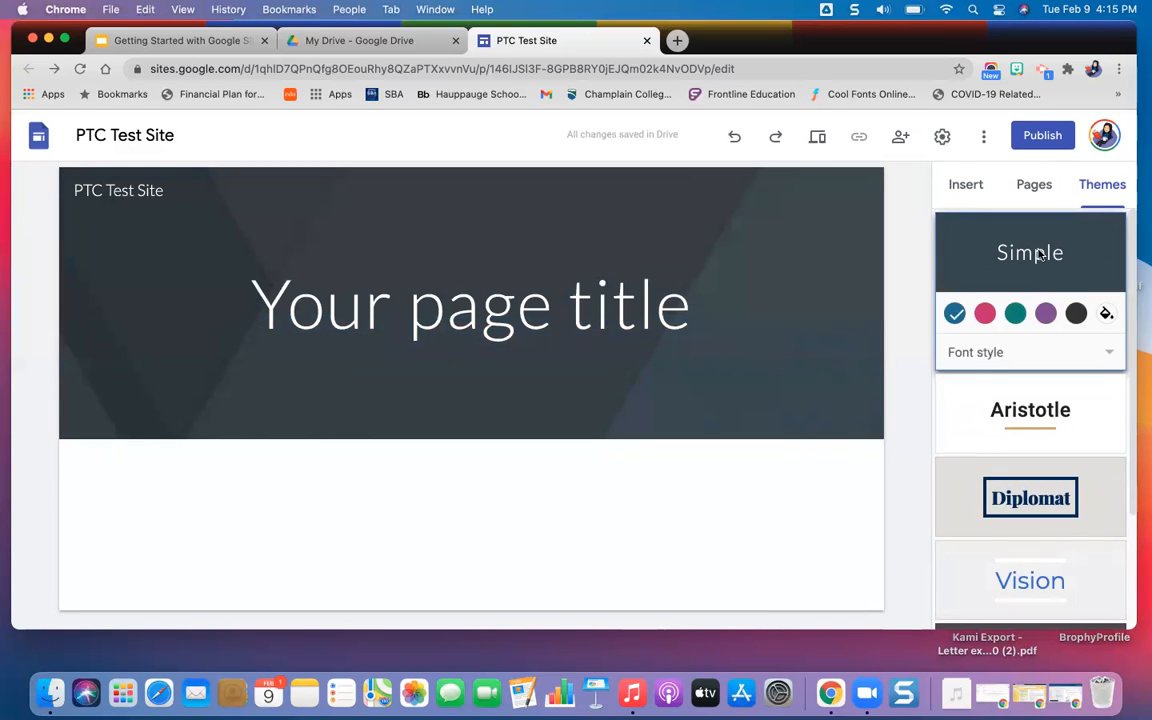
click(973, 354)
click(970, 392)
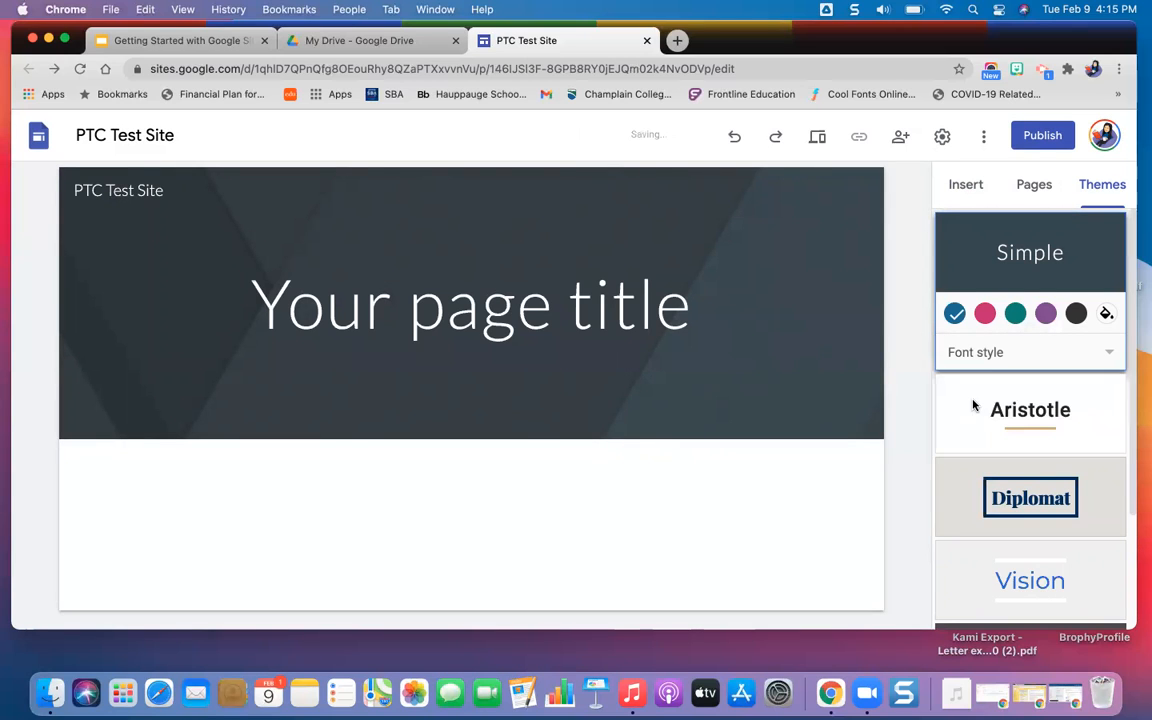
click(1015, 315)
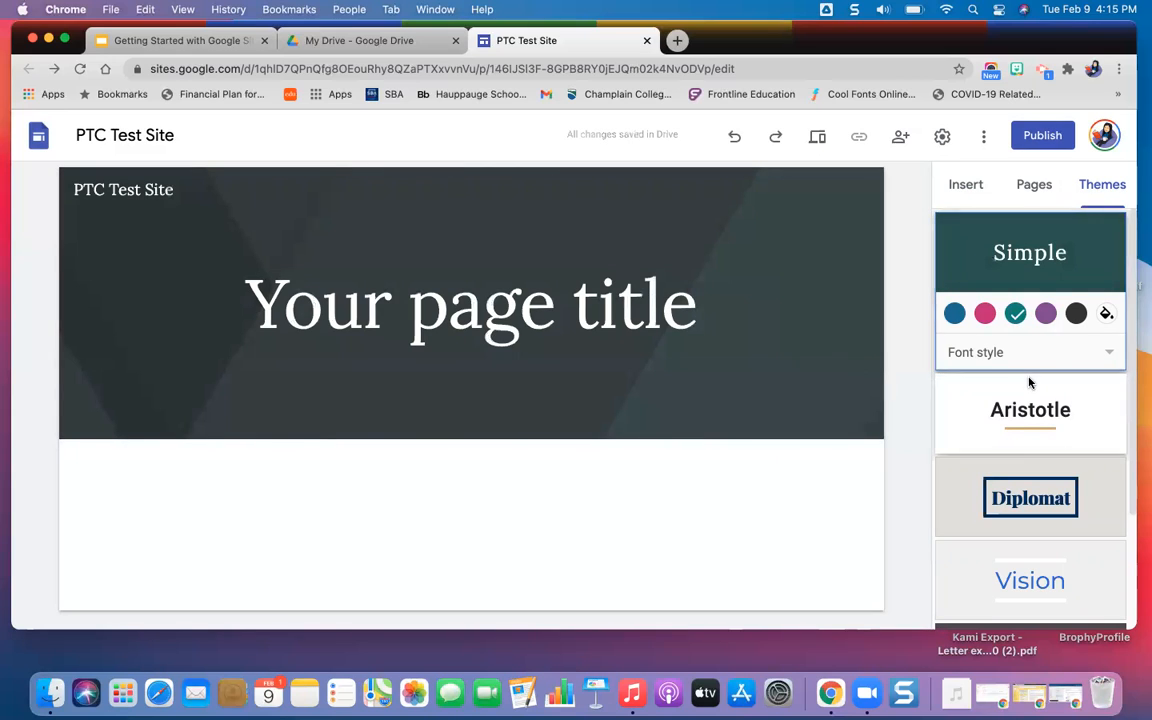
scroll(1030, 382, down, 3)
scroll(1029, 382, up, 3)
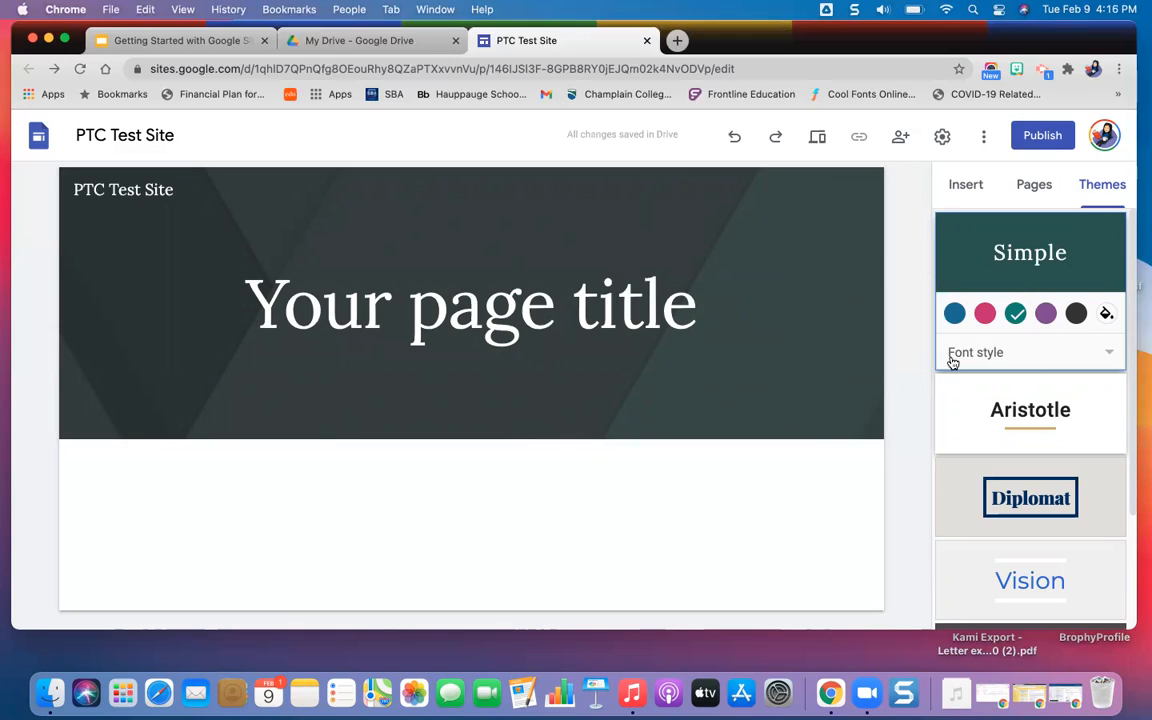
Add a new page named "Google Docs" and switch between it and the Home page to check both.
click(1034, 190)
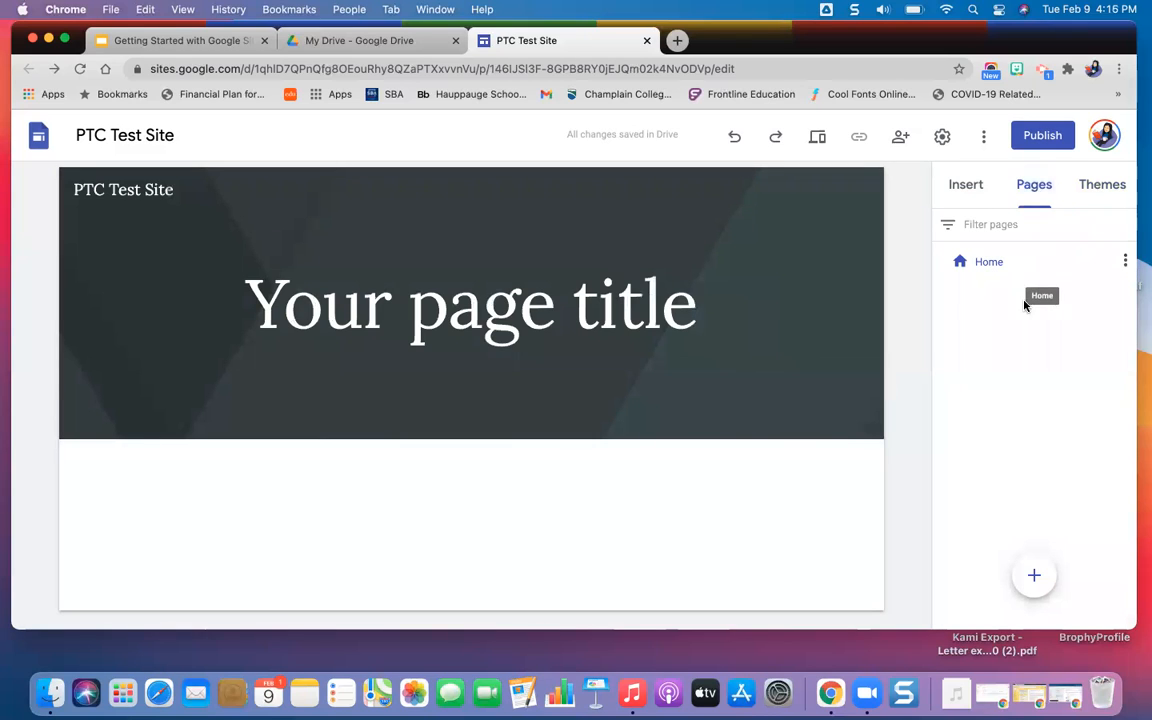
mouse_move(1037, 578)
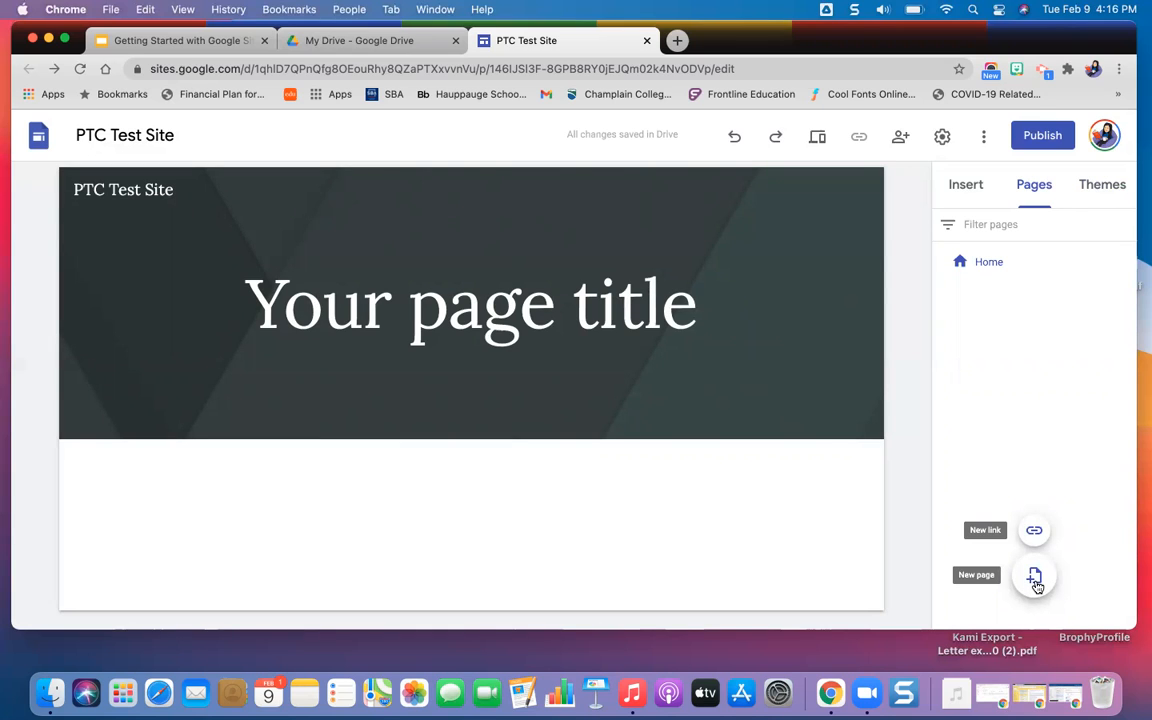
click(1035, 578)
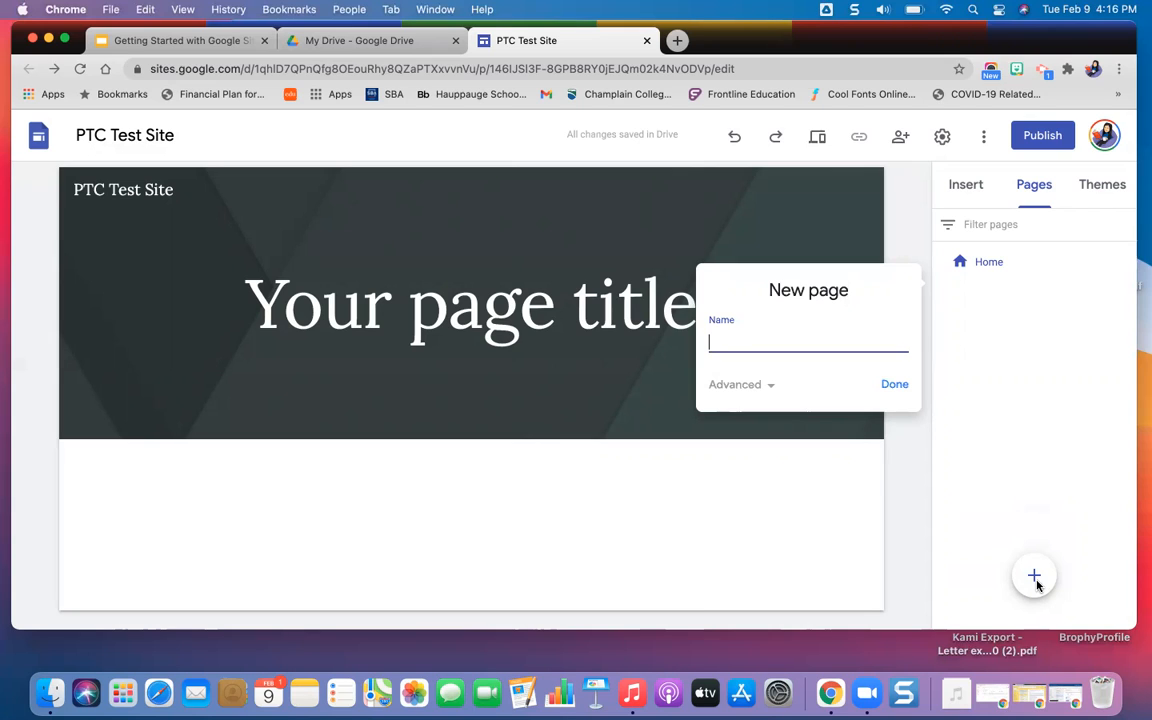
text(Google Docs)
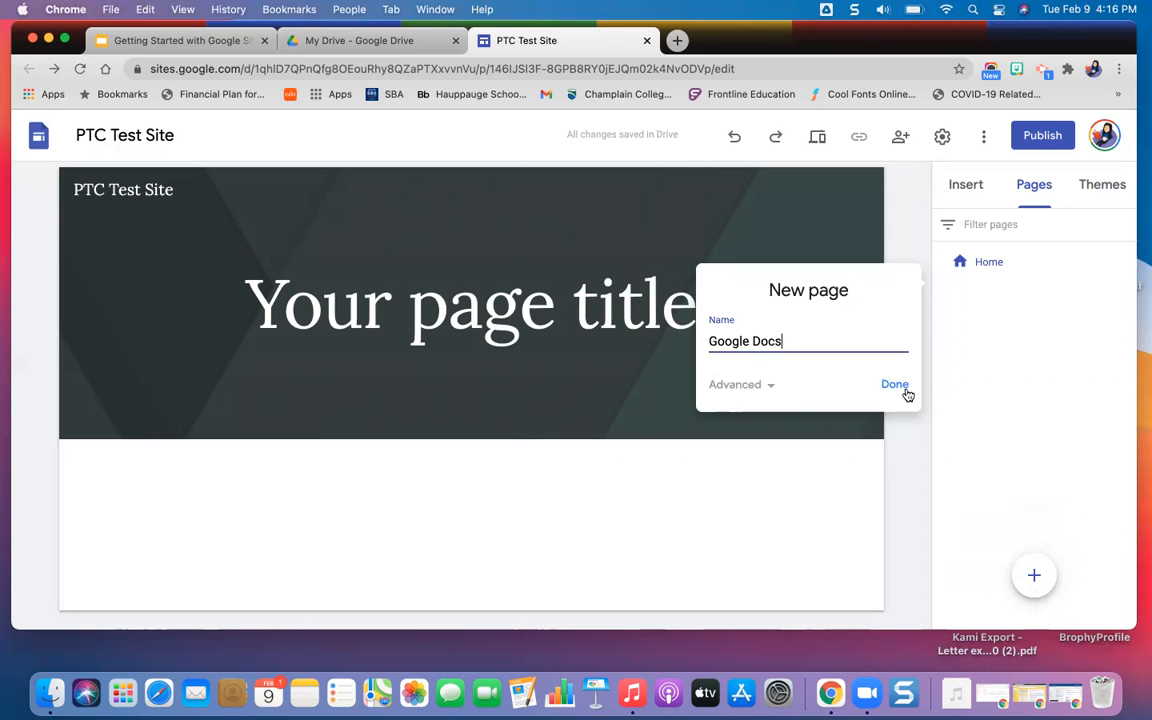
click(901, 386)
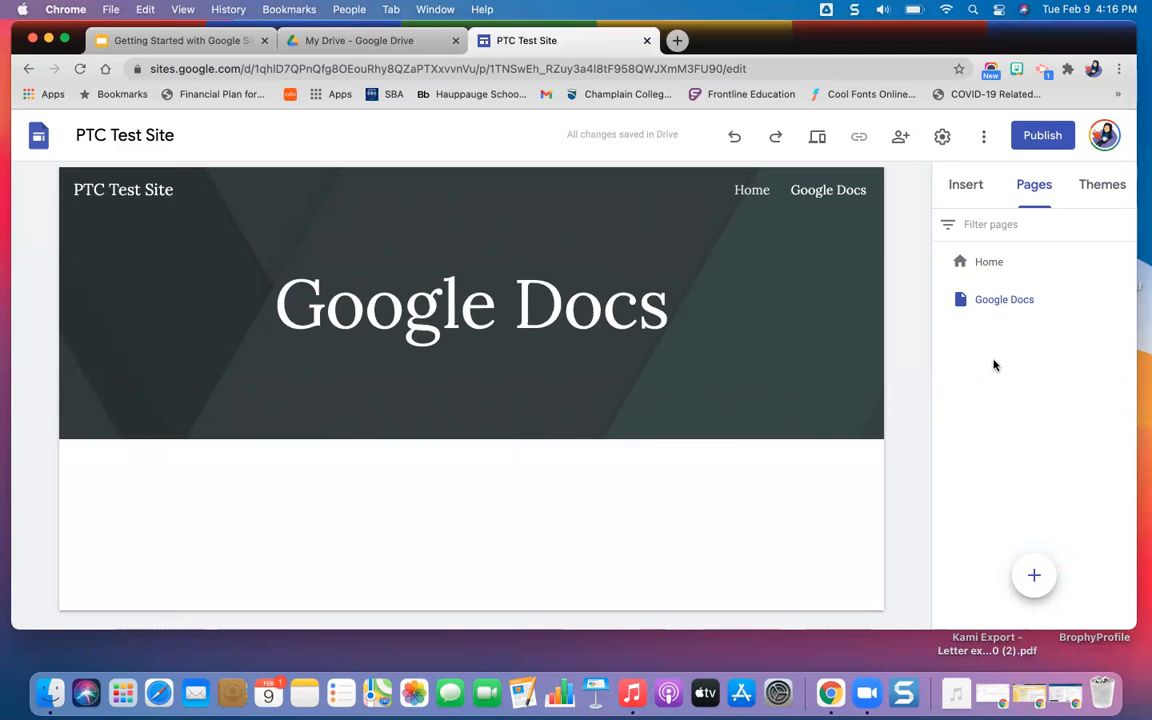
click(998, 270)
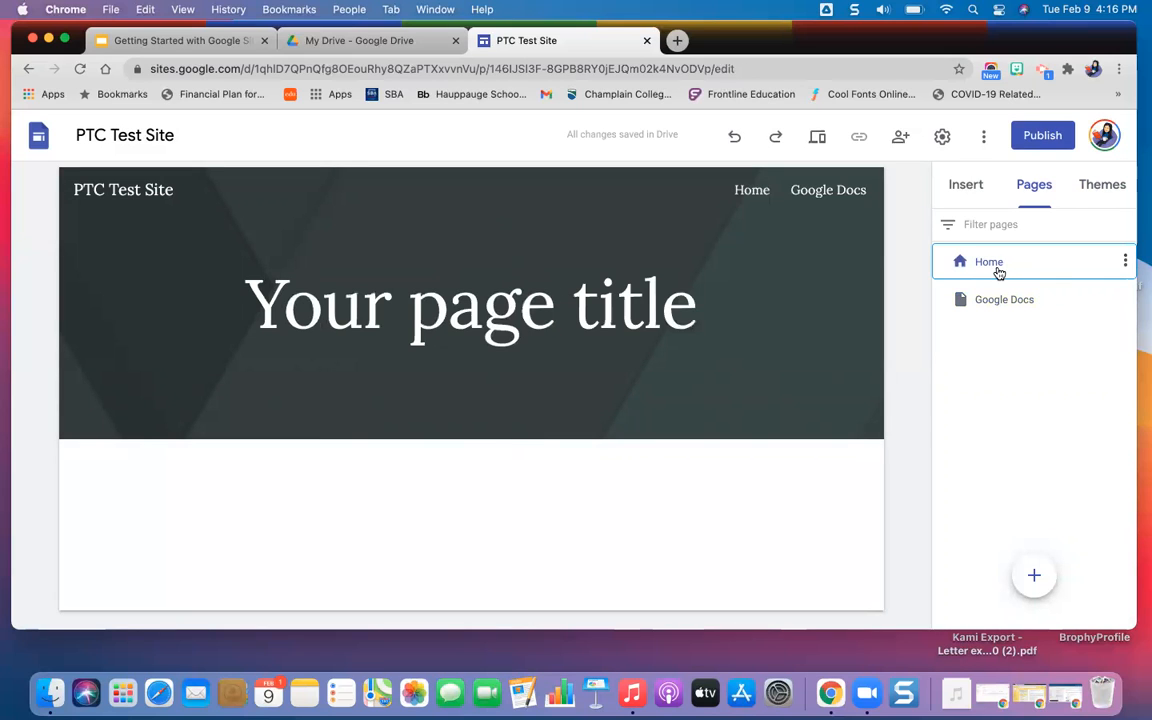
click(997, 311)
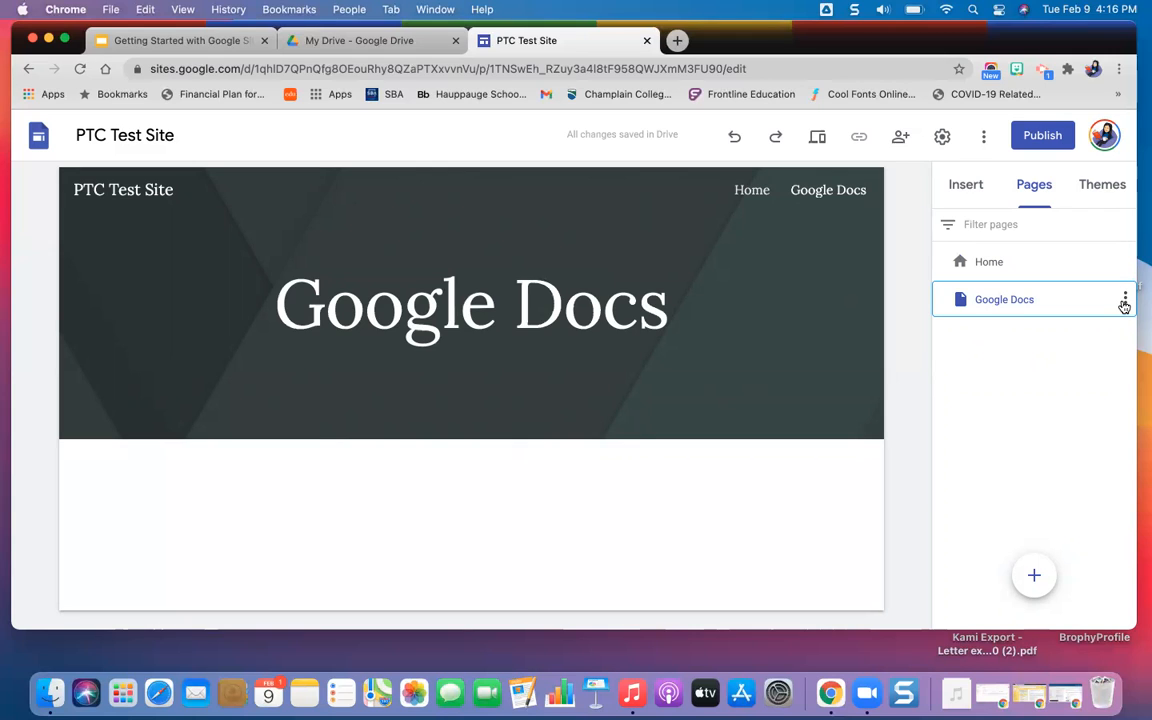
Duplicate the Google Docs page under the name "Google Slides" and compare the original page with its copy.
click(1124, 300)
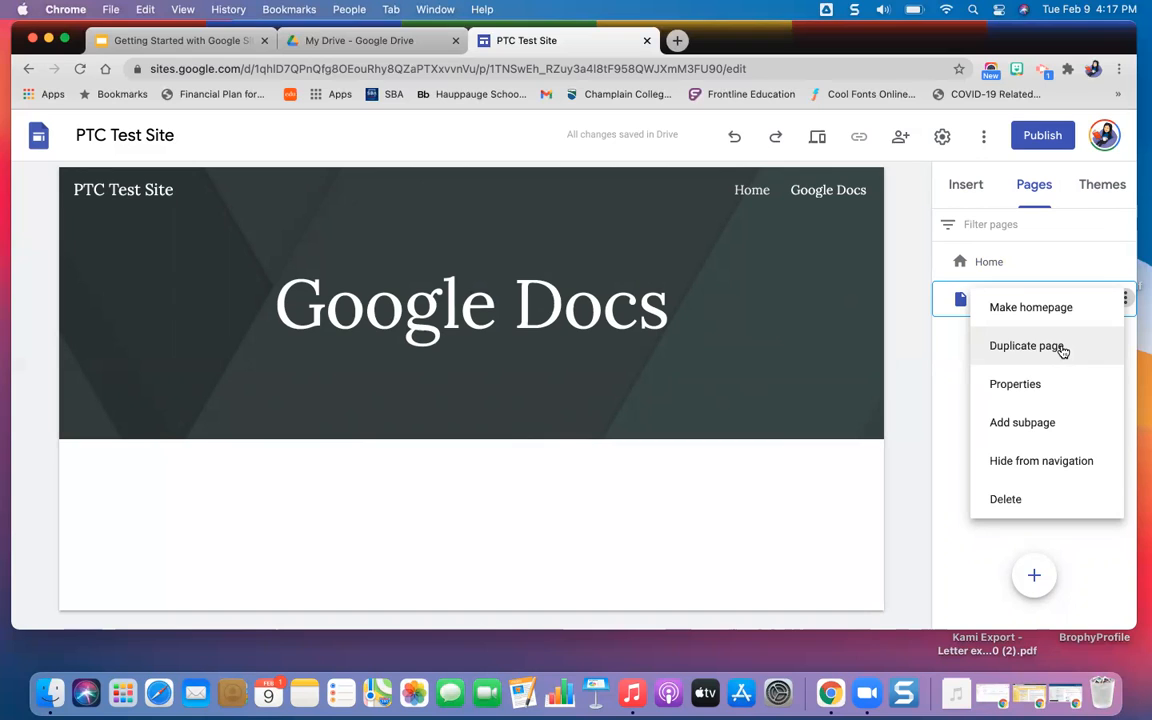
click(1026, 346)
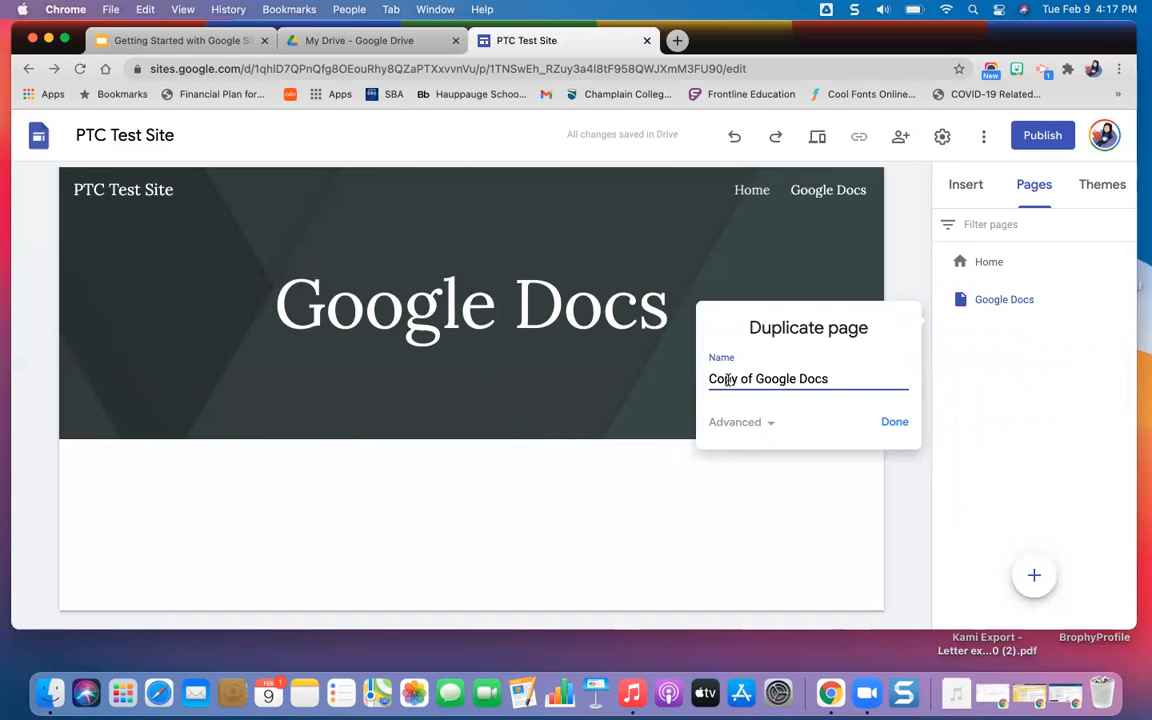
drag(727, 380, 801, 380)
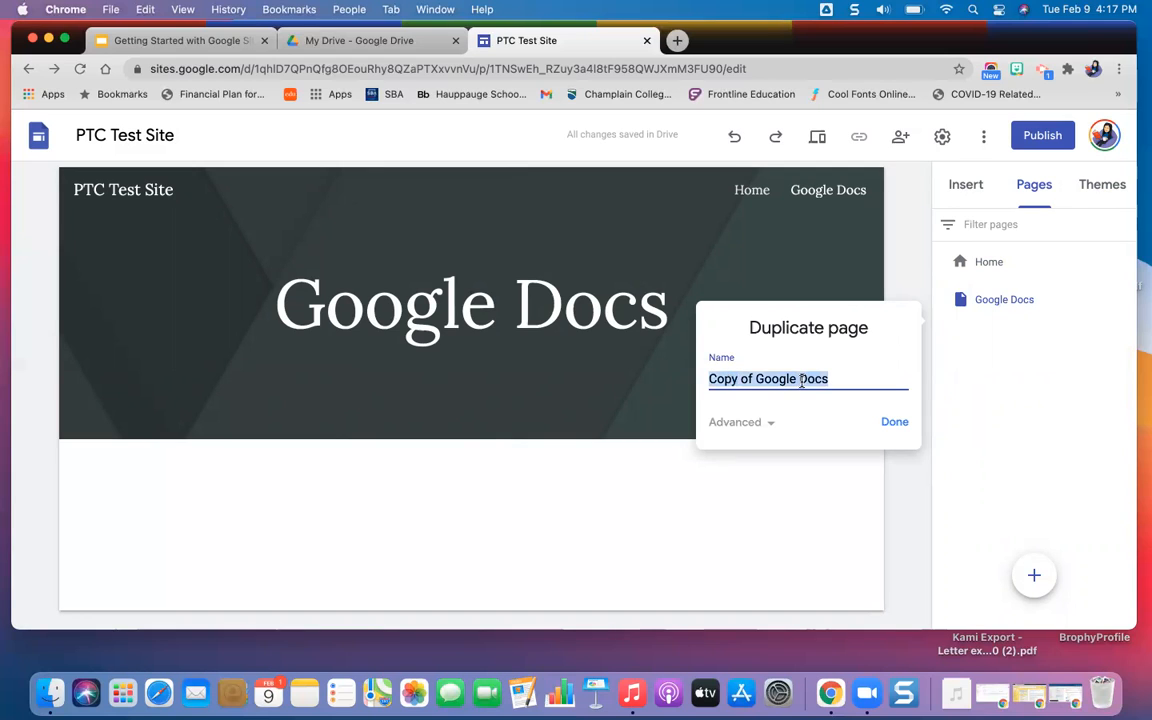
text(Google S)
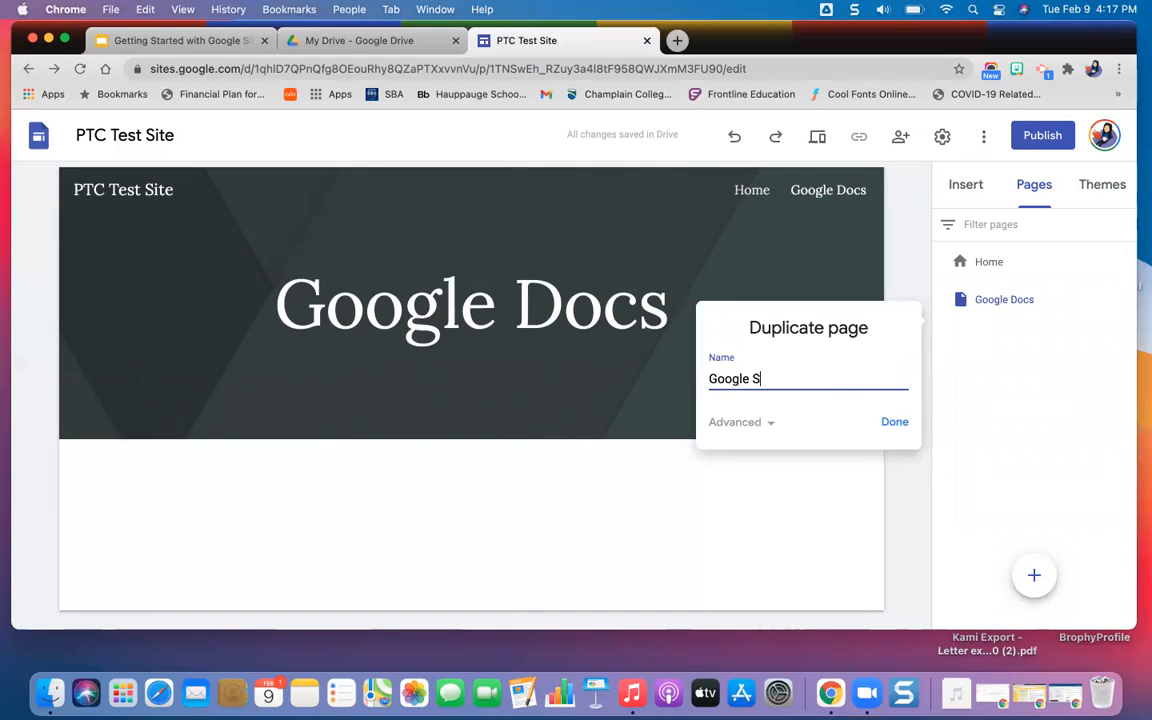
text(lides)
click(895, 423)
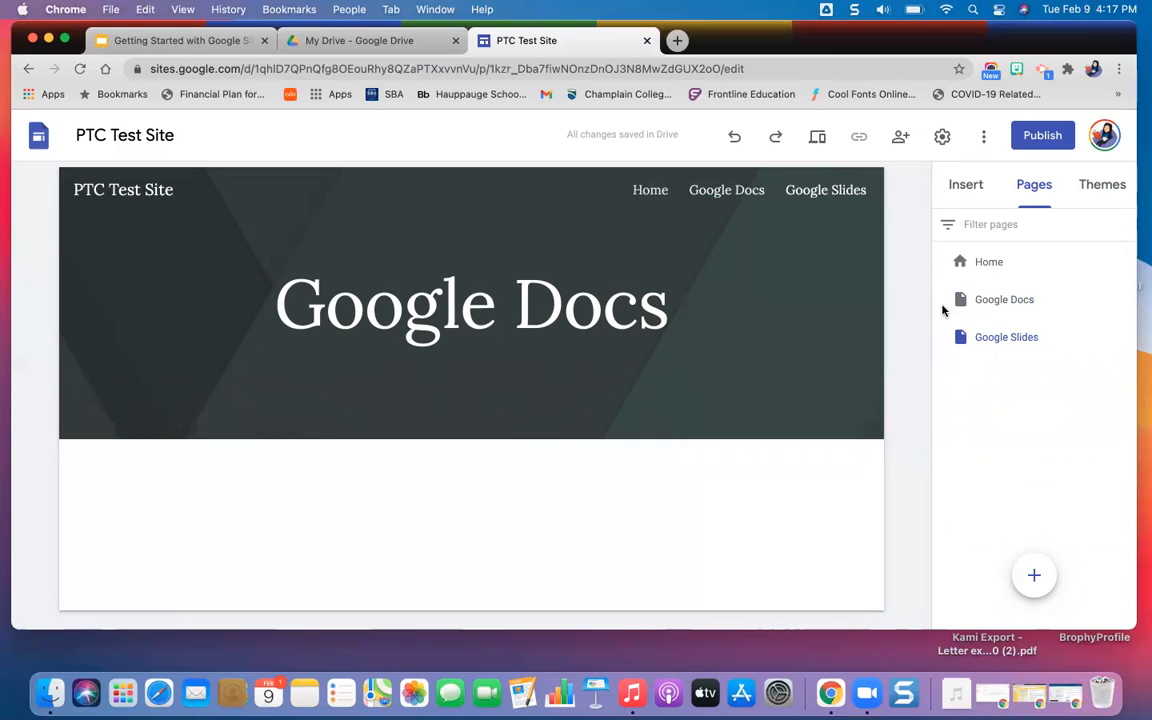
click(1028, 301)
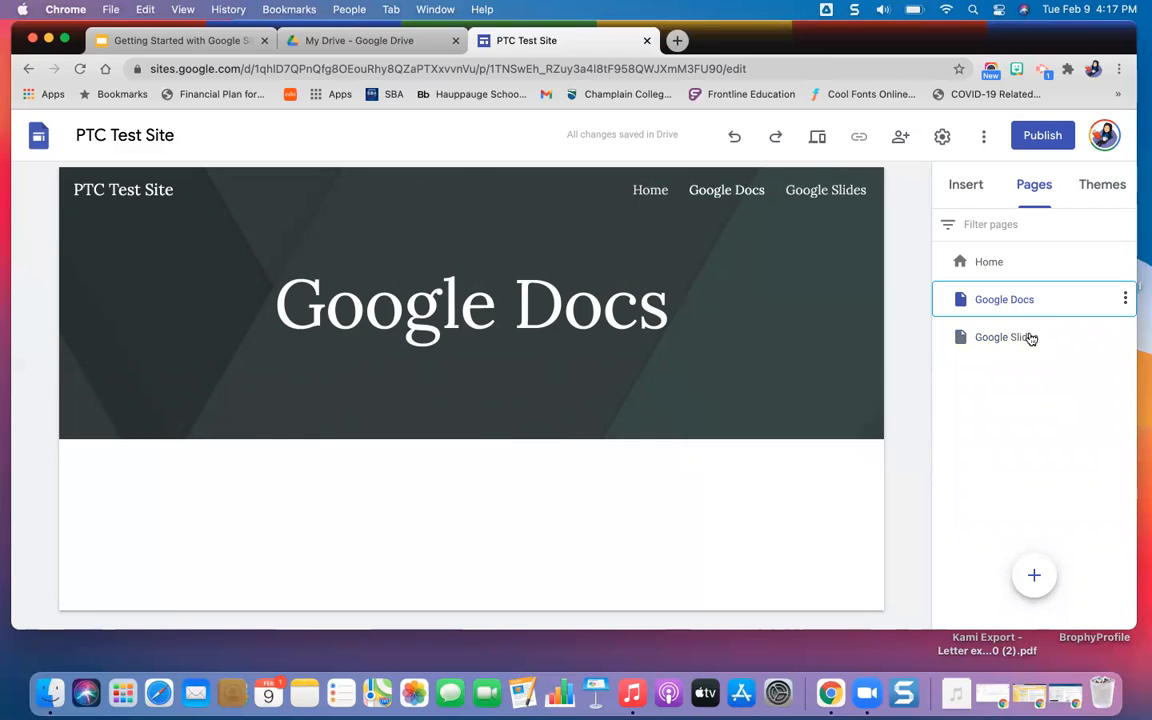
click(1030, 340)
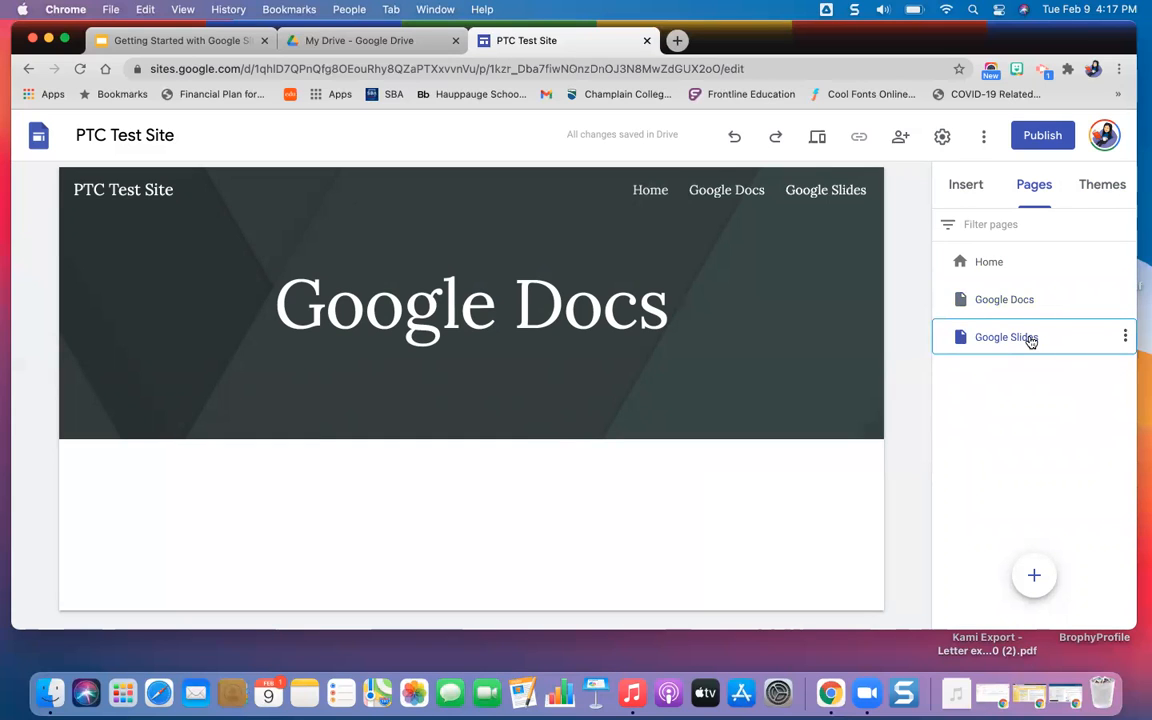
Check the Google Slides page's name in its properties and delete the page from the site.
click(1126, 341)
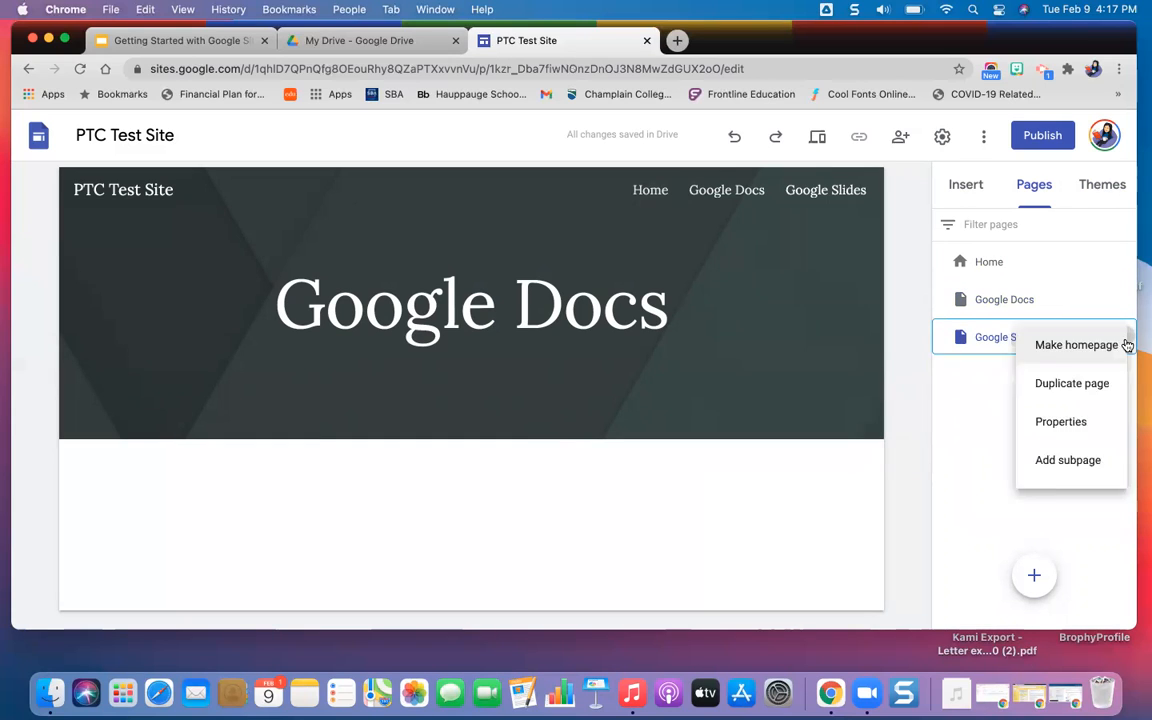
click(1035, 424)
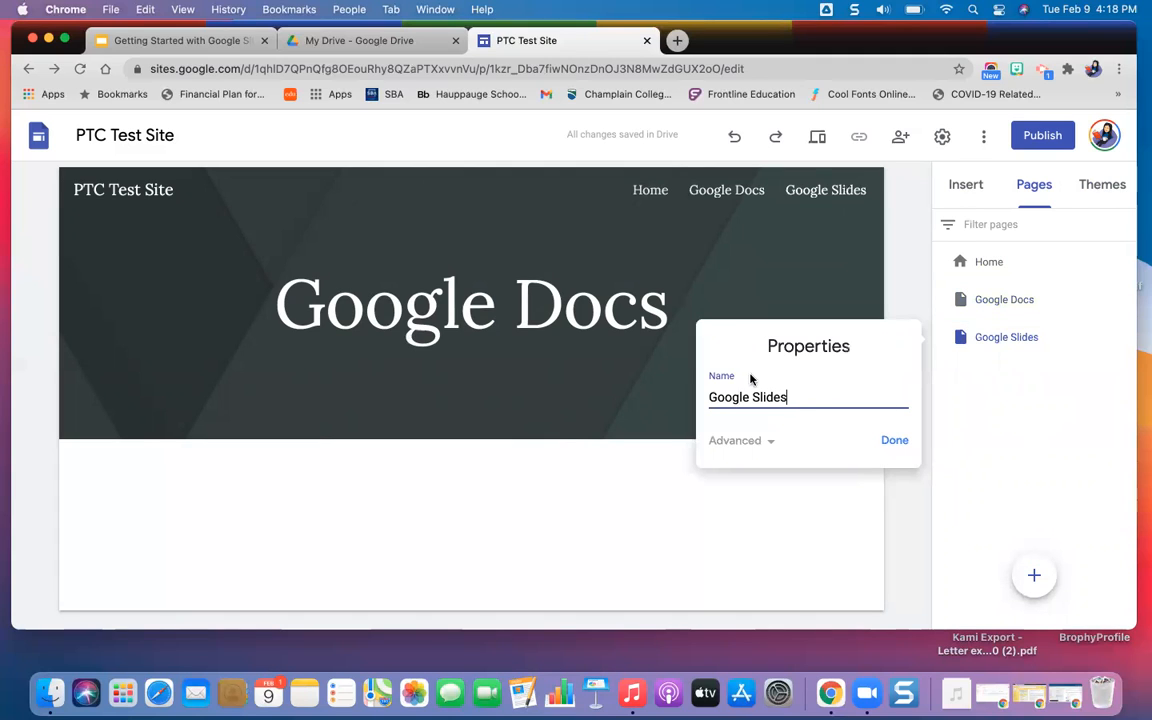
click(895, 439)
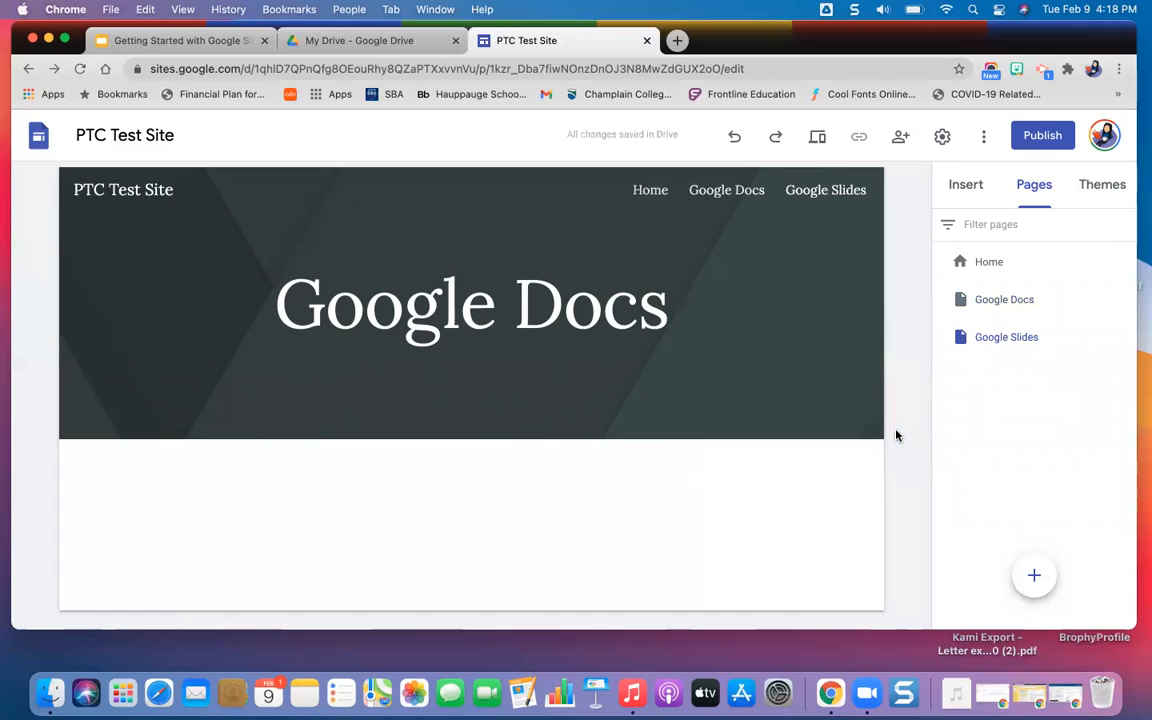
click(1125, 338)
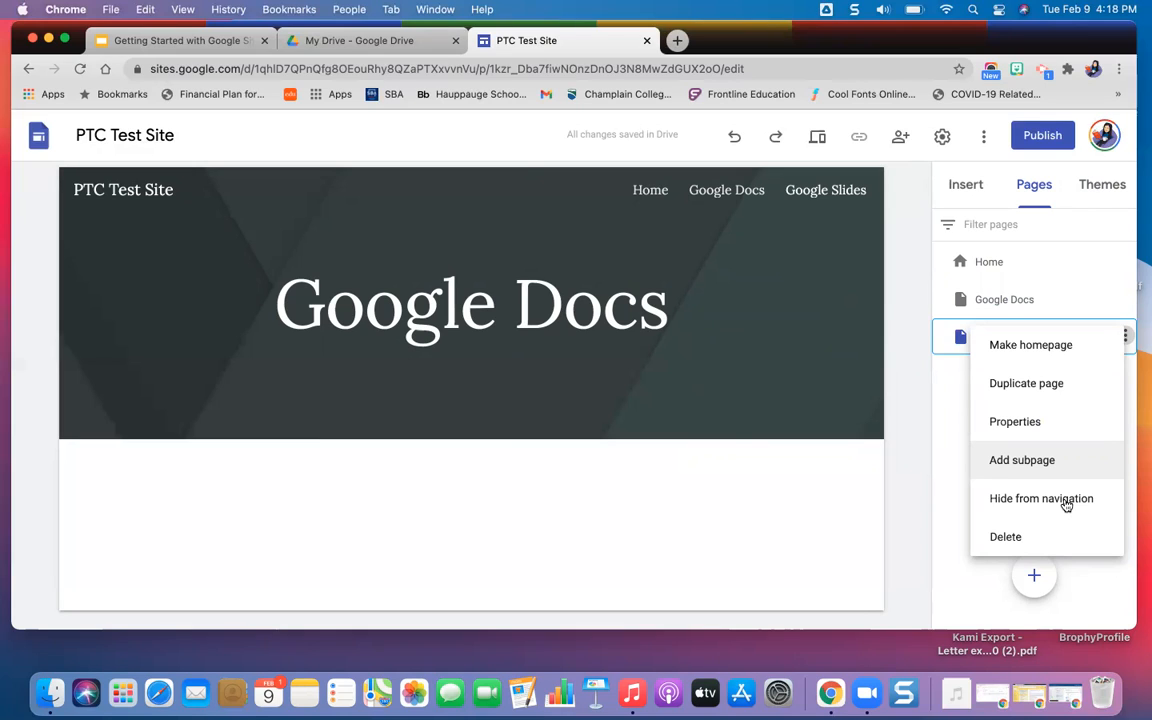
click(1049, 537)
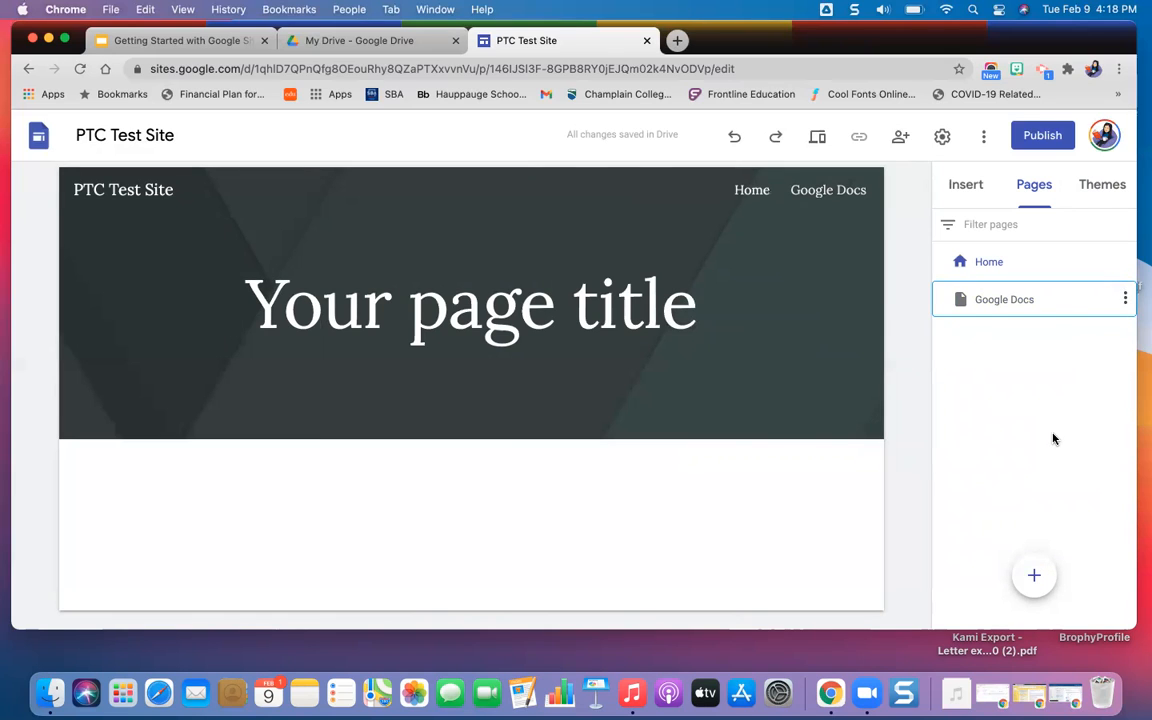
Try the Cover, Large banner, Banner and Title only header types on the Home page, ending on Banner.
click(984, 261)
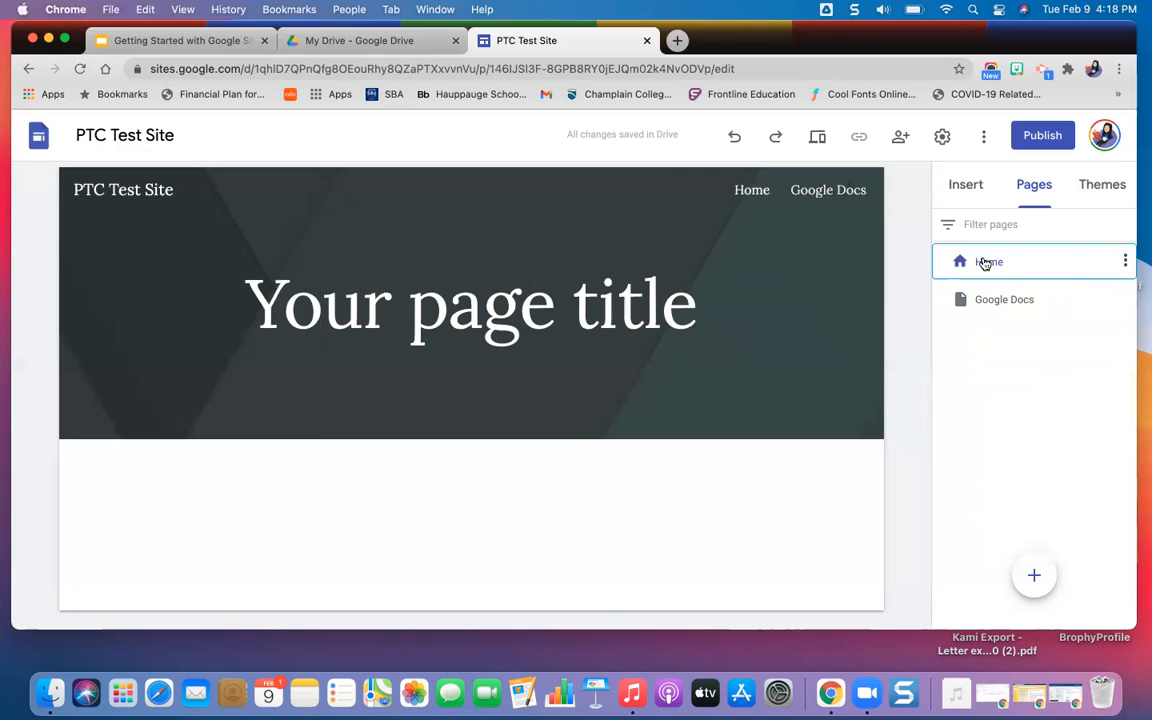
click(964, 188)
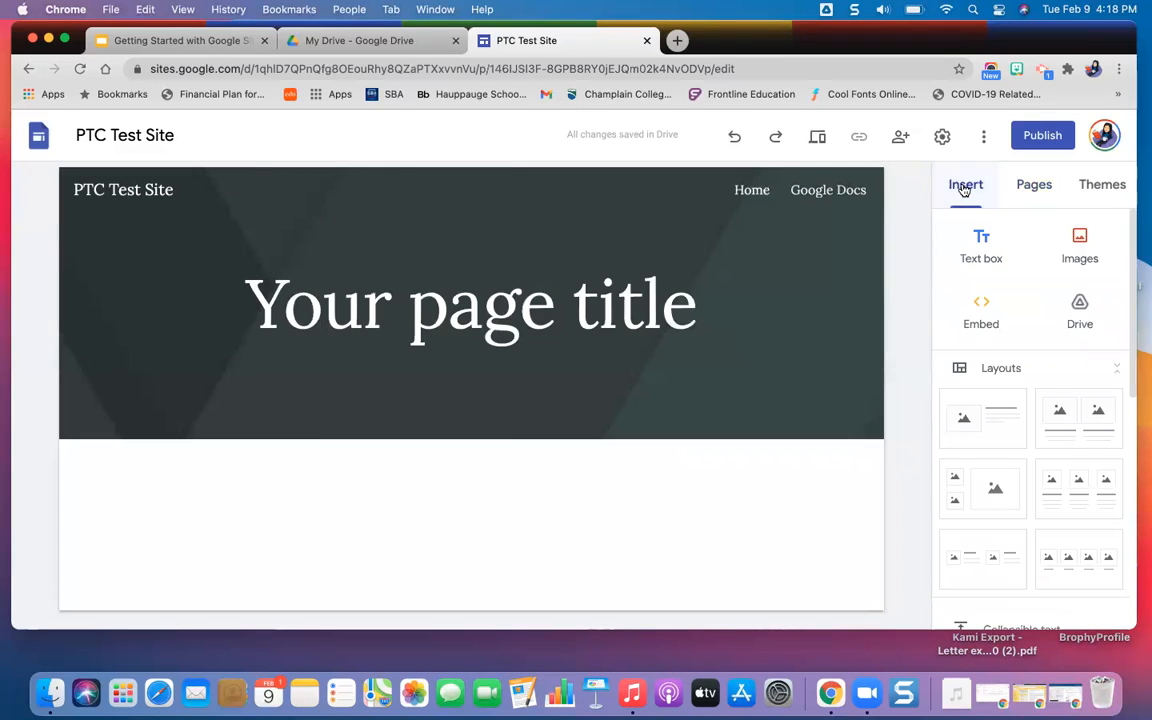
mouse_move(316, 260)
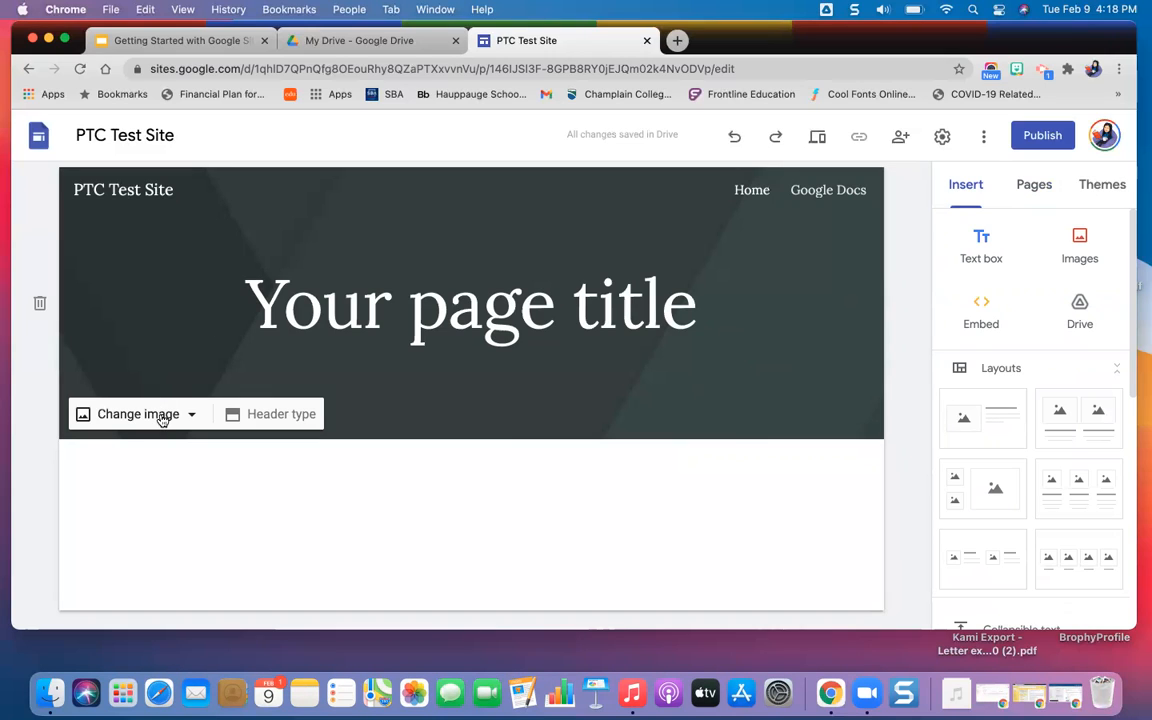
click(284, 421)
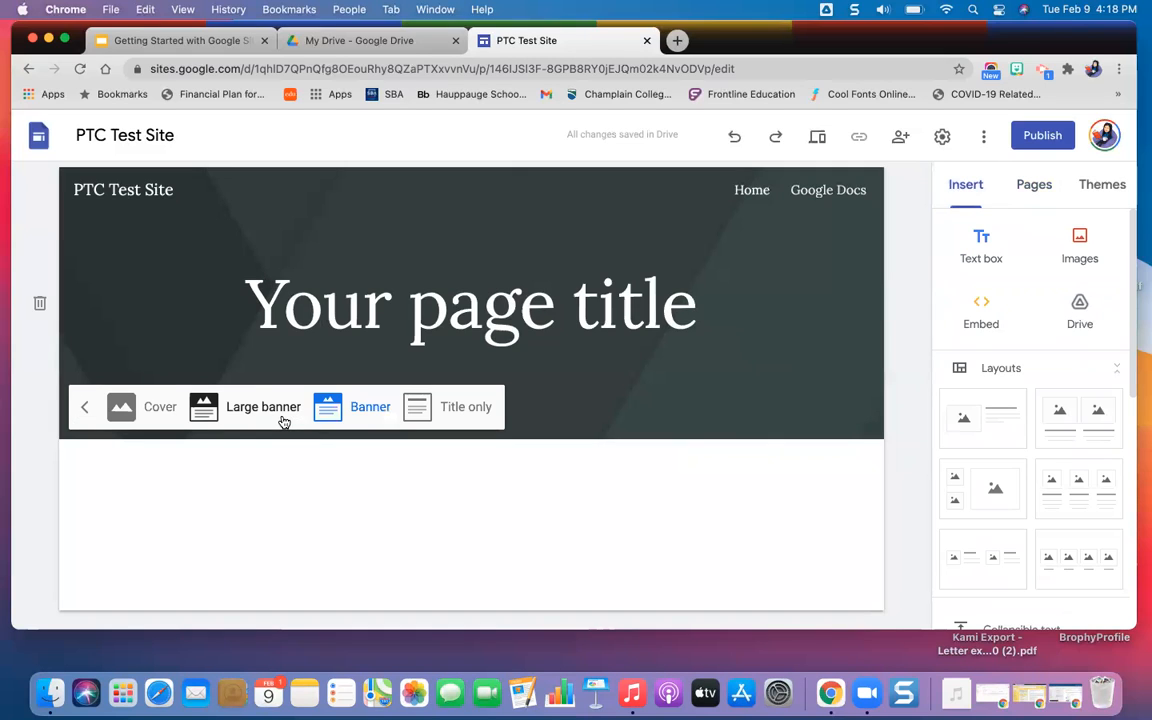
click(150, 408)
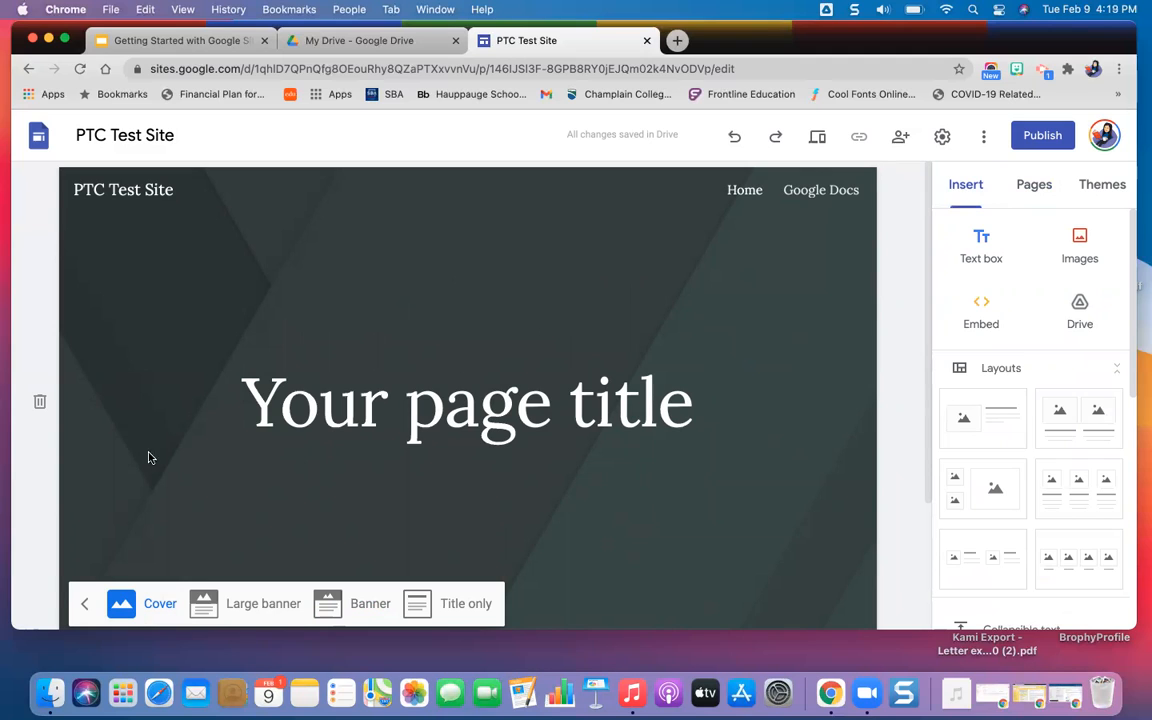
click(259, 605)
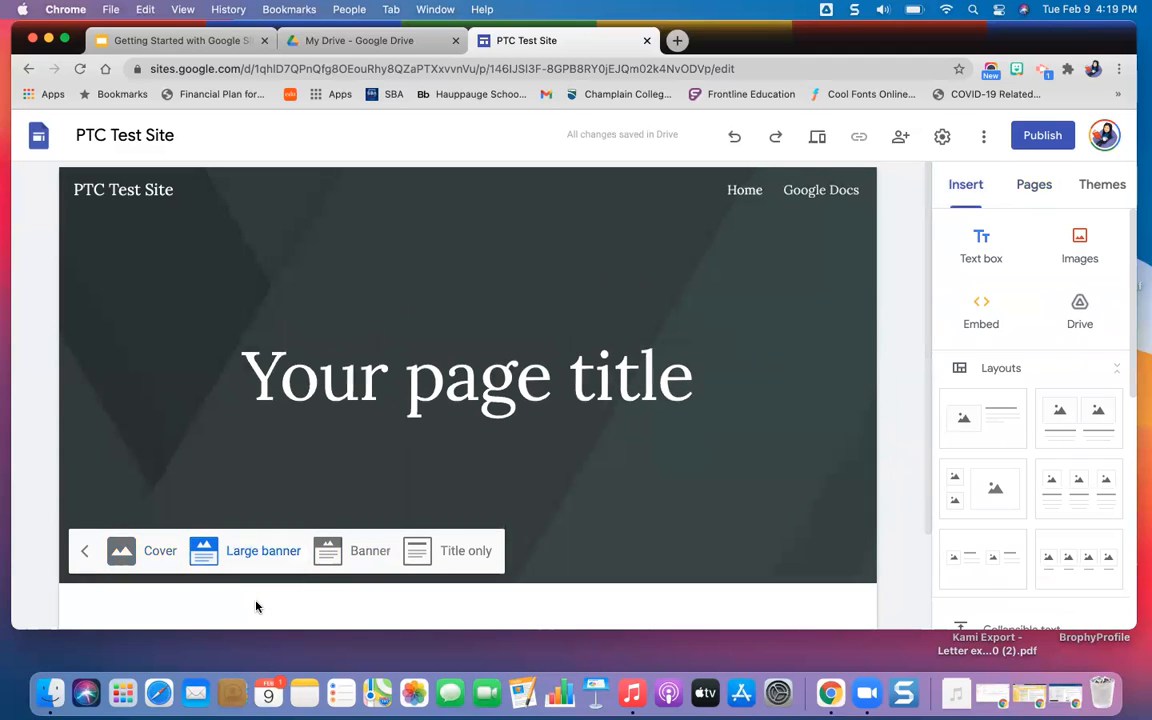
click(366, 546)
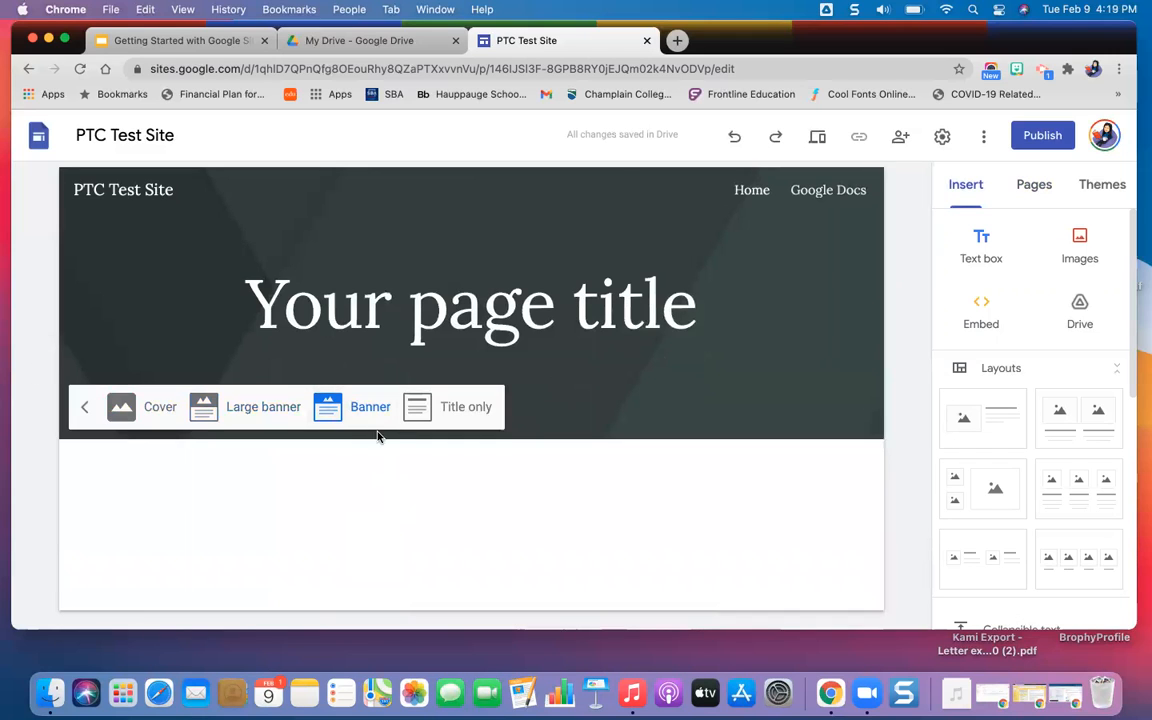
click(470, 407)
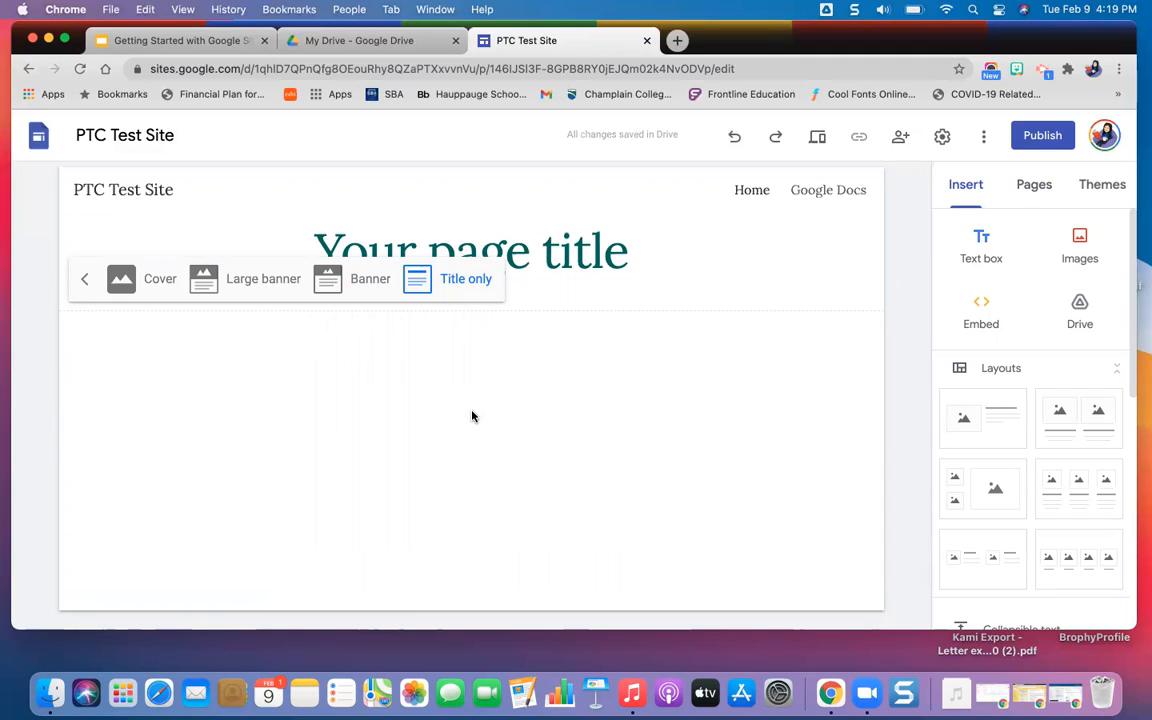
click(358, 281)
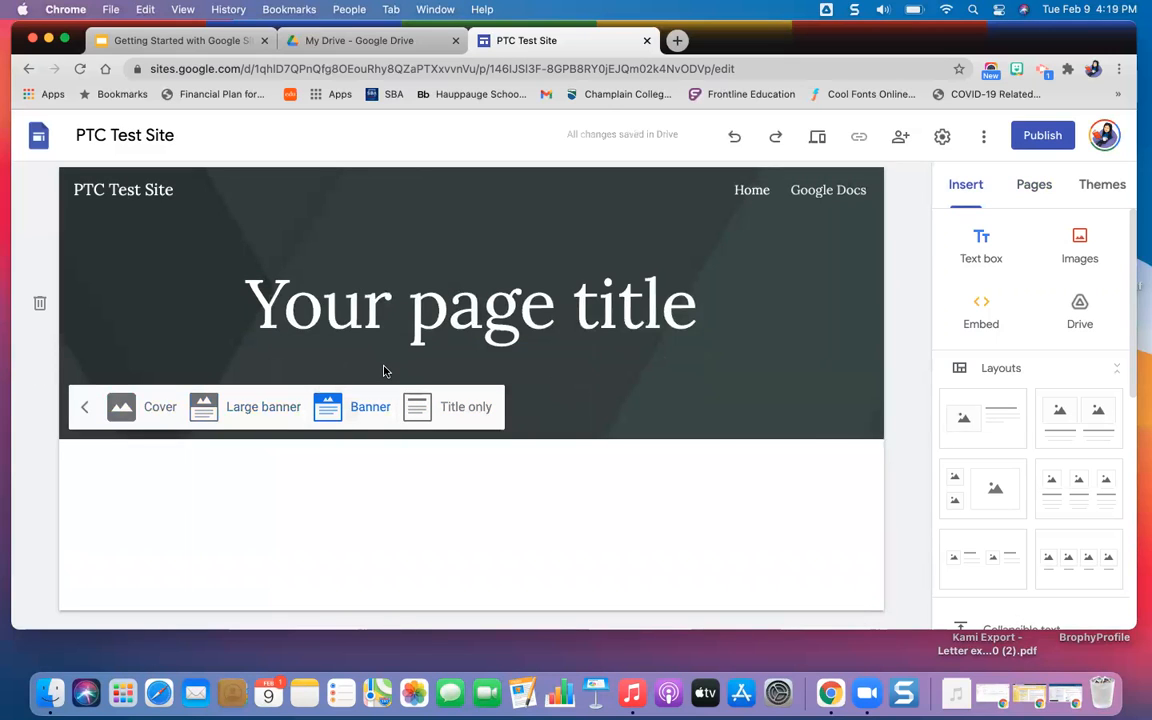
Examine the sources for a new header image: the gallery, image URL, web search, personal albums and Google Drive.
click(84, 411)
click(140, 418)
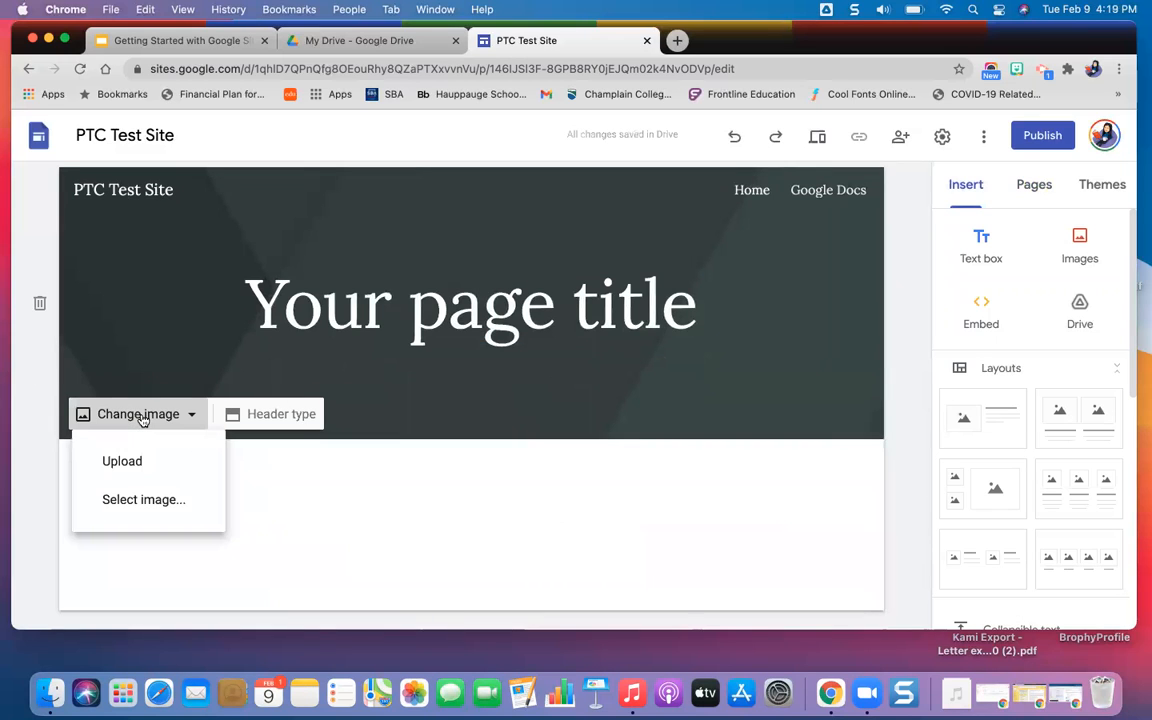
click(176, 504)
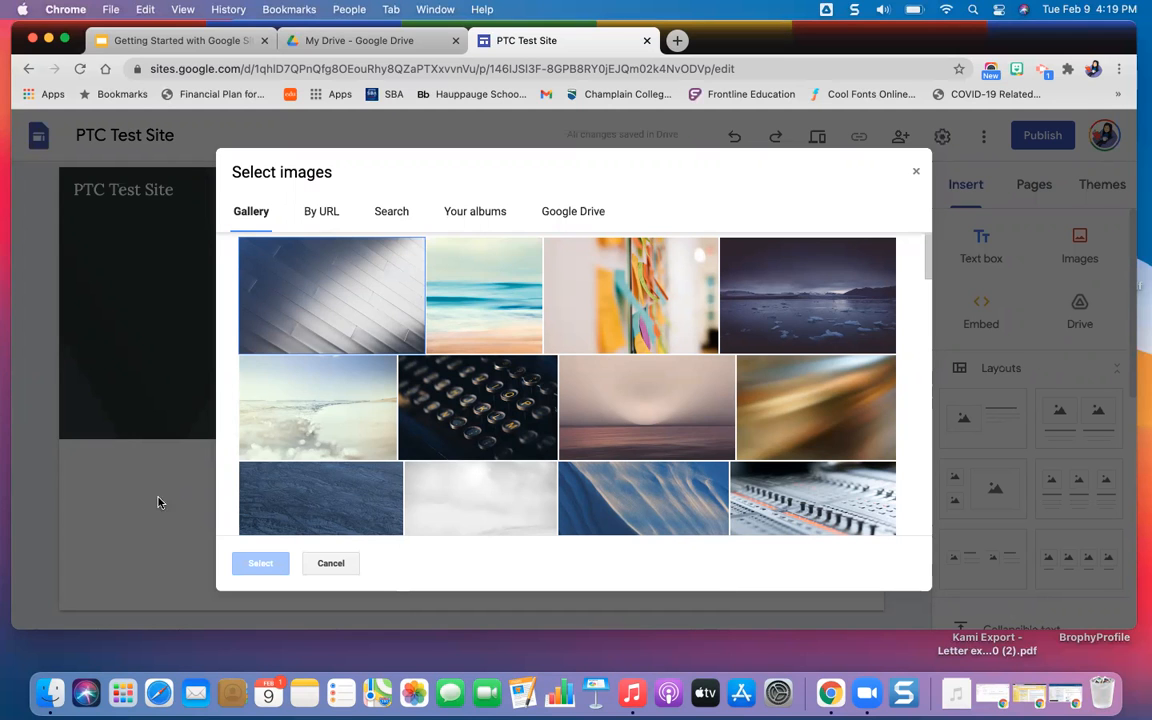
scroll(602, 405, down, 2)
scroll(602, 405, down, 3)
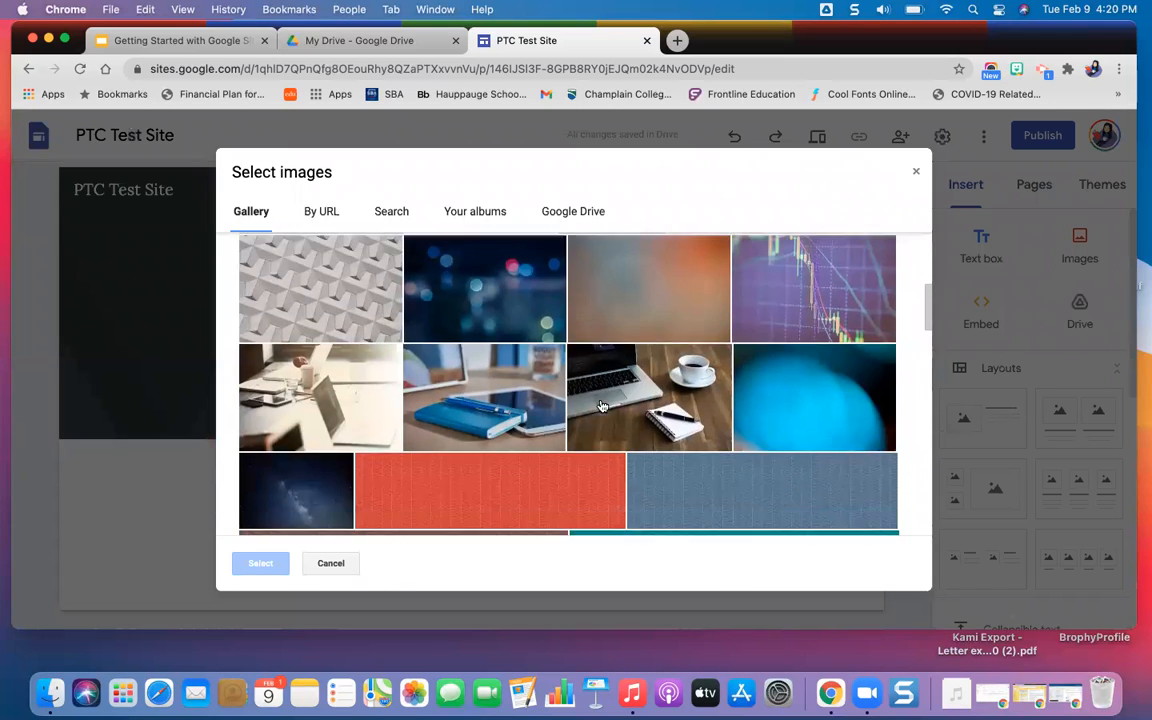
scroll(602, 405, up, 4)
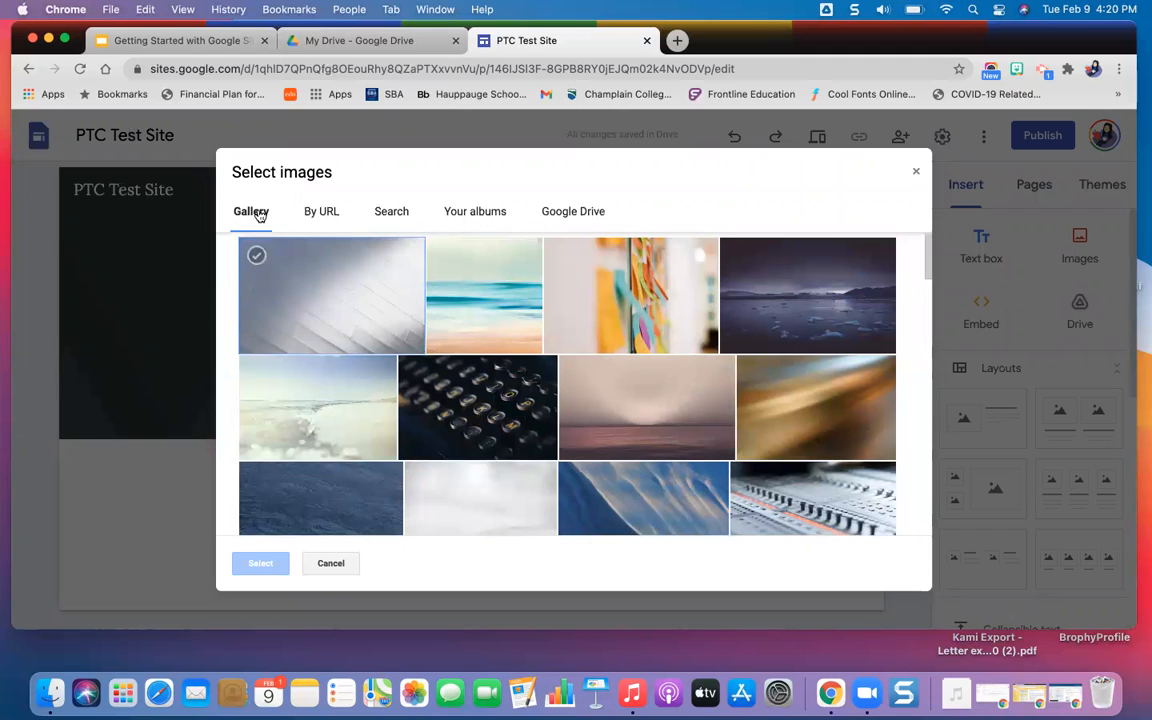
click(323, 213)
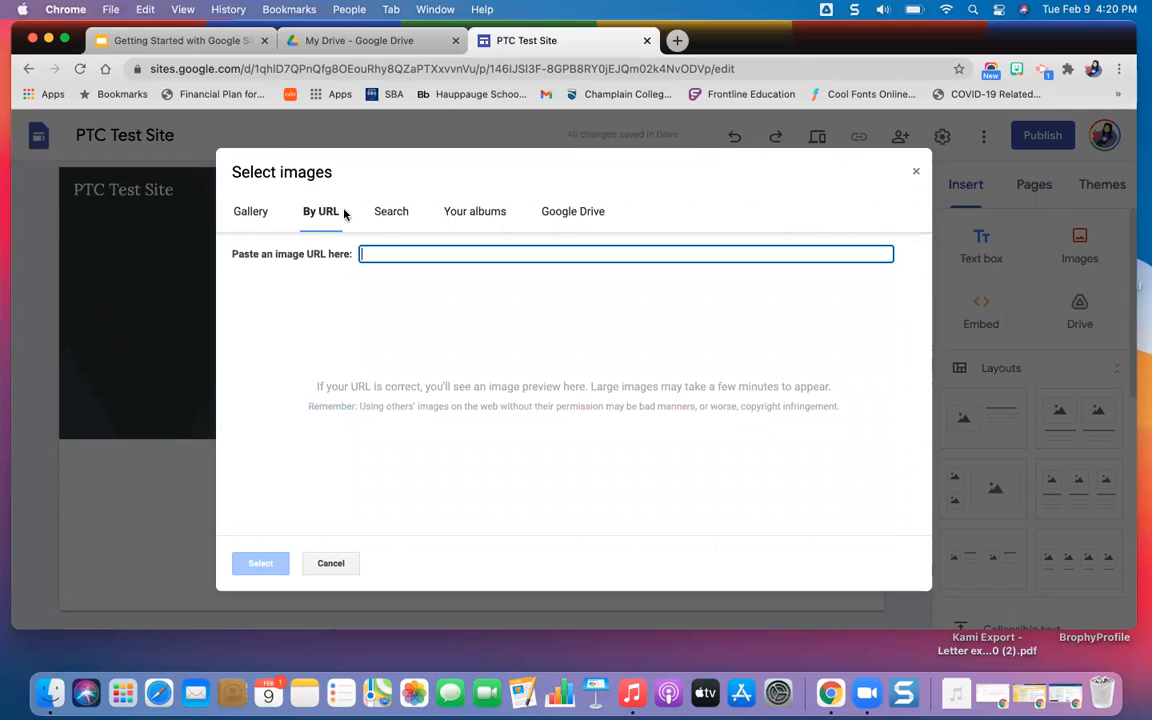
click(399, 215)
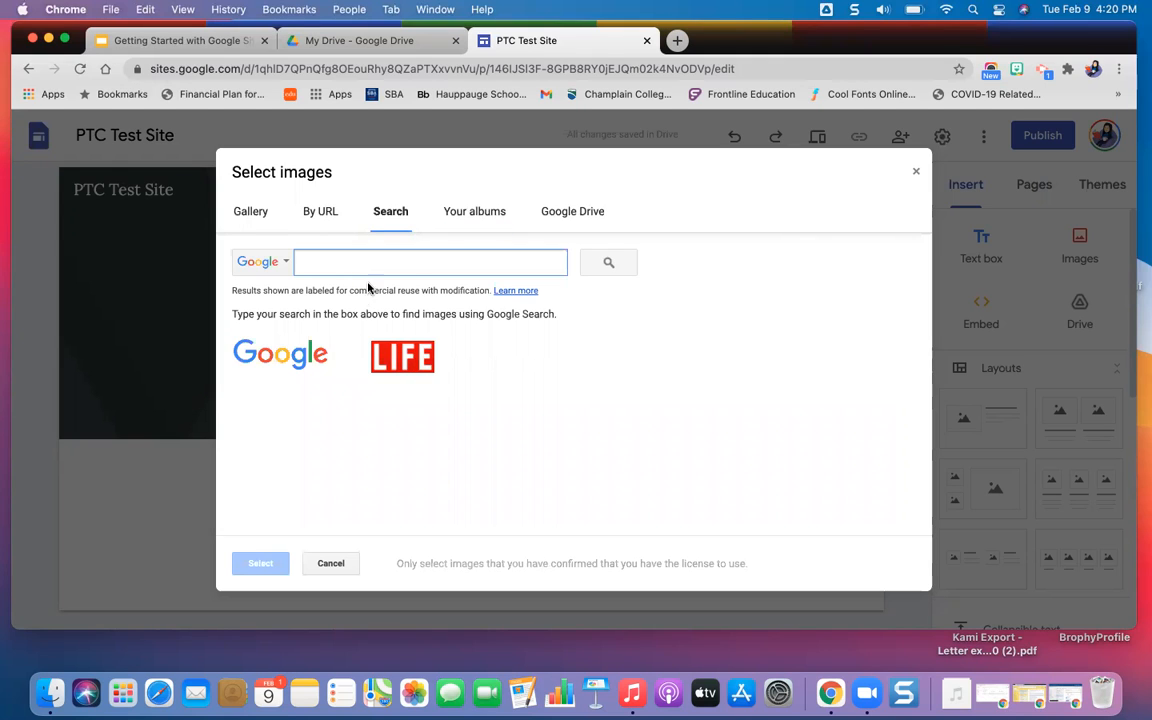
click(472, 215)
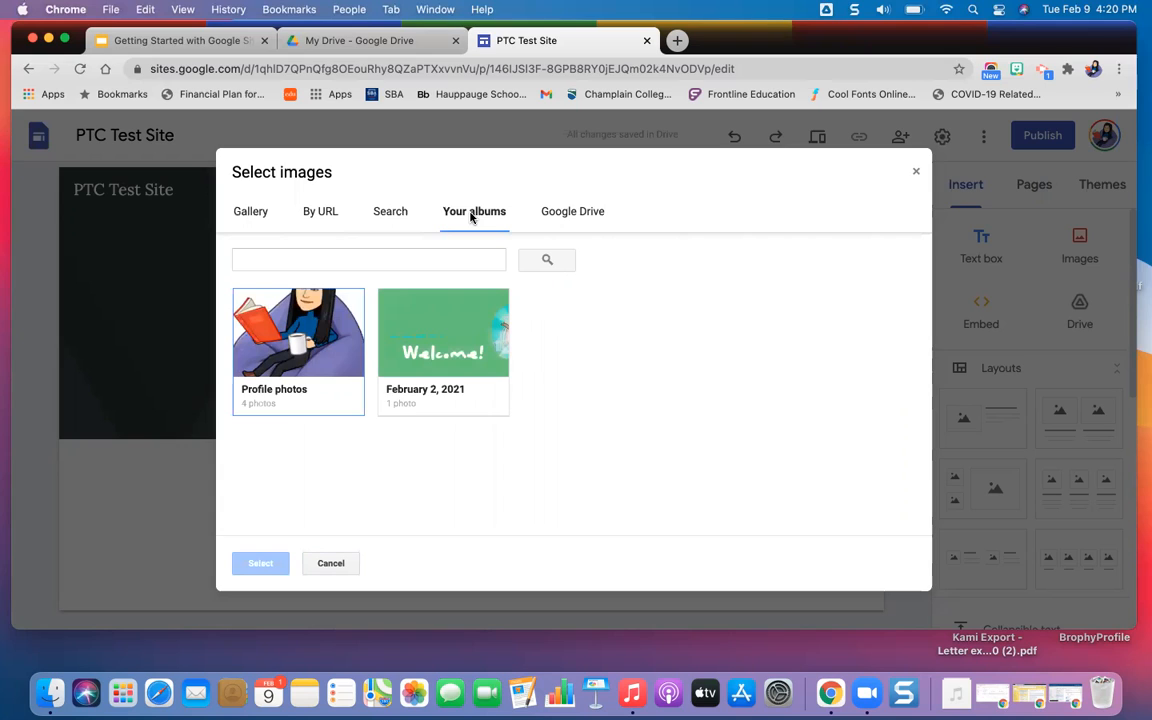
click(574, 220)
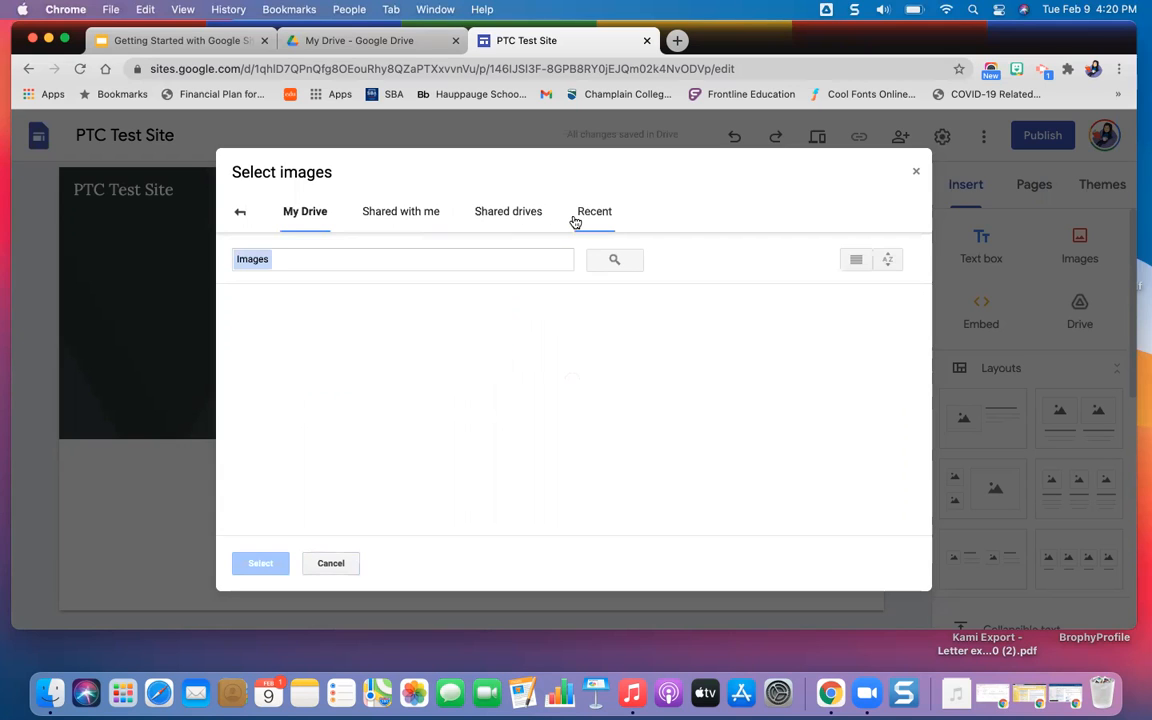
Set the Home page's header image to the gallery photo of a blue notebook and pen beside a tablet.
click(240, 212)
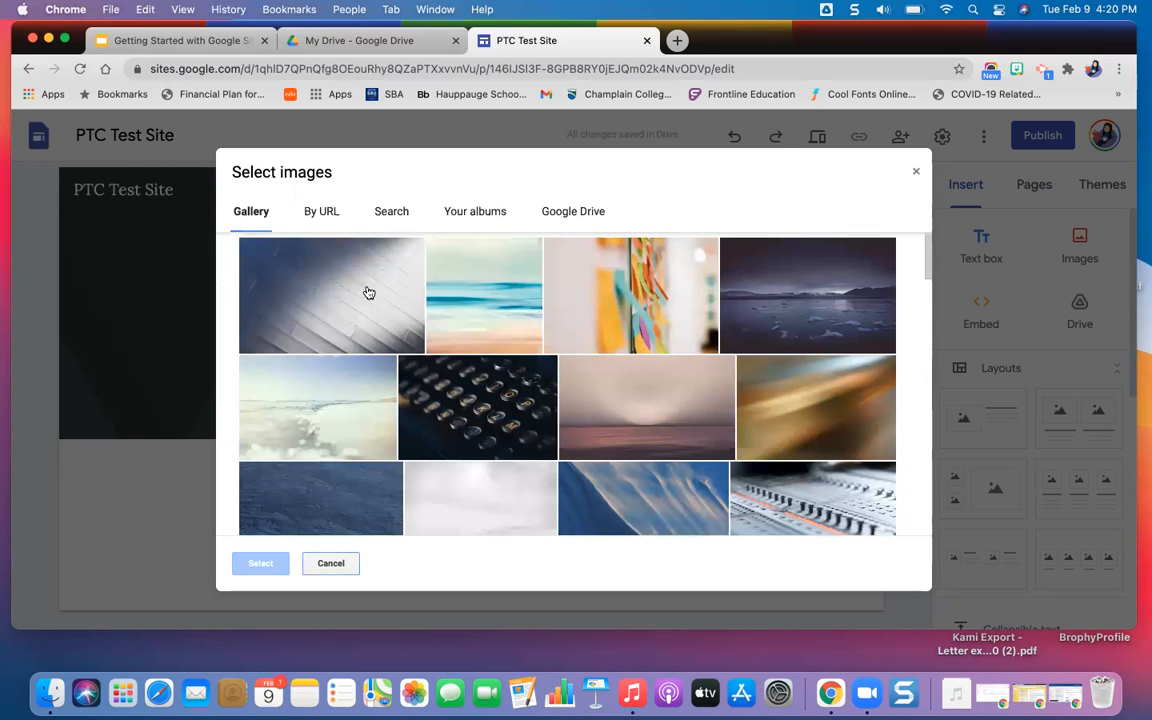
scroll(490, 412, down, 3)
scroll(491, 413, down, 10)
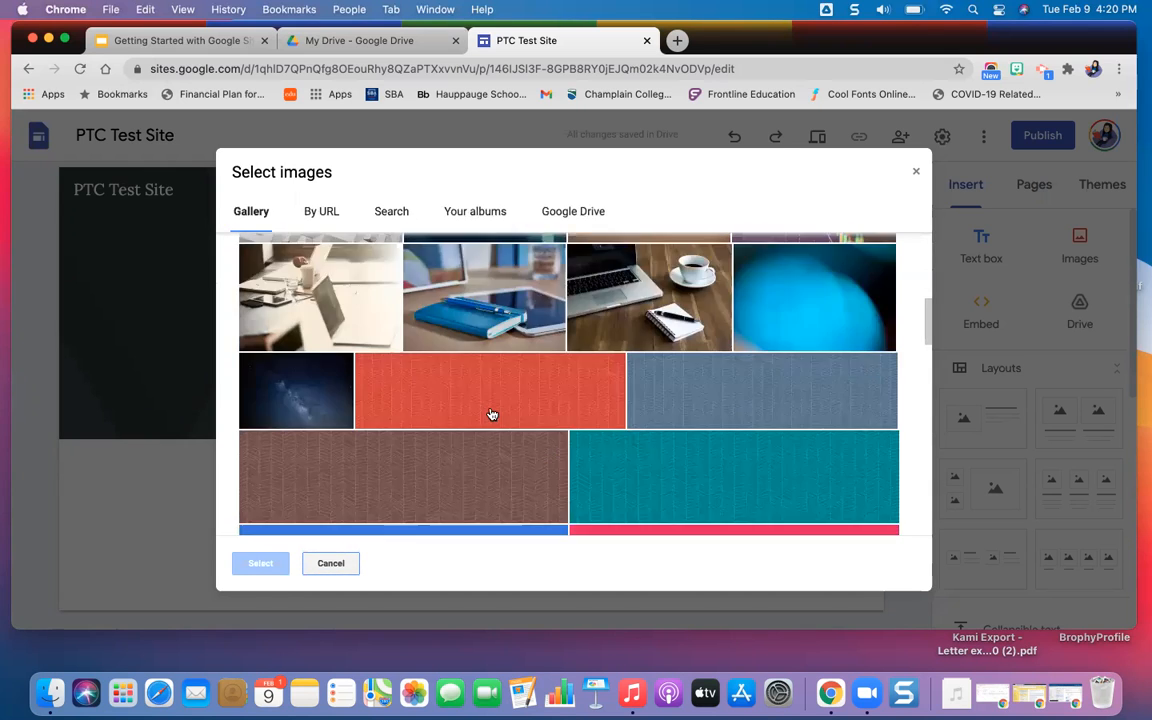
scroll(491, 413, down, 15)
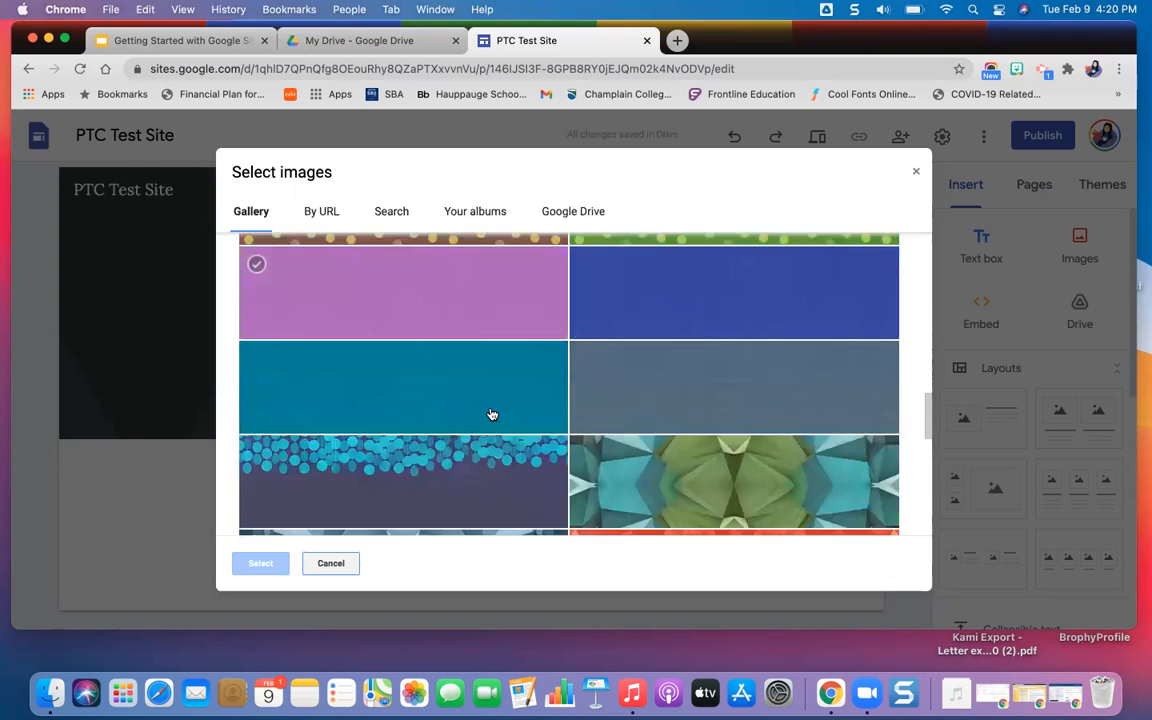
scroll(491, 413, up, 20)
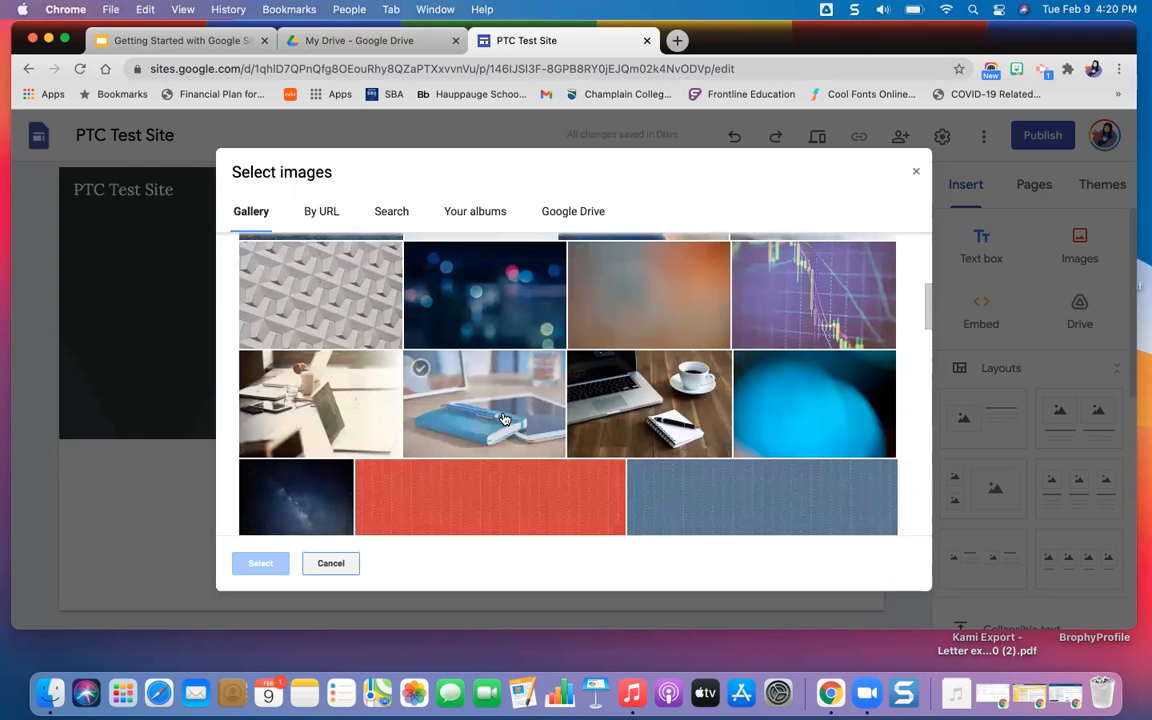
click(503, 418)
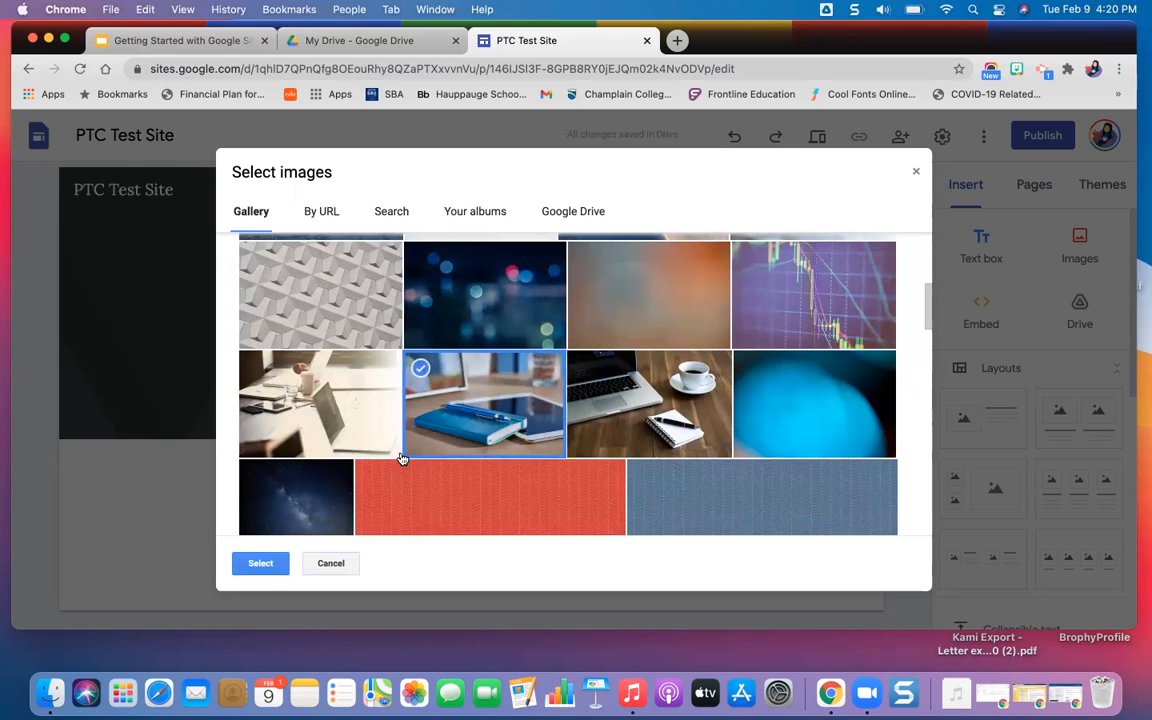
click(264, 563)
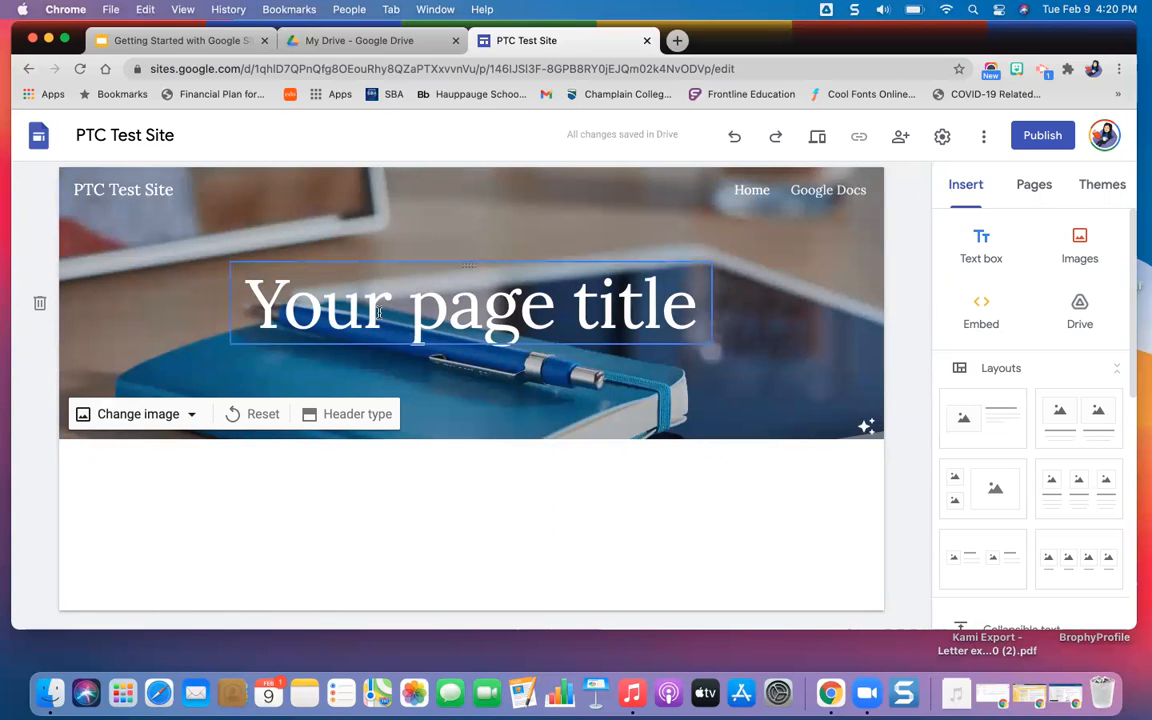
Toggle the readability adjustment on the Home page's header image and leave it turned off.
click(867, 431)
click(867, 431)
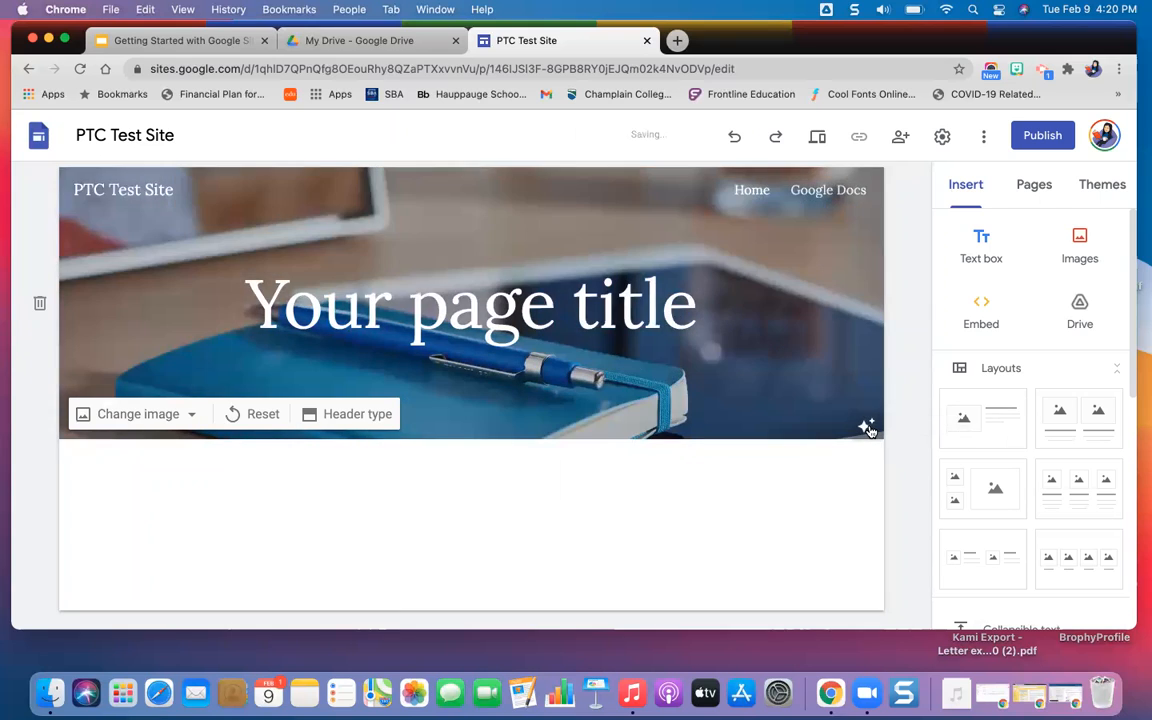
click(867, 431)
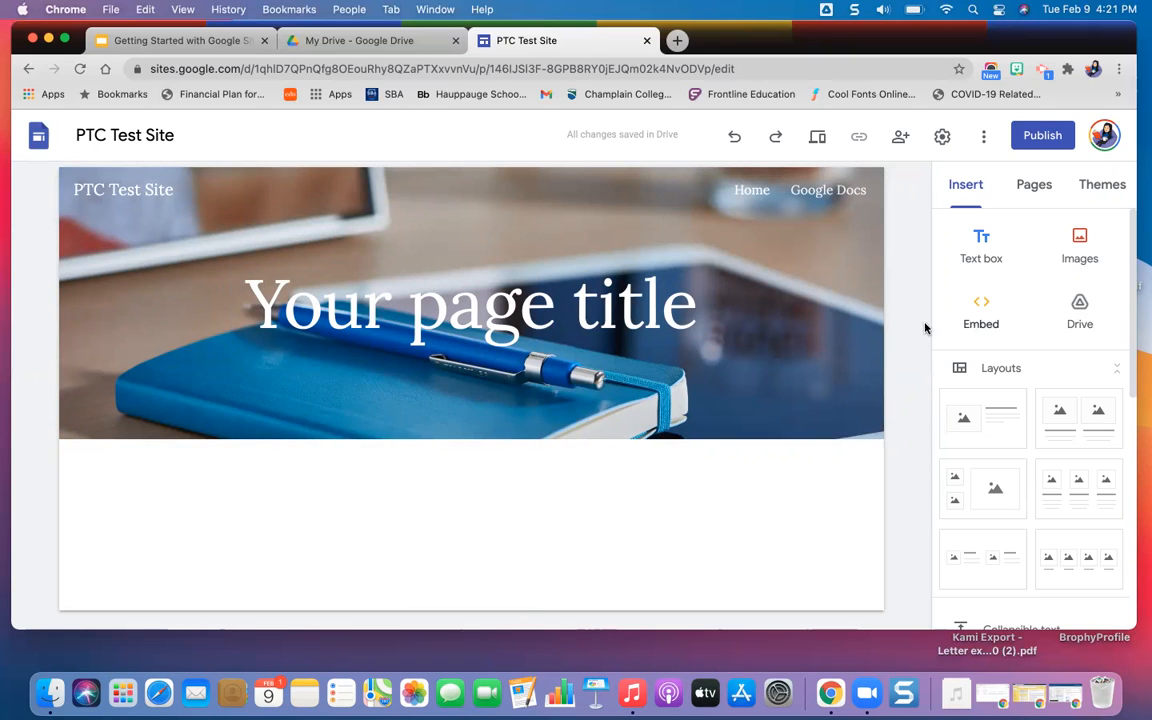
Insert the shadowed multicolour G logo below the header from a Google image search for "Google".
double_click(458, 482)
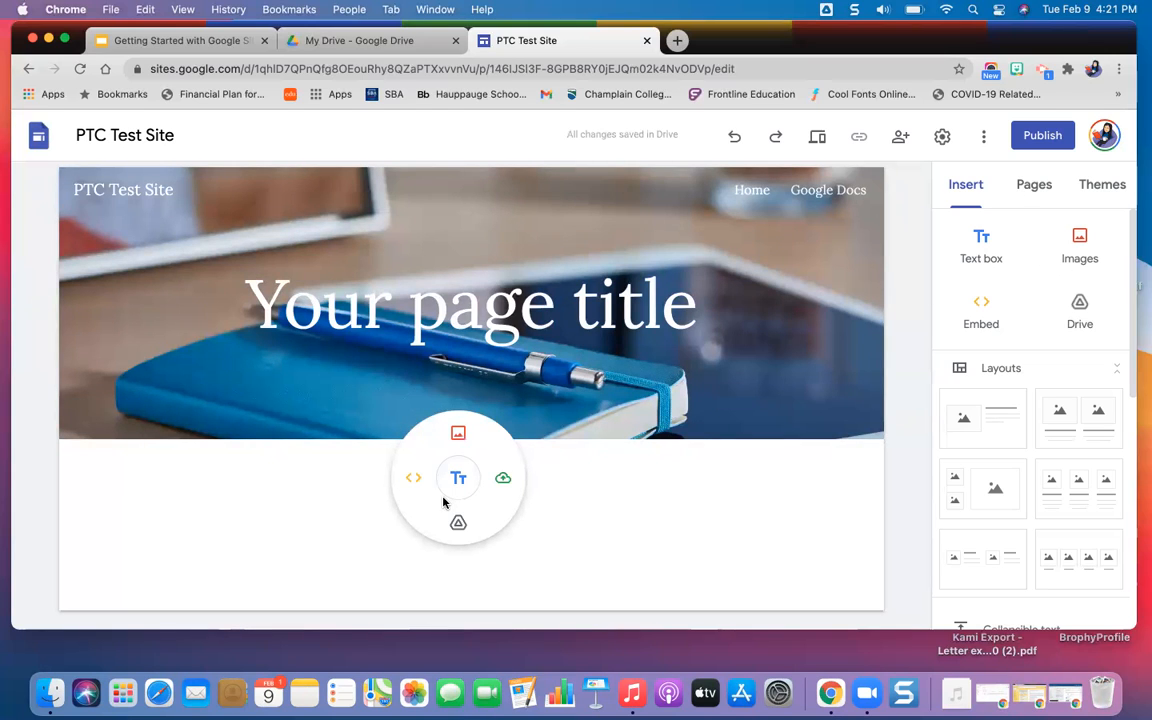
click(457, 436)
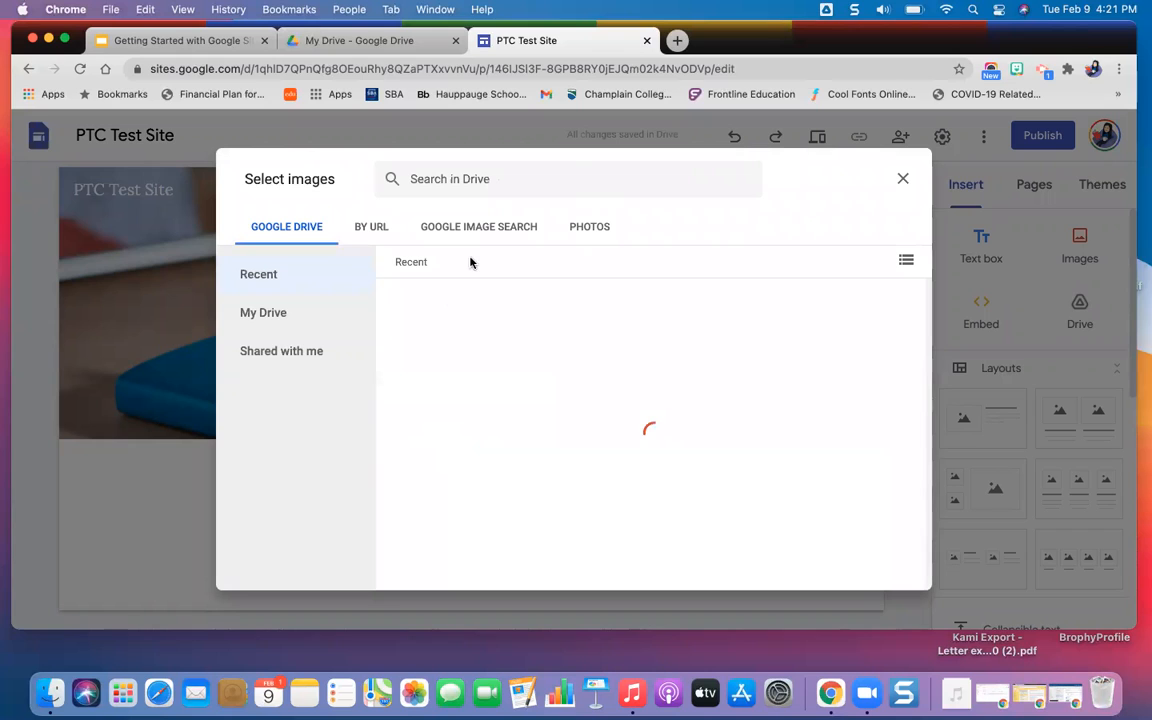
click(481, 227)
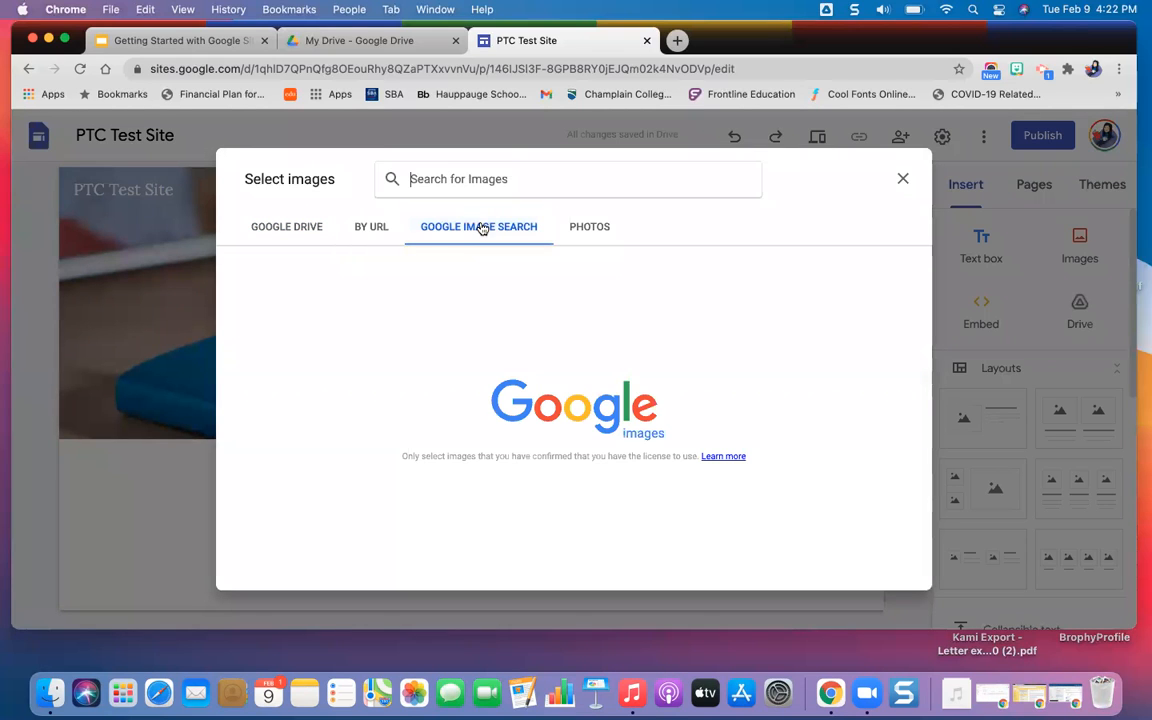
click(465, 178)
text(Google)
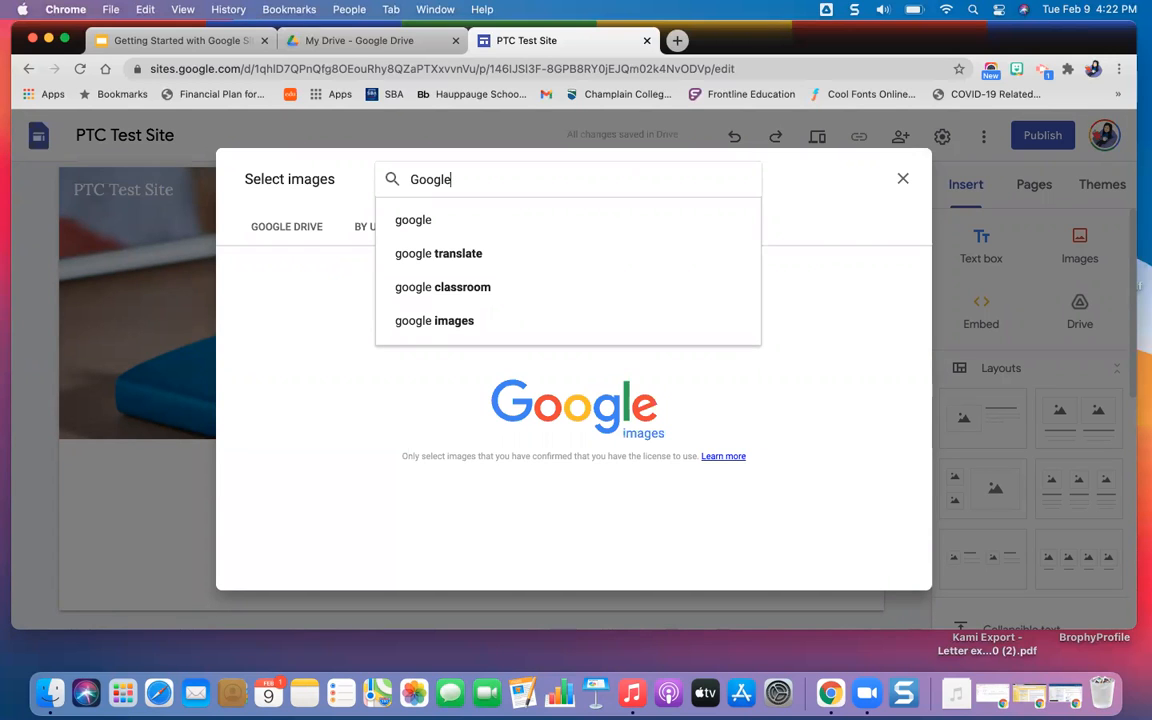
key(Return)
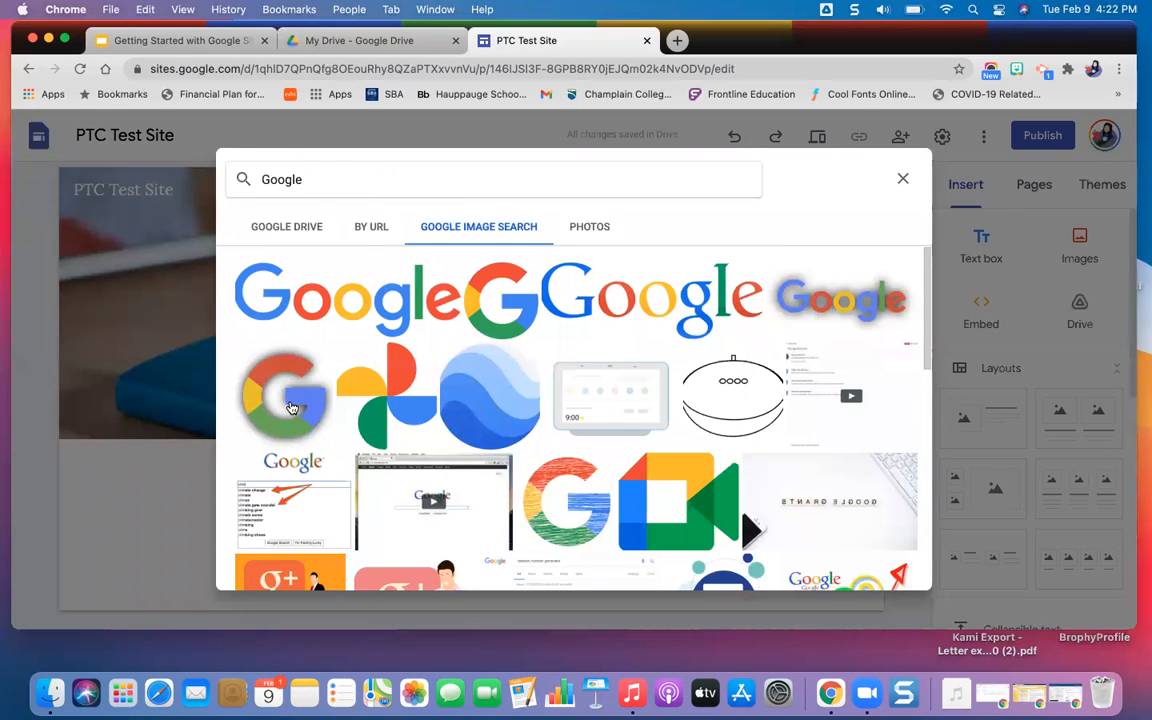
click(291, 408)
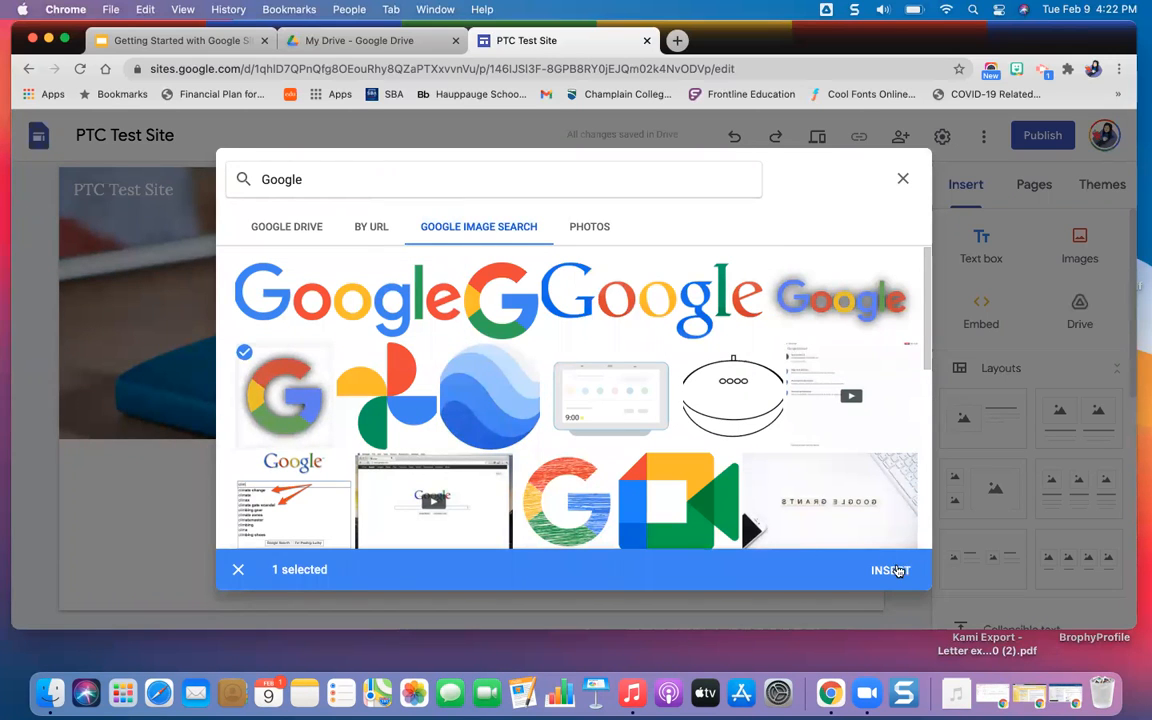
click(890, 570)
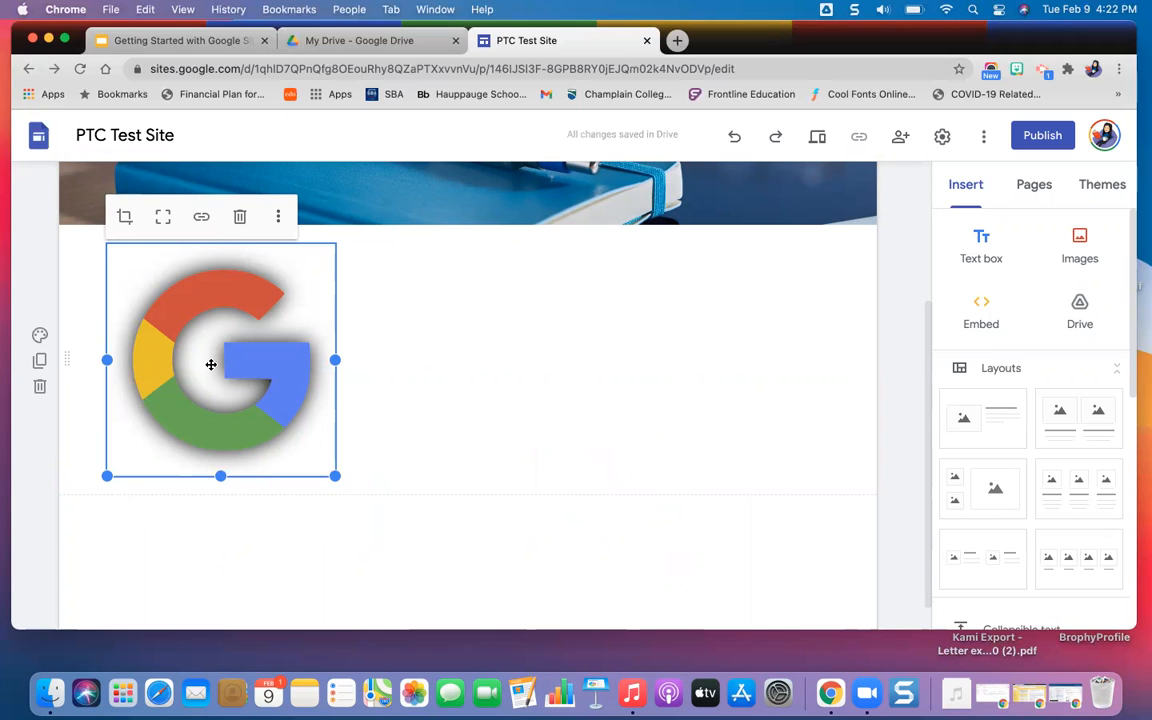
Shrink the G logo, move it one grid column inward, enlarge it again and look at its crop controls.
drag(211, 364, 260, 372)
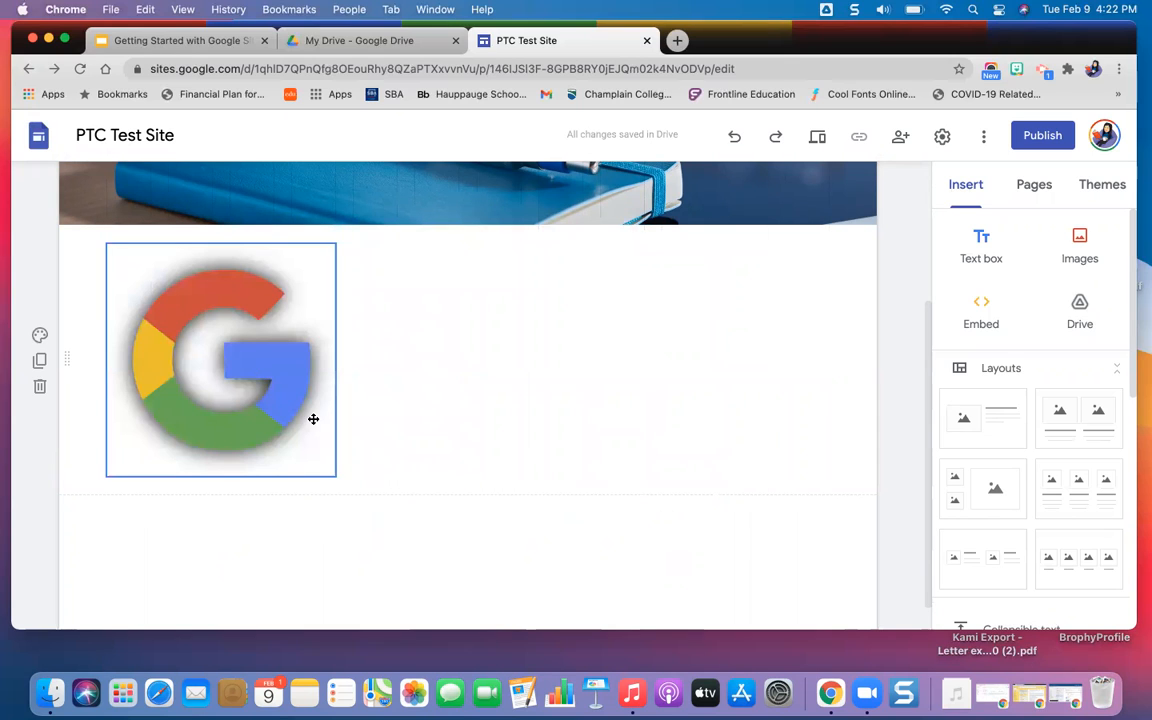
click(302, 449)
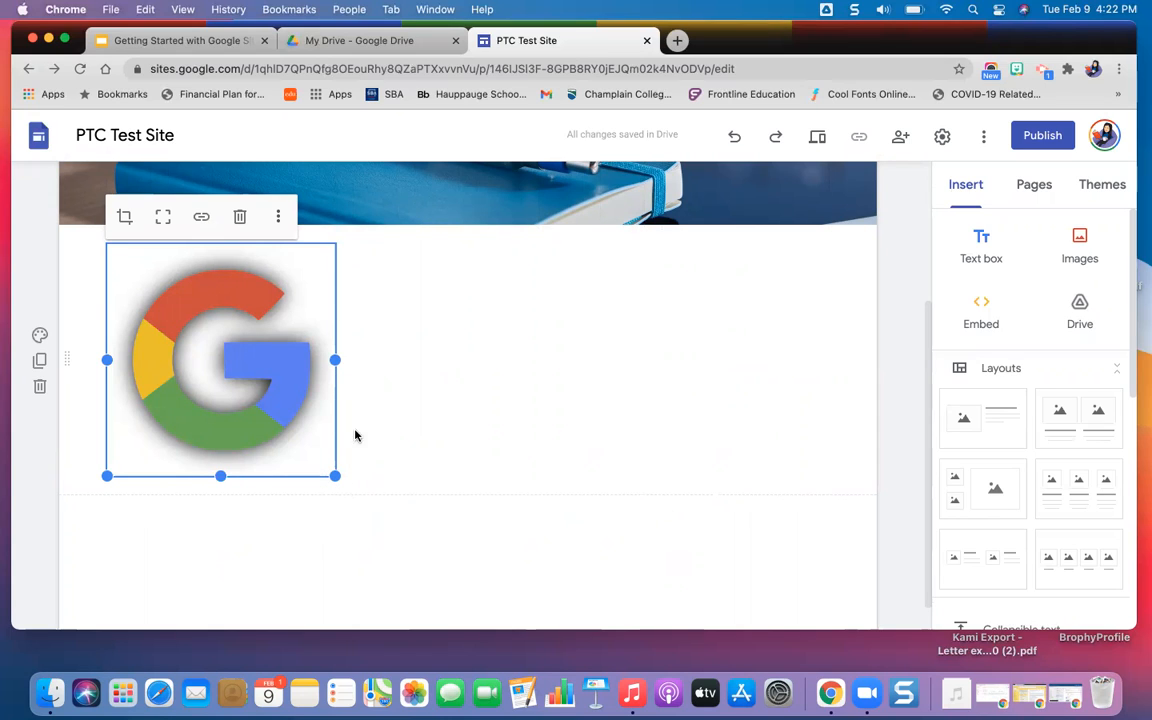
drag(335, 477, 195, 374)
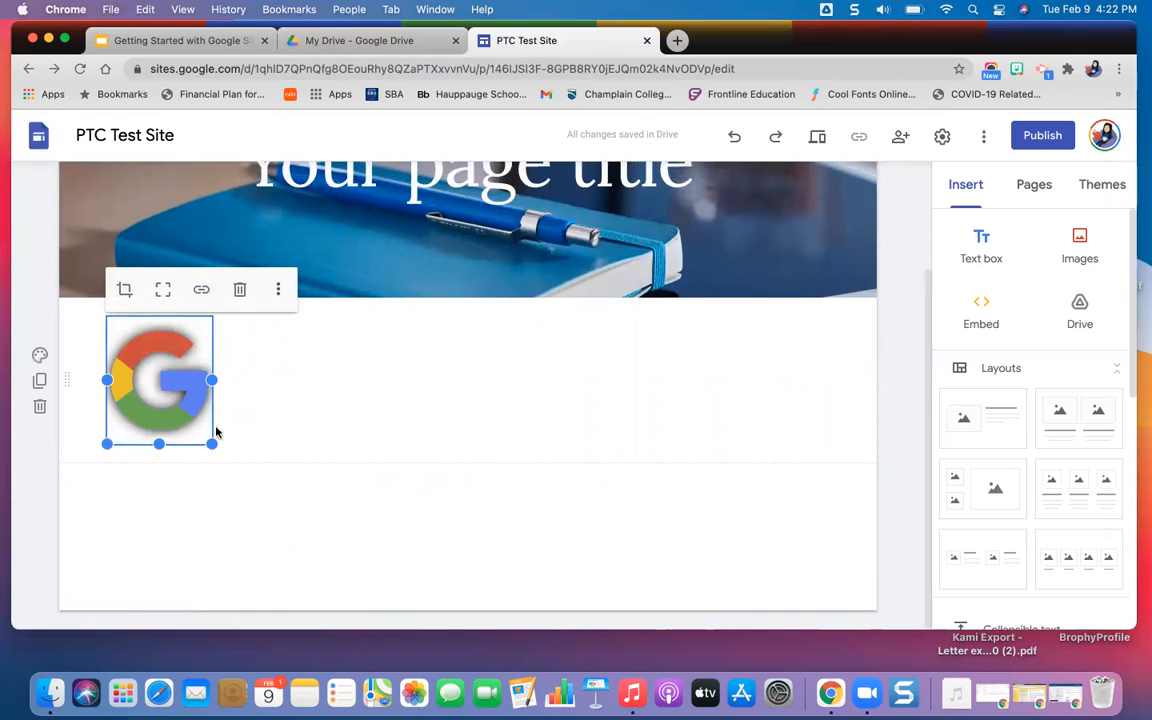
drag(155, 382, 267, 427)
click(251, 420)
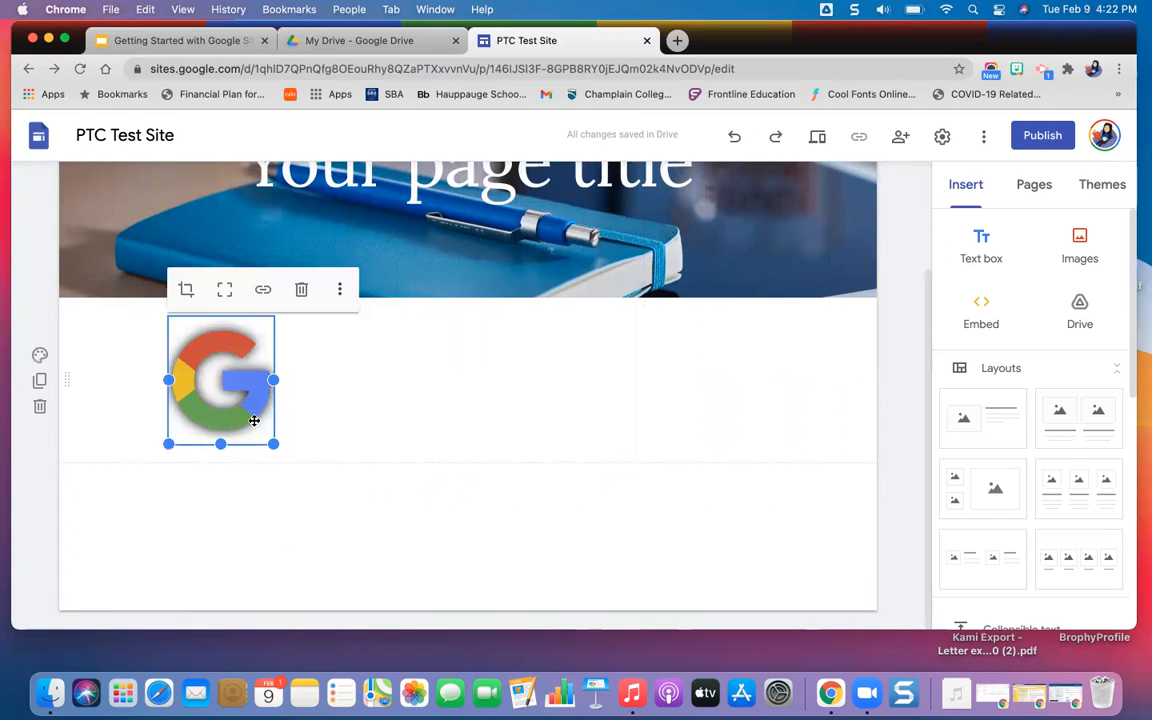
drag(272, 444, 344, 540)
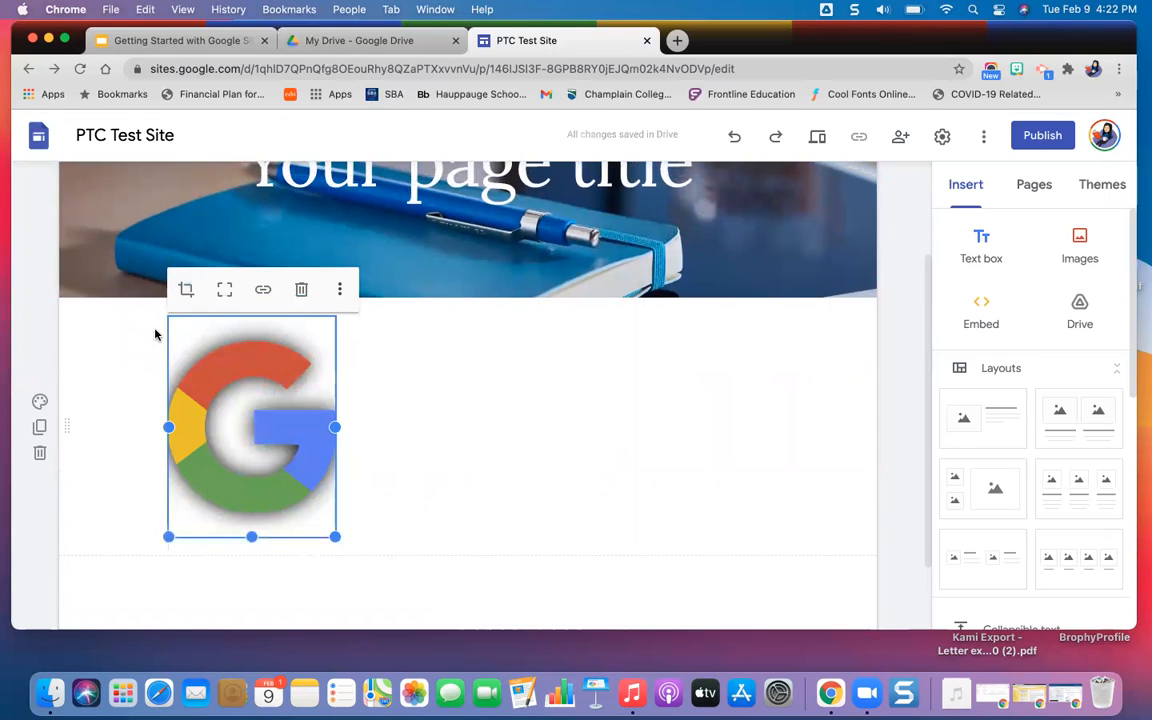
click(189, 291)
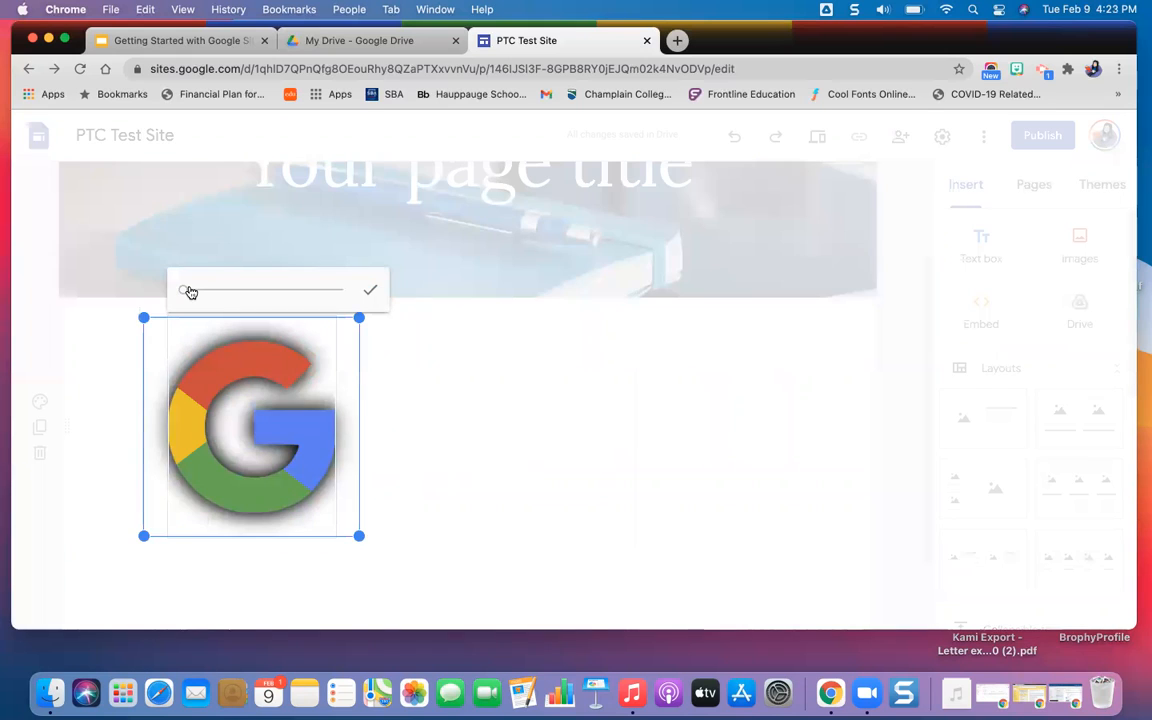
click(427, 381)
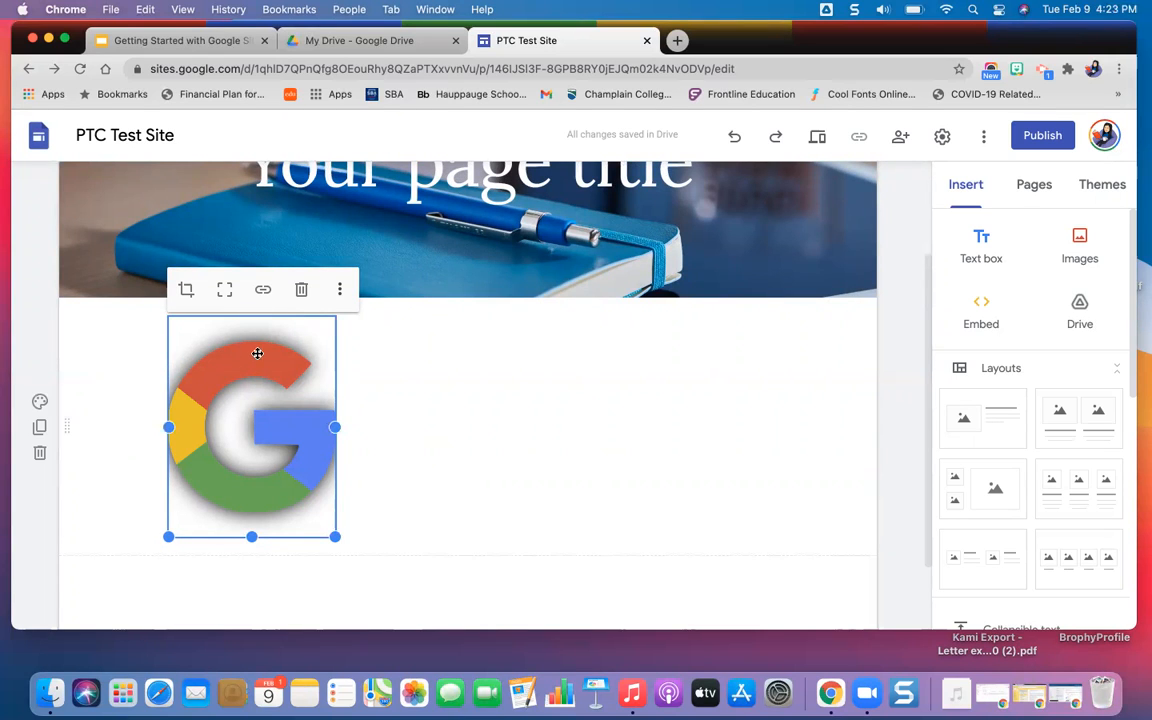
click(264, 292)
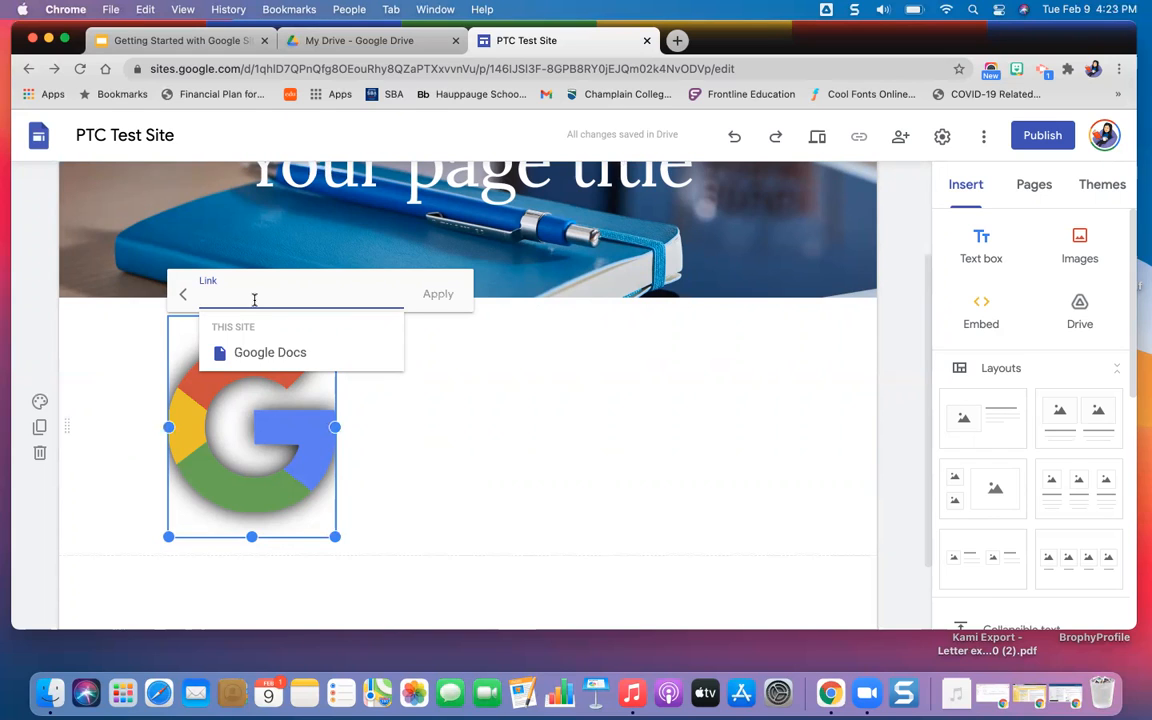
text(www.google.com)
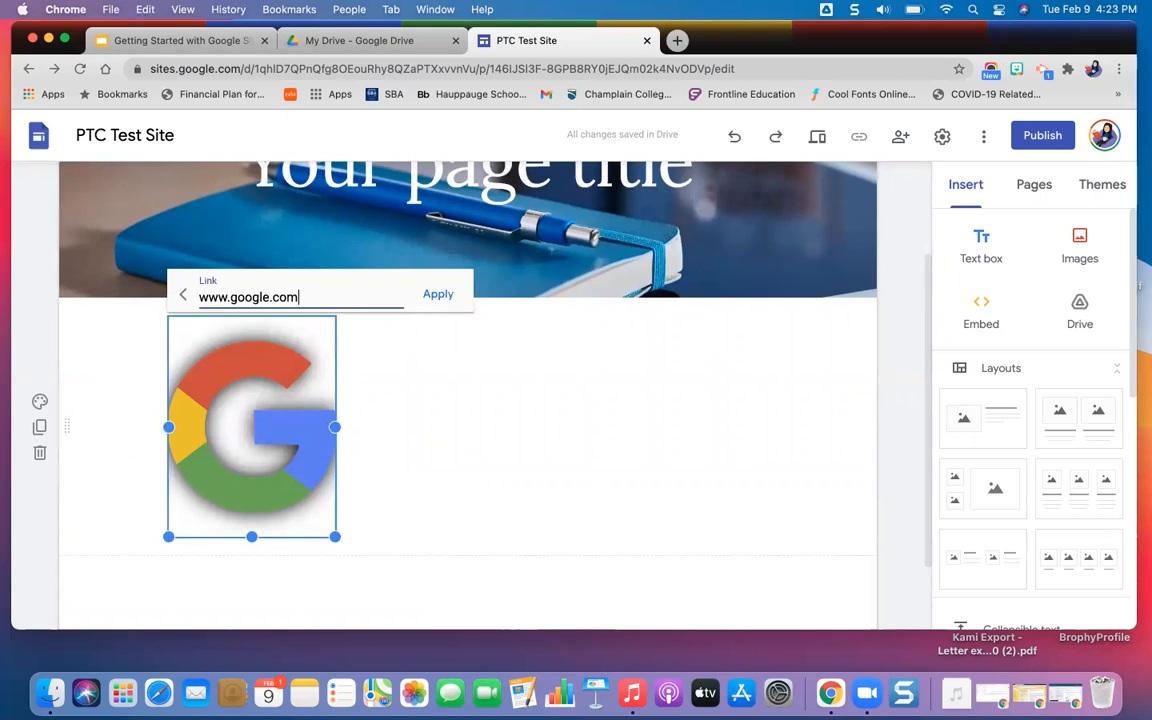
click(444, 293)
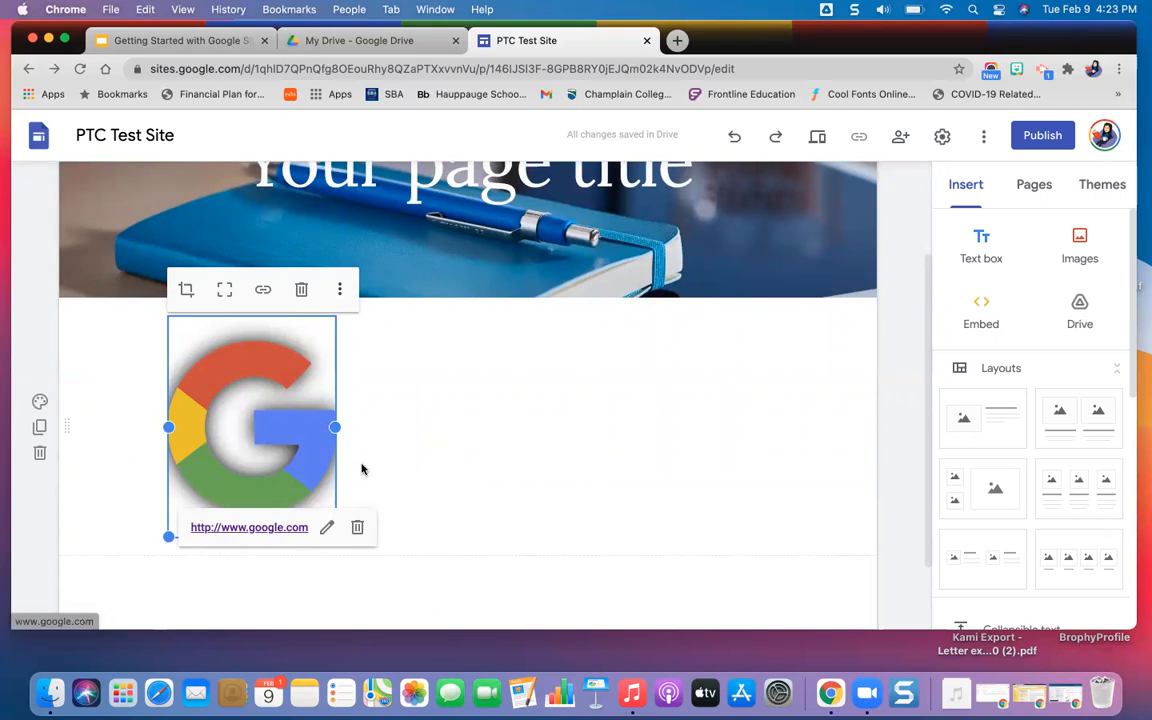
click(449, 429)
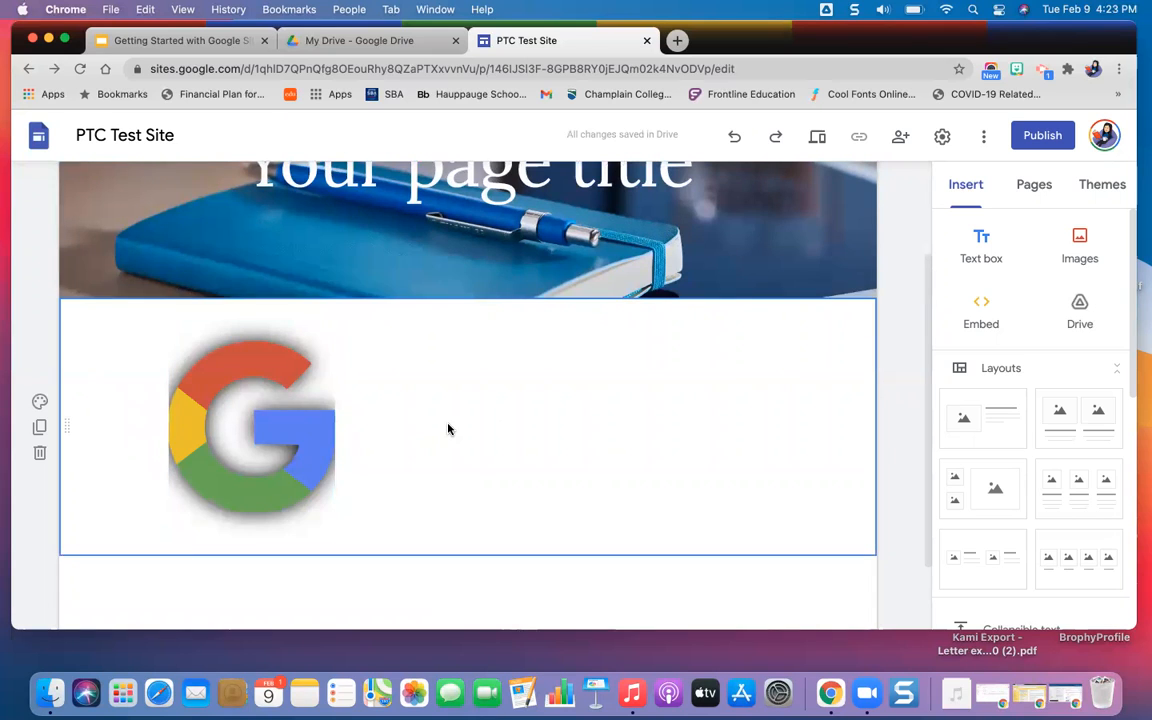
Preview the site and test the G logo's link, closing the opened page and the preview.
click(818, 140)
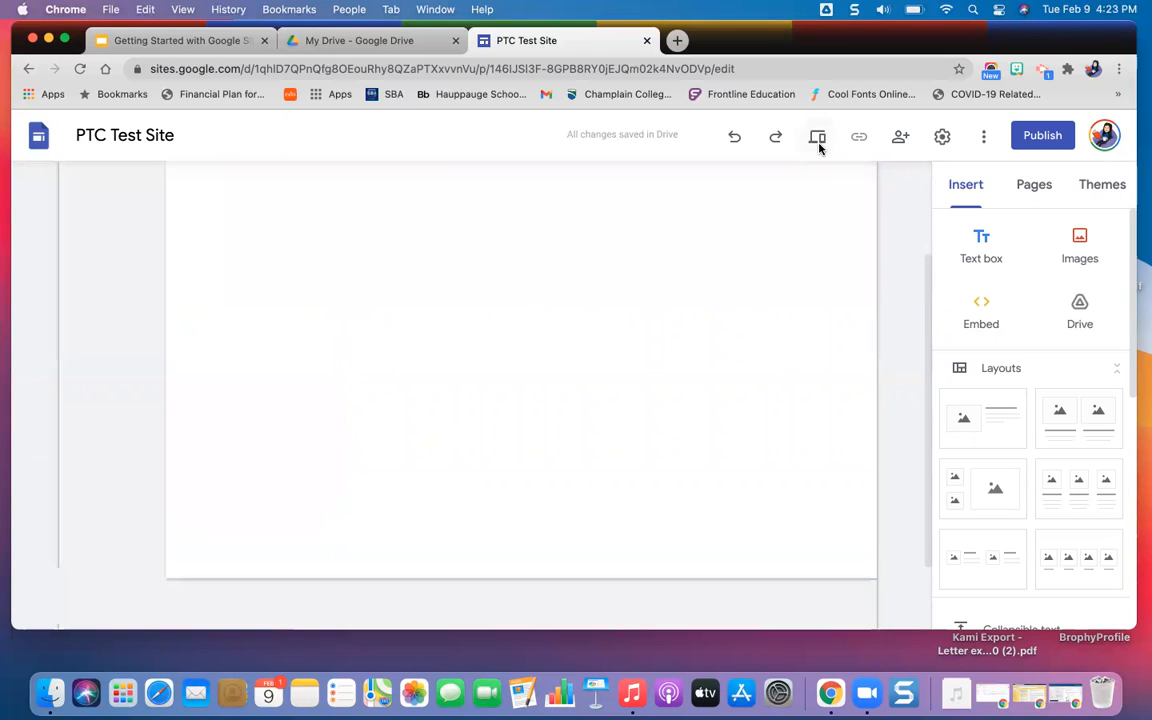
scroll(436, 467, down, 2)
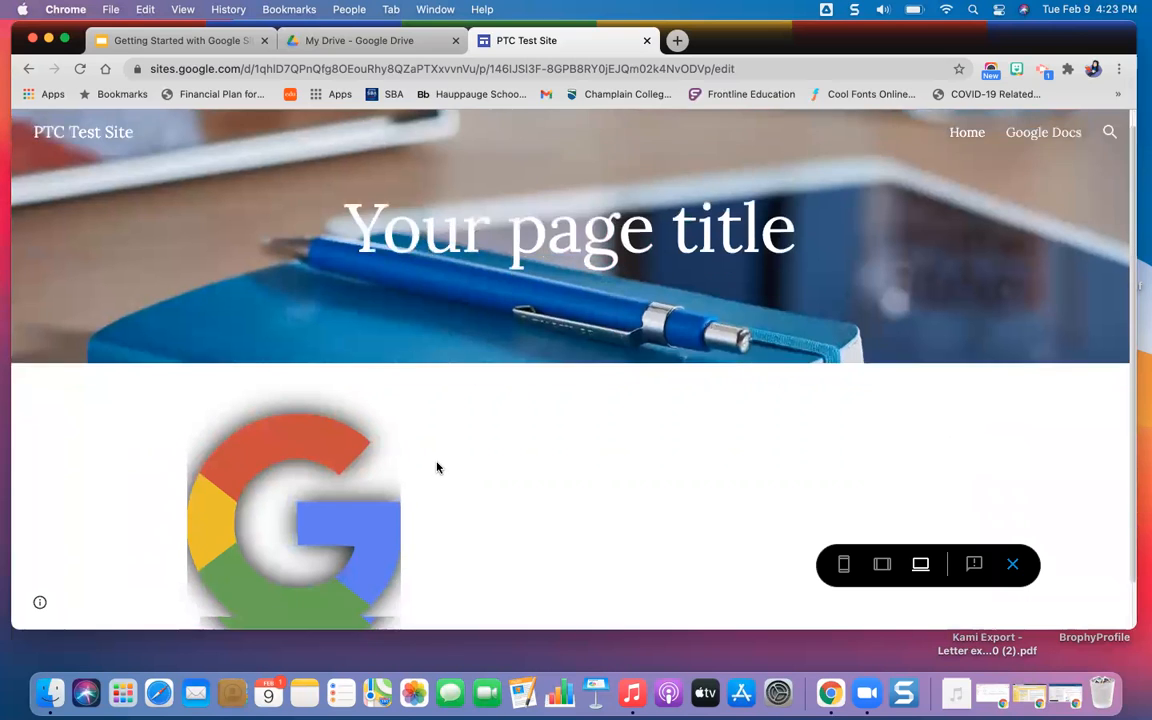
click(298, 491)
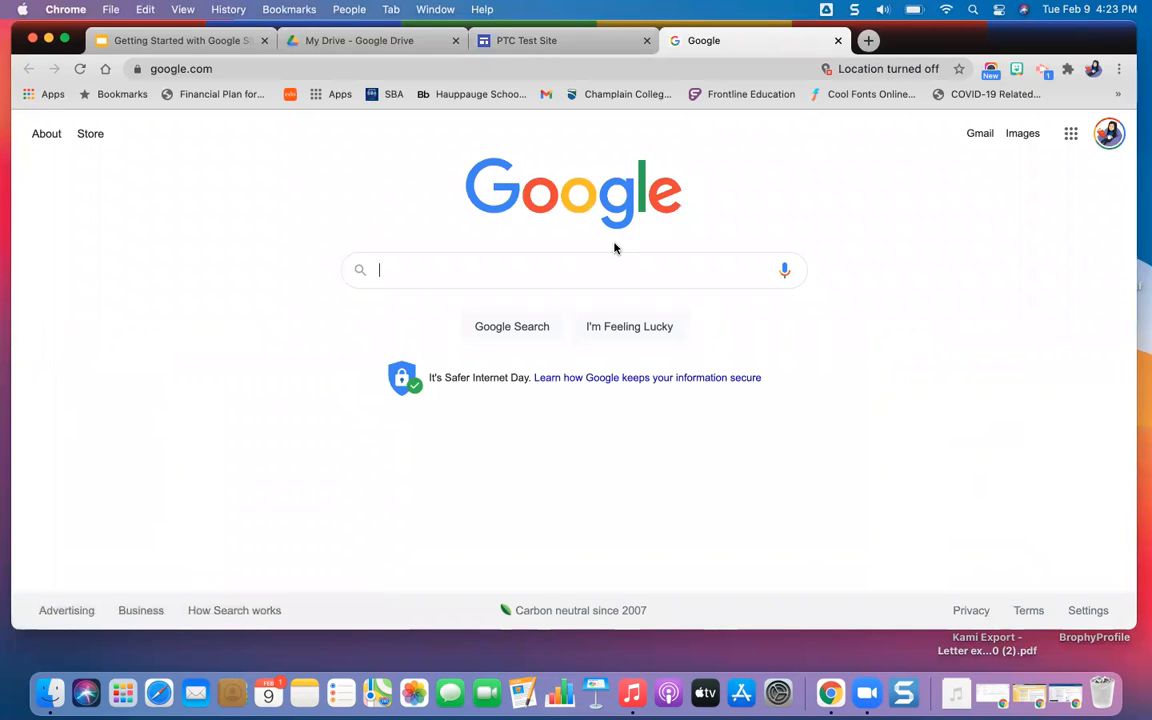
click(838, 41)
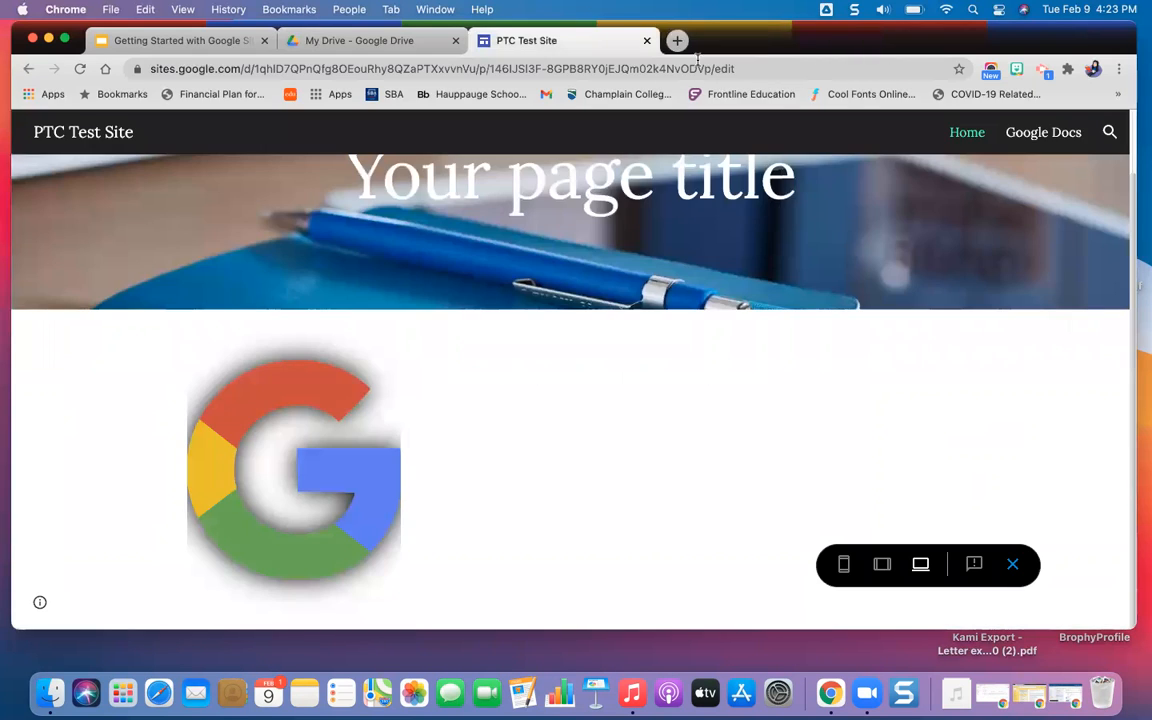
click(1014, 563)
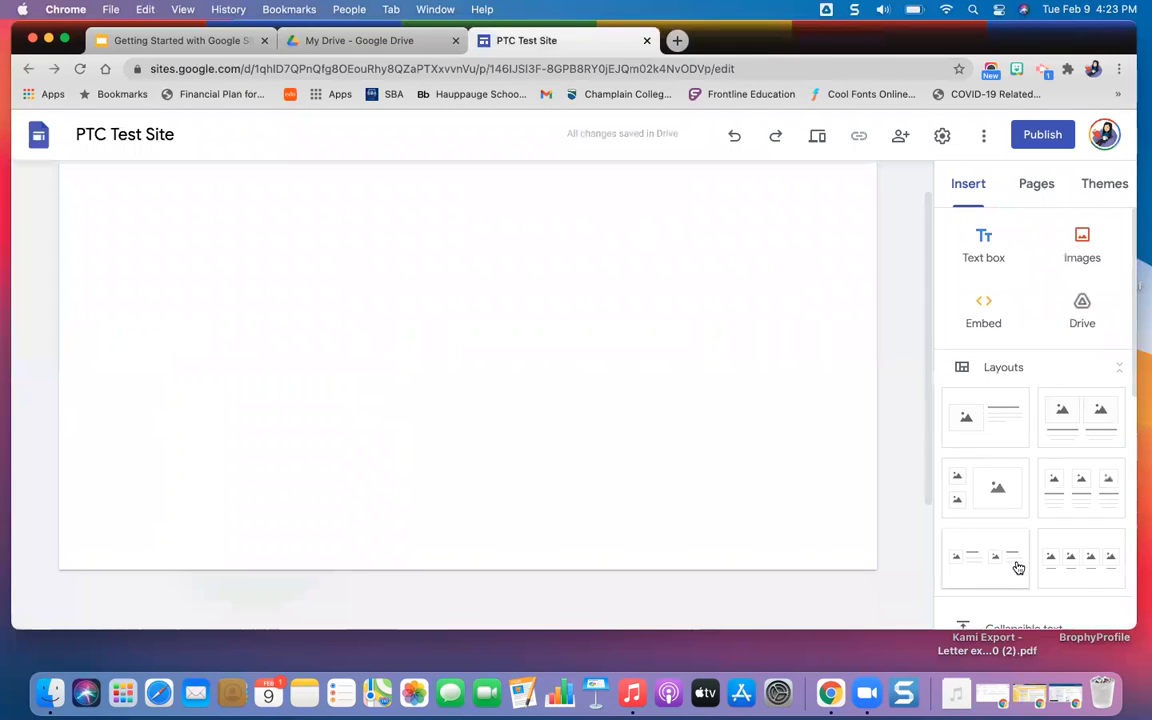
Widen the linked G logo by one grid column and check it in the site preview.
click(306, 519)
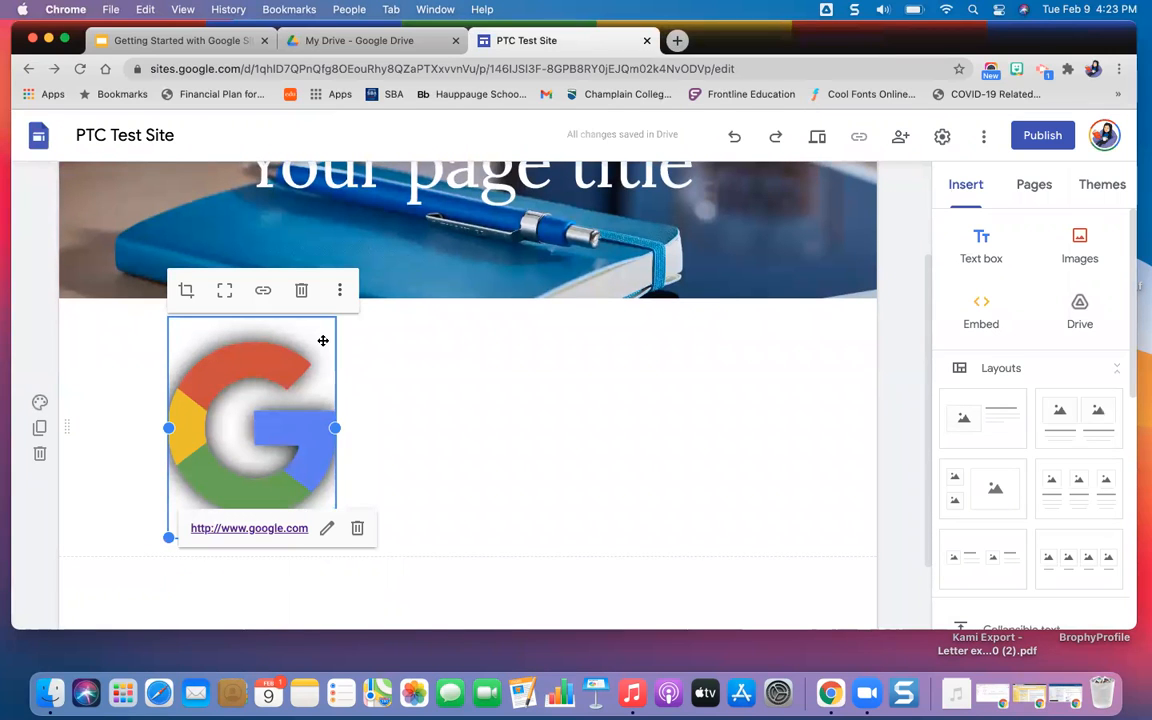
drag(336, 427, 383, 464)
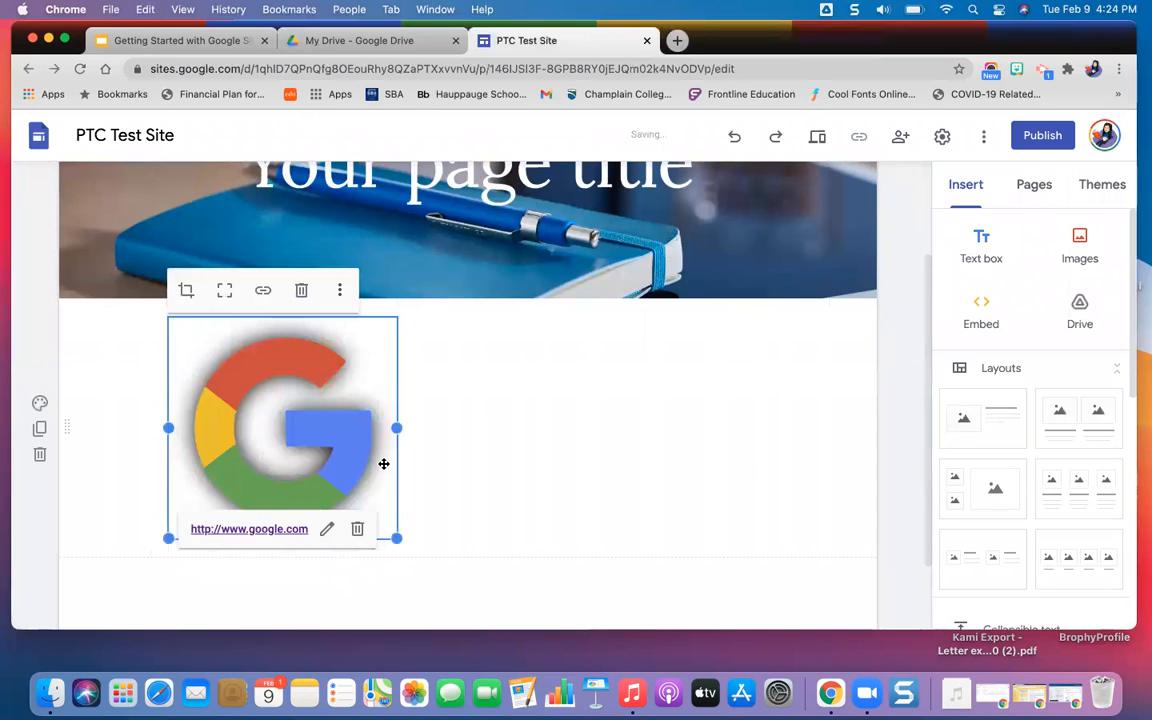
click(818, 137)
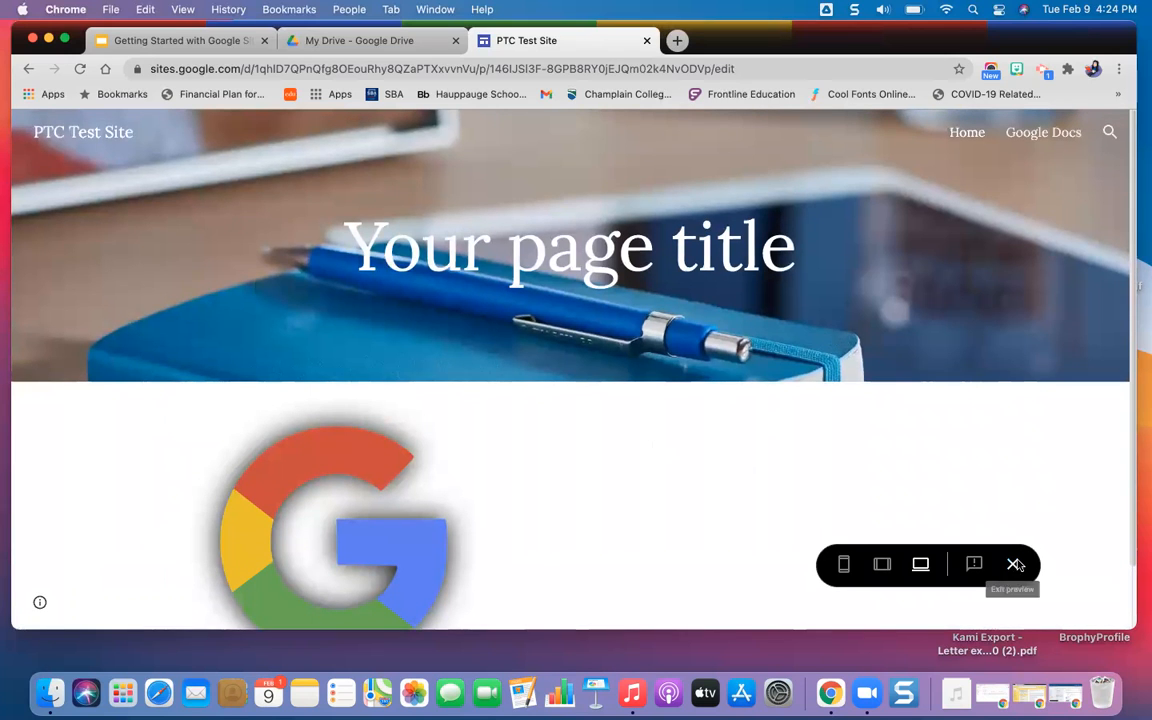
click(1015, 563)
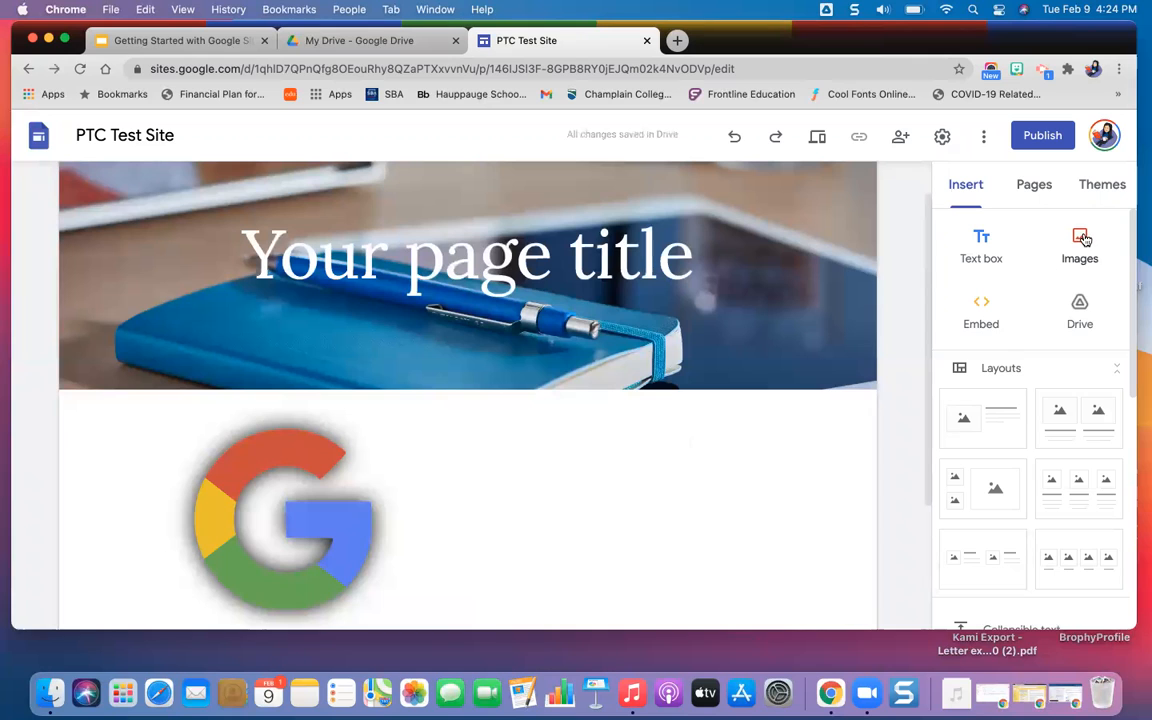
Examine the file upload option for the empty area beside the G logo, then cancel the upload.
double_click(598, 475)
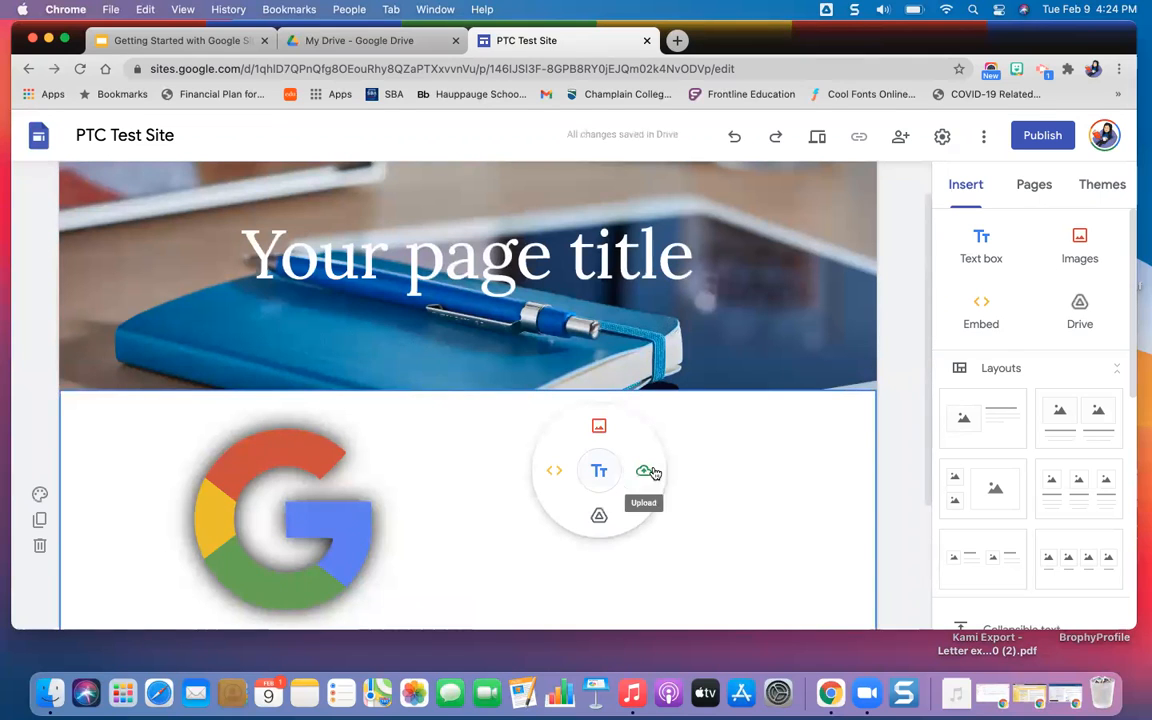
click(646, 472)
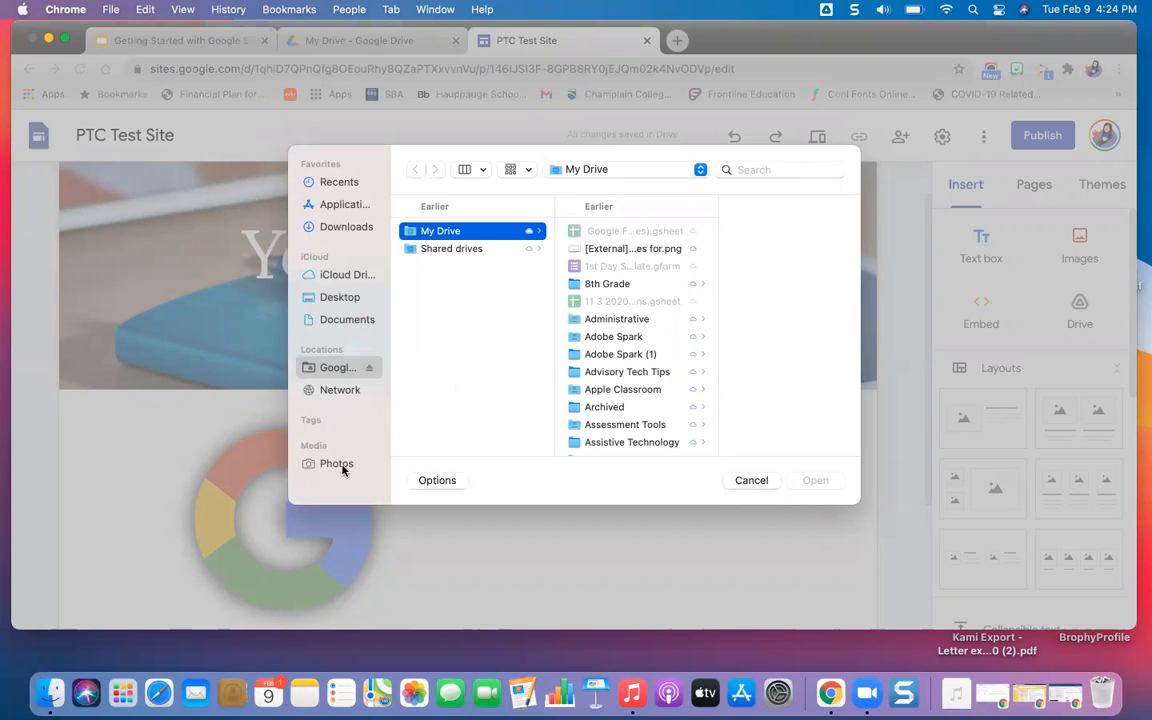
click(756, 482)
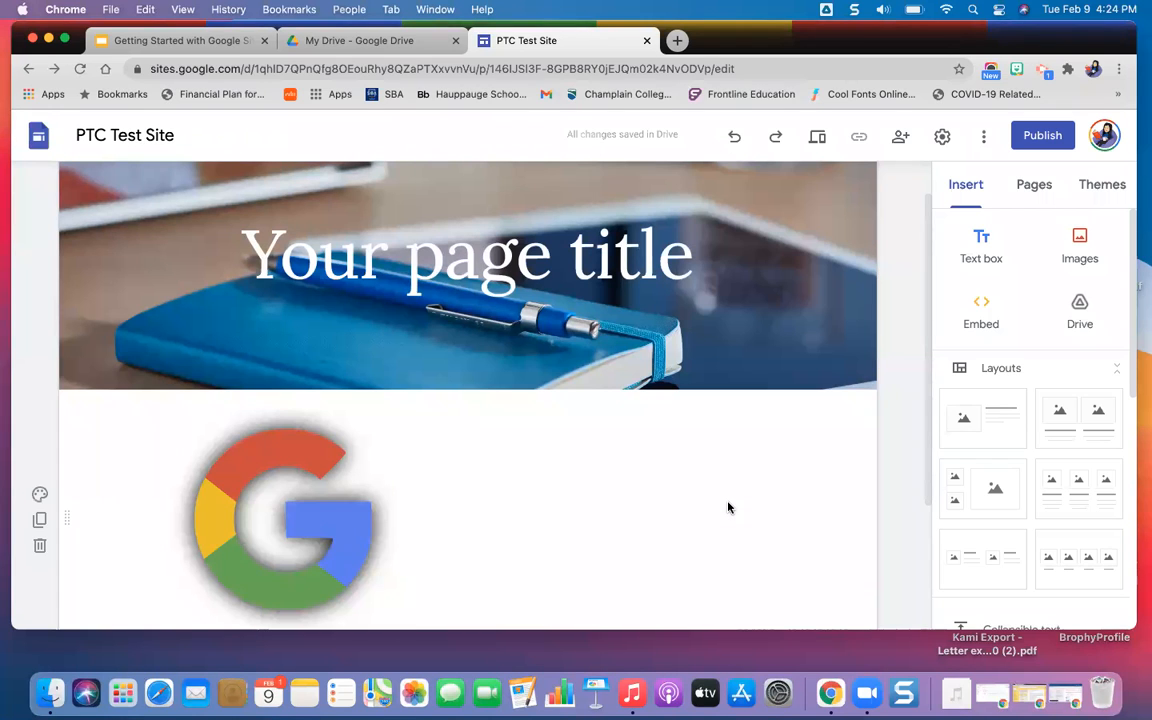
Insert the "Getting Started with Google Sites" slides from the recent Google Drive files beside the G logo, closing the Drive file browser.
double_click(627, 504)
click(627, 549)
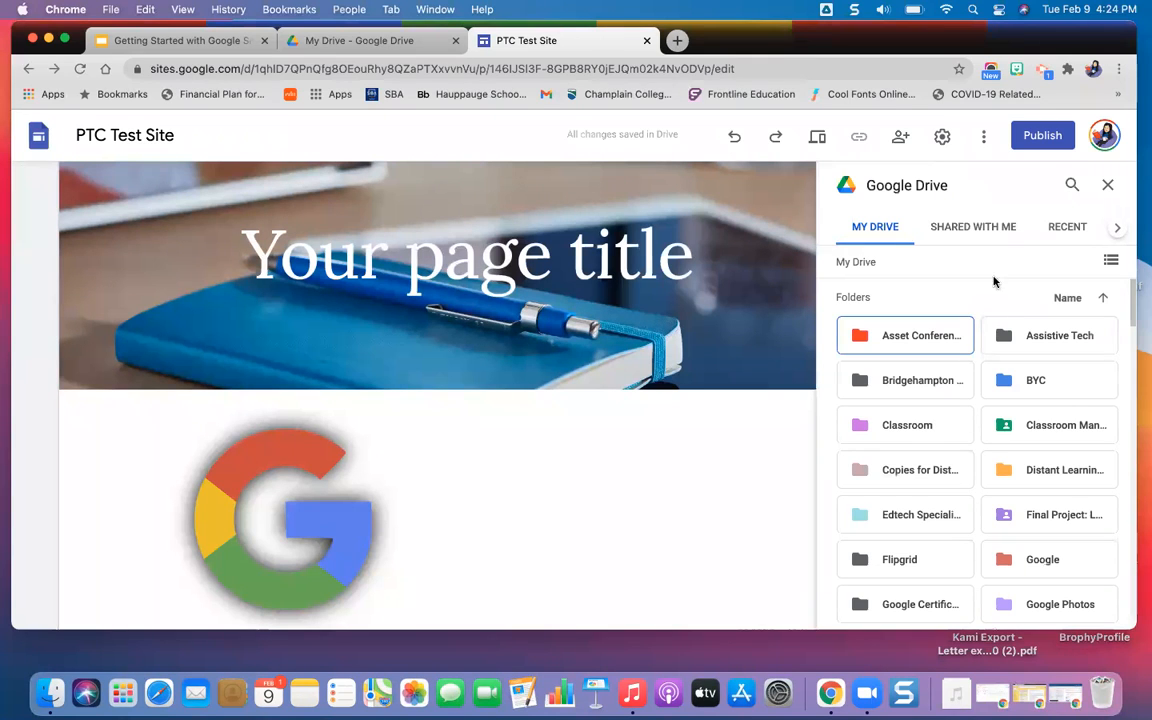
click(997, 227)
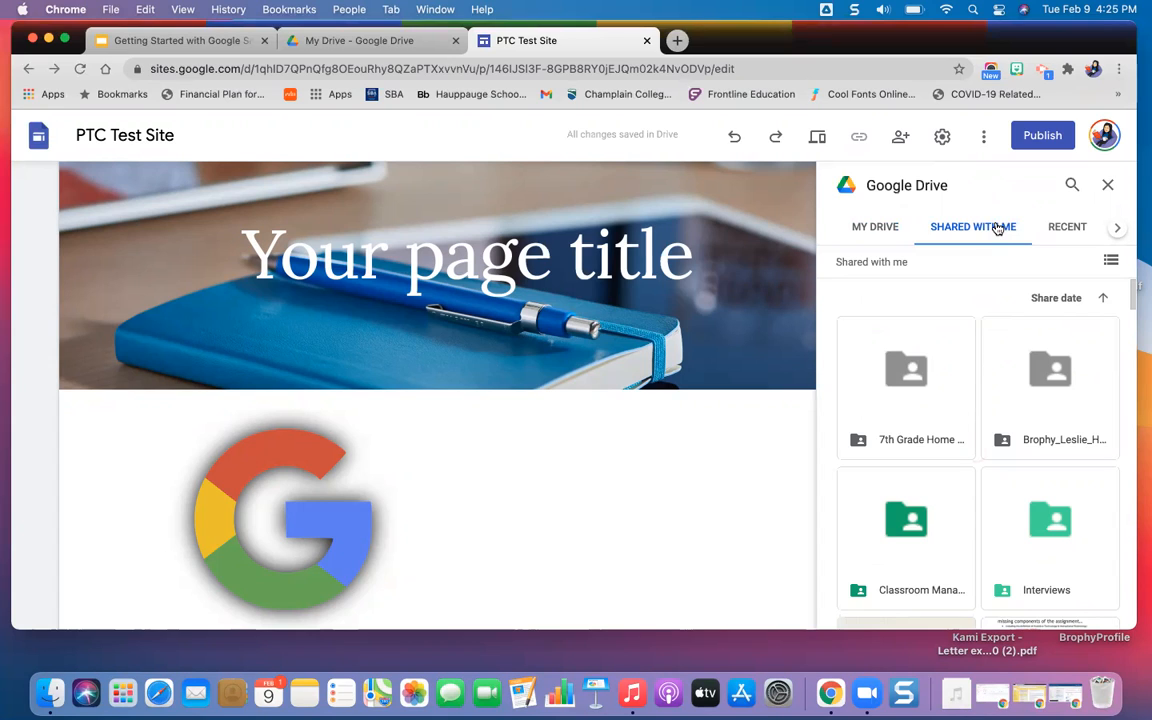
click(1069, 229)
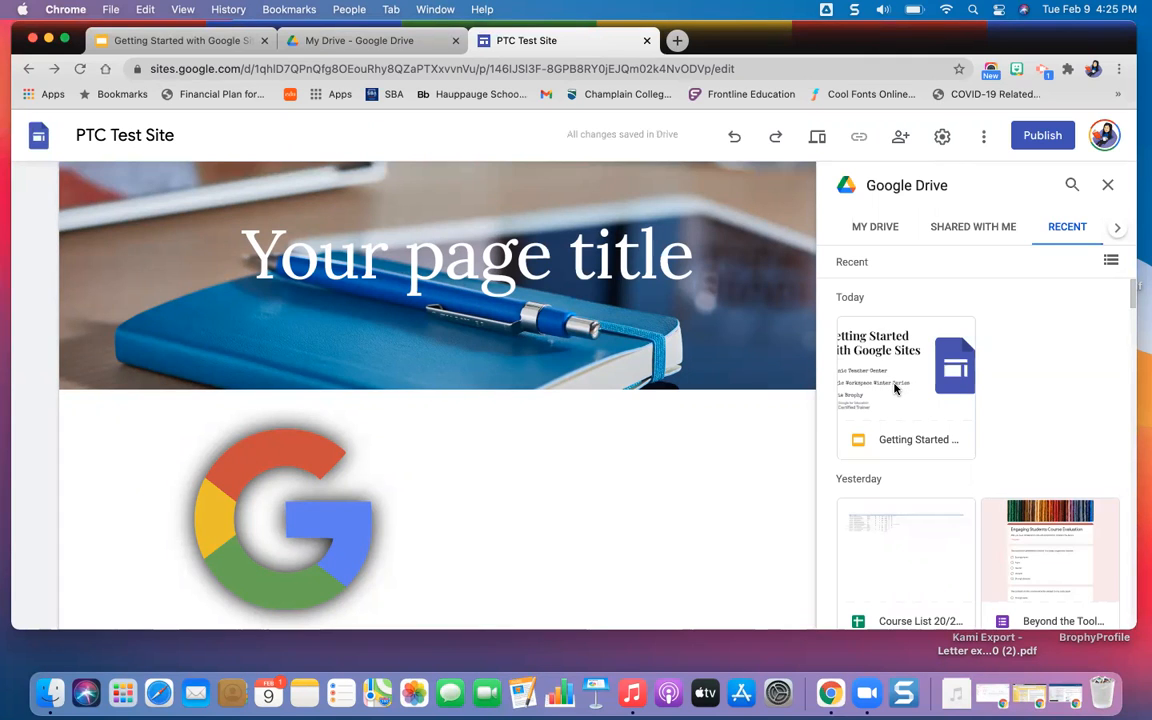
drag(895, 390, 794, 456)
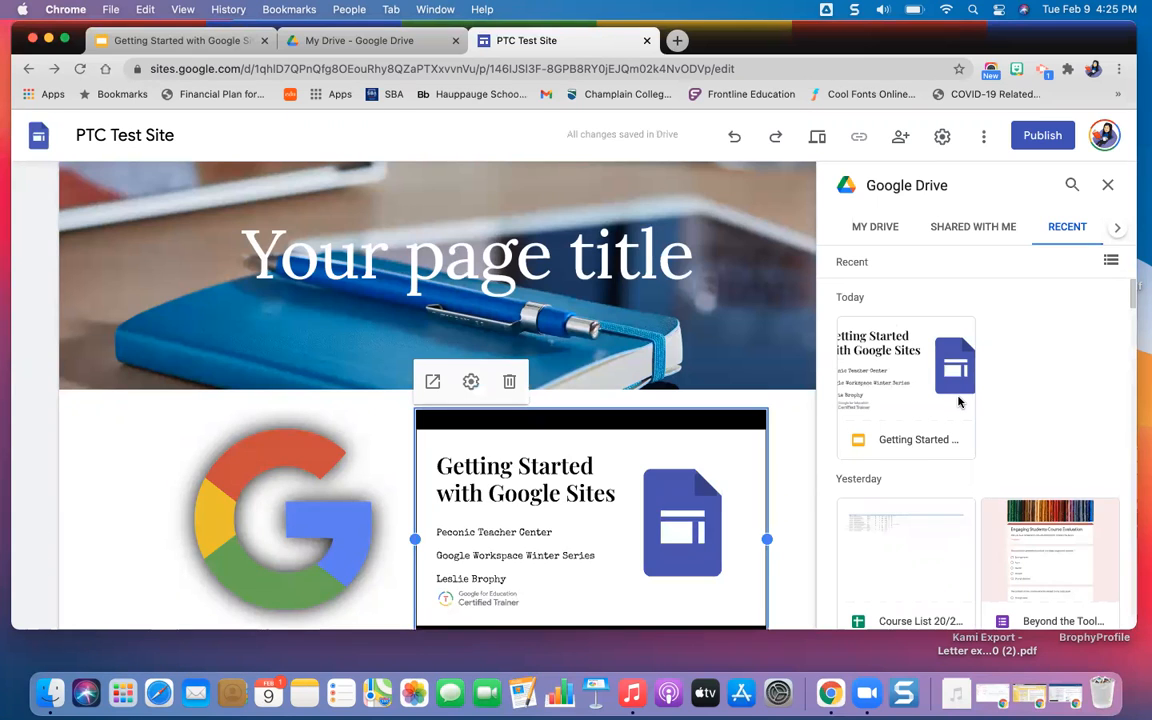
scroll(1004, 292, down, 1)
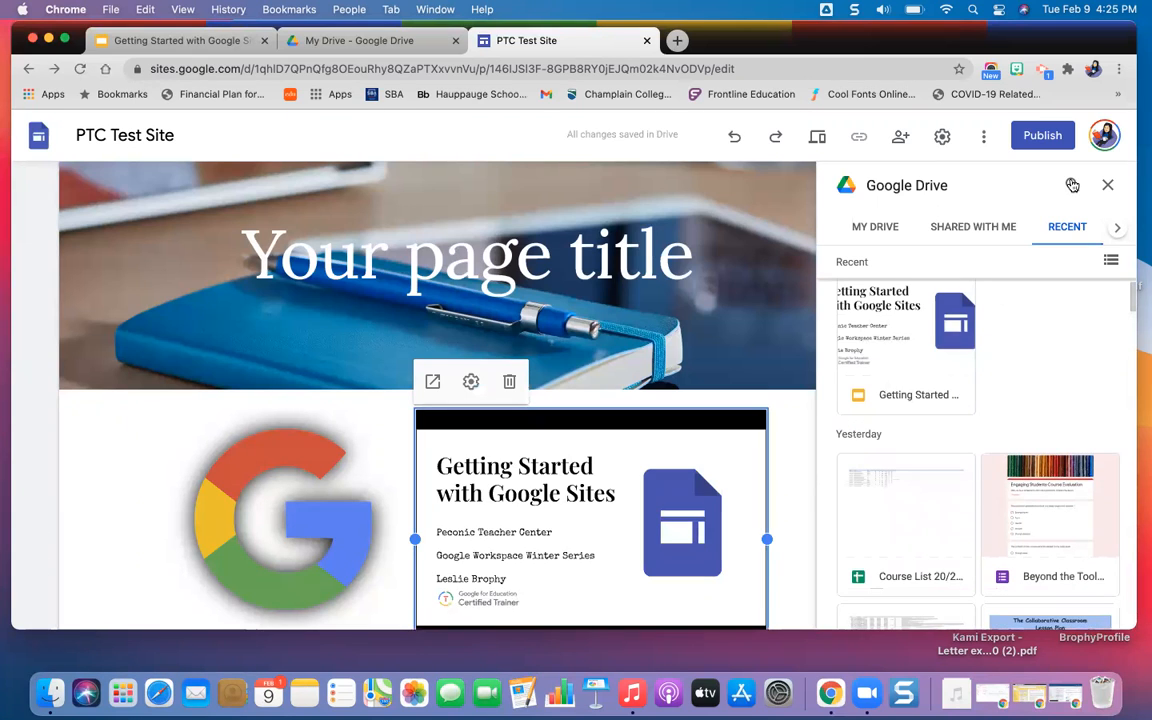
click(1111, 187)
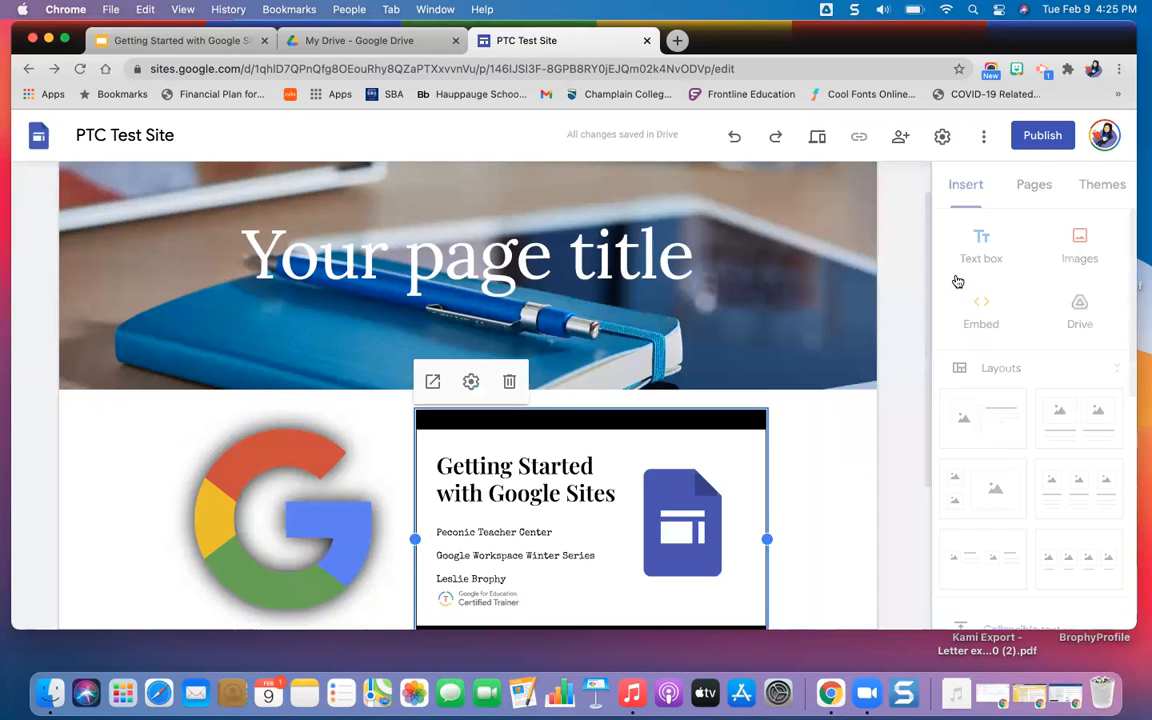
Preview the site and test the embedded slides by going forward and back one slide and viewing them full screen, closing the preview.
scroll(800, 490, down, 3)
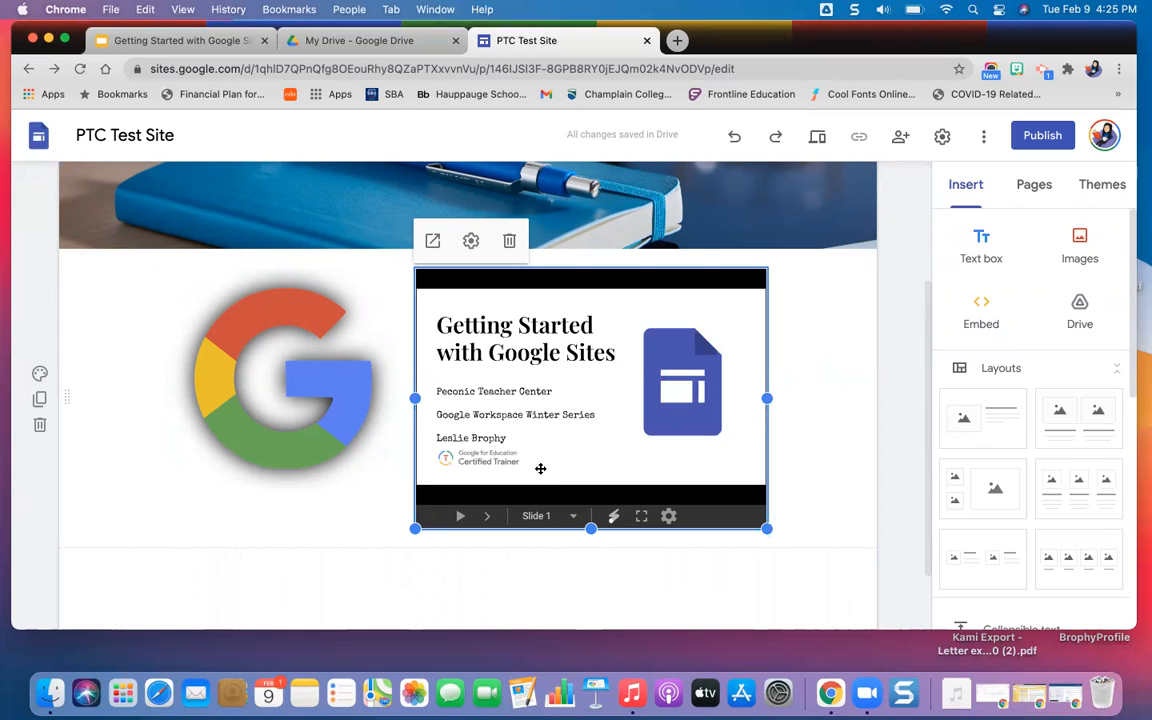
click(824, 136)
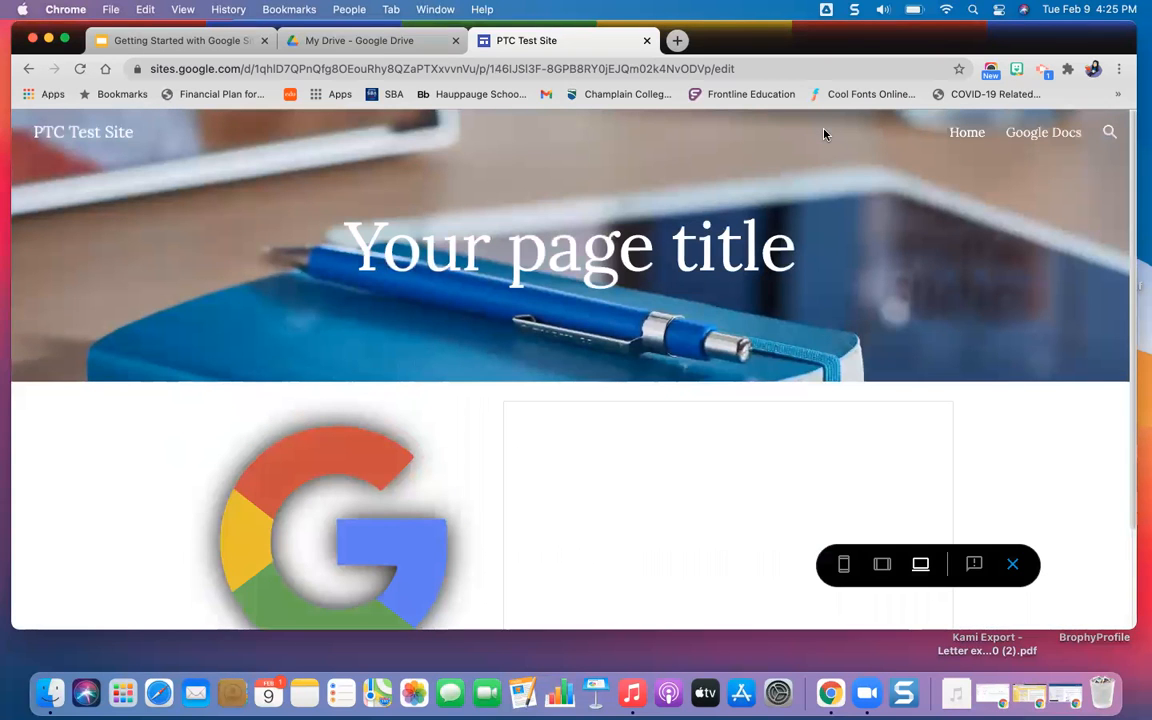
scroll(926, 350, down, 3)
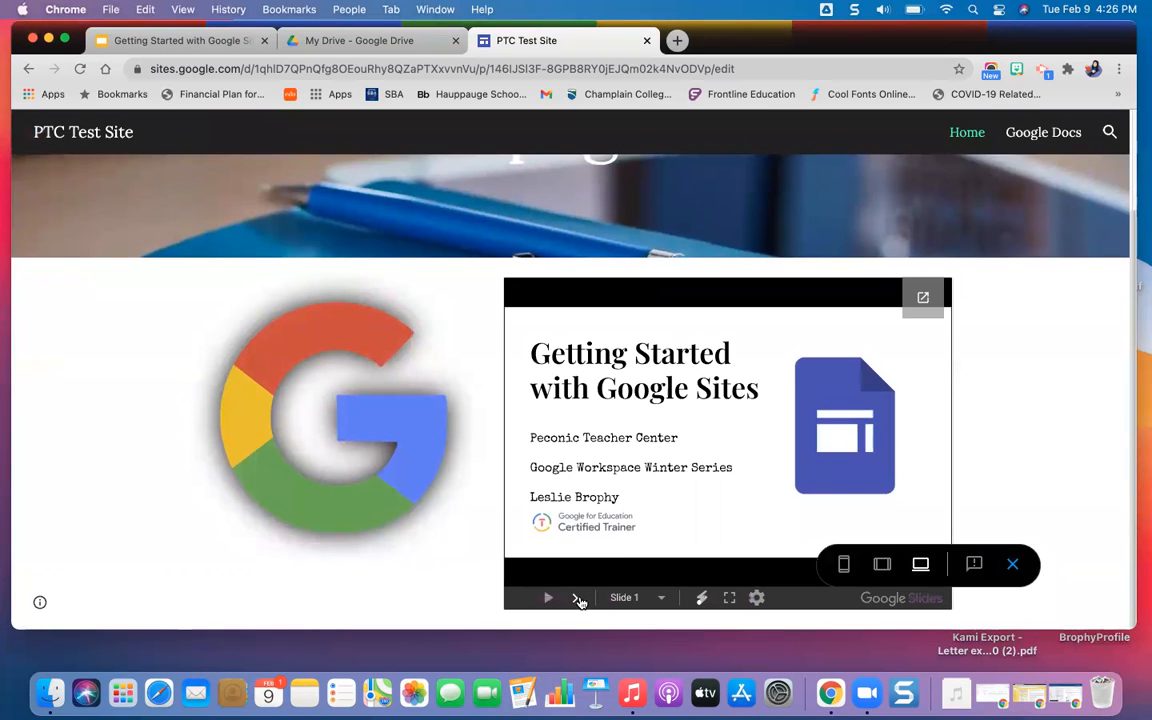
click(576, 599)
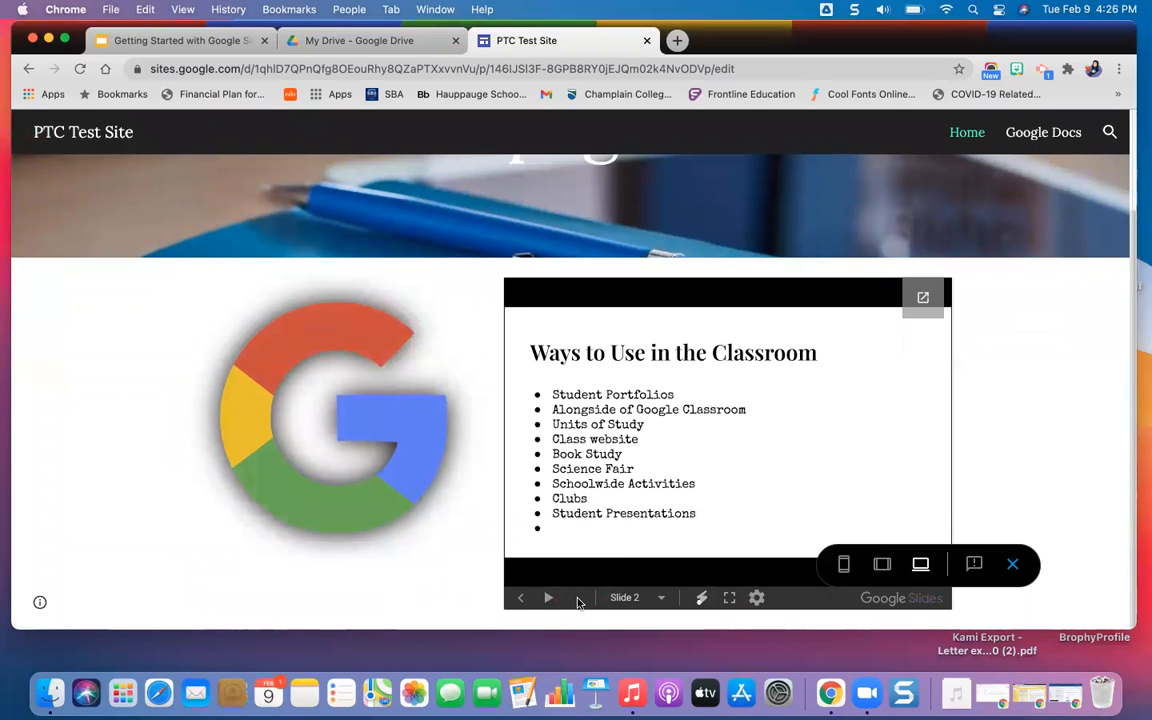
click(520, 599)
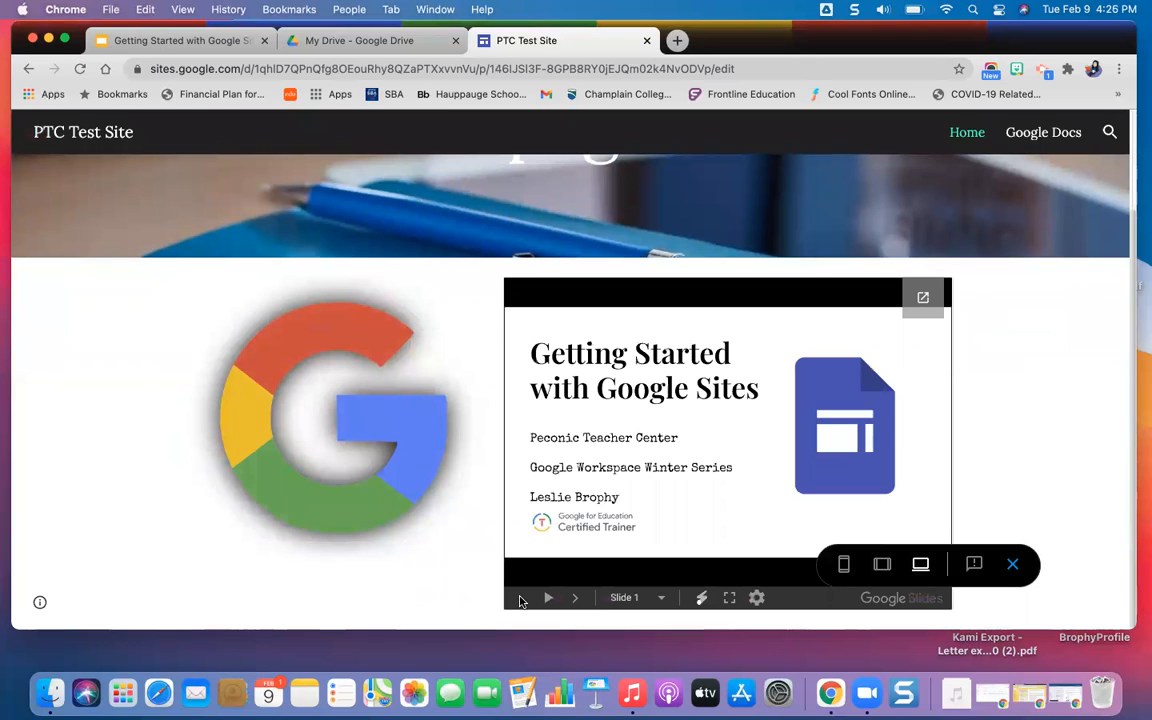
click(729, 600)
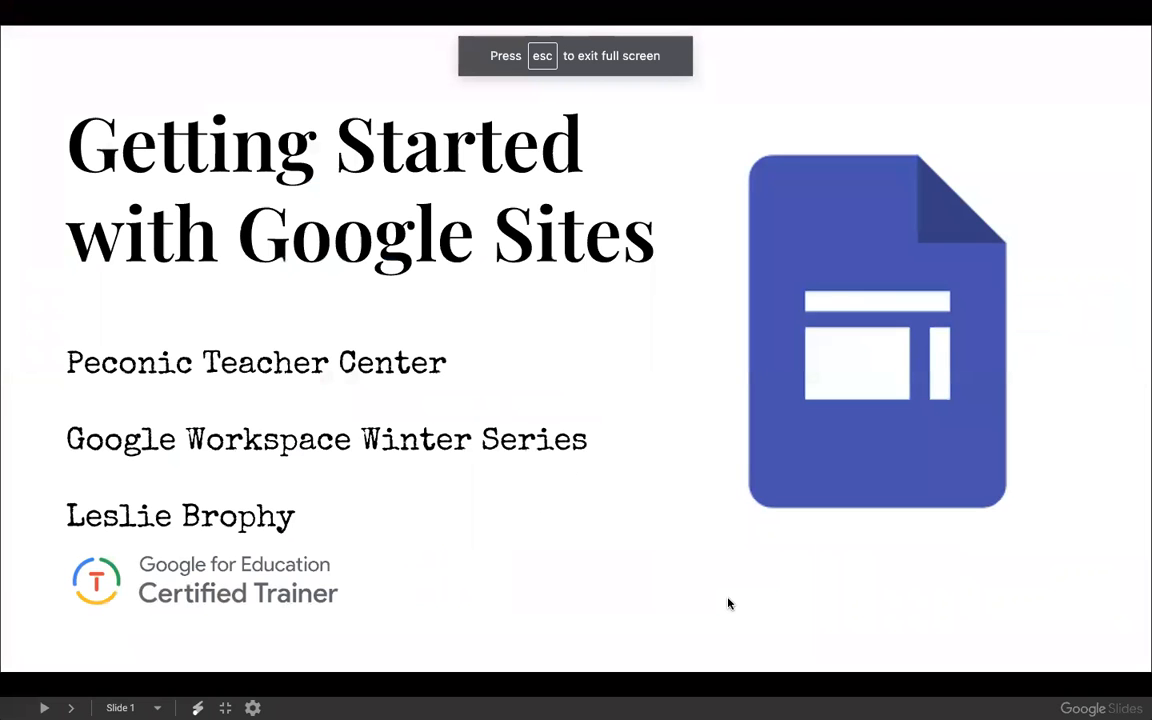
key(Escape)
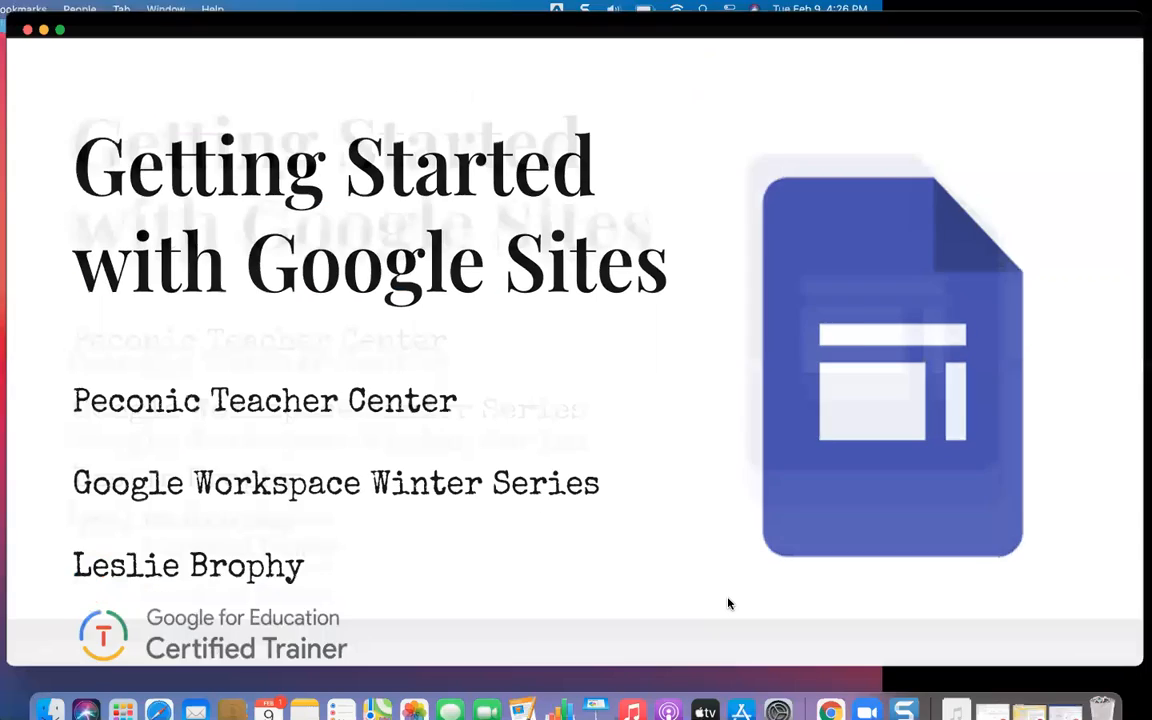
scroll(985, 495, down, 3)
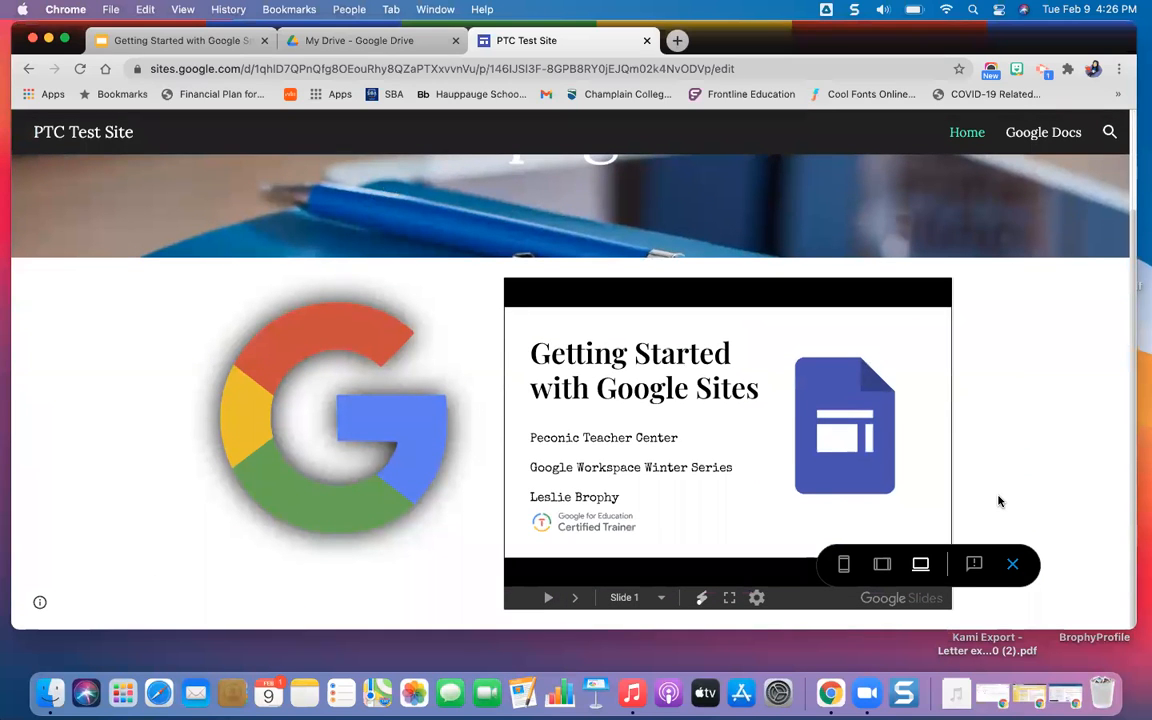
click(1013, 564)
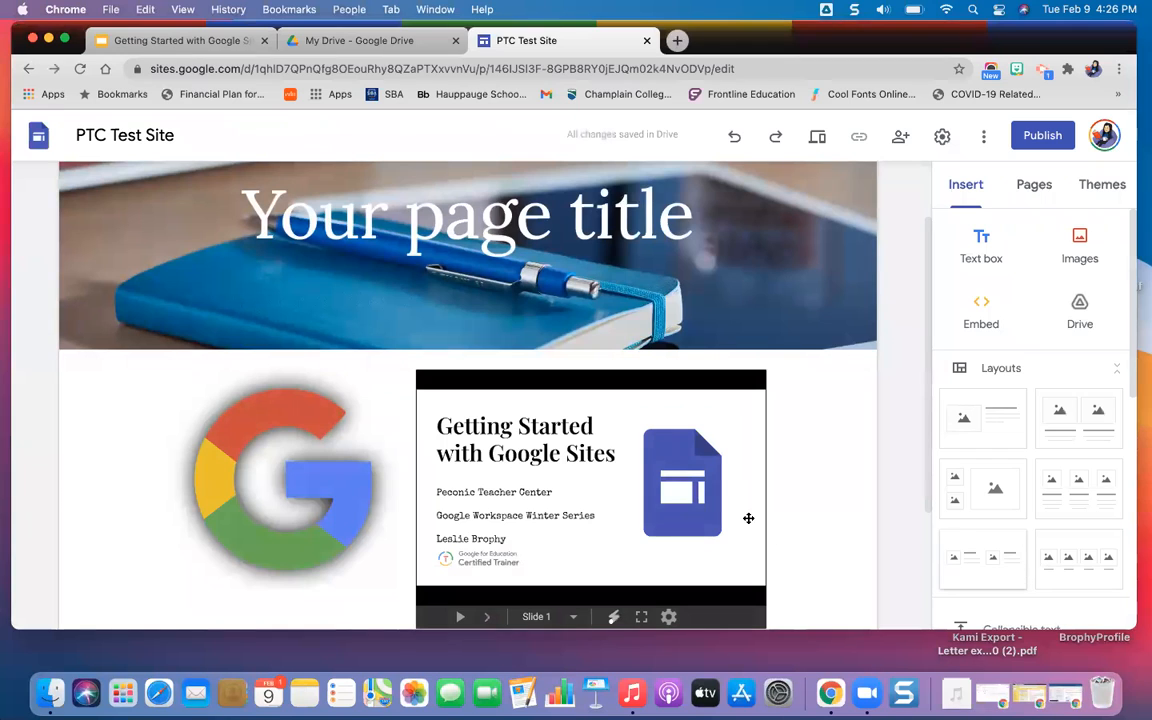
Move the embedded slides one grid column to the right and enlarge them from the lower-left corner to fill the space beside the logo.
scroll(836, 553, down, 3)
click(588, 319)
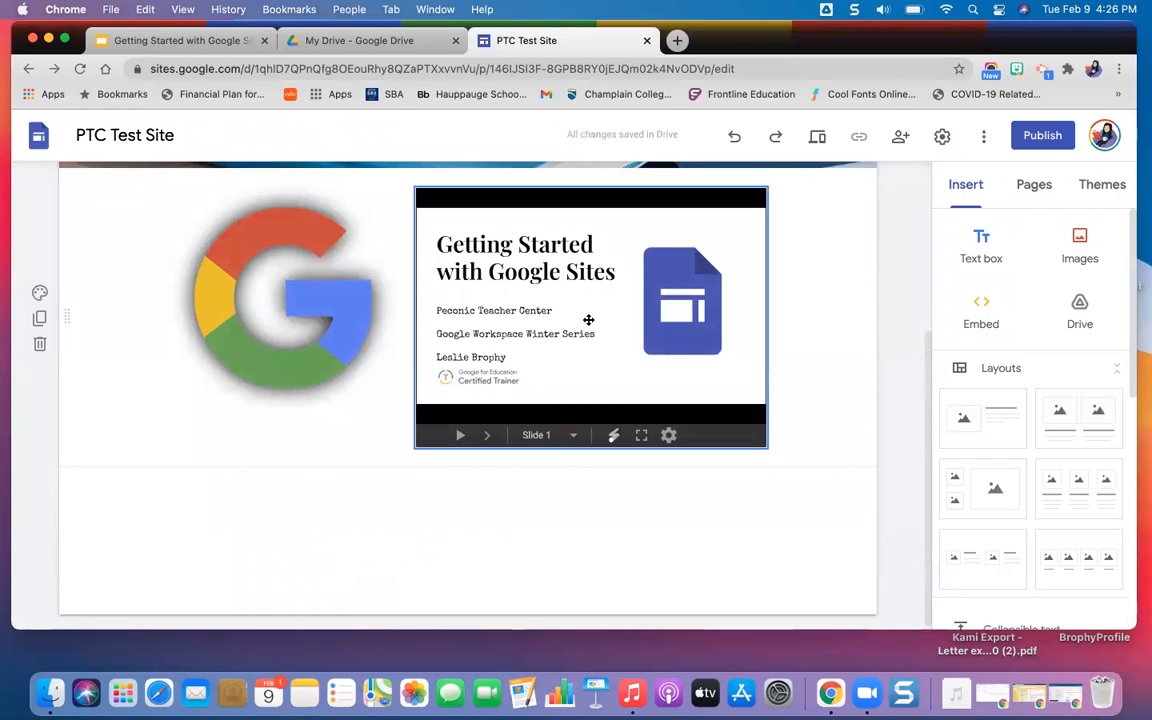
drag(588, 319, 684, 326)
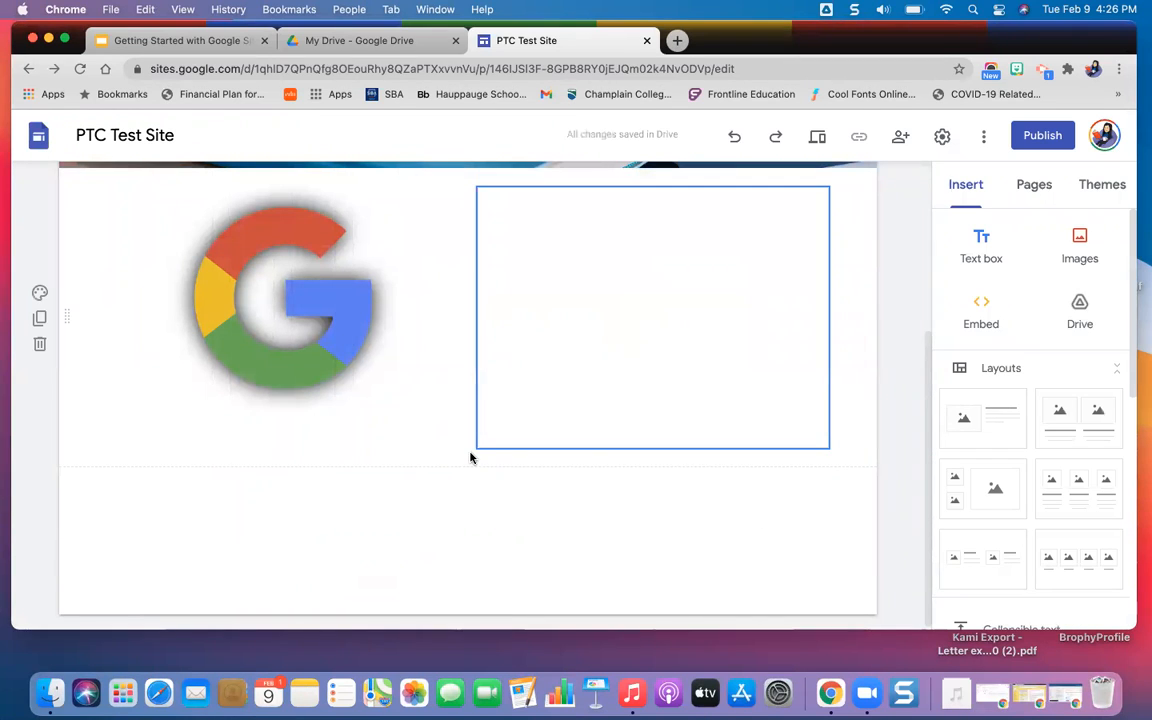
drag(475, 452, 414, 494)
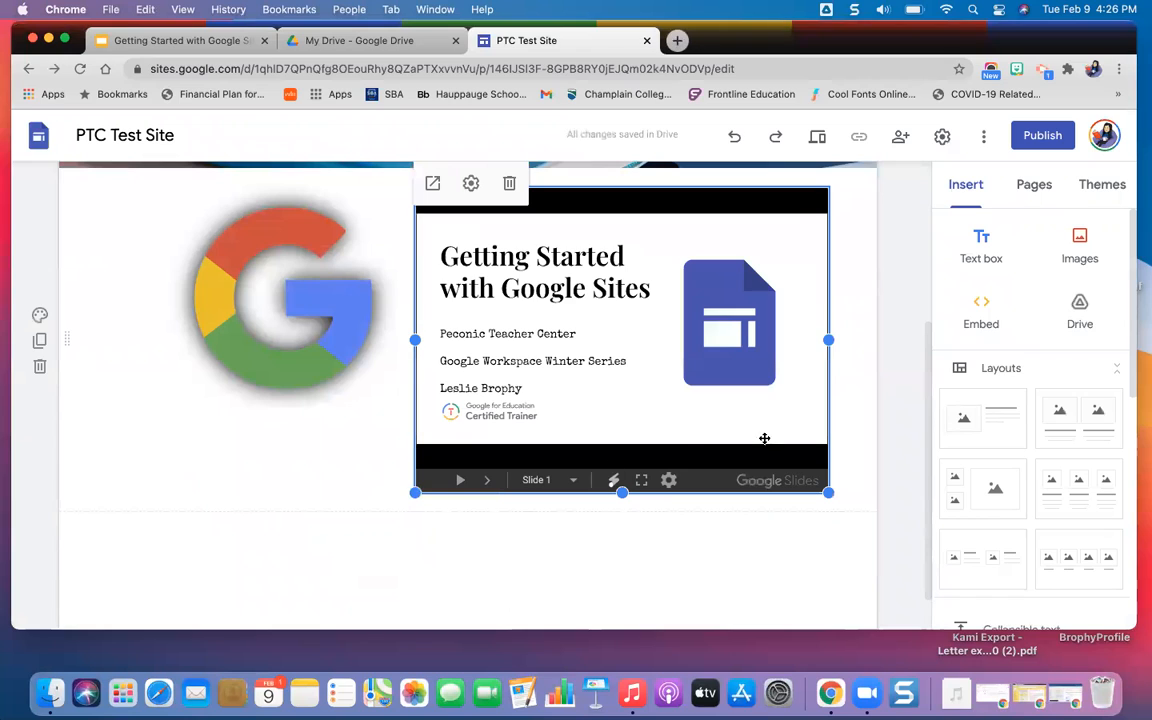
click(856, 410)
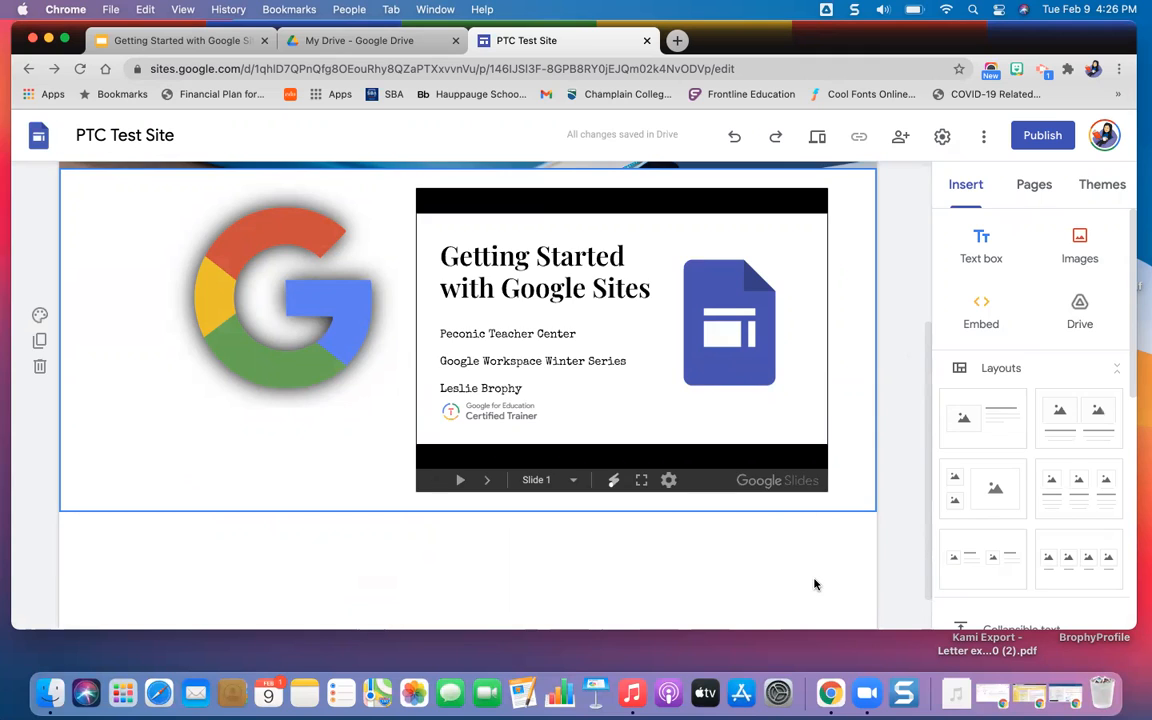
Add a layout section with three image placeholders and text beneath each, below the logo and slides.
scroll(815, 584, down, 2)
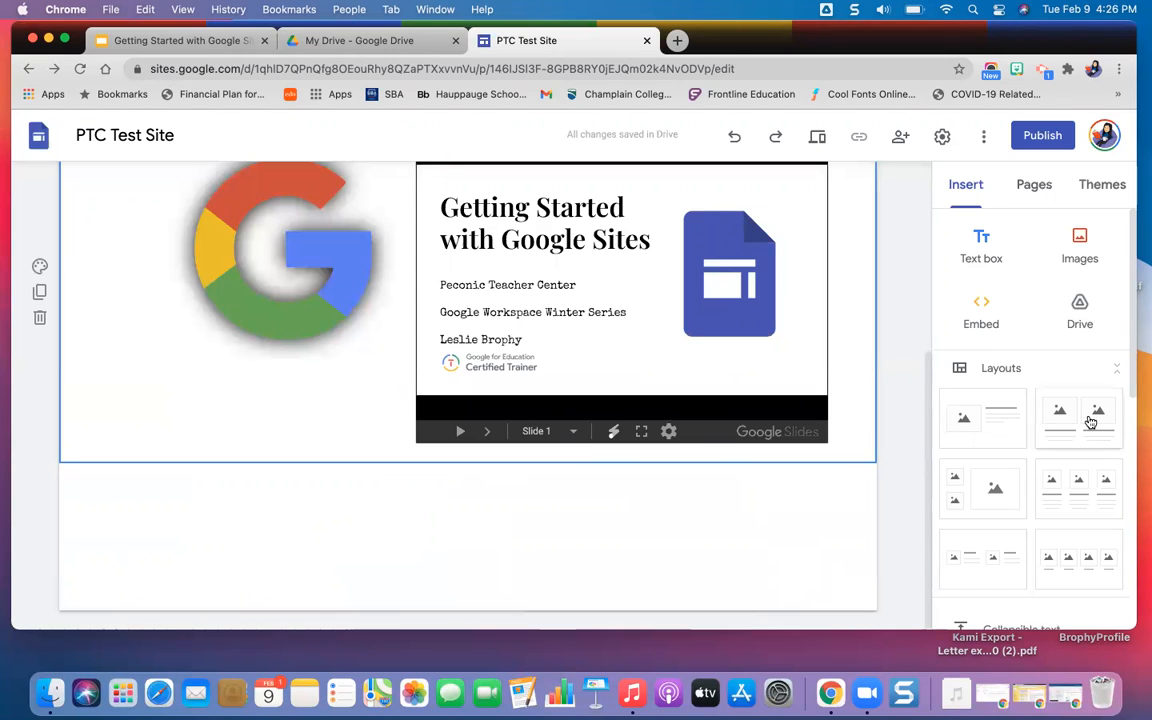
click(757, 544)
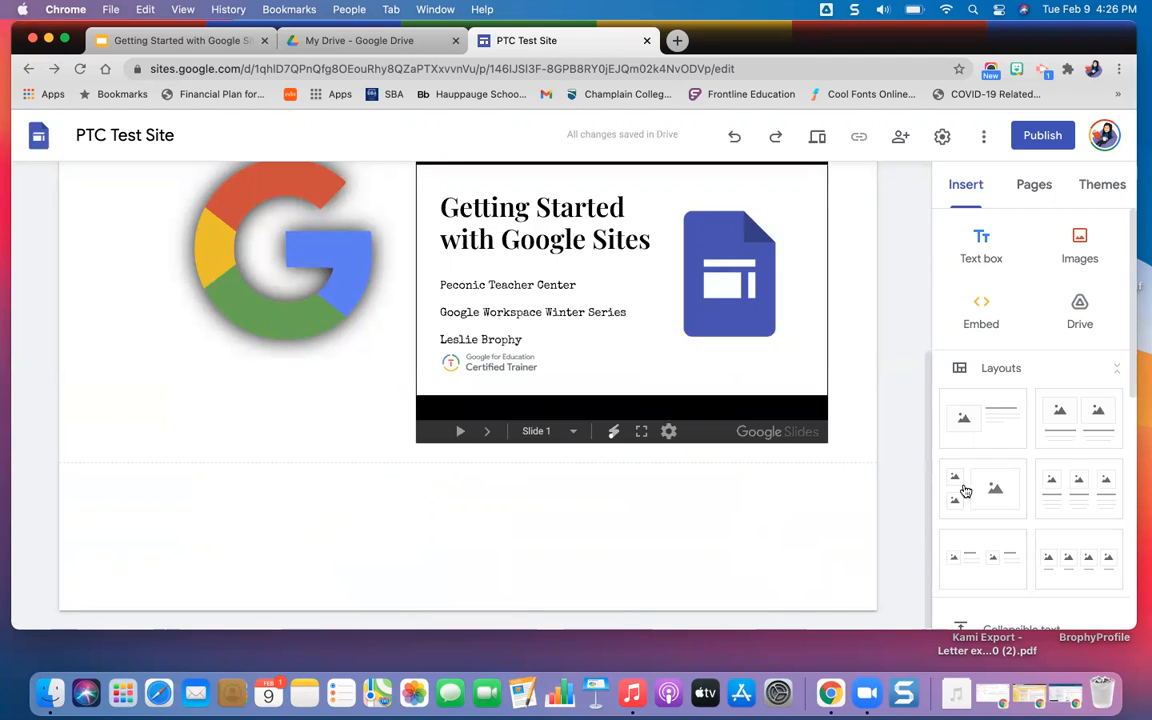
click(1071, 495)
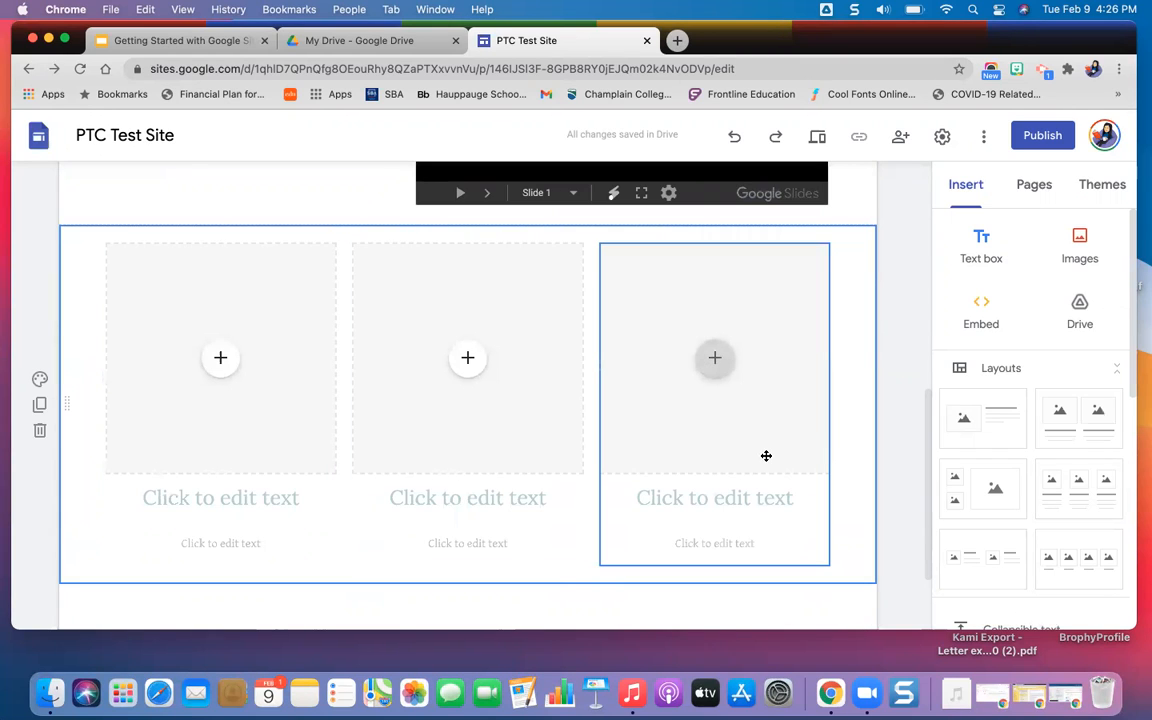
Search YouTube for "google sites tutorial" and insert "How to Use Google Sites 2020 - Tutorial for Beginners" into the first placeholder.
click(221, 362)
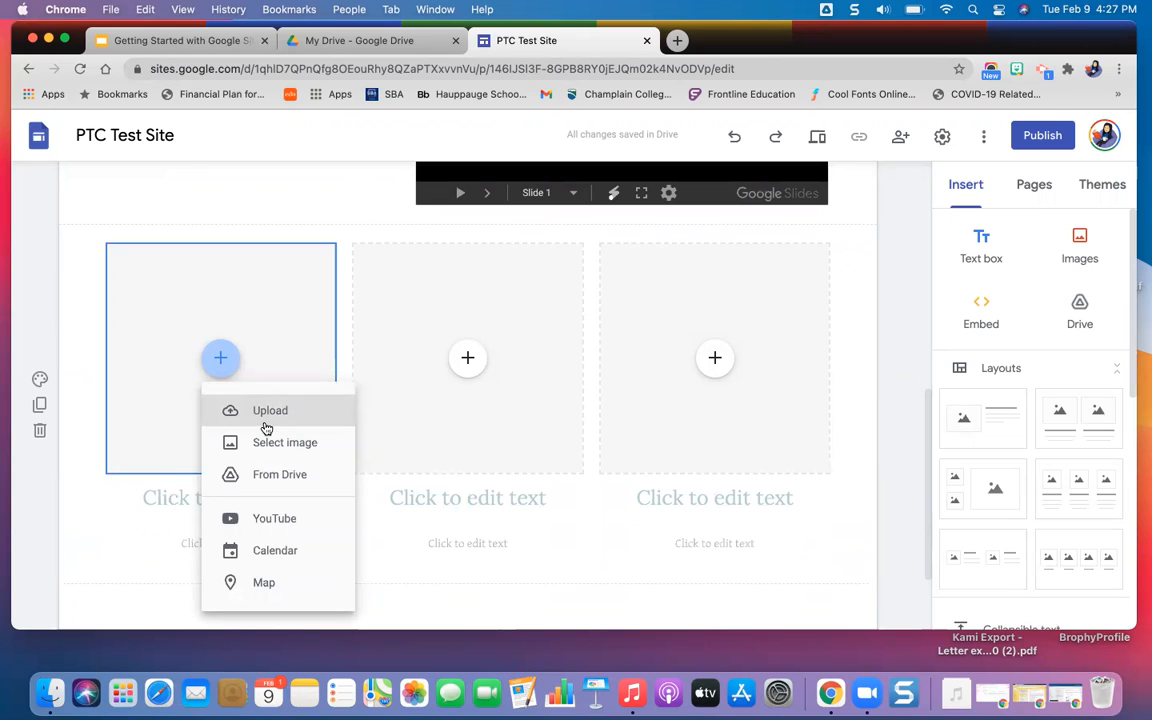
click(287, 533)
click(412, 260)
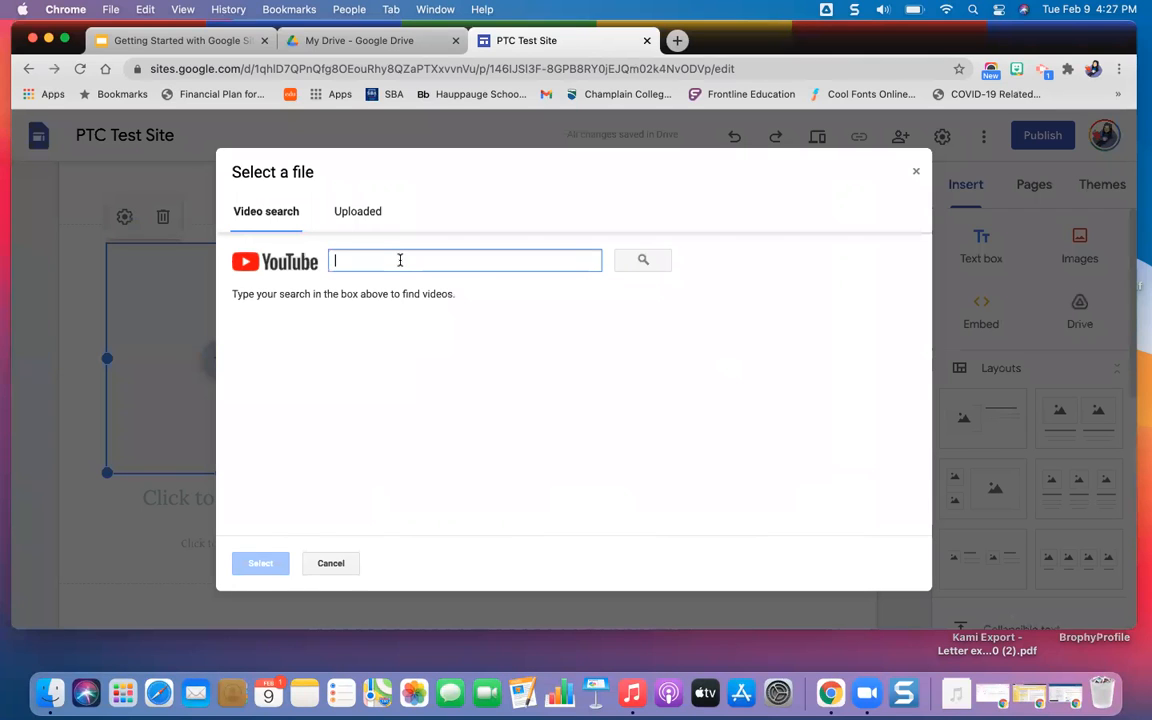
text(goog)
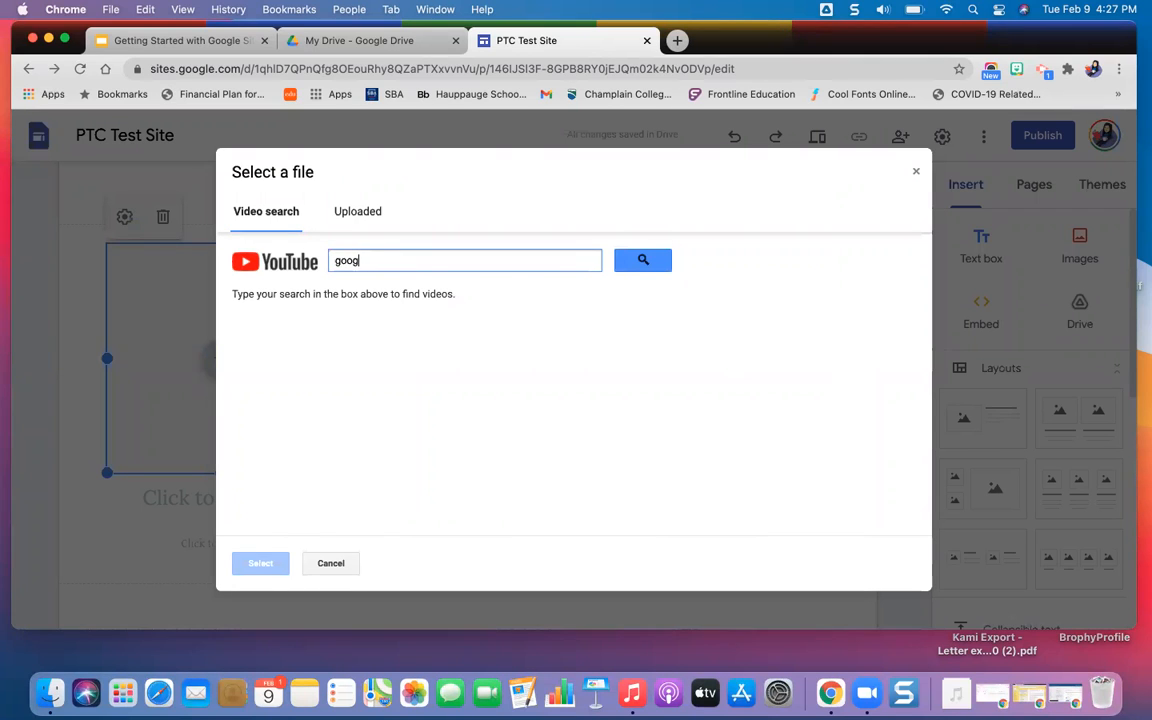
text(le sites tutorial)
key(Return)
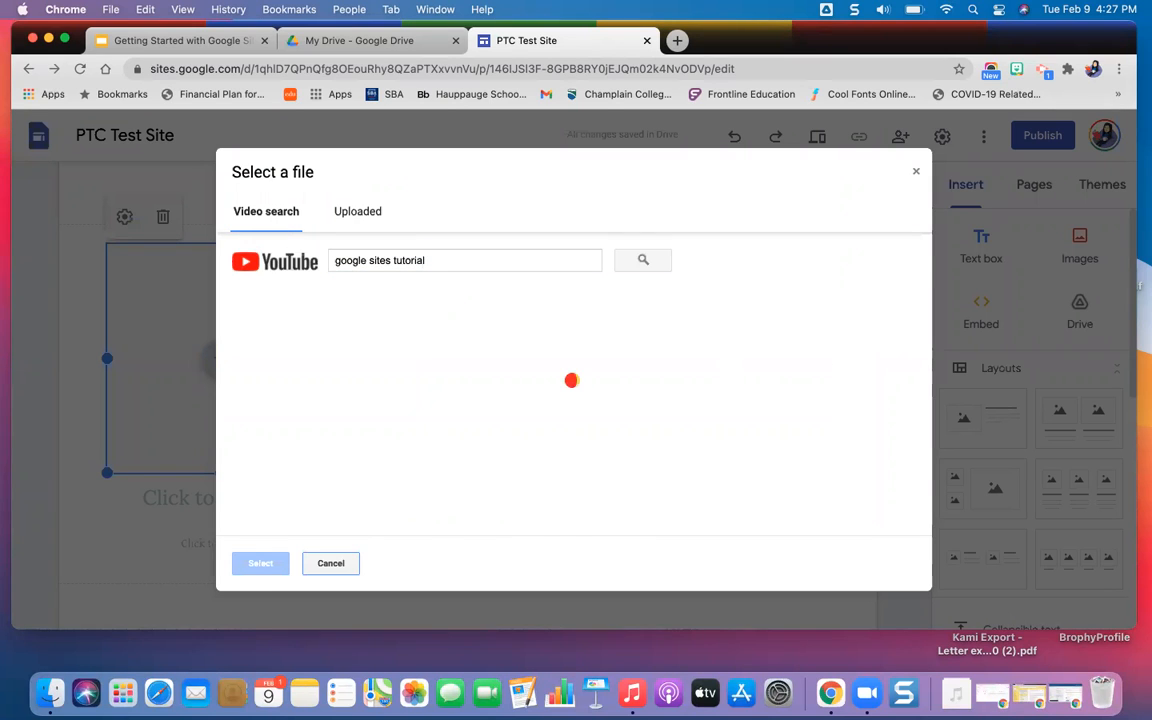
click(356, 339)
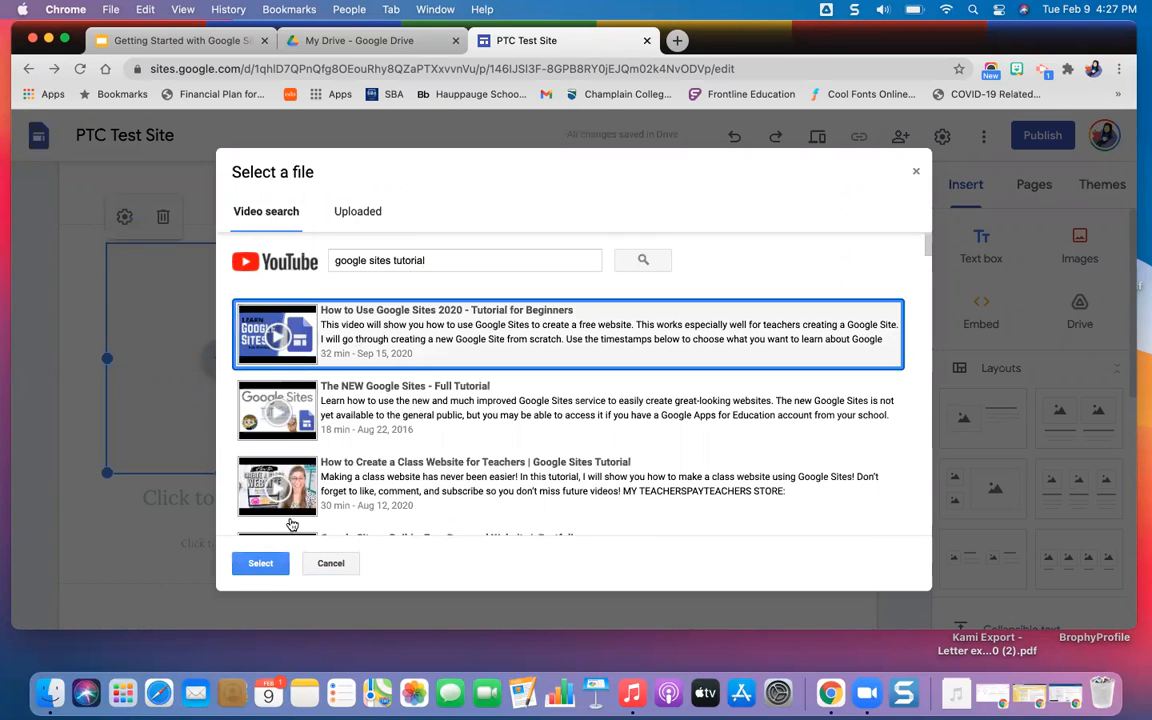
click(262, 562)
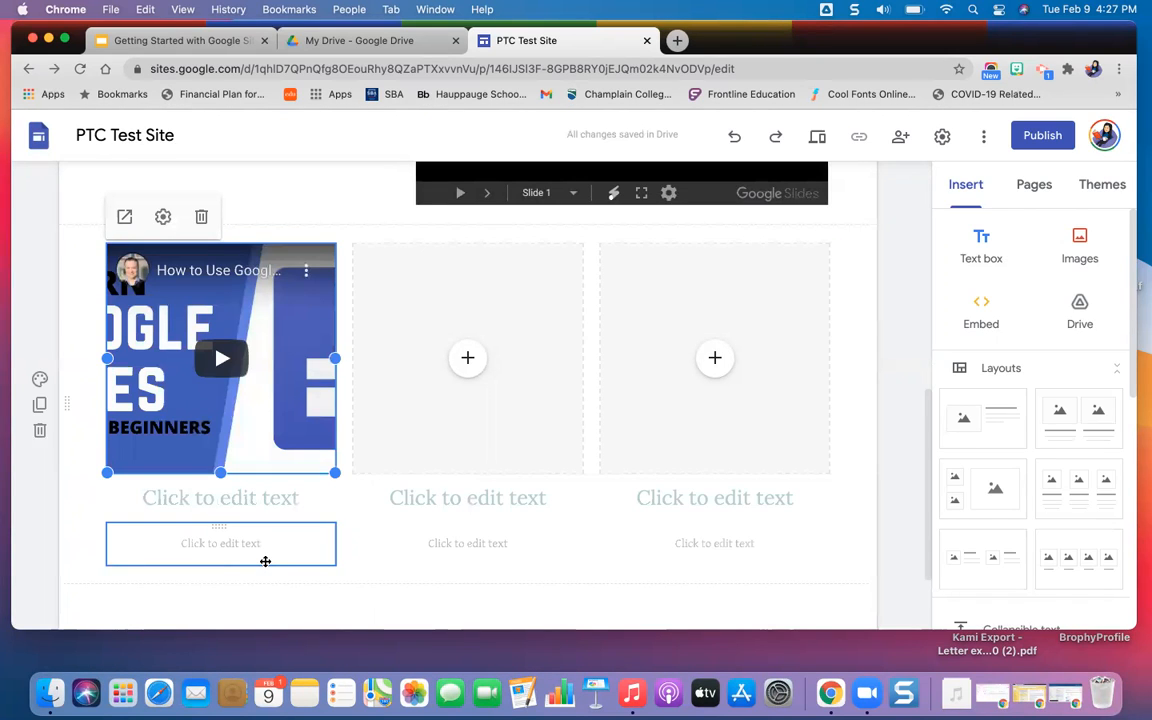
Enter the heading "Google Sites" beneath the embedded YouTube video.
click(237, 500)
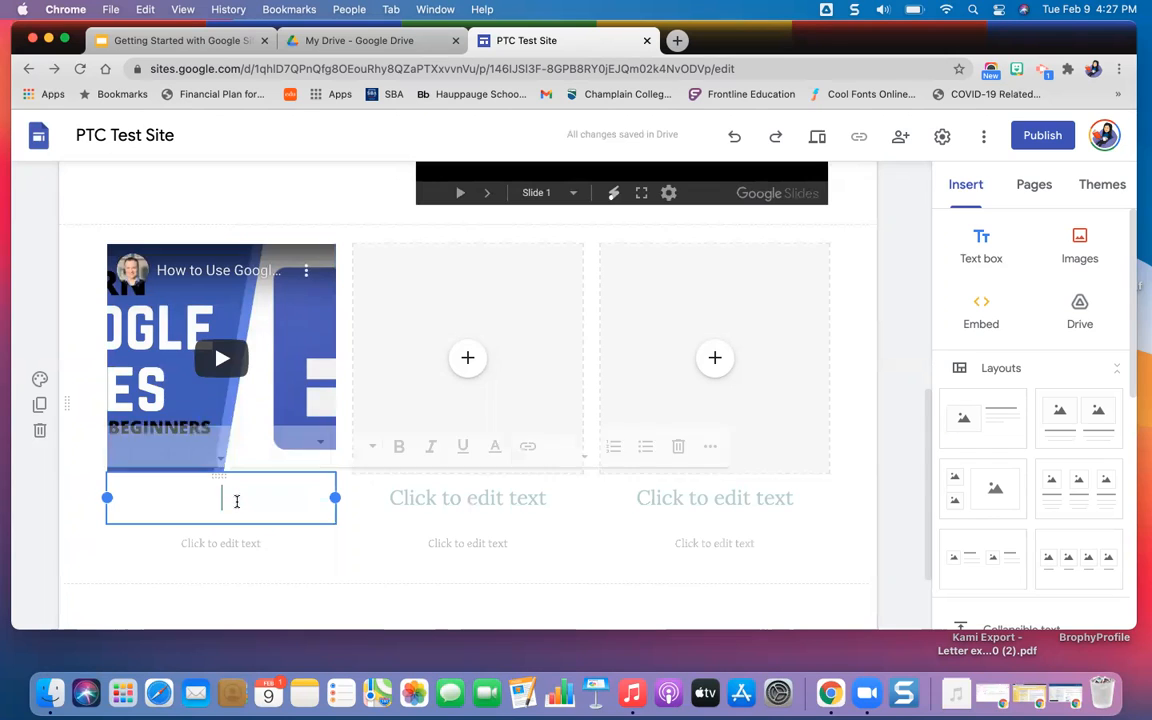
text(Google Sites)
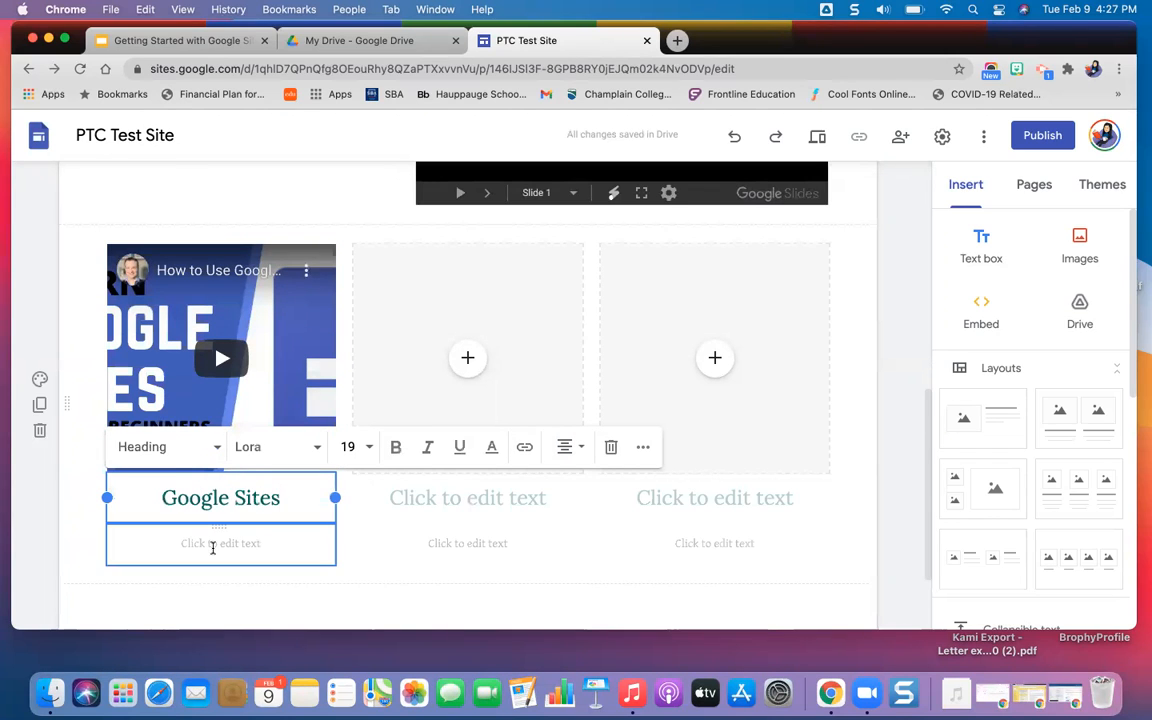
Examine the text styles, font list and additional fonts available for the small text beneath the "Google Sites" heading, leaving the font as is.
click(213, 548)
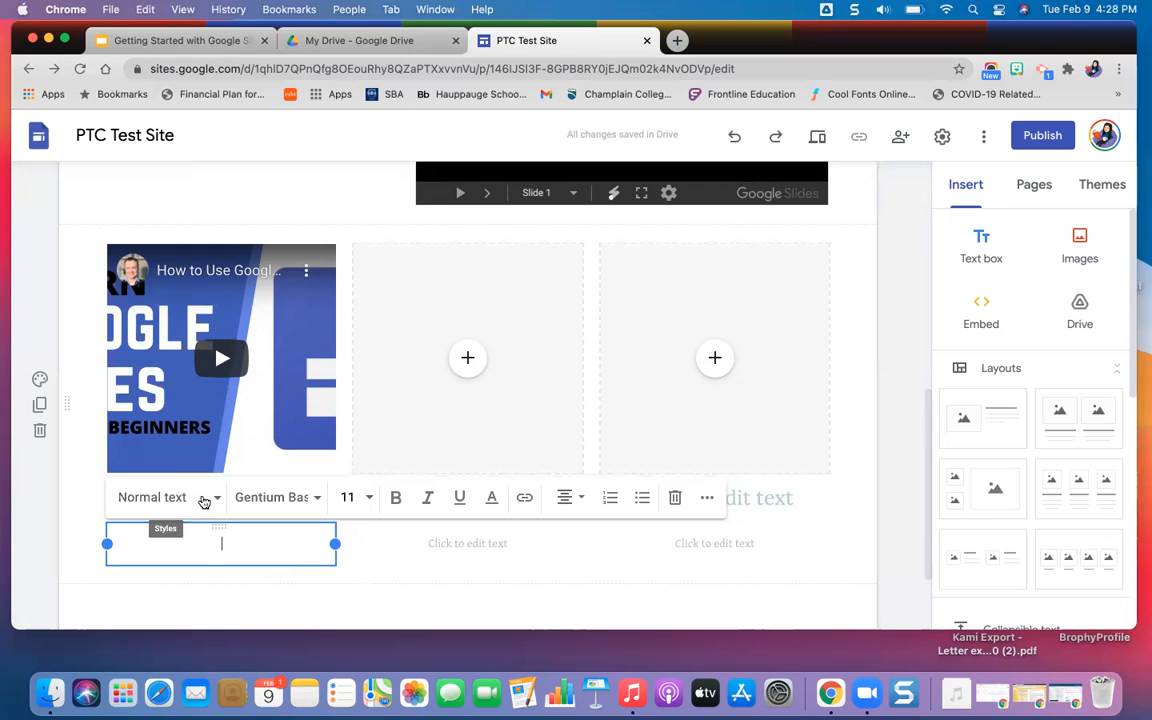
click(203, 499)
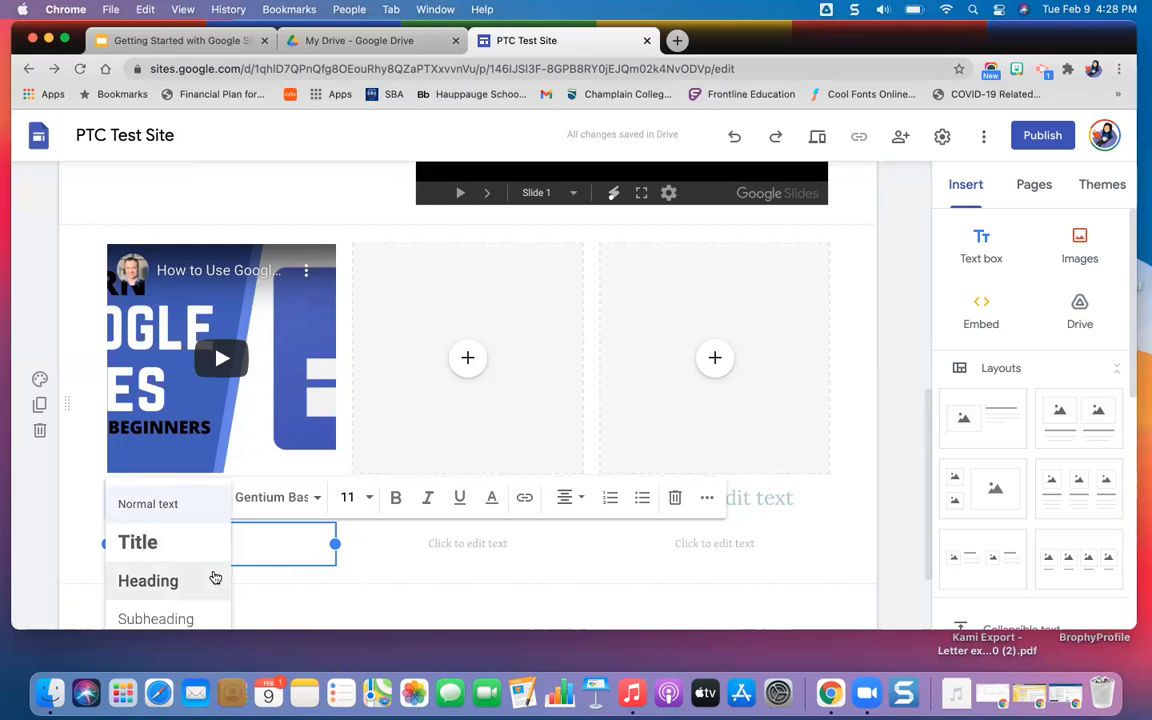
scroll(215, 577, down, 1)
scroll(215, 577, down, 1)
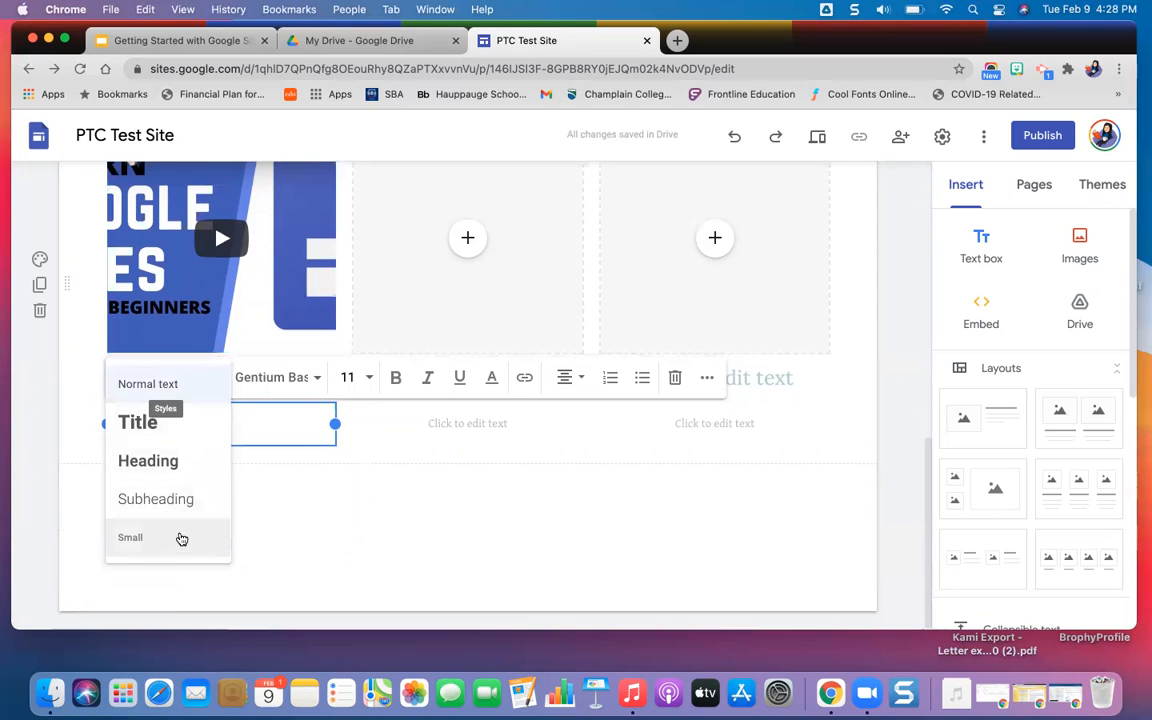
click(286, 378)
scroll(295, 540, down, 3)
scroll(295, 540, down, 8)
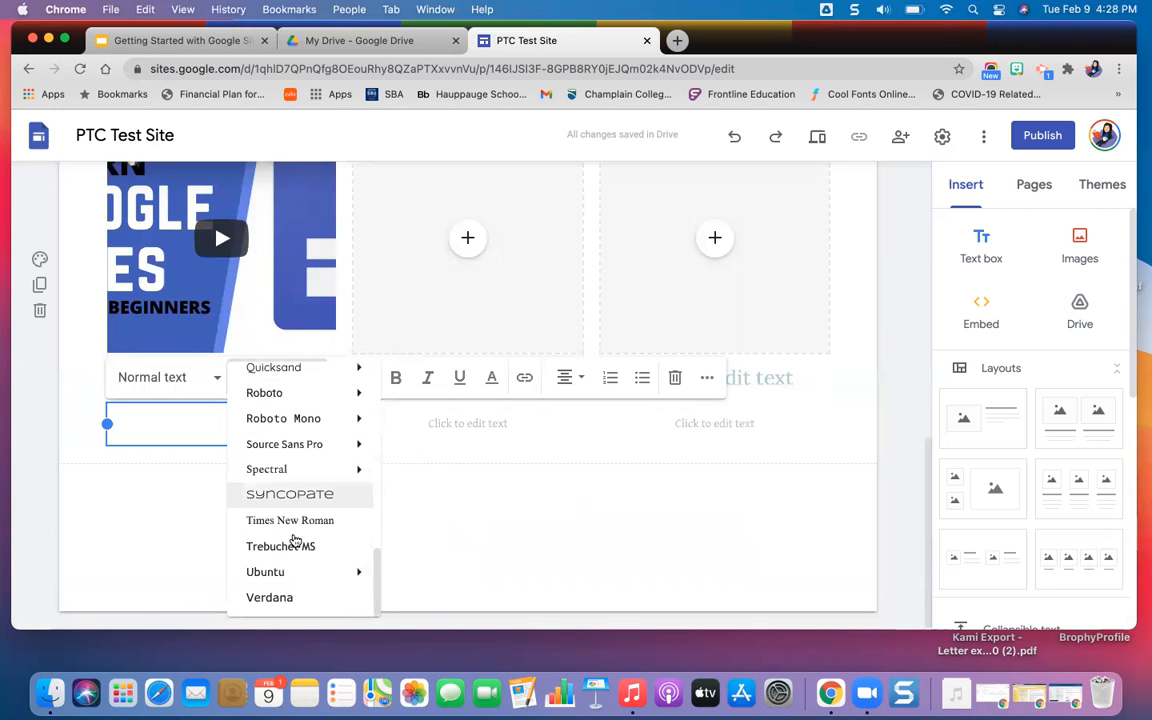
scroll(295, 540, up, 10)
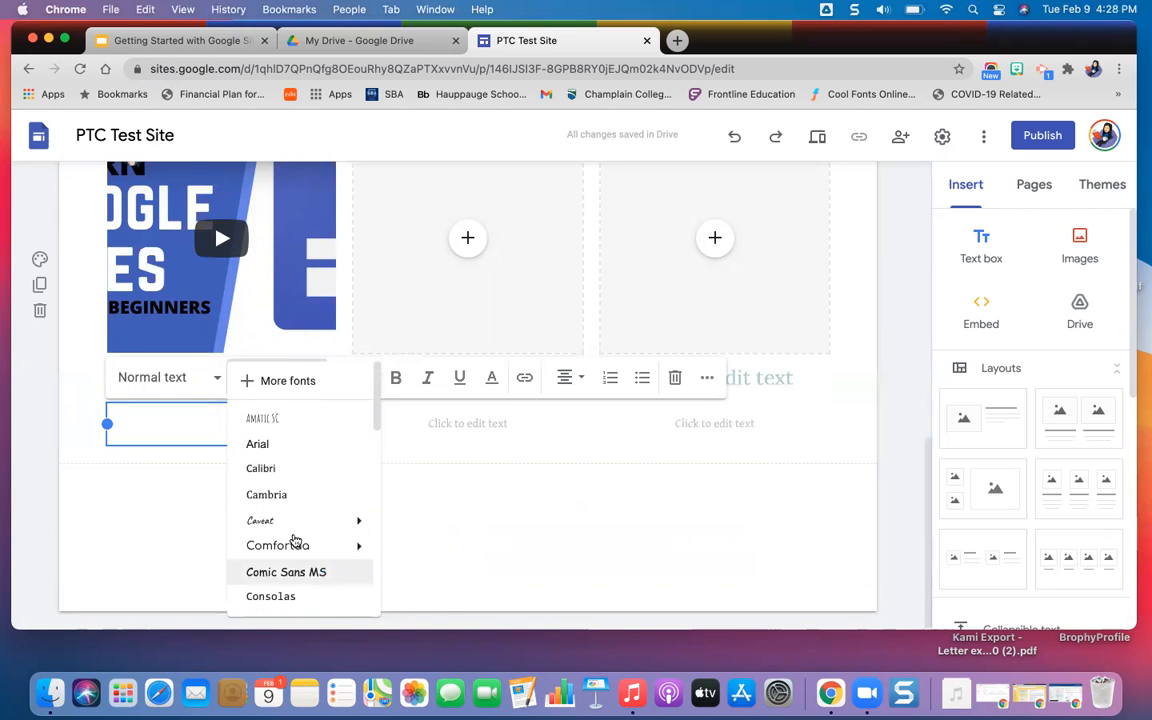
mouse_move(295, 541)
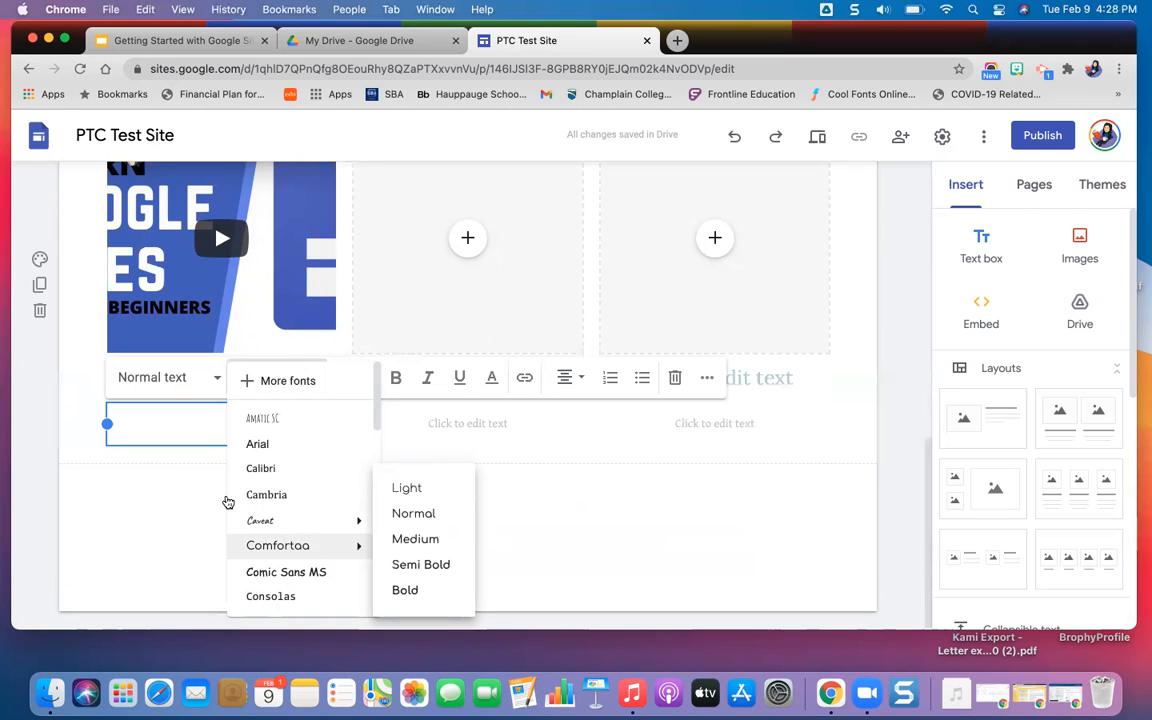
click(250, 382)
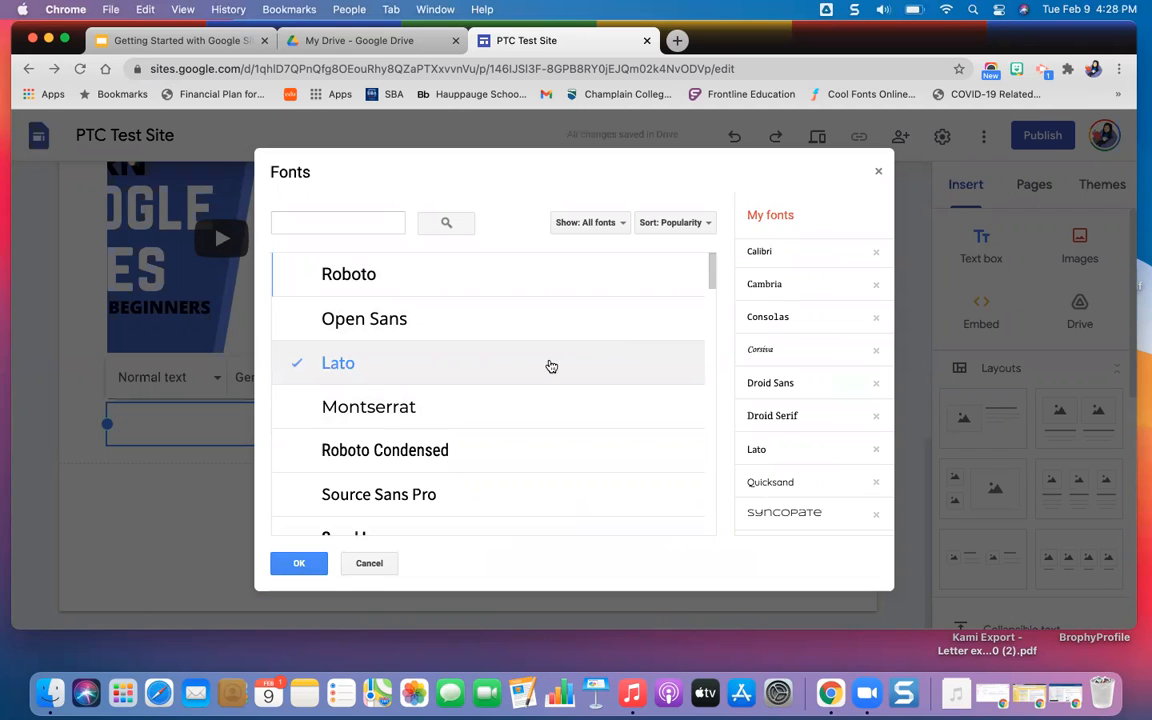
click(379, 560)
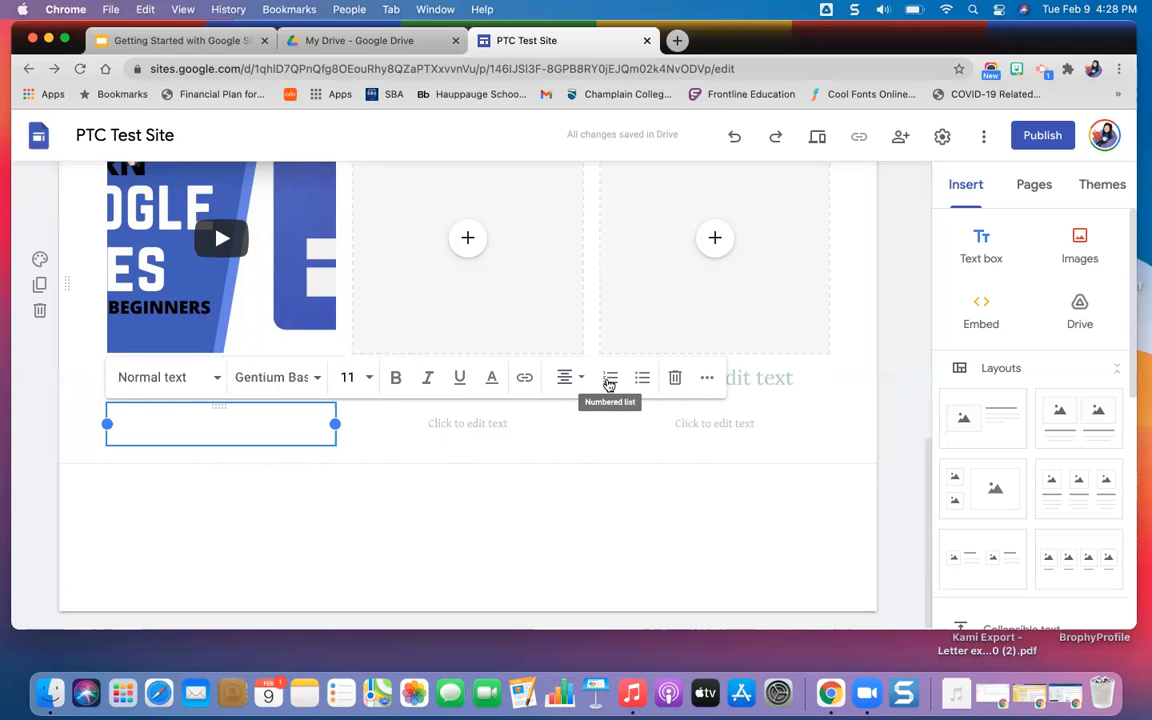
Delete the empty small text box beneath the "Google Sites" heading.
click(676, 381)
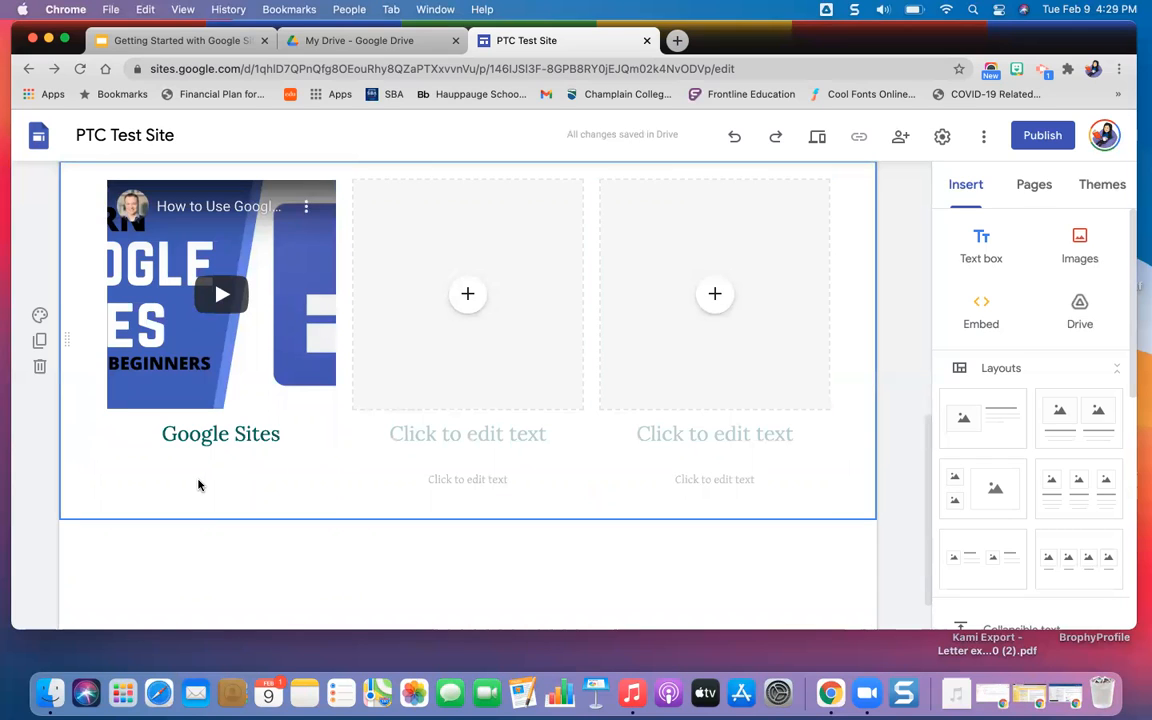
click(733, 140)
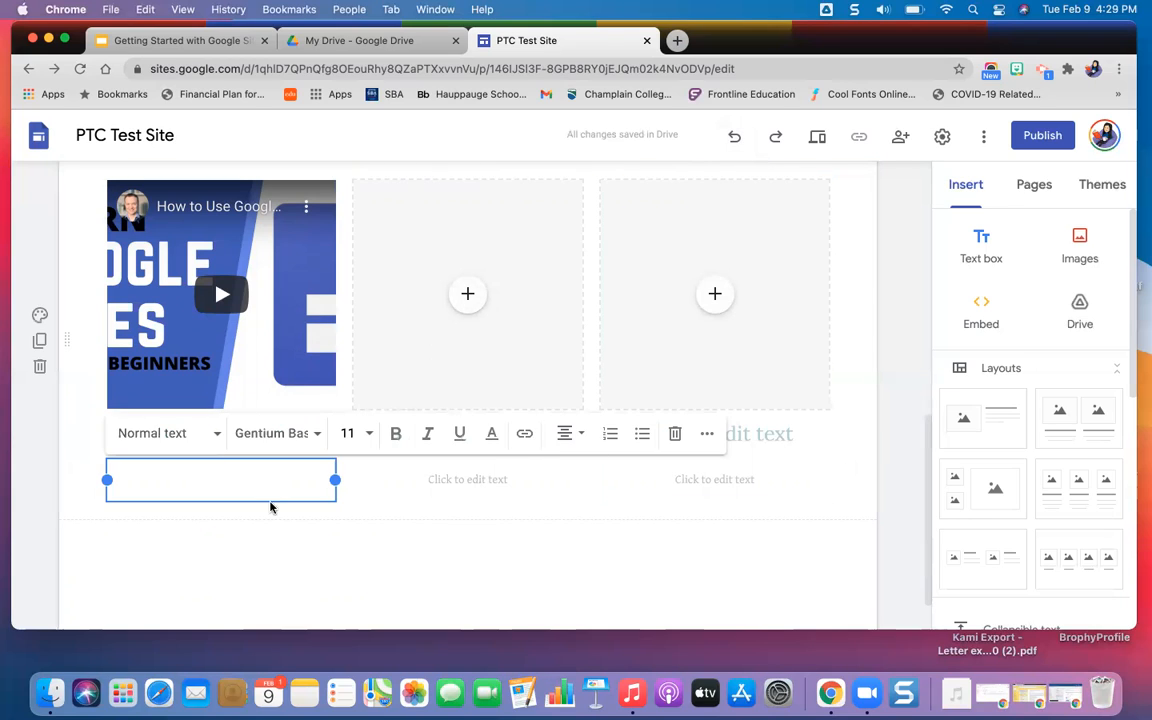
click(709, 434)
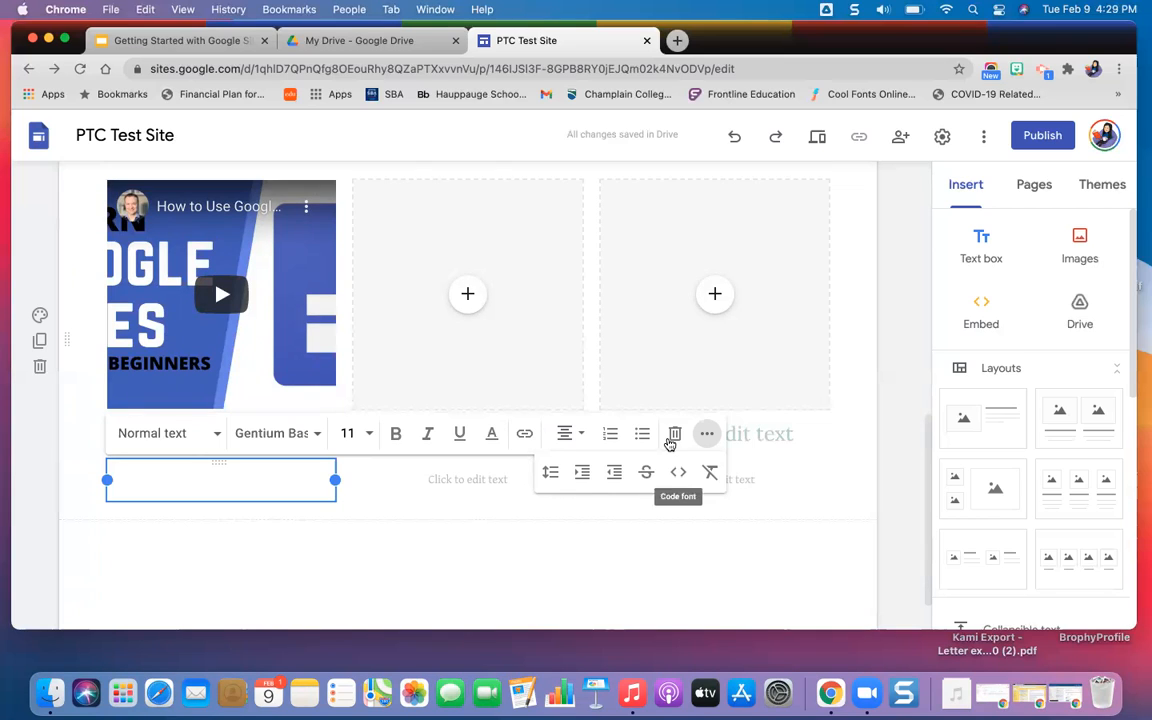
click(670, 432)
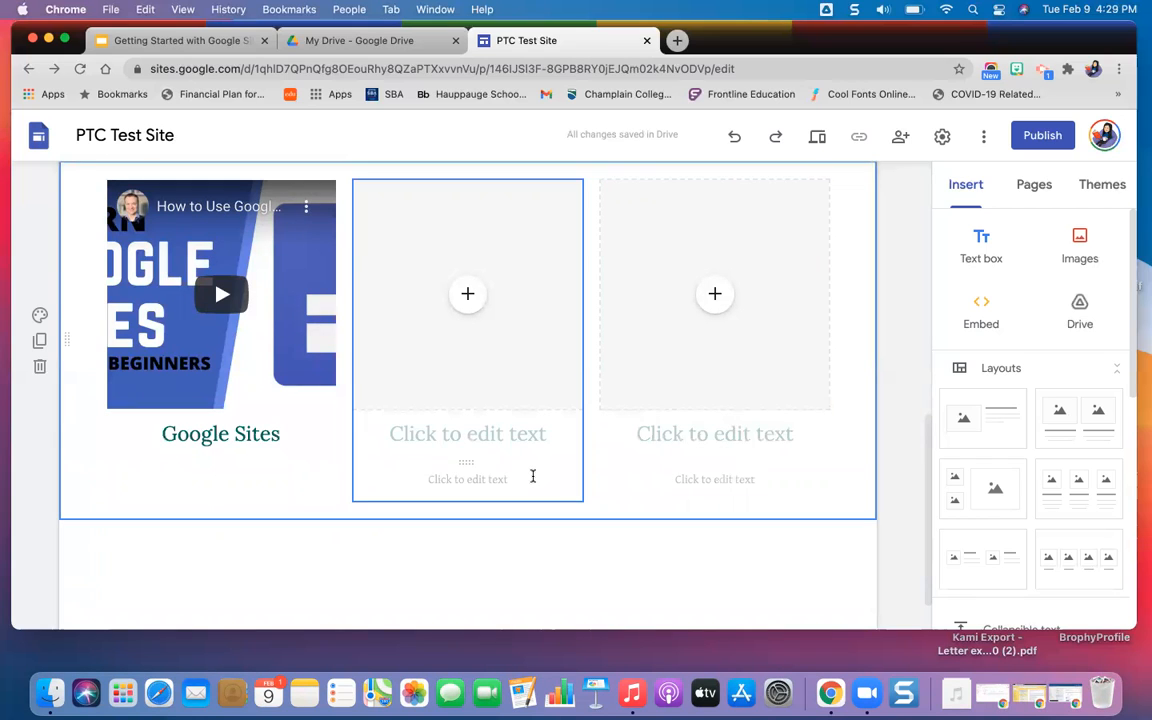
Delete the empty small text boxes beneath the headings of the second and third columns.
click(532, 476)
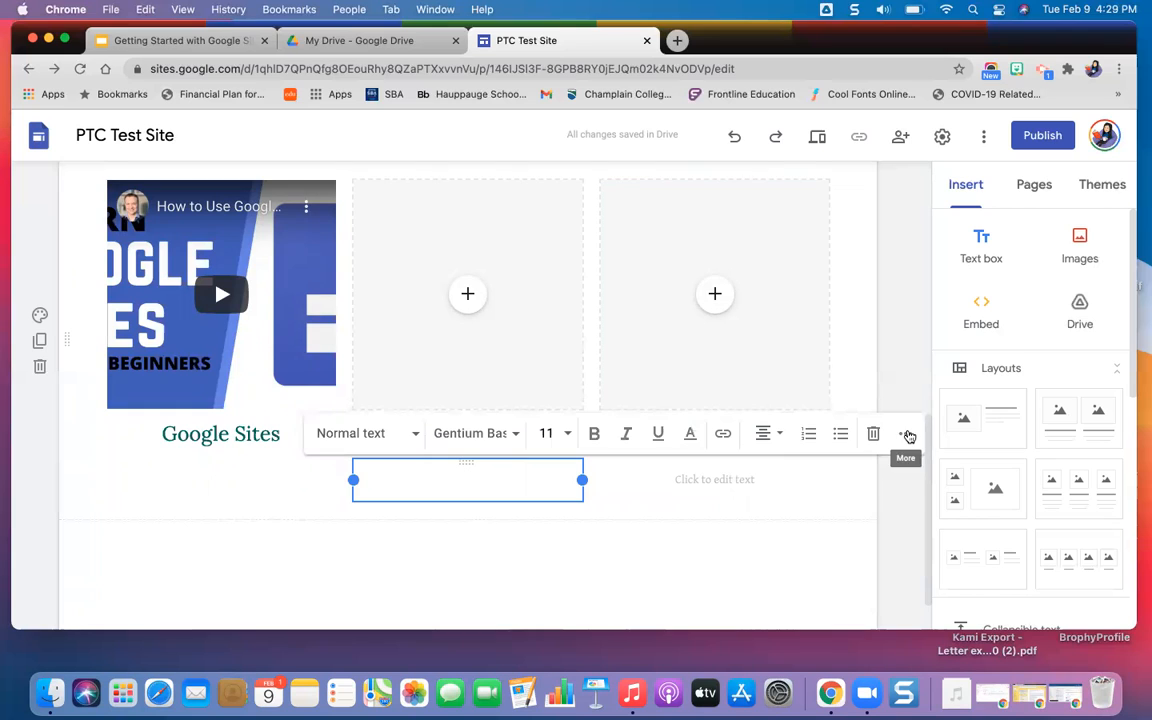
click(905, 434)
click(786, 393)
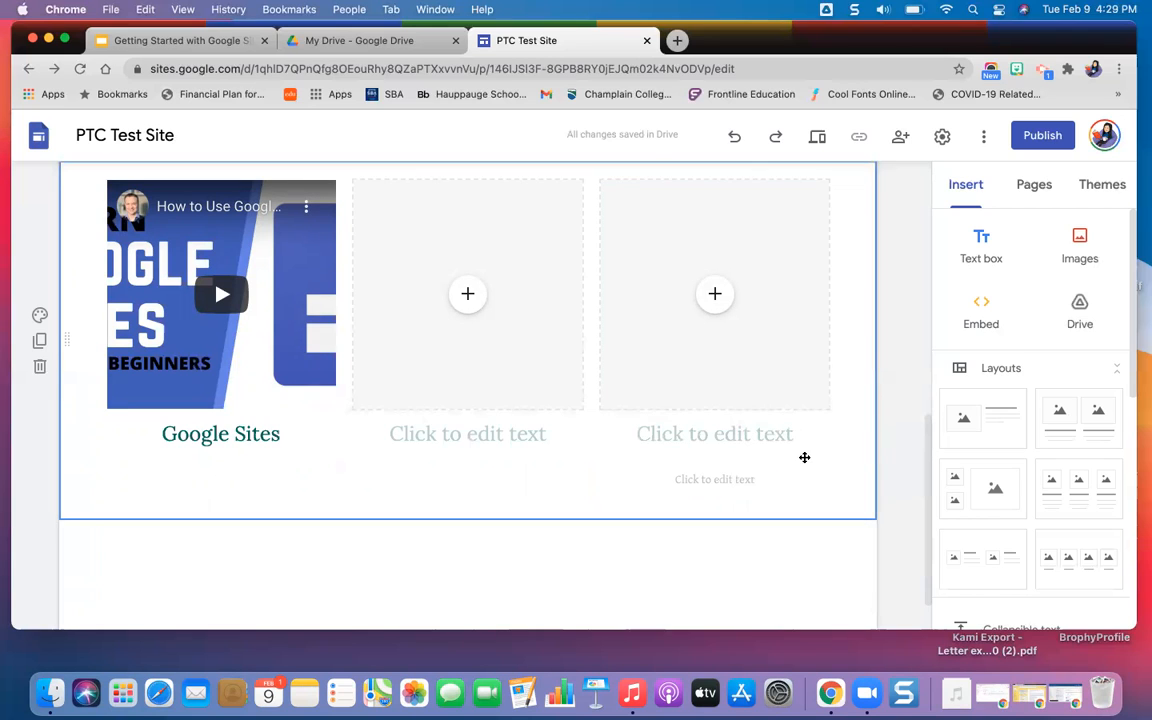
click(779, 485)
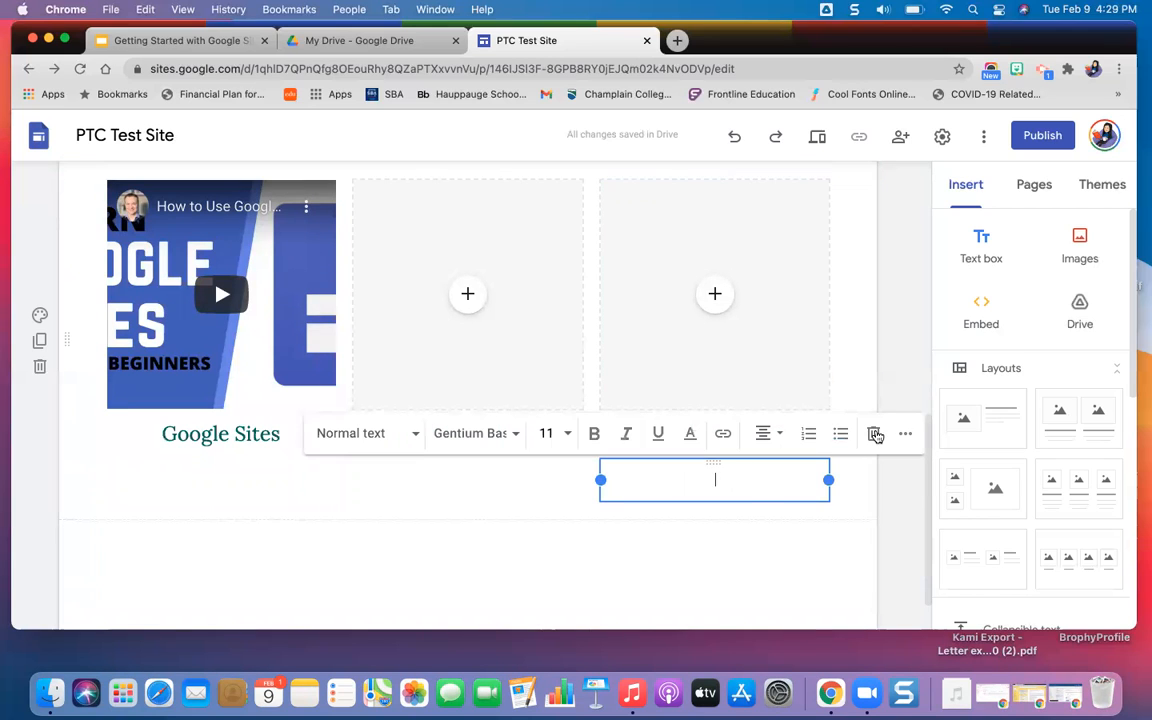
click(874, 433)
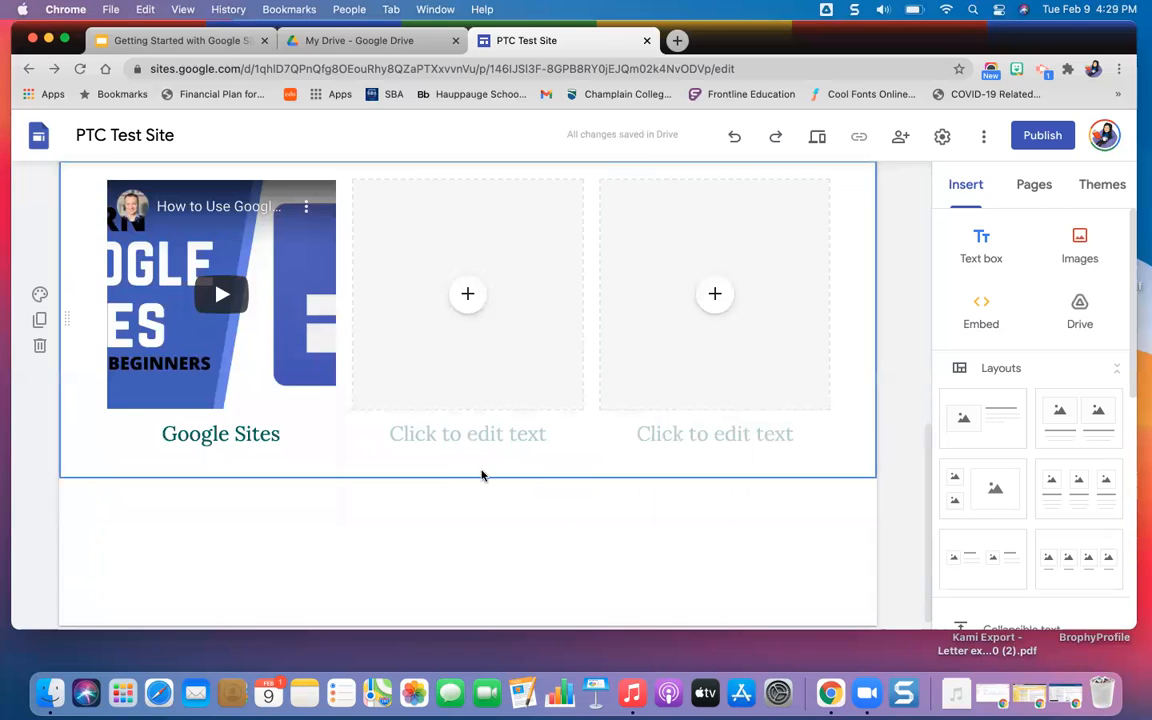
Search YouTube for "Google for Education" to fill the middle placeholder.
click(470, 297)
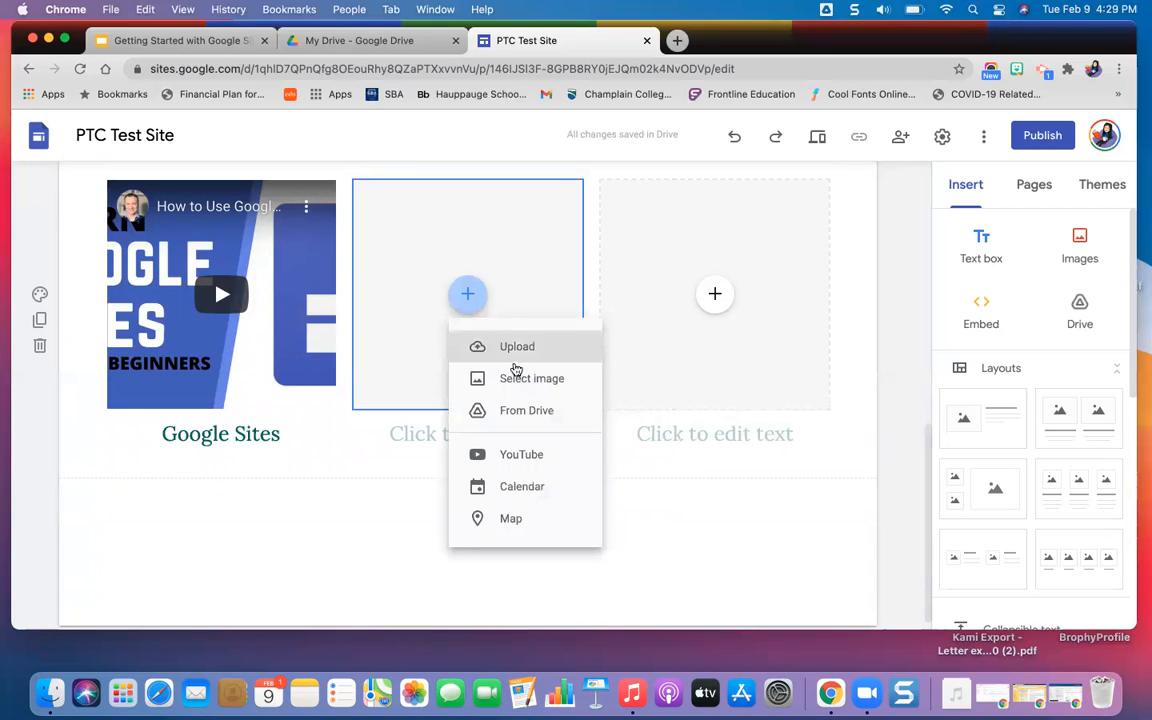
click(521, 466)
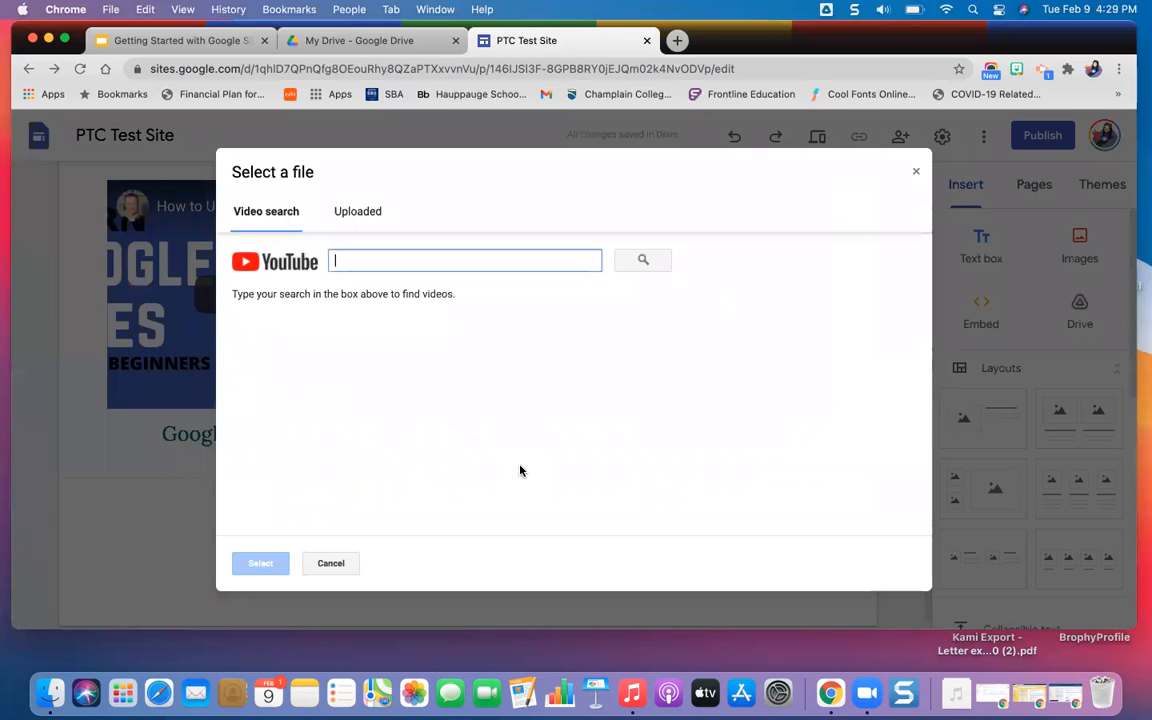
text(Google W)
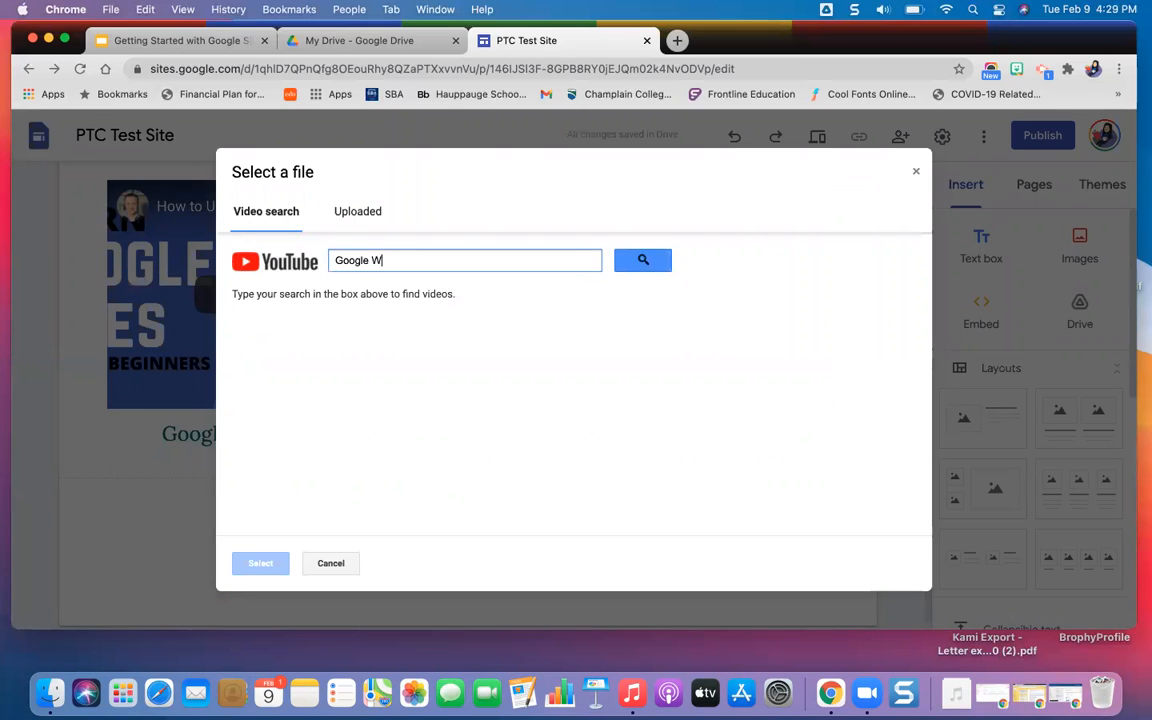
key(BackSpace)
text(foed Education)
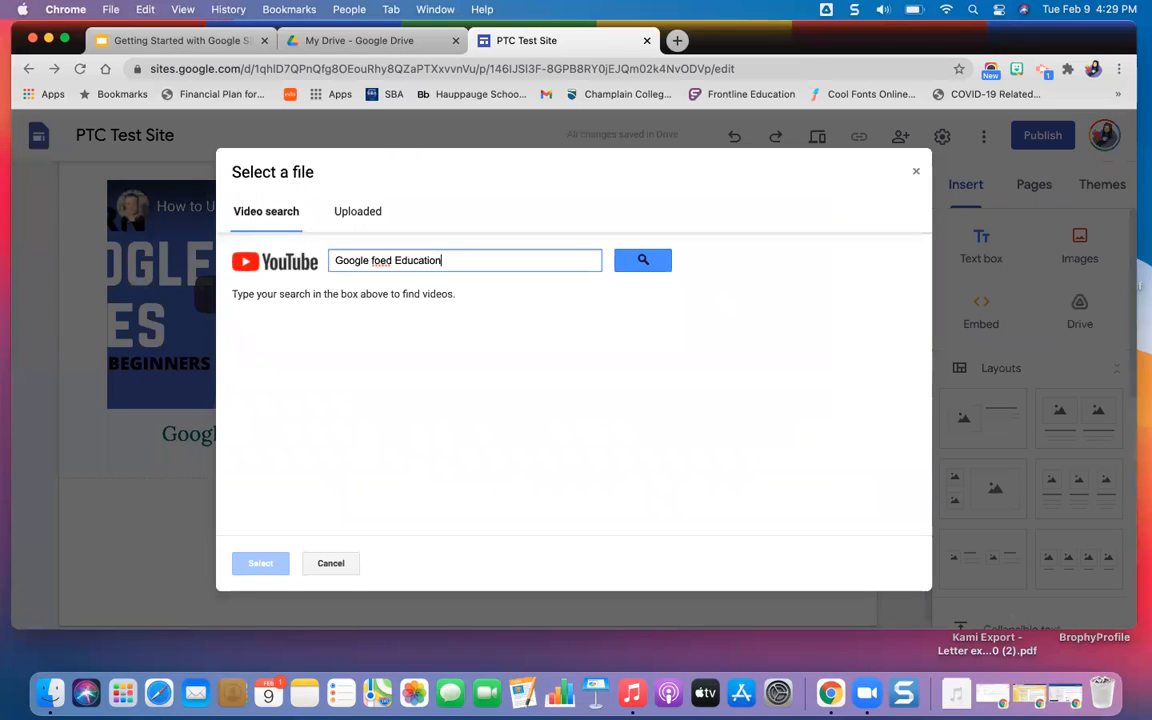
key(Return)
click(391, 260)
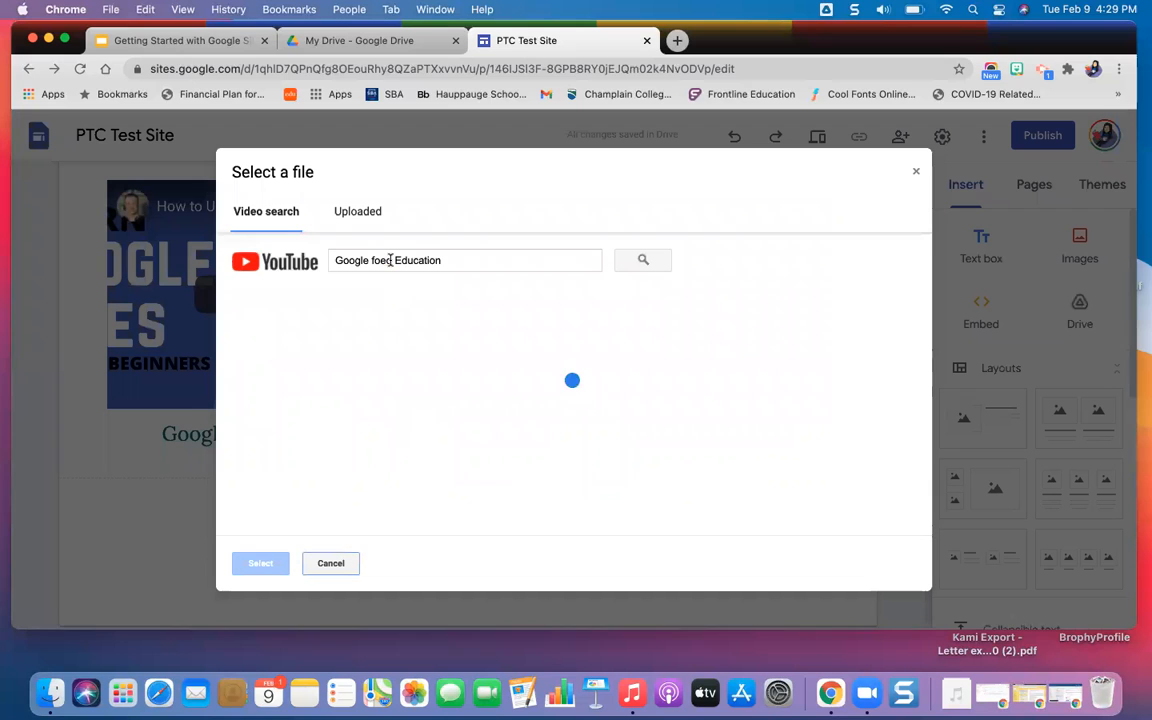
key(BackSpace)
key(BackSpace)
text(r)
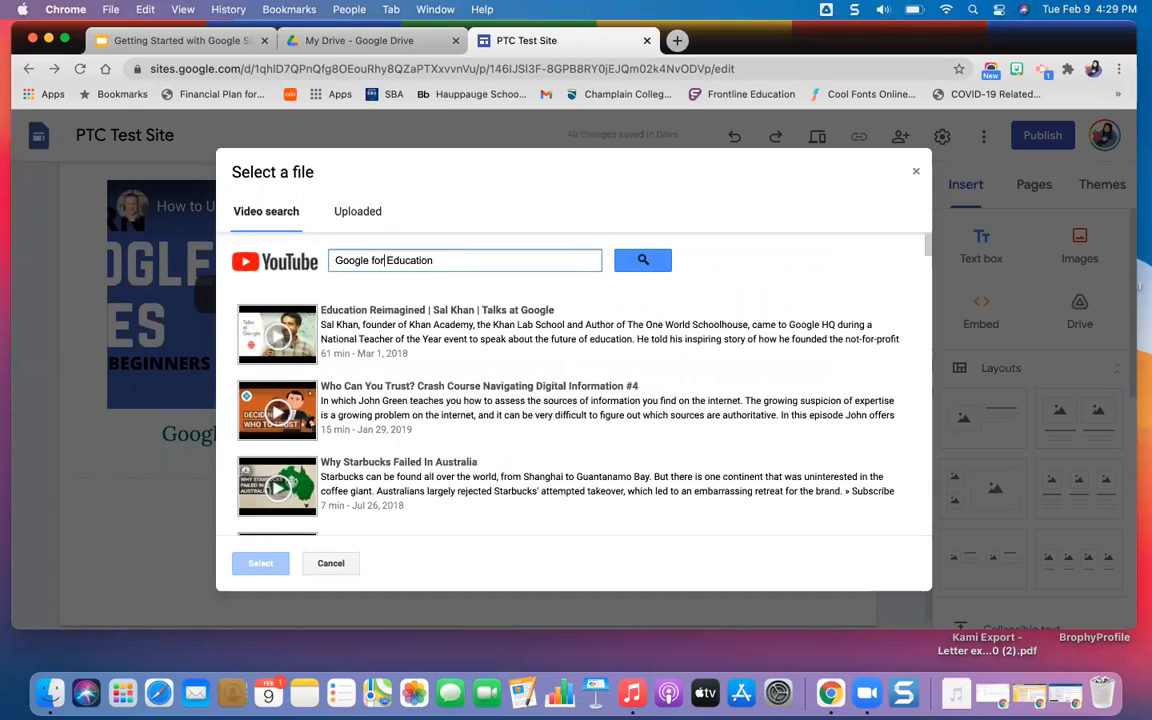
key(Return)
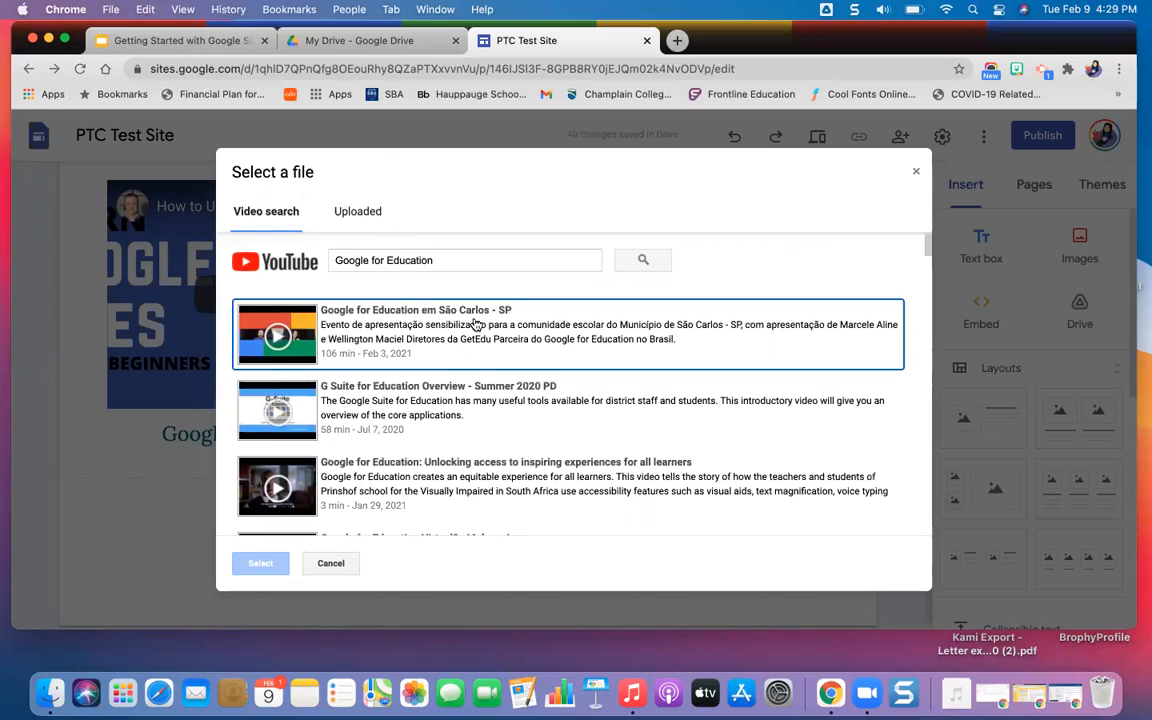
Insert the video "G Suite for Education Overview - Summer 2020 PD" into the middle placeholder and enter the heading "G Suite" beneath it.
click(477, 328)
click(441, 410)
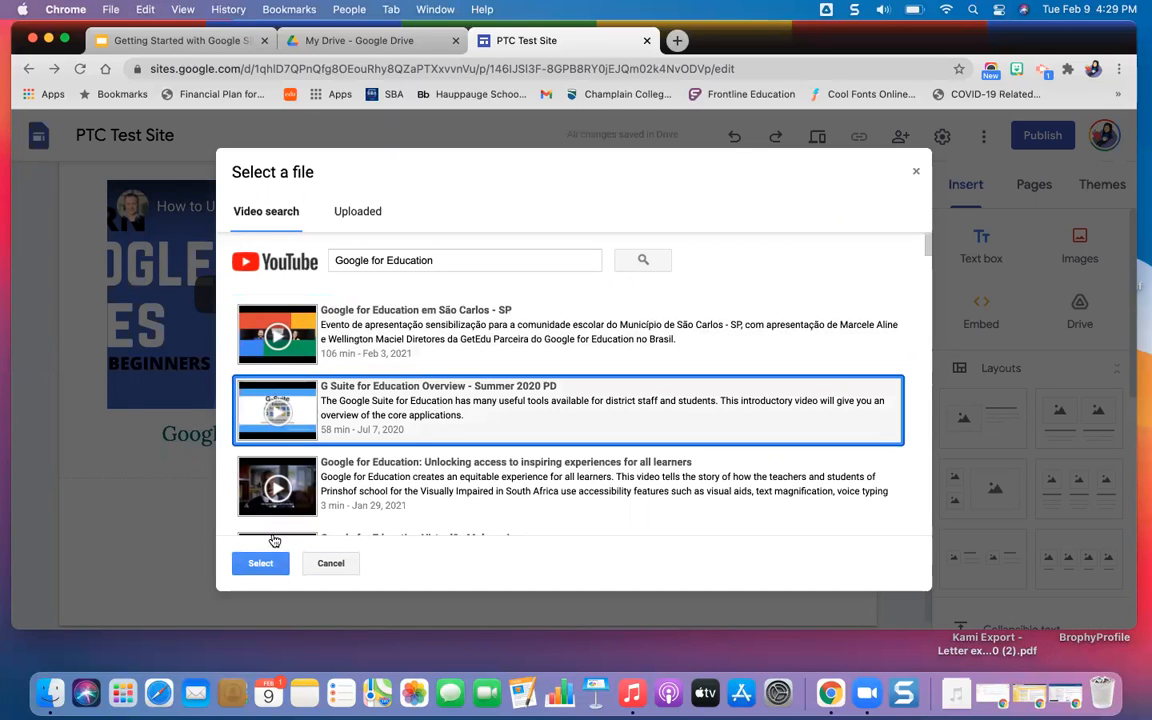
click(250, 562)
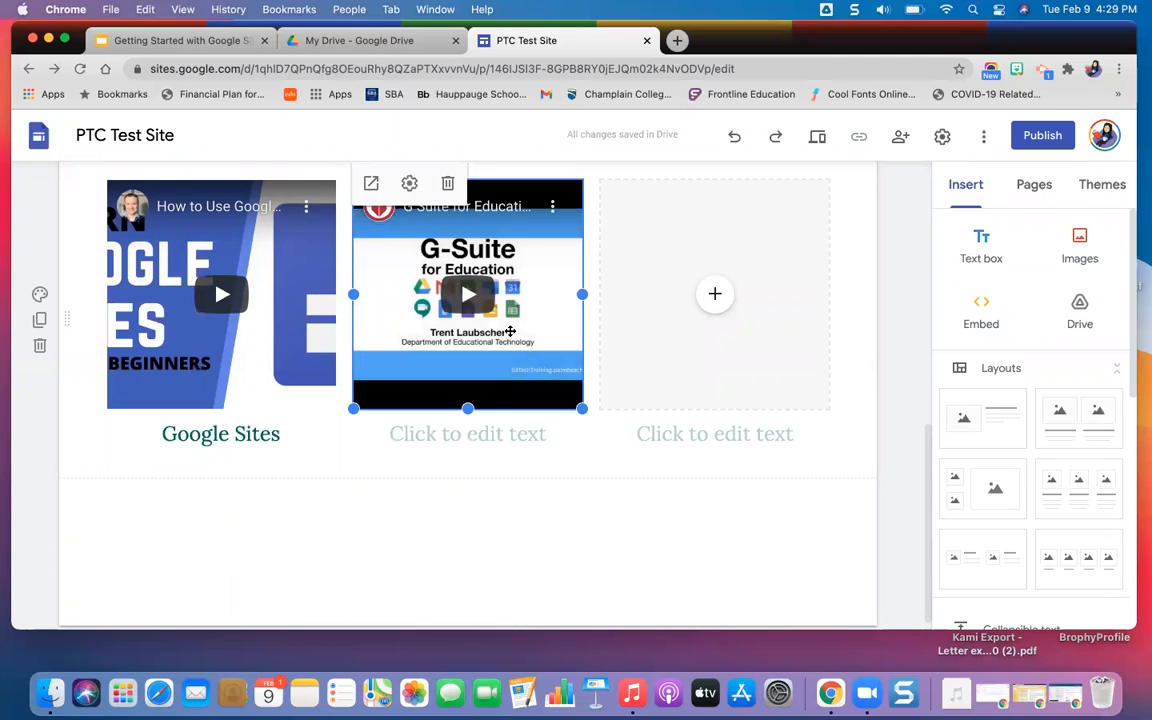
click(496, 434)
text(G Suite)
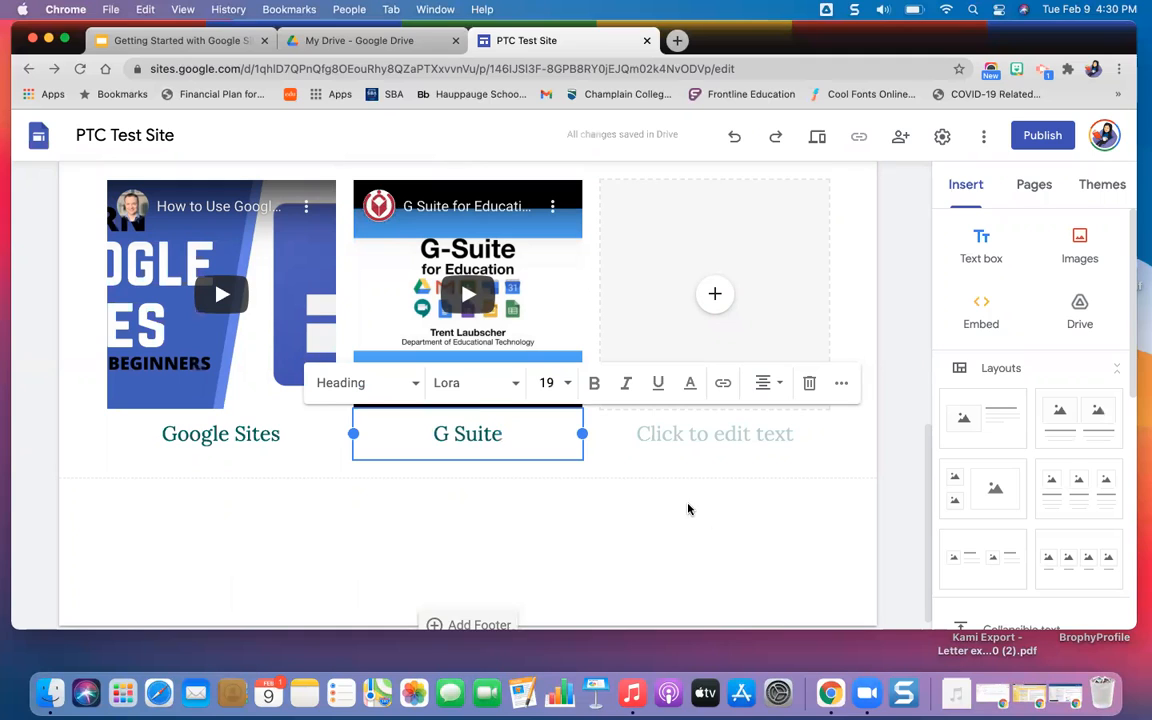
Review the layouts and other elements that can be inserted into the page.
scroll(697, 503, up, 1)
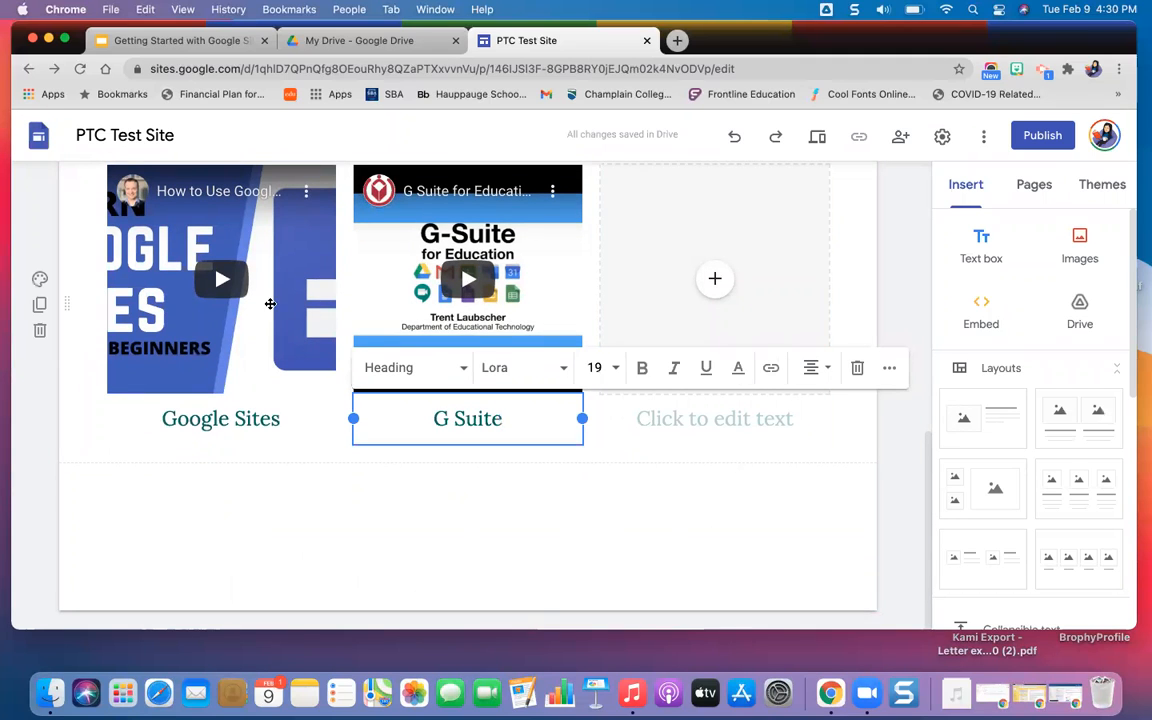
scroll(1023, 445, down, 2)
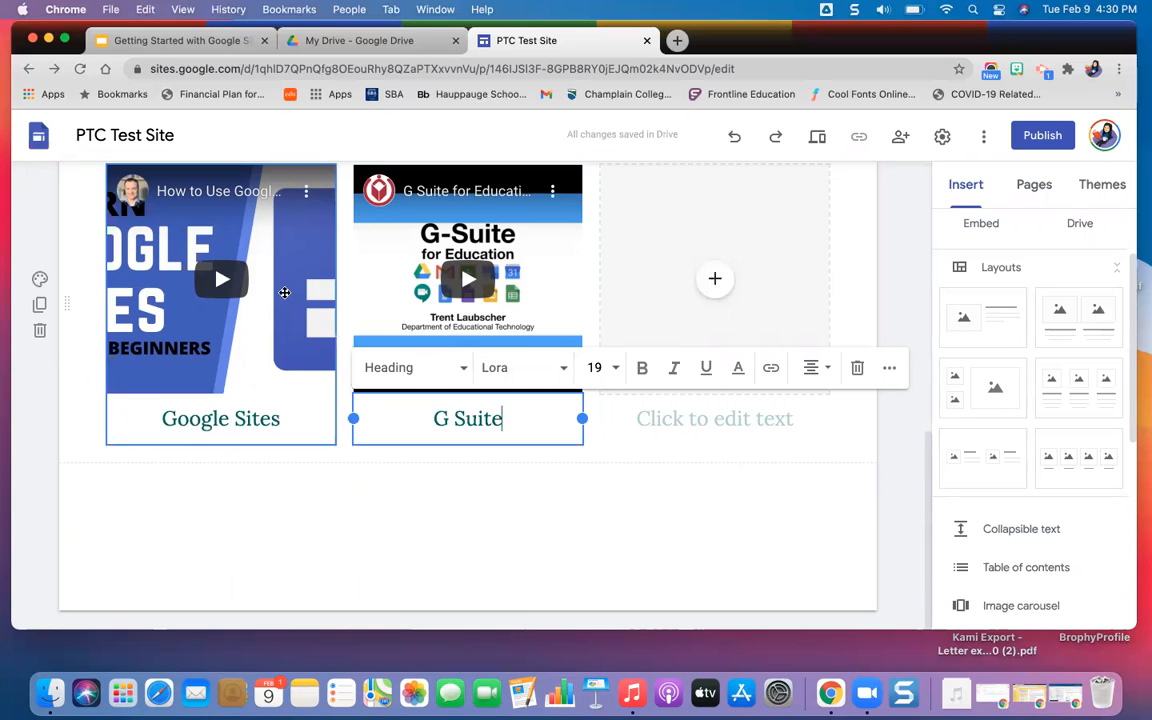
drag(285, 292, 193, 238)
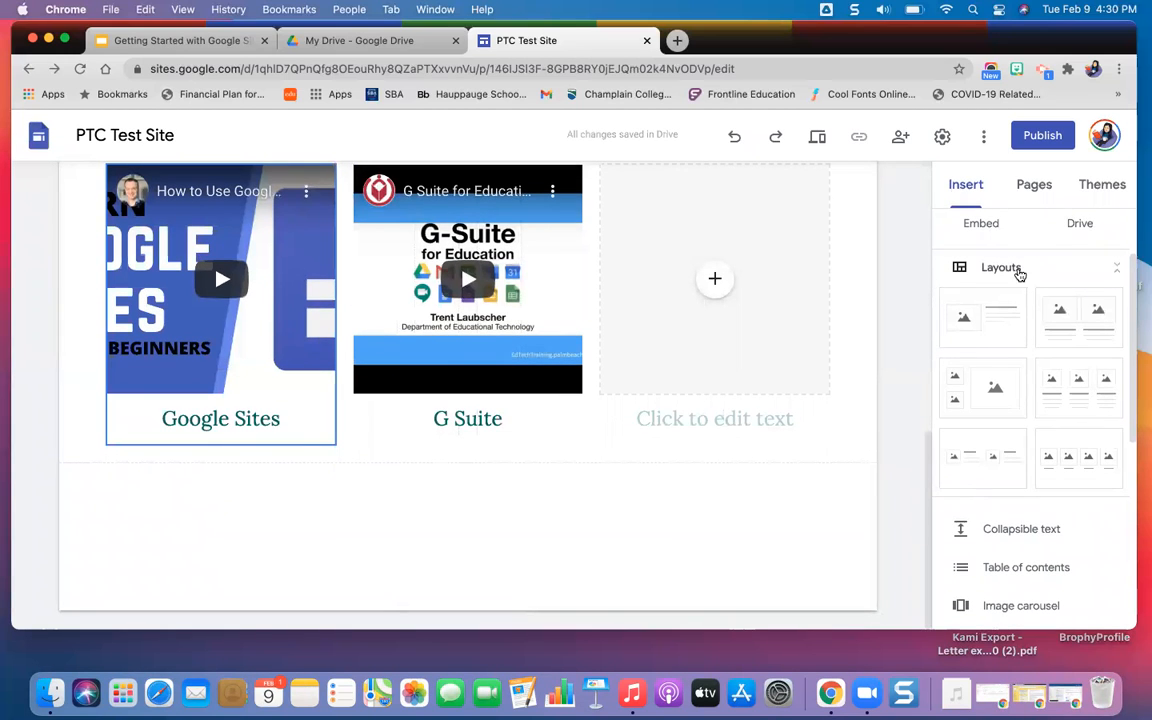
scroll(1041, 455, down, 3)
scroll(1042, 456, down, 3)
scroll(1042, 456, up, 2)
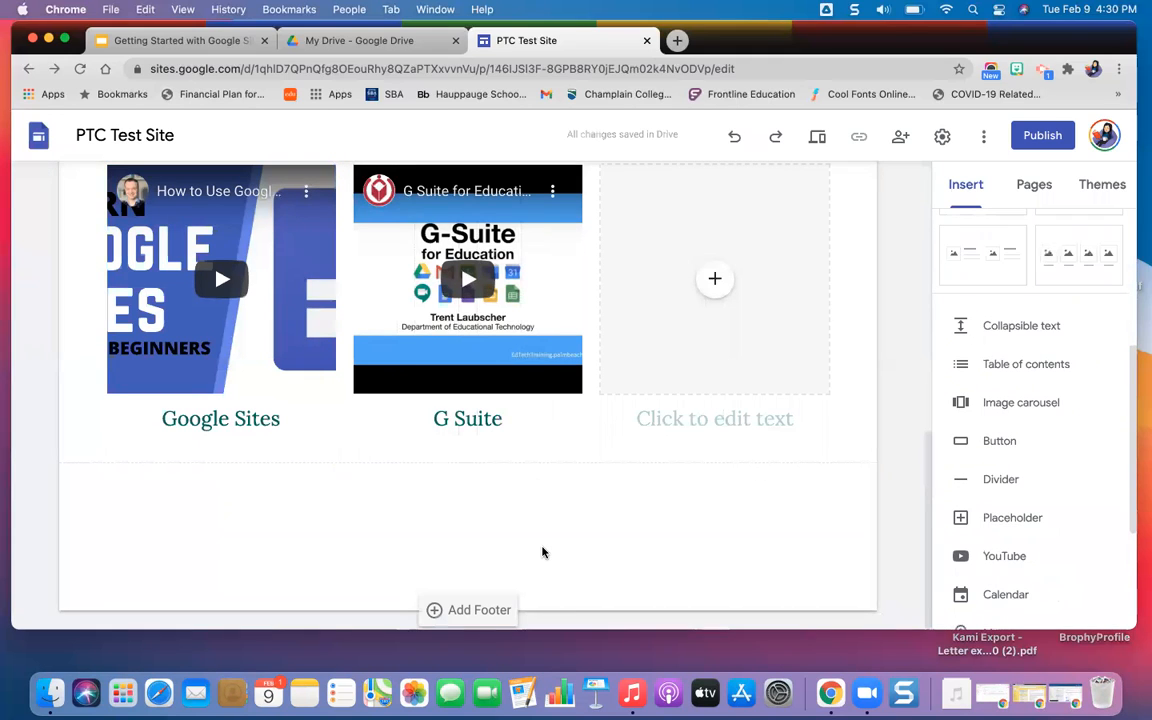
Try the Emphasis 1 background on the section with the logo and slides, and set it to Emphasis 2.
scroll(542, 553, up, 5)
scroll(26, 573, down, 2)
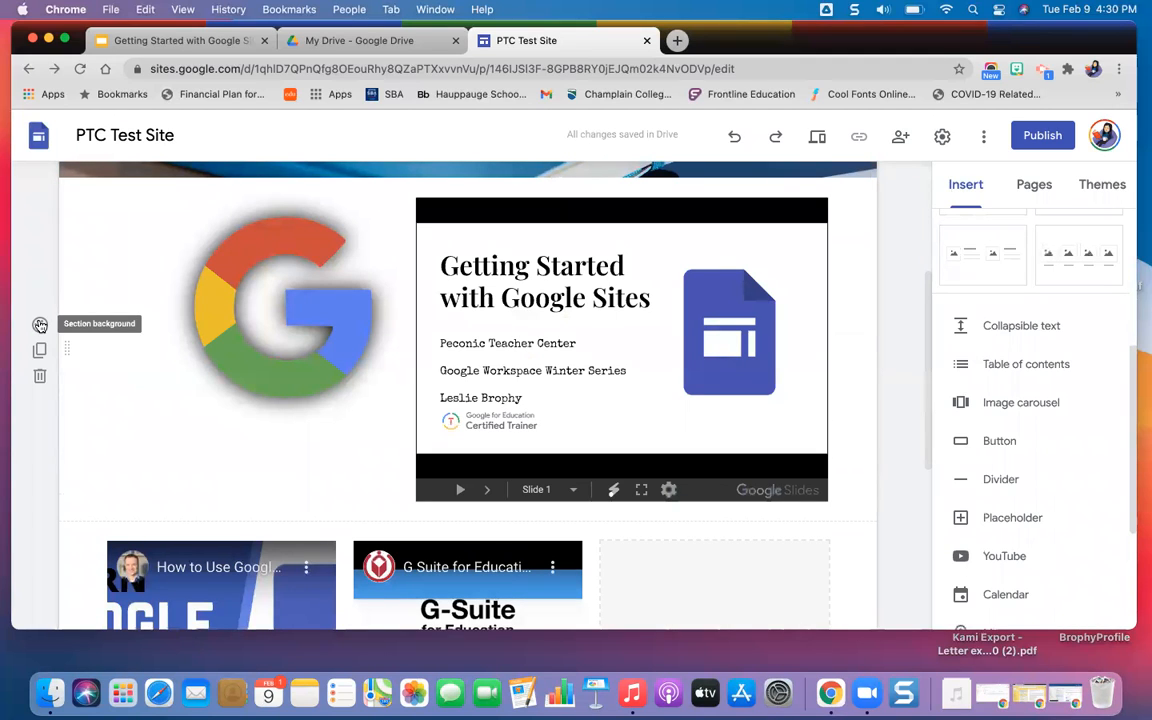
click(40, 325)
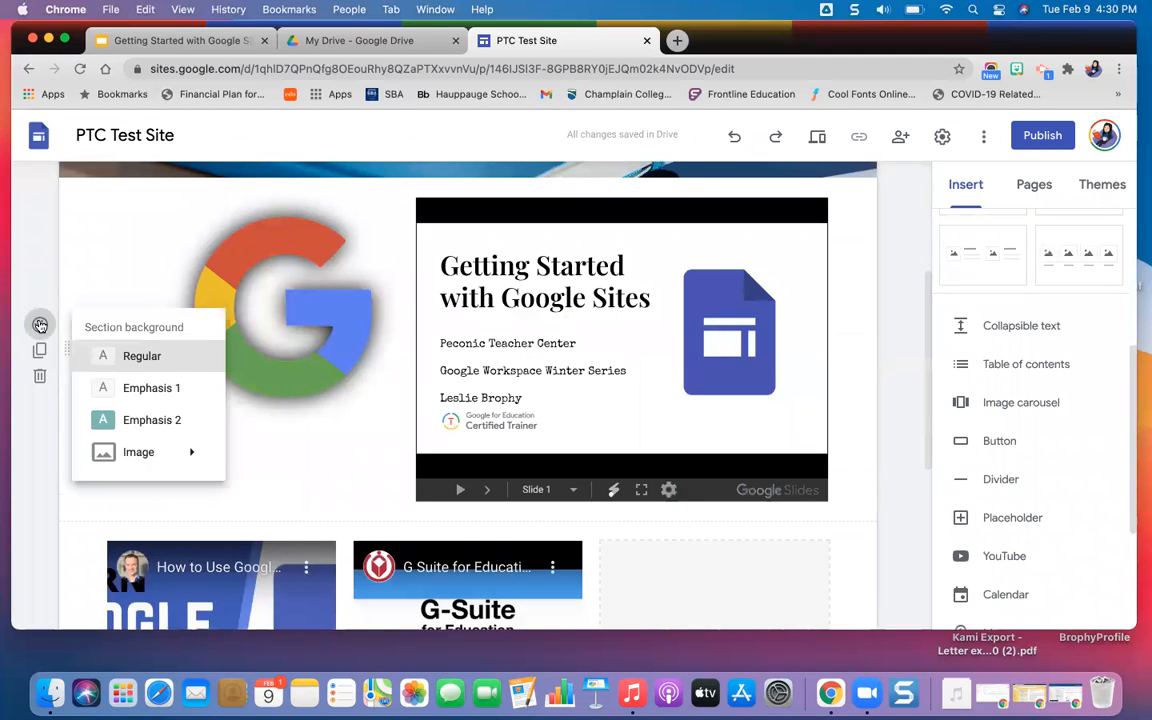
click(170, 393)
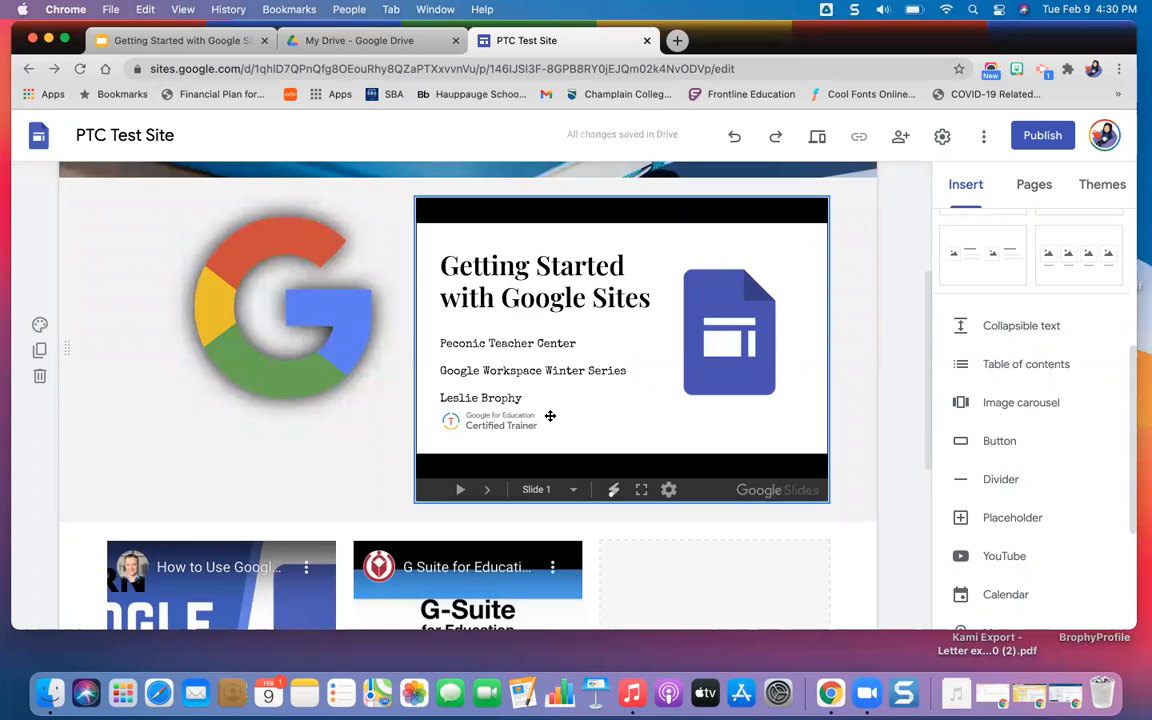
click(40, 324)
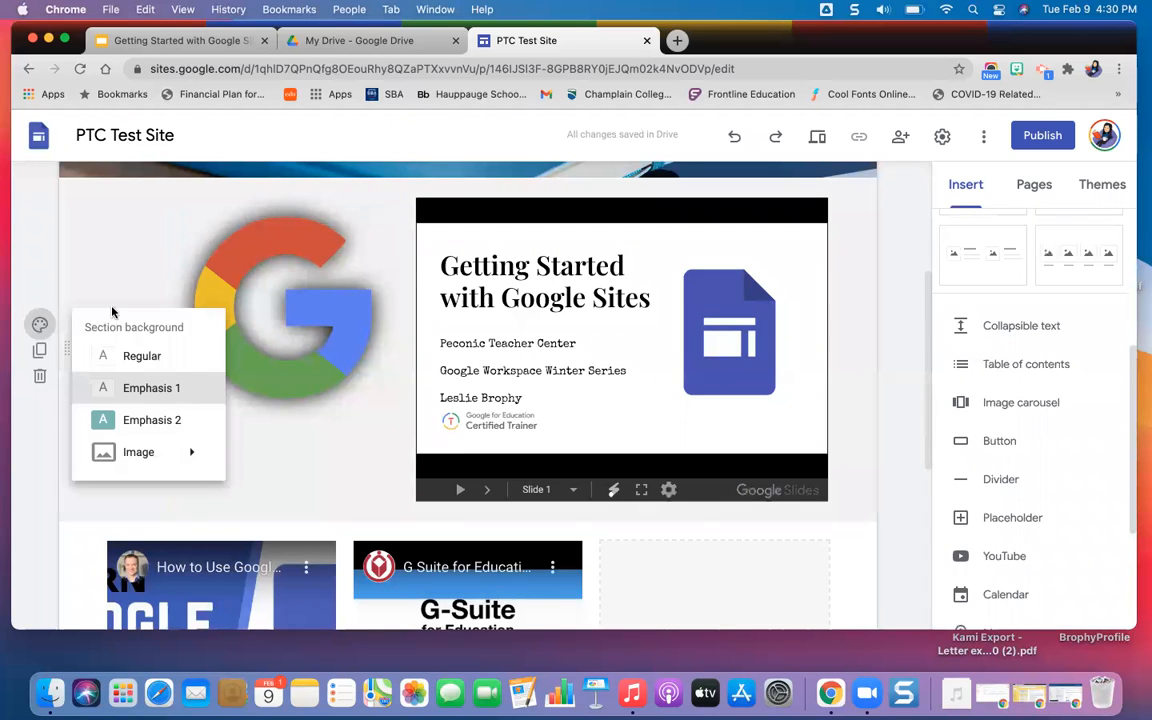
click(179, 424)
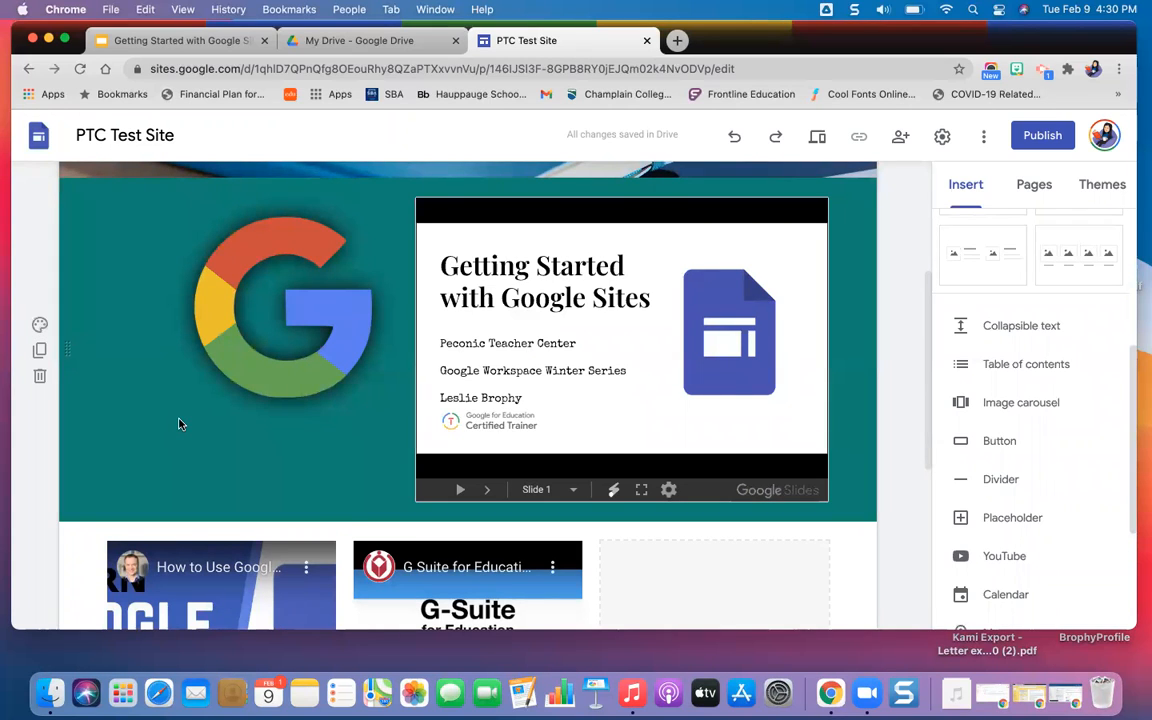
Look at the image options for the background of the section with the logo and slides, and set the background to Regular.
scroll(179, 424, down, 3)
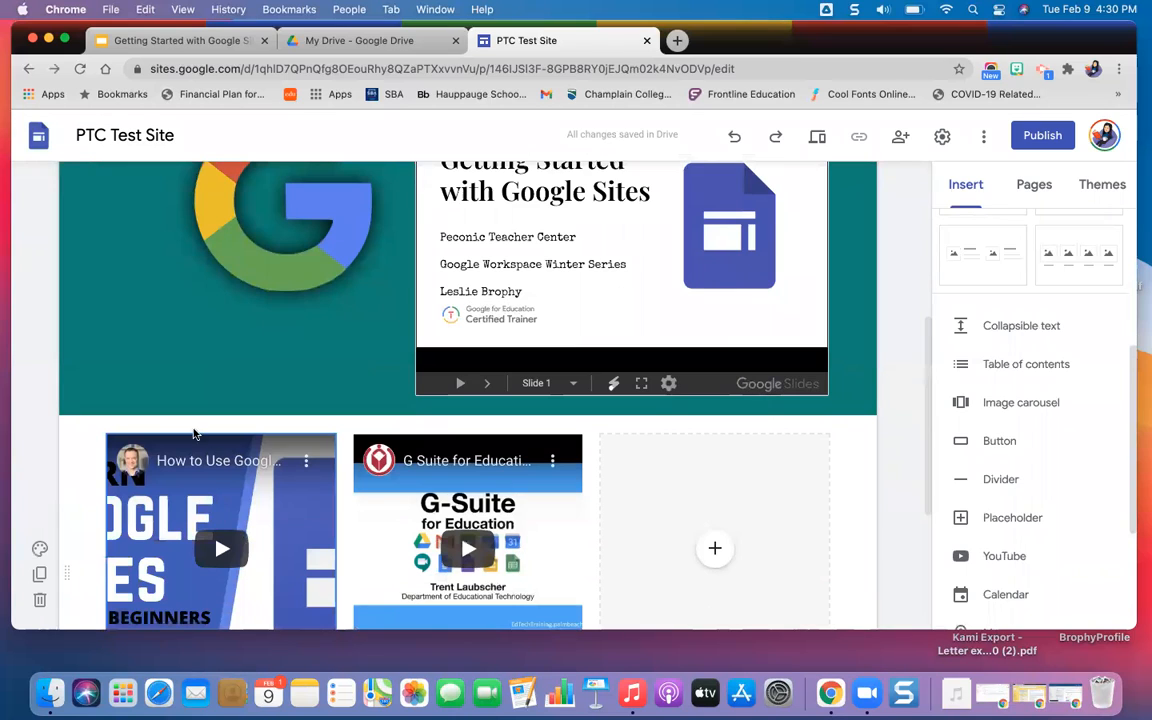
scroll(200, 376, up, 4)
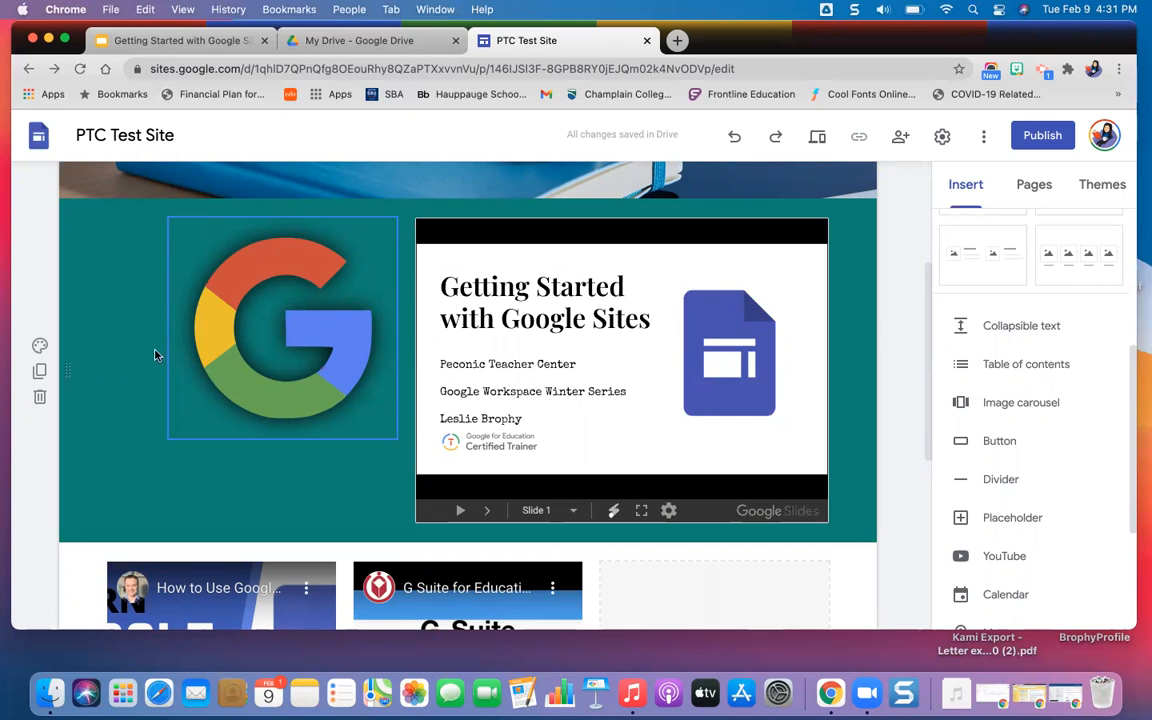
click(40, 345)
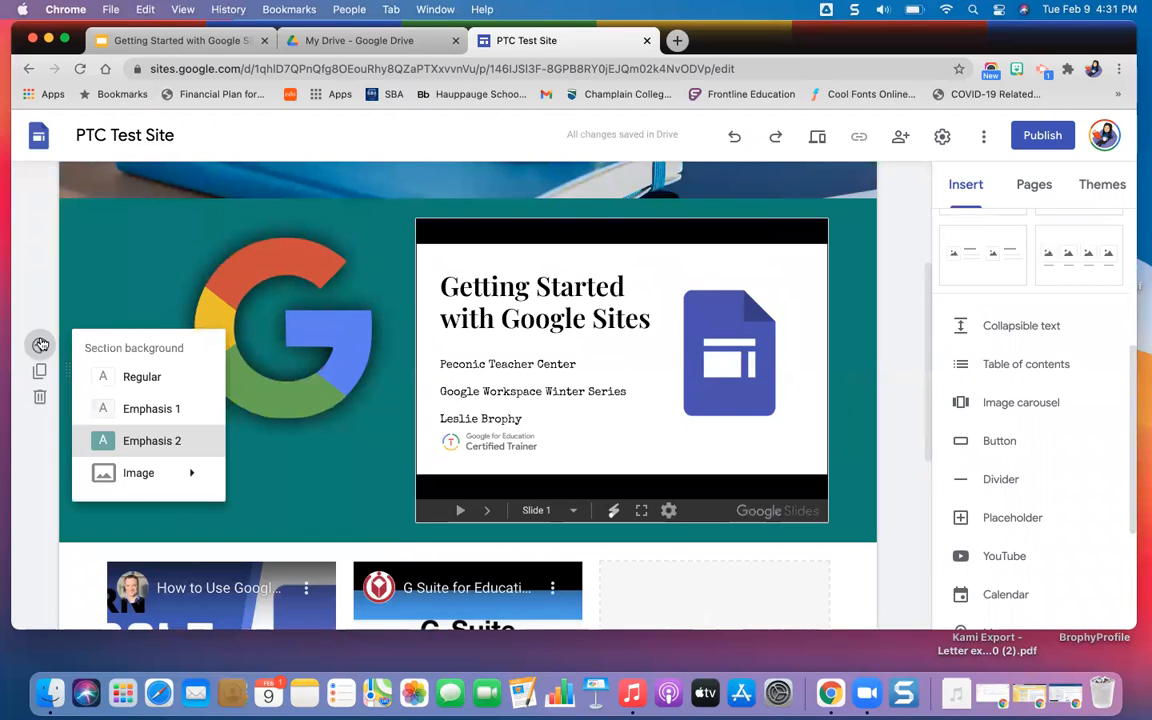
mouse_move(145, 475)
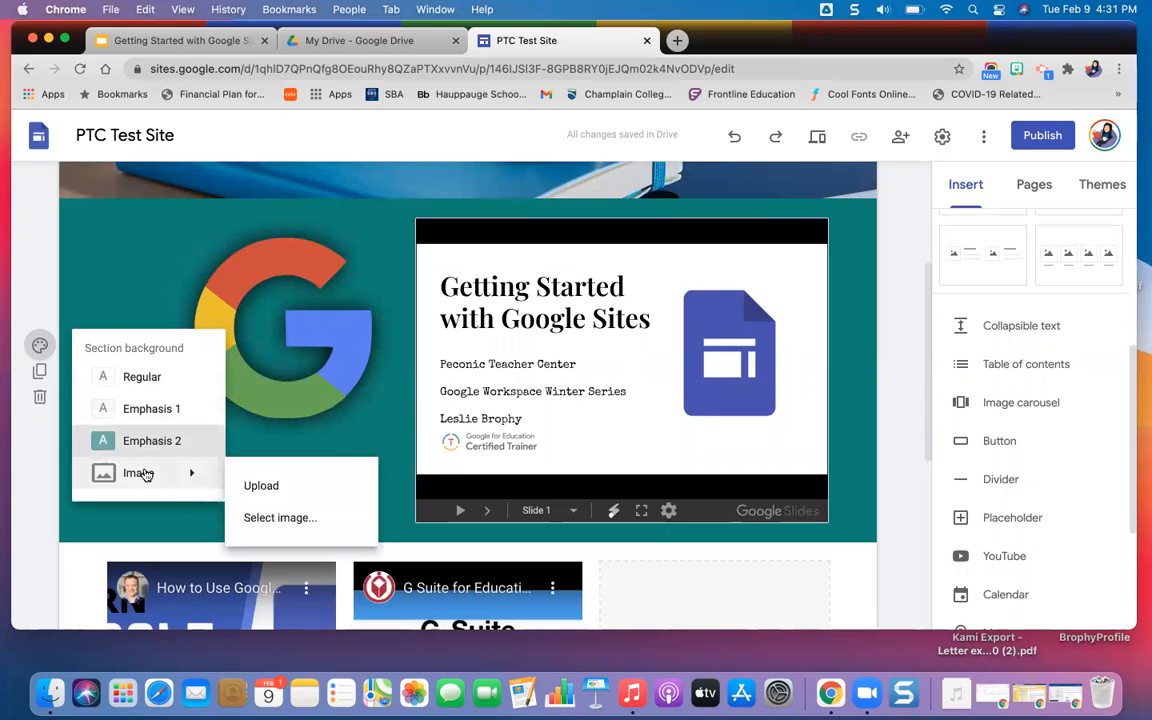
click(282, 485)
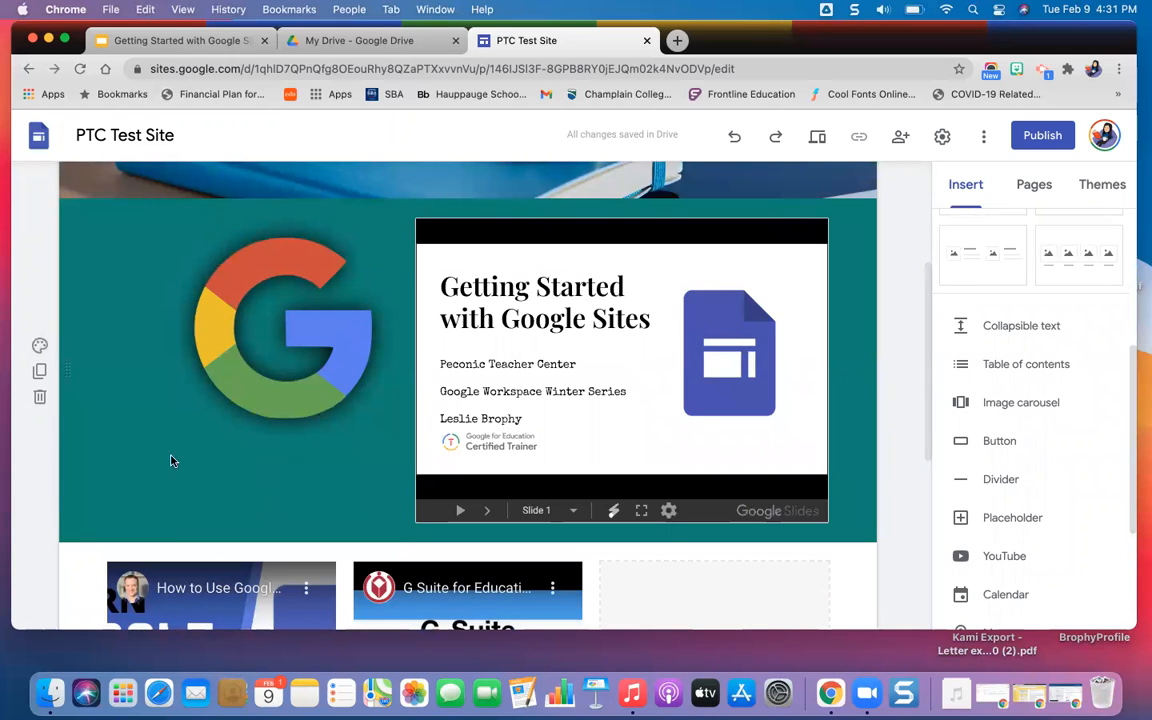
click(41, 346)
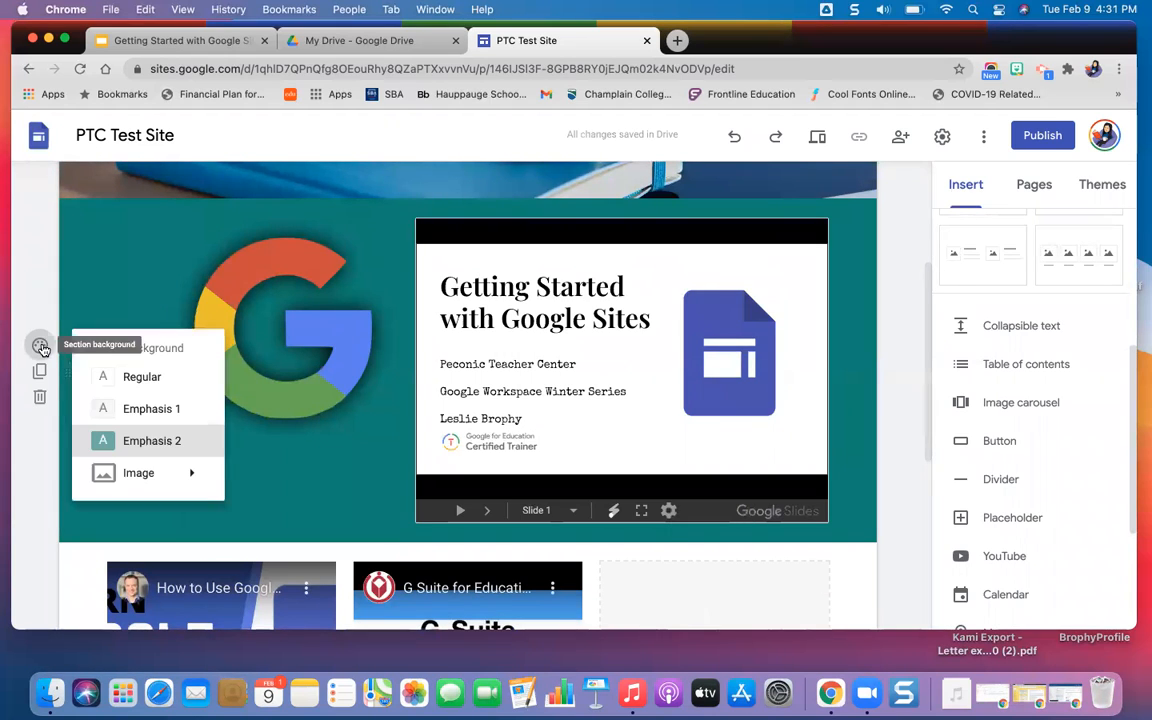
click(163, 388)
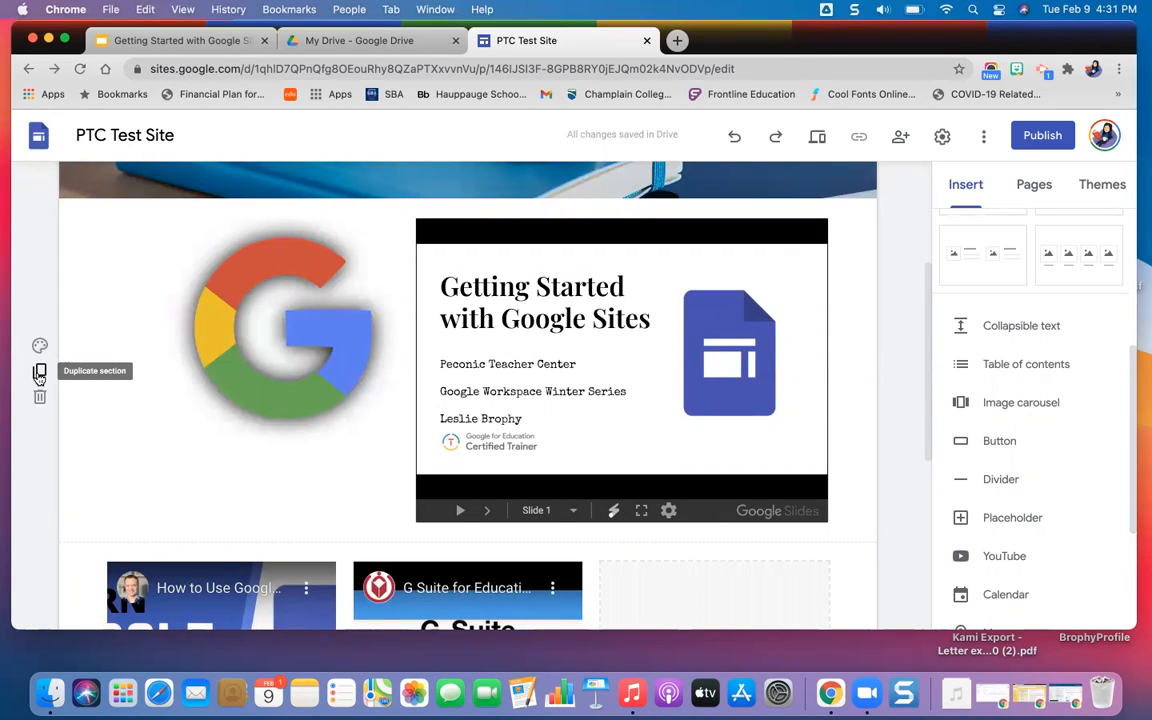
Duplicate the section with the captioned YouTube videos and delete the copy.
scroll(80, 498, down, 3)
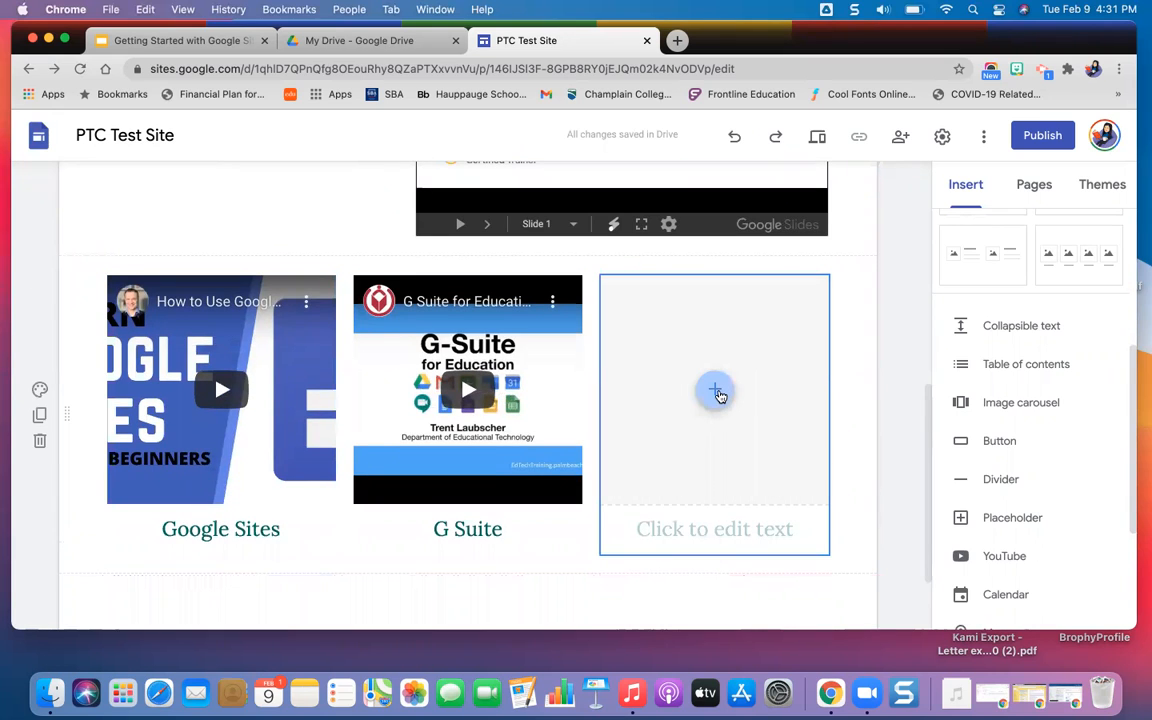
drag(641, 475, 298, 475)
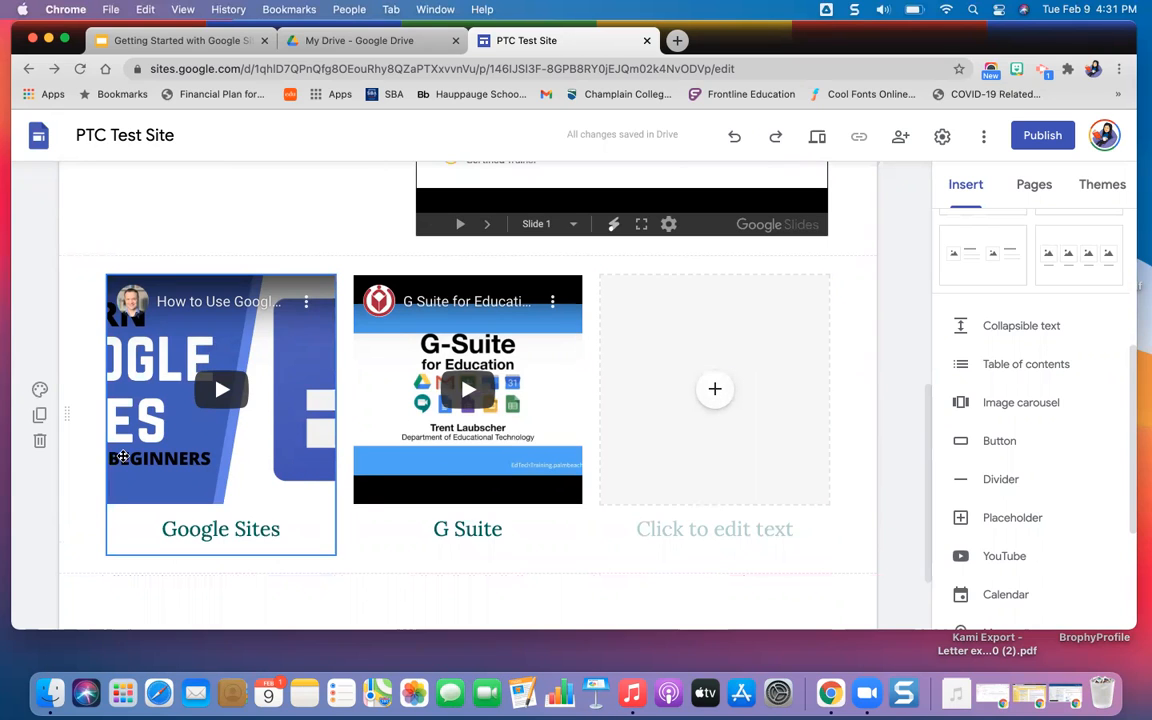
click(39, 414)
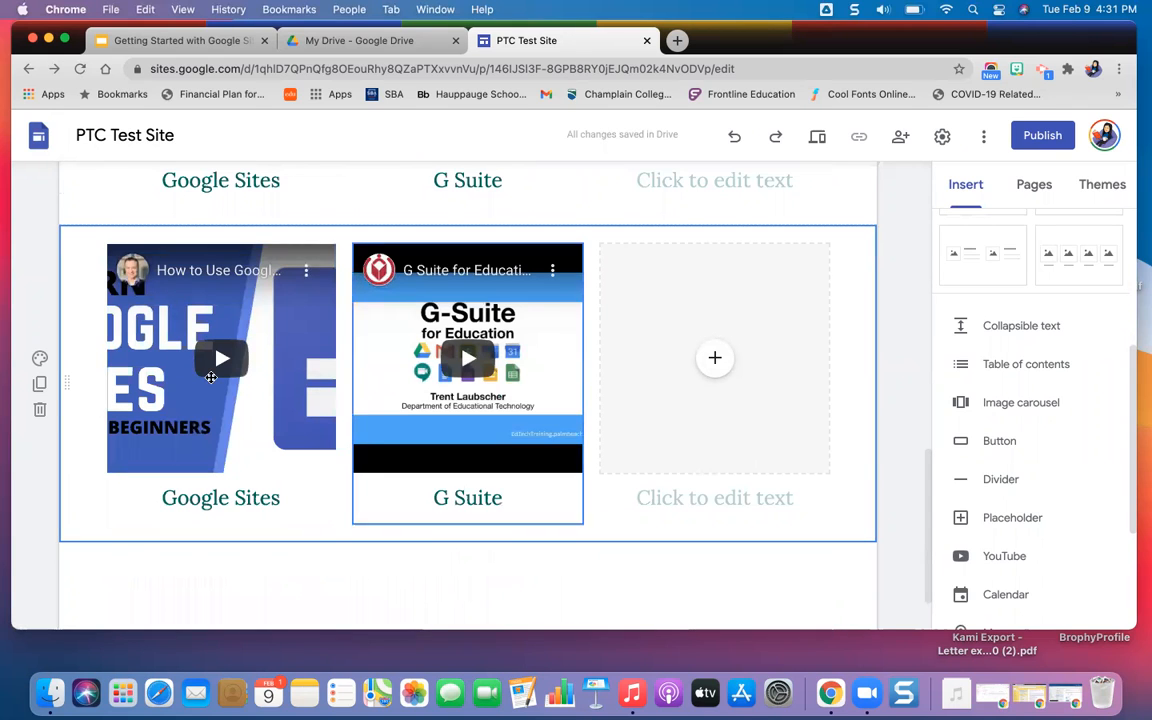
click(40, 410)
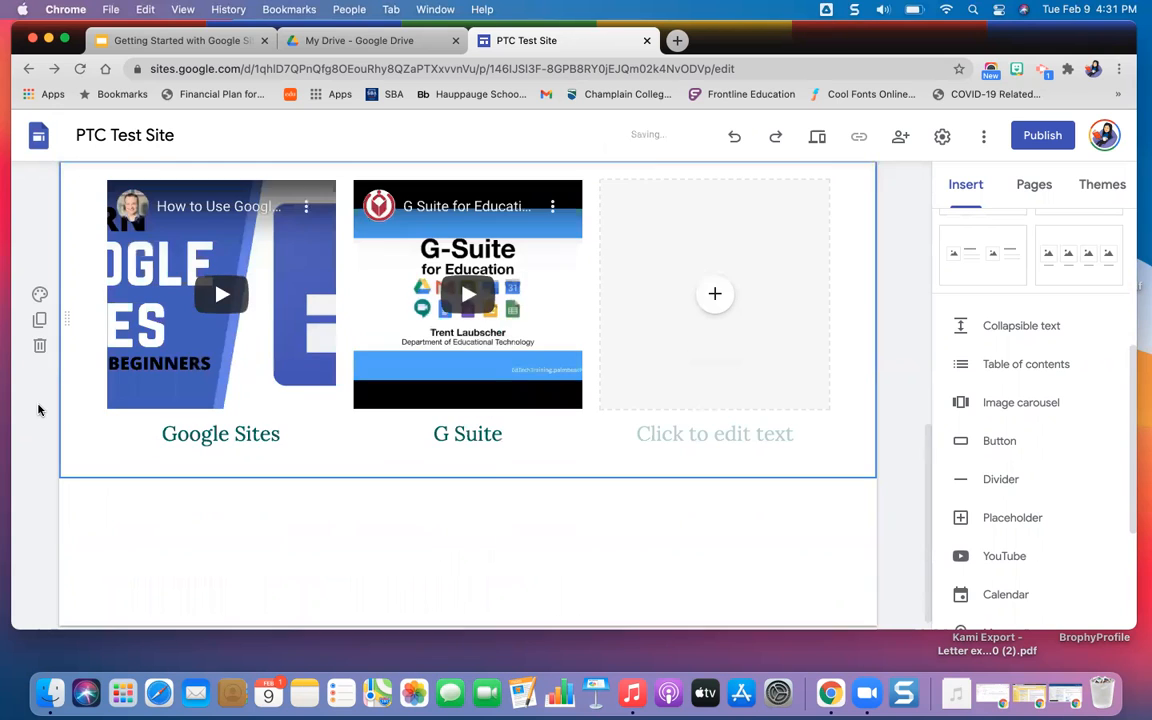
Move the section with the captioned YouTube videos above the section with the logo and slides.
scroll(311, 380, up, 5)
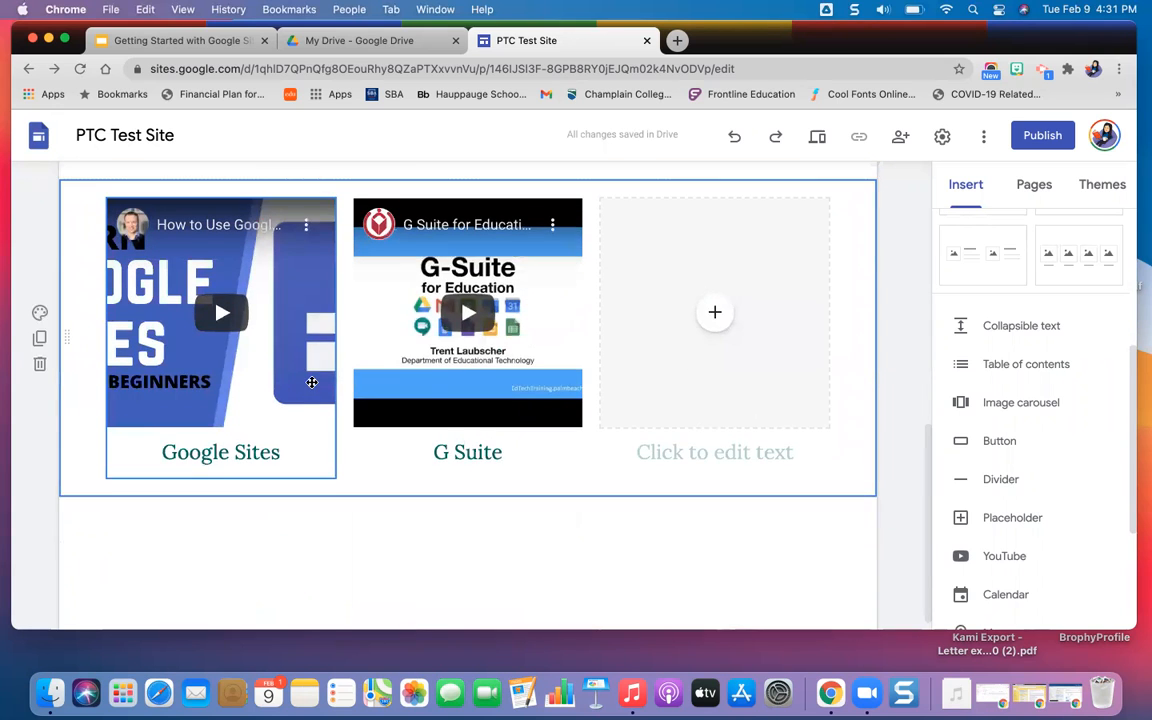
scroll(311, 382, up, 3)
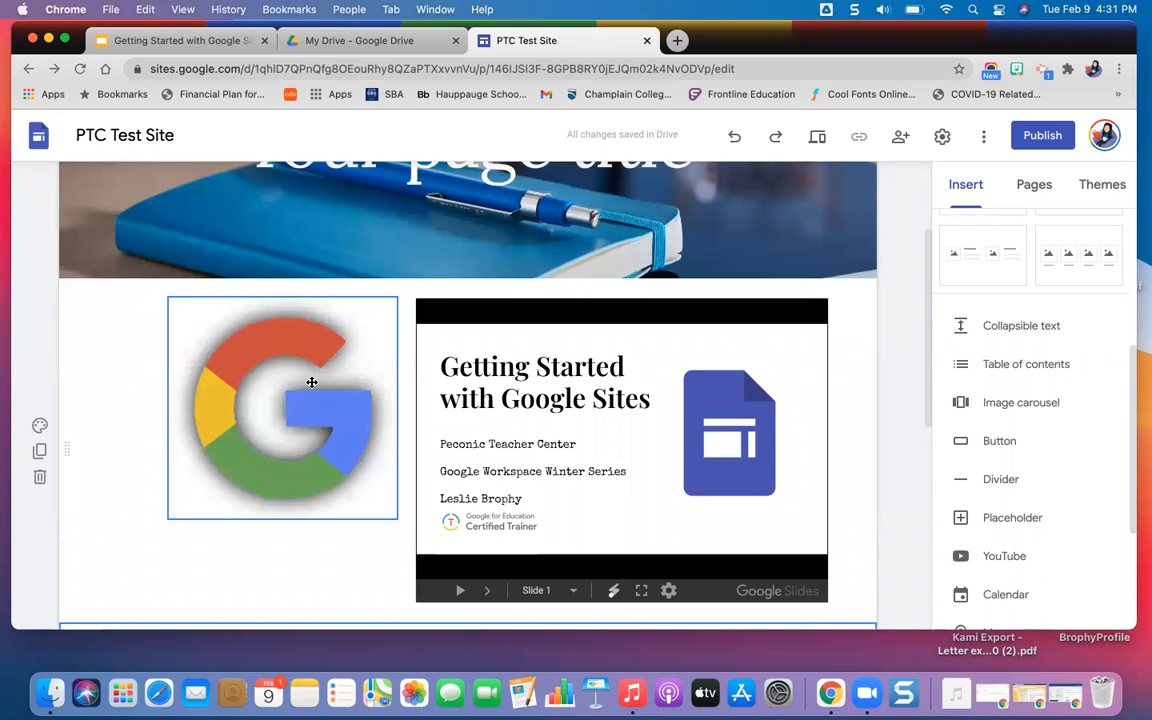
scroll(238, 467, down, 5)
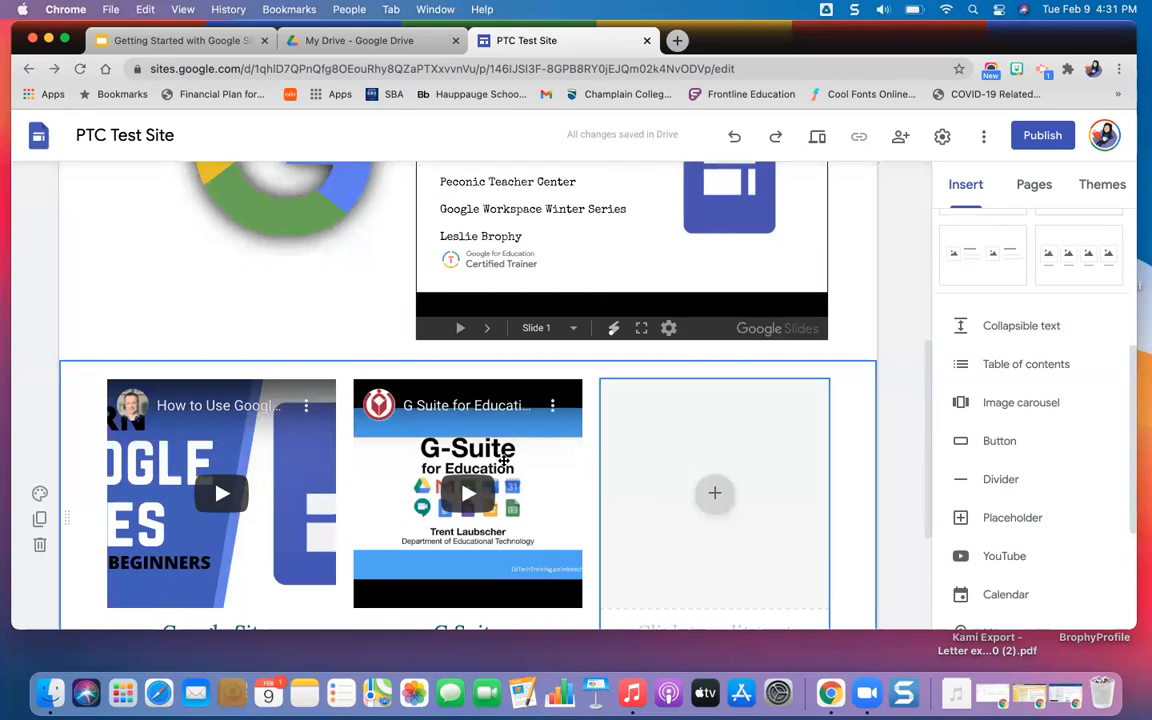
scroll(323, 305, up, 4)
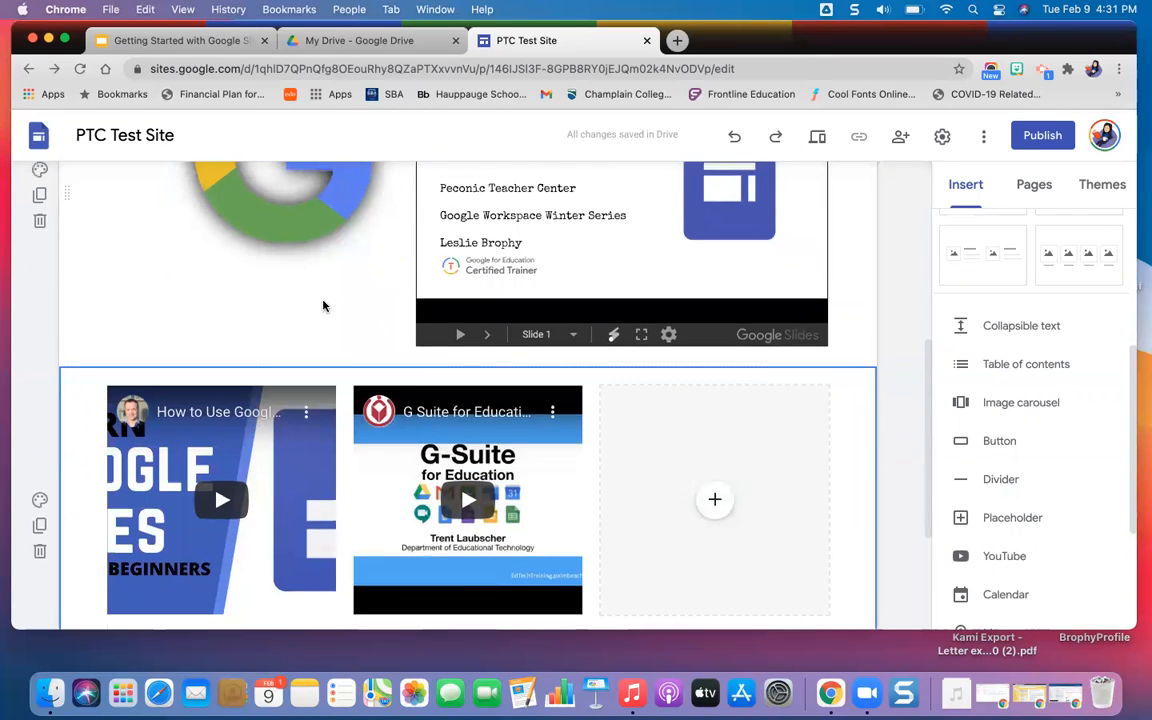
scroll(306, 314, down, 3)
scroll(268, 331, down, 2)
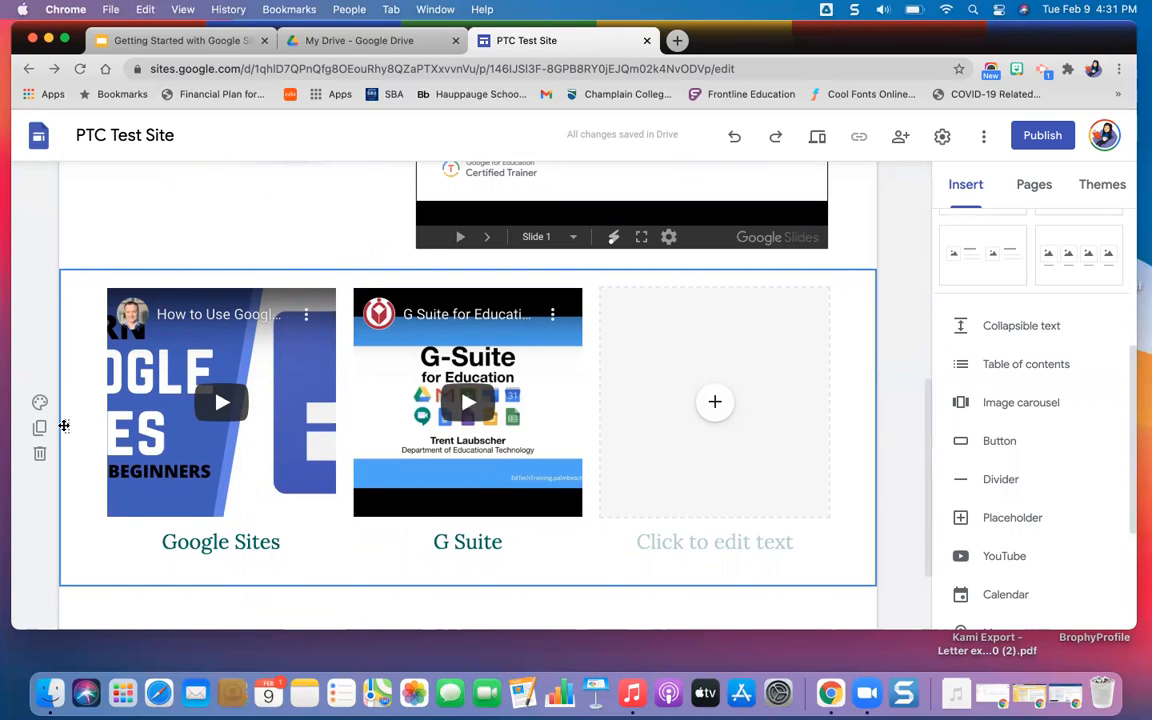
drag(65, 424, 85, 244)
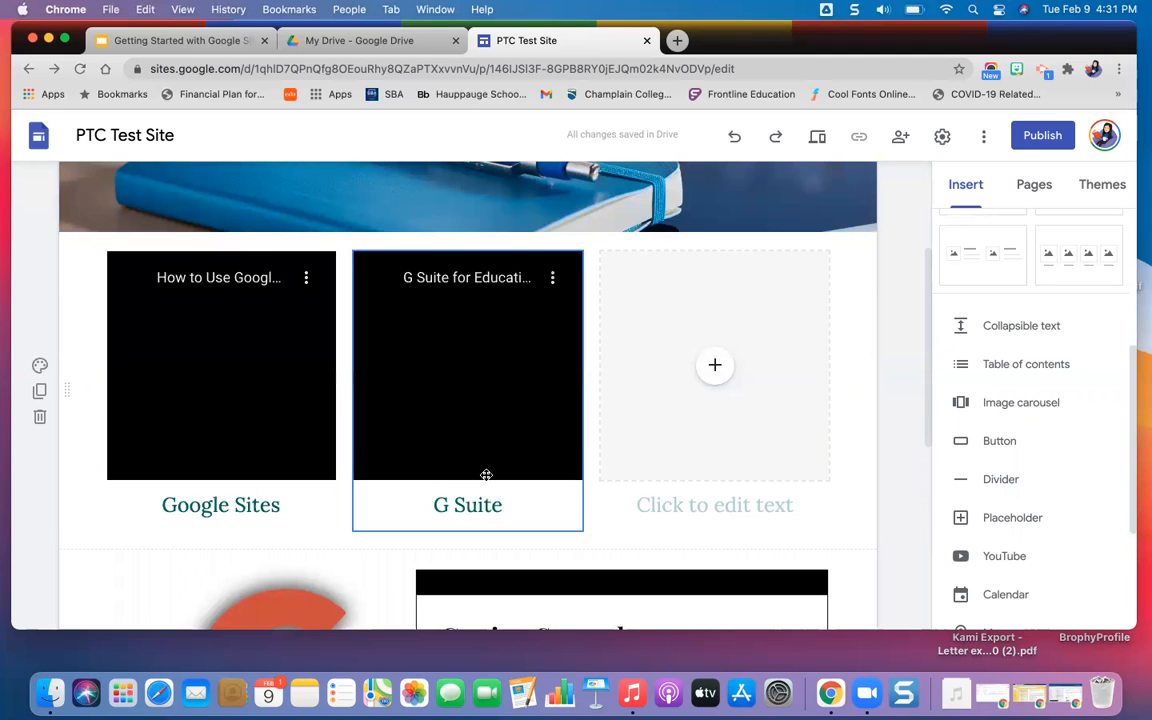
Preview the site and test the Google Sites tutorial video by playing, pausing and viewing it in full screen.
scroll(484, 470, down, 5)
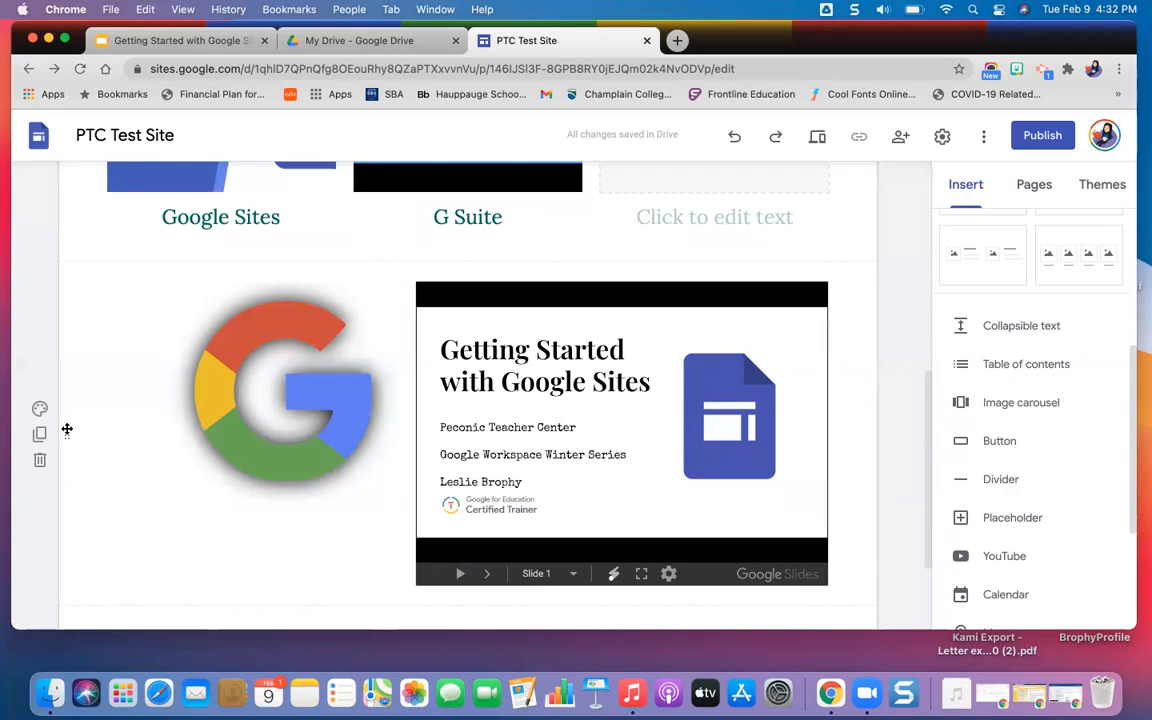
scroll(632, 248, up, 5)
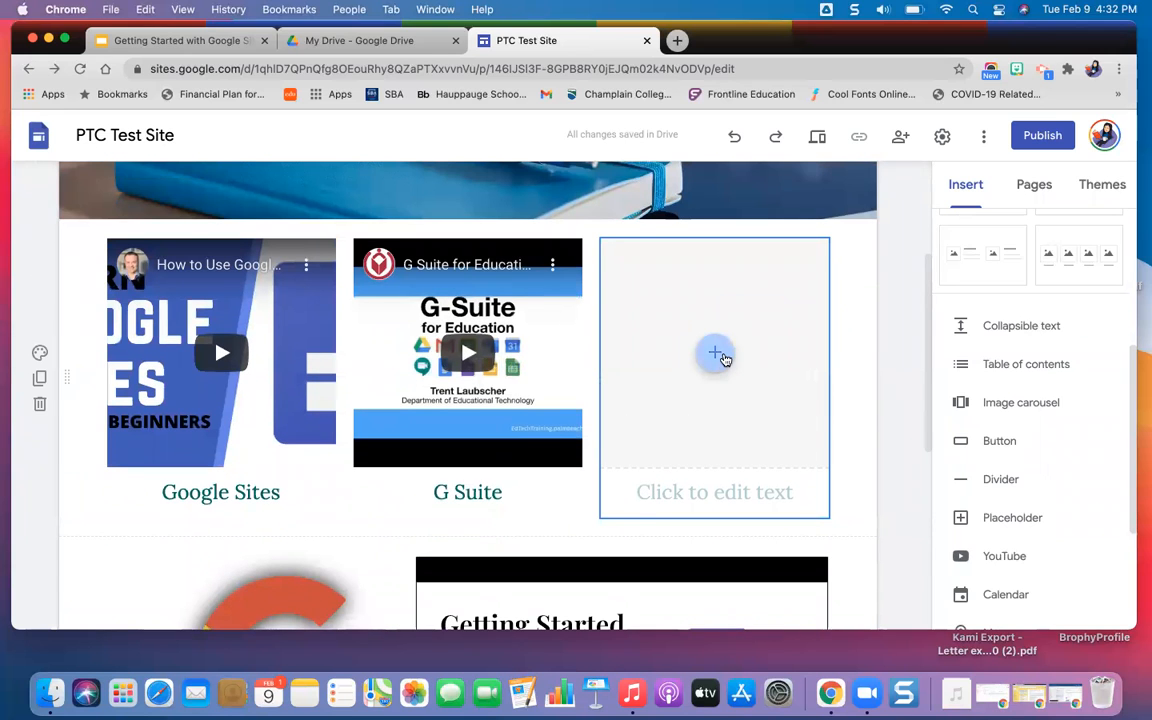
scroll(896, 353, up, 1)
scroll(896, 353, up, 3)
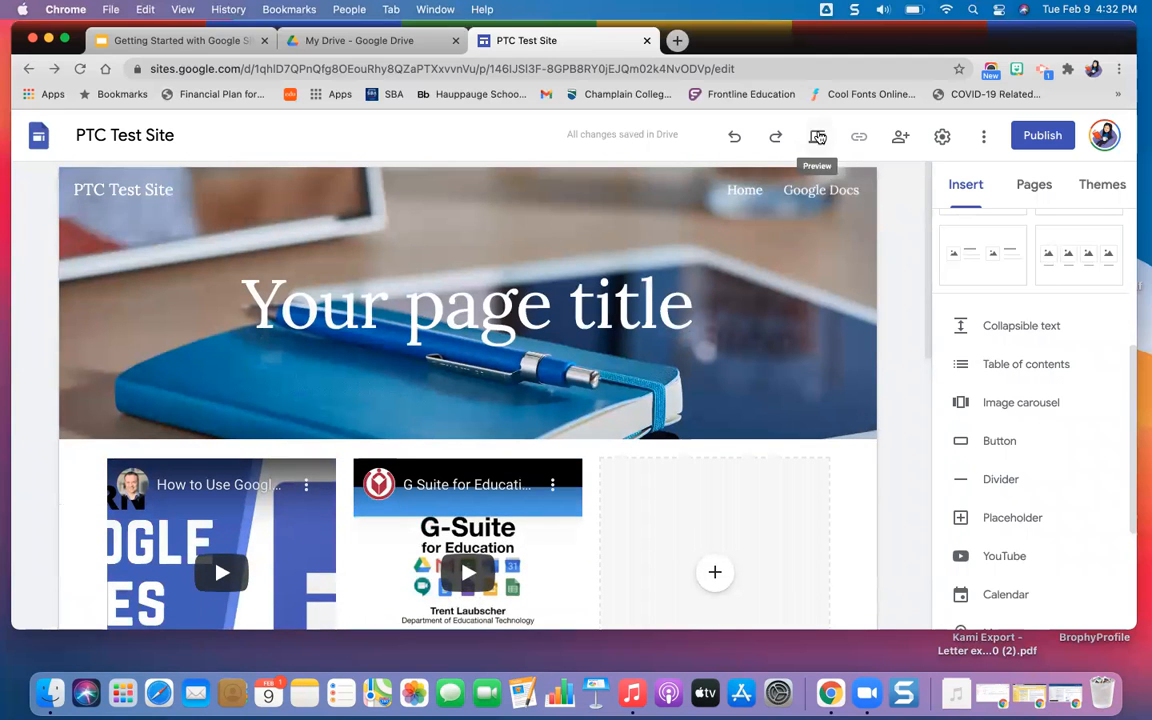
click(818, 137)
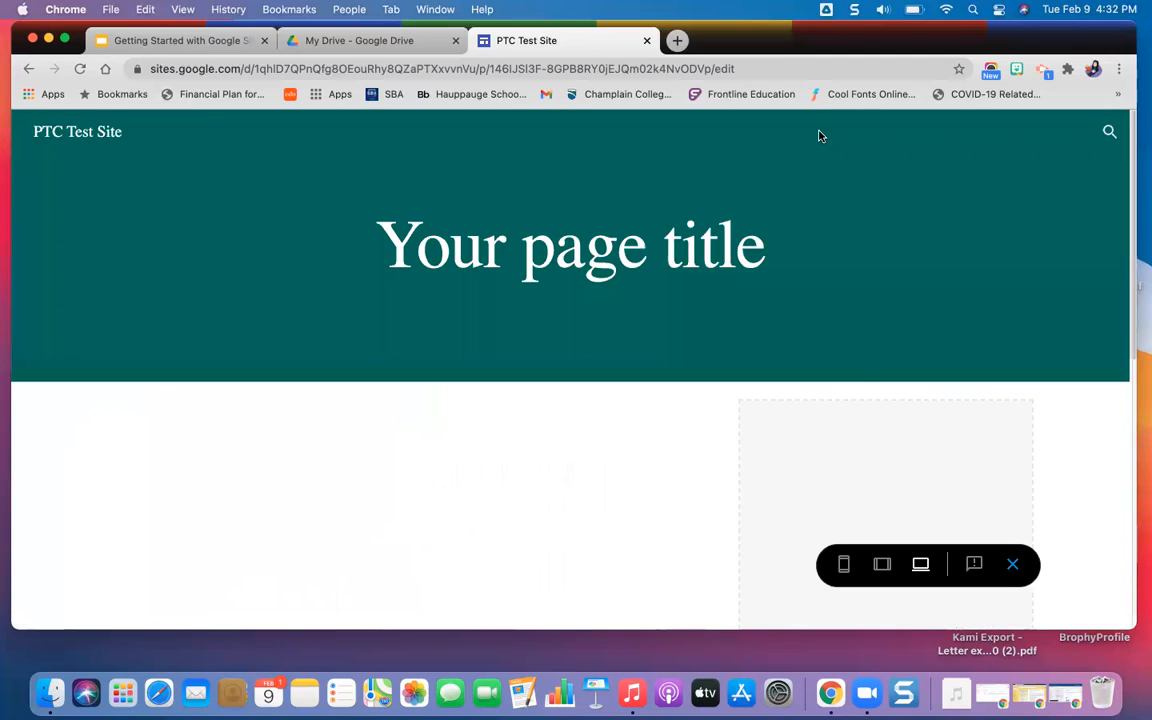
scroll(846, 346, down, 5)
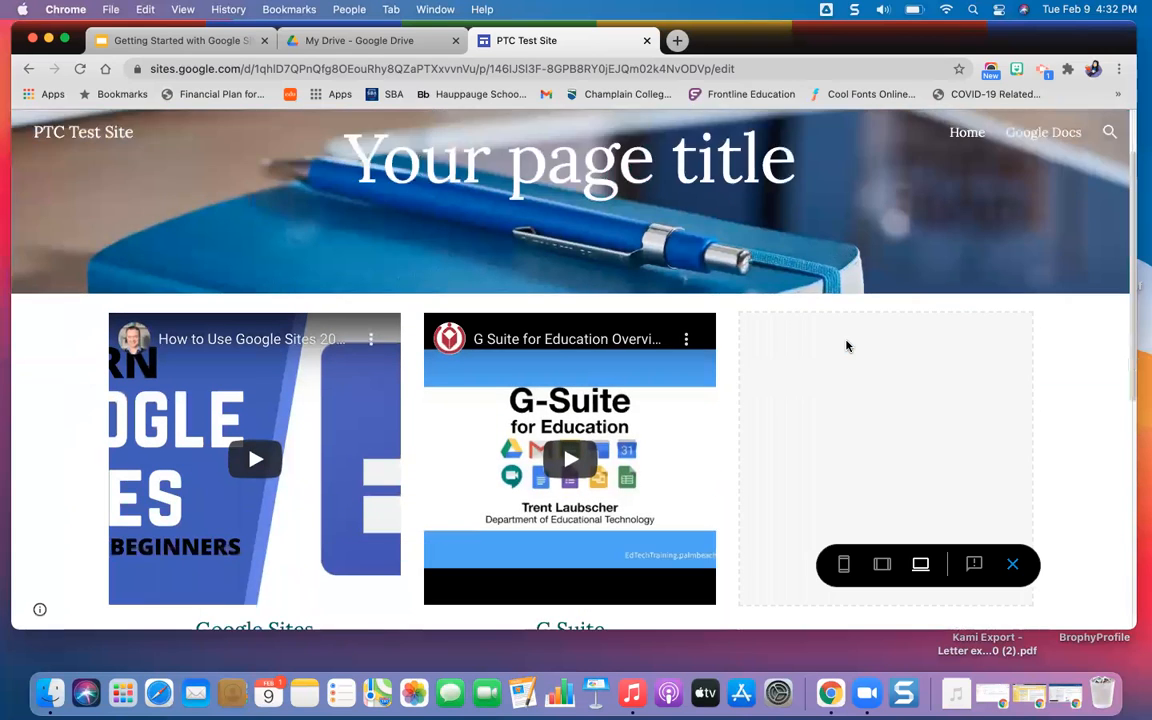
click(270, 298)
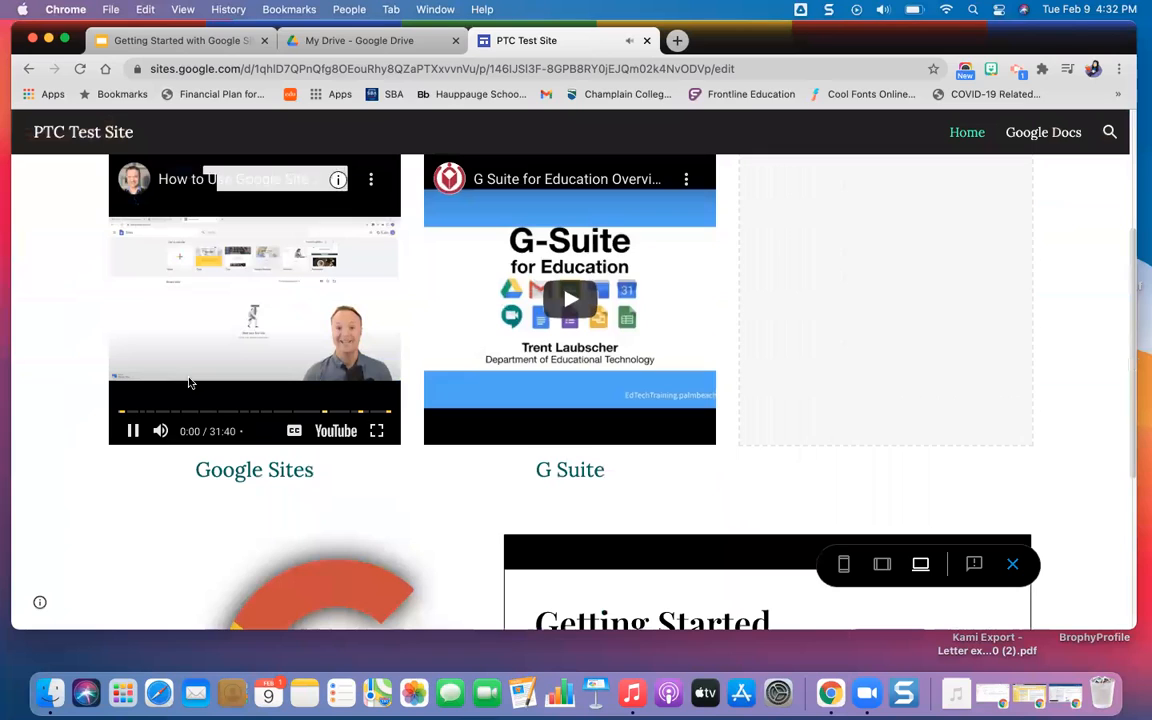
click(132, 431)
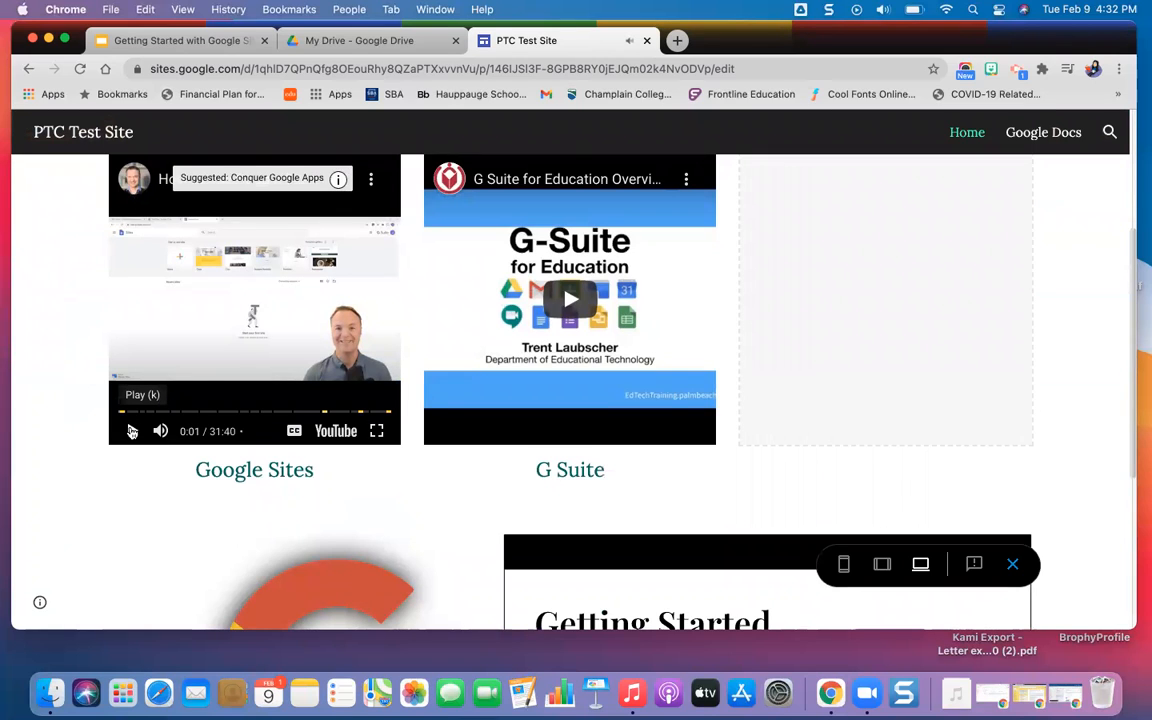
click(374, 433)
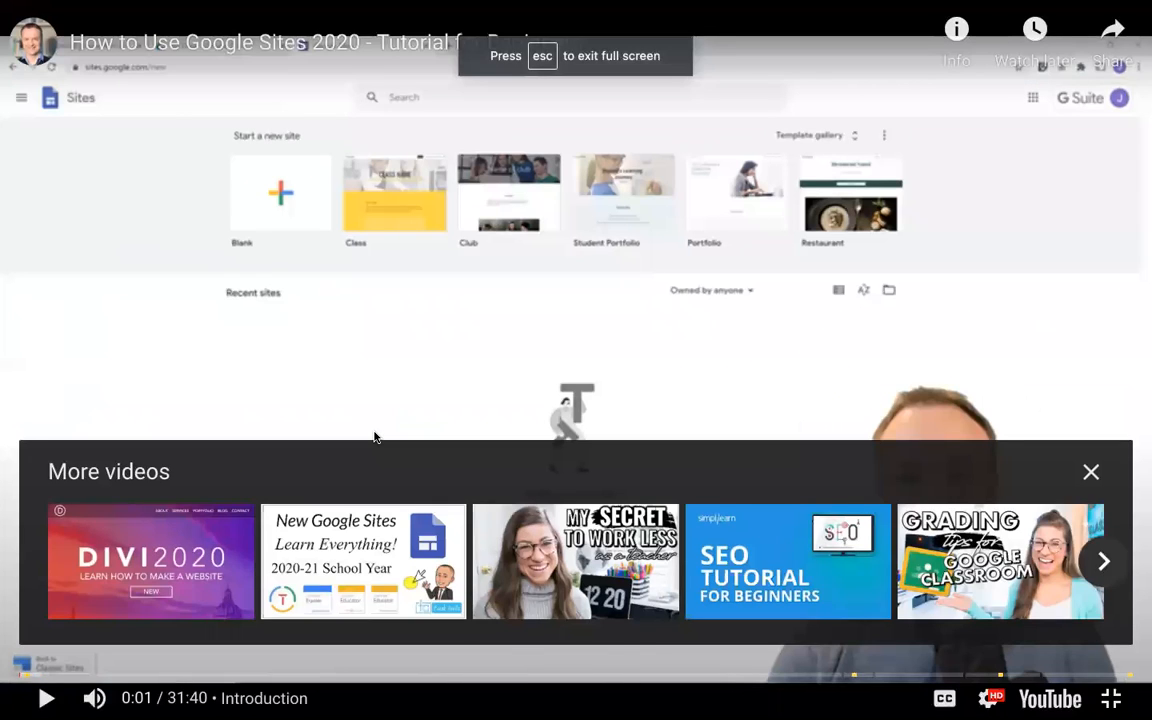
key(Escape)
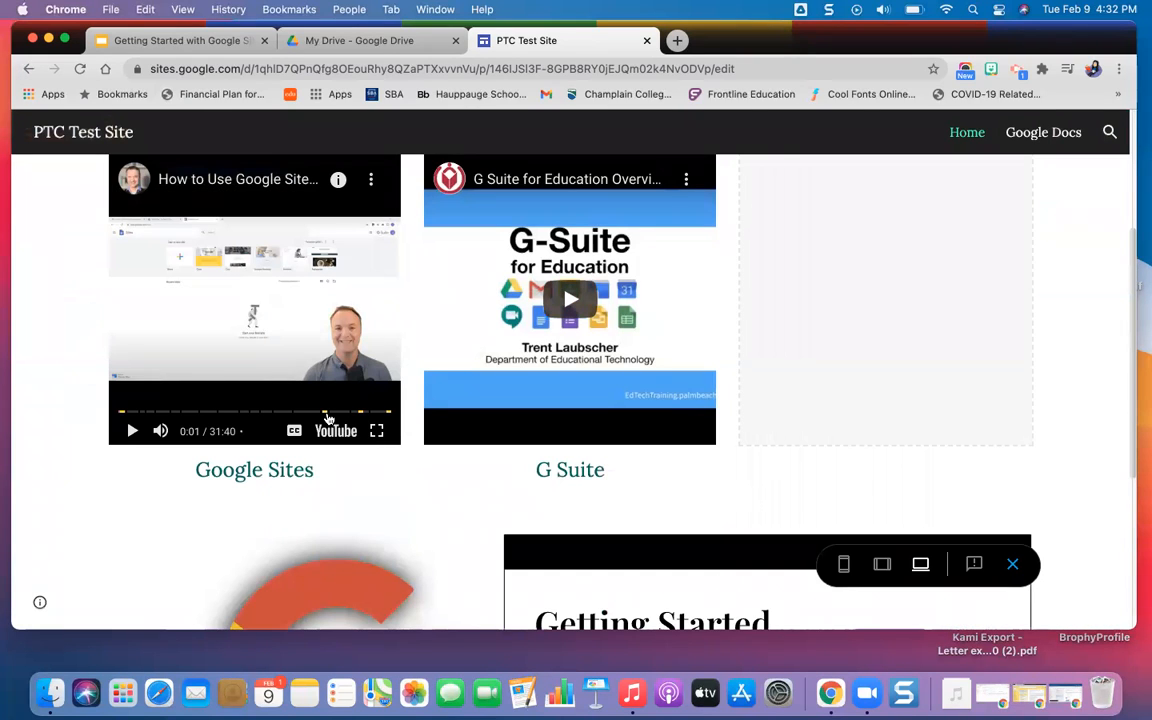
Test the slide navigation of the embedded presentation and the logo's link in the preview, and exit the preview.
scroll(797, 222, down, 6)
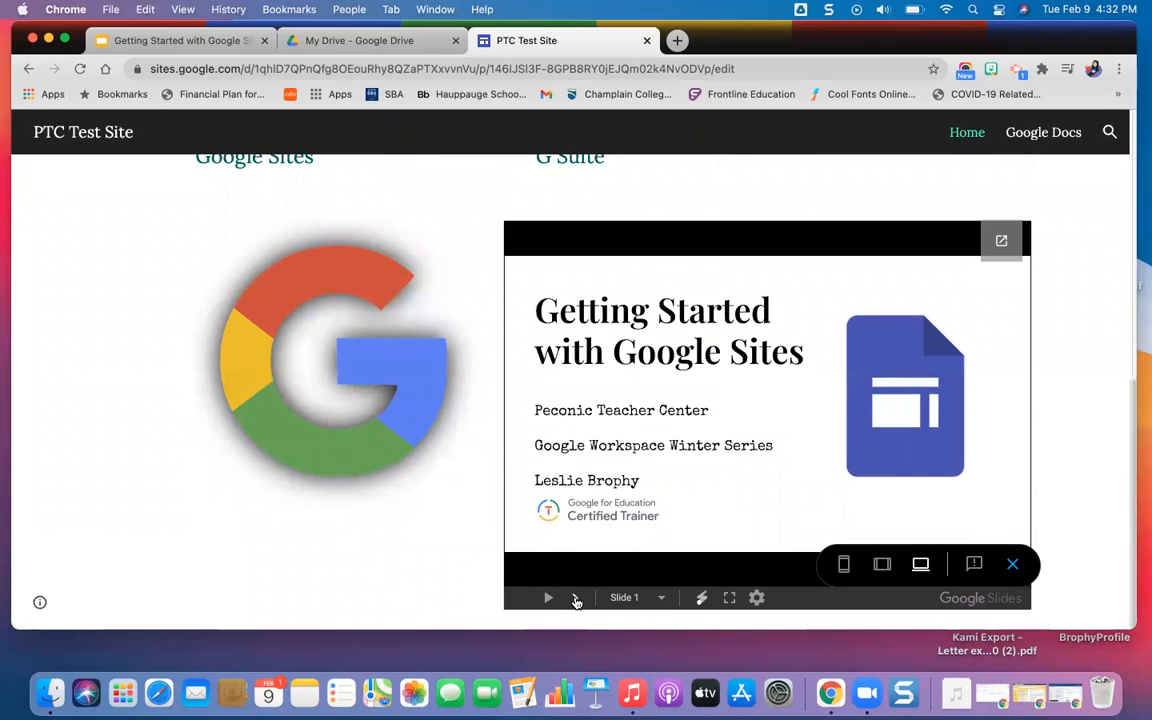
click(576, 598)
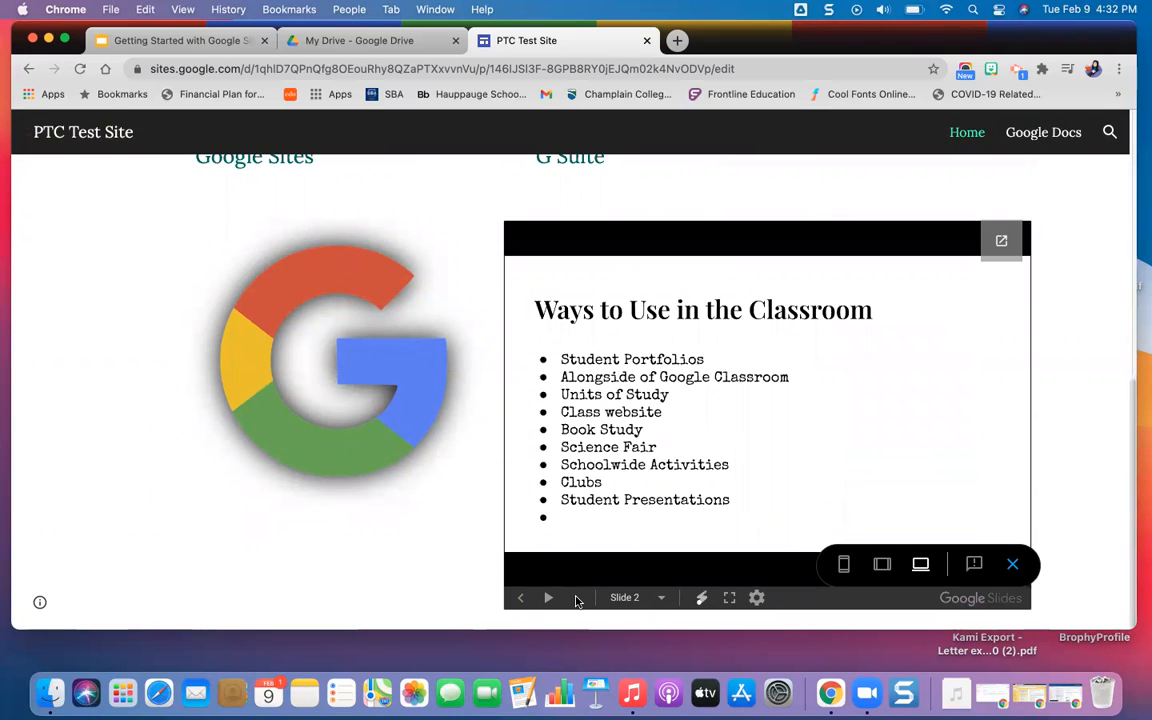
click(521, 597)
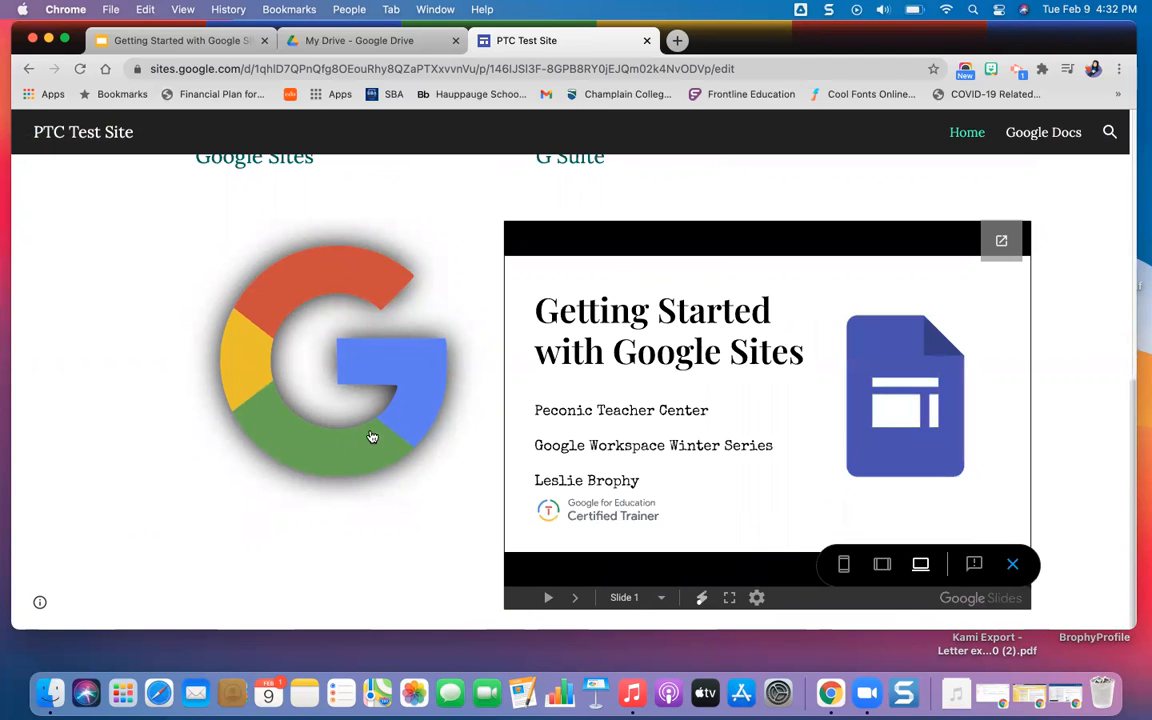
click(389, 367)
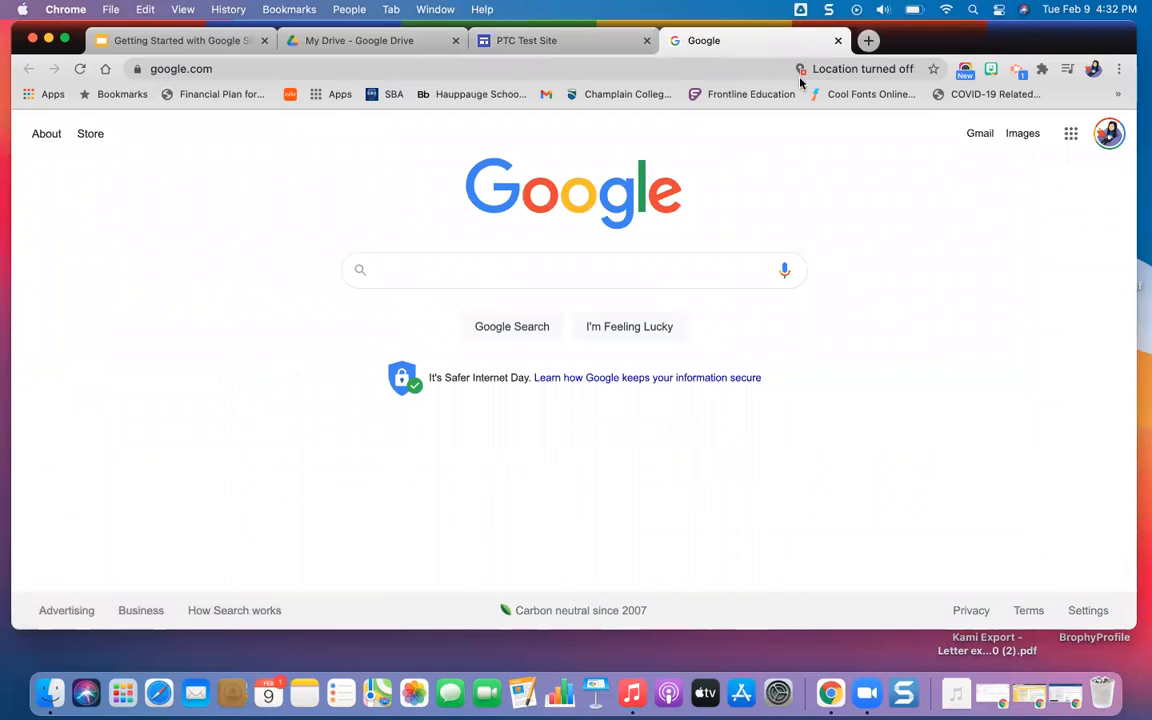
click(838, 40)
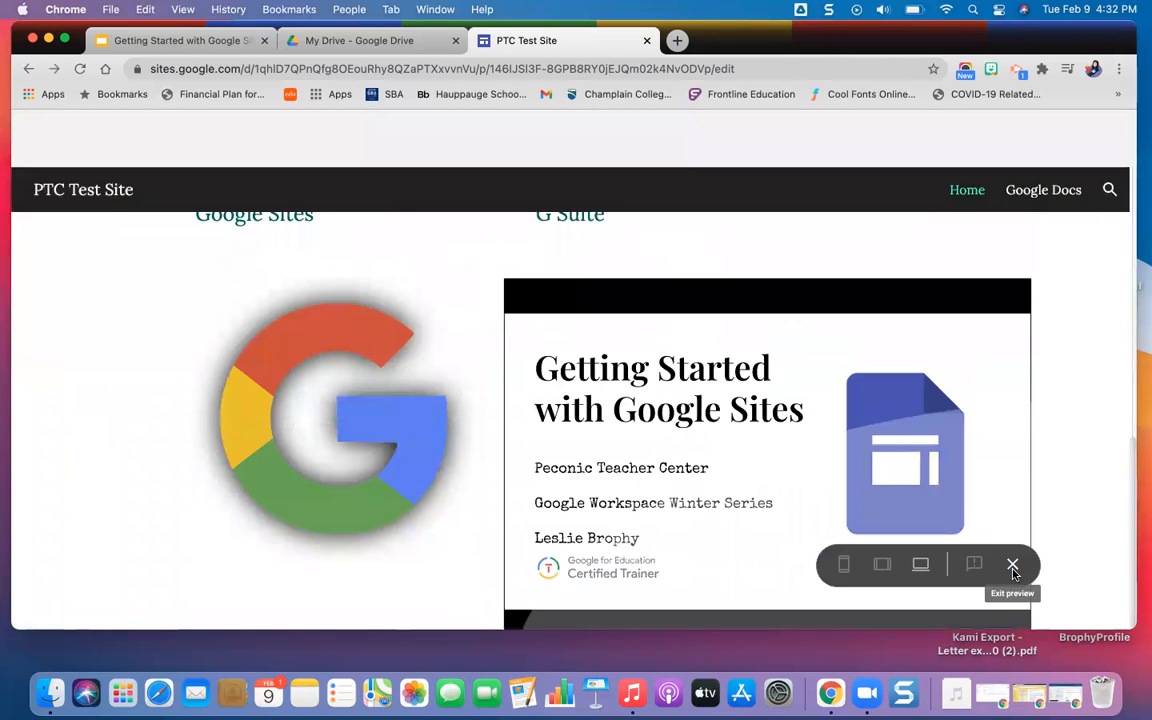
click(1013, 566)
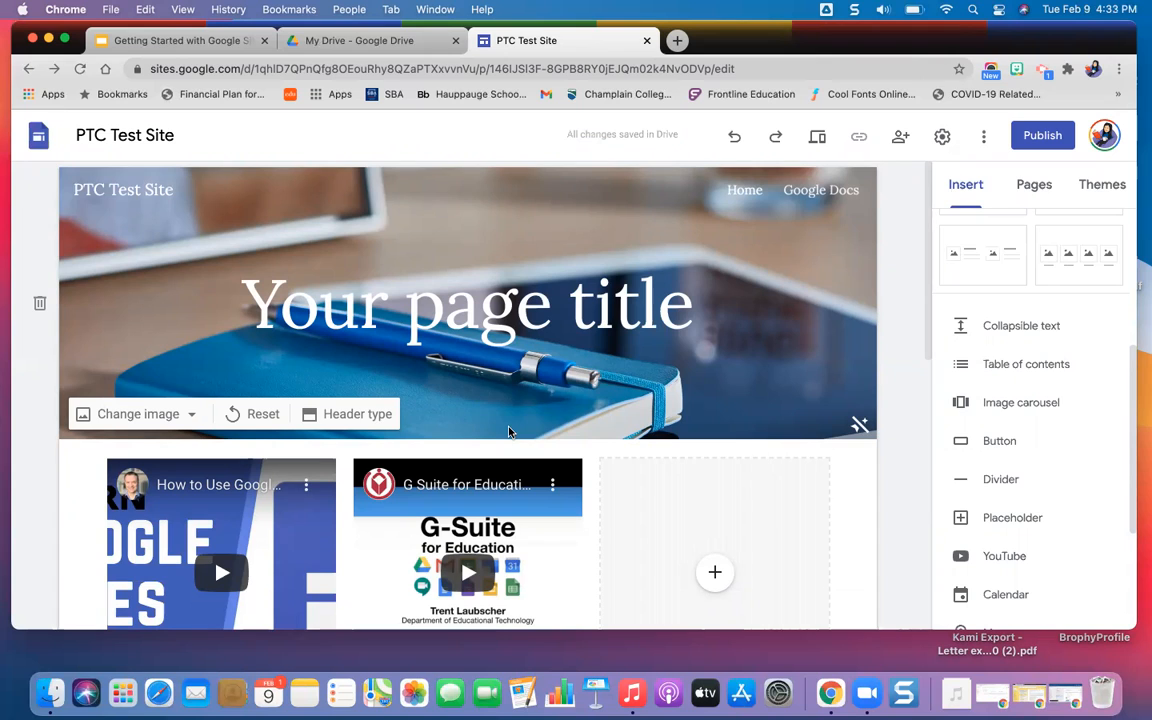
Insert a collapsible text block below the logo and slides section and enter "Question & Answers" as its heading.
scroll(793, 433, down, 6)
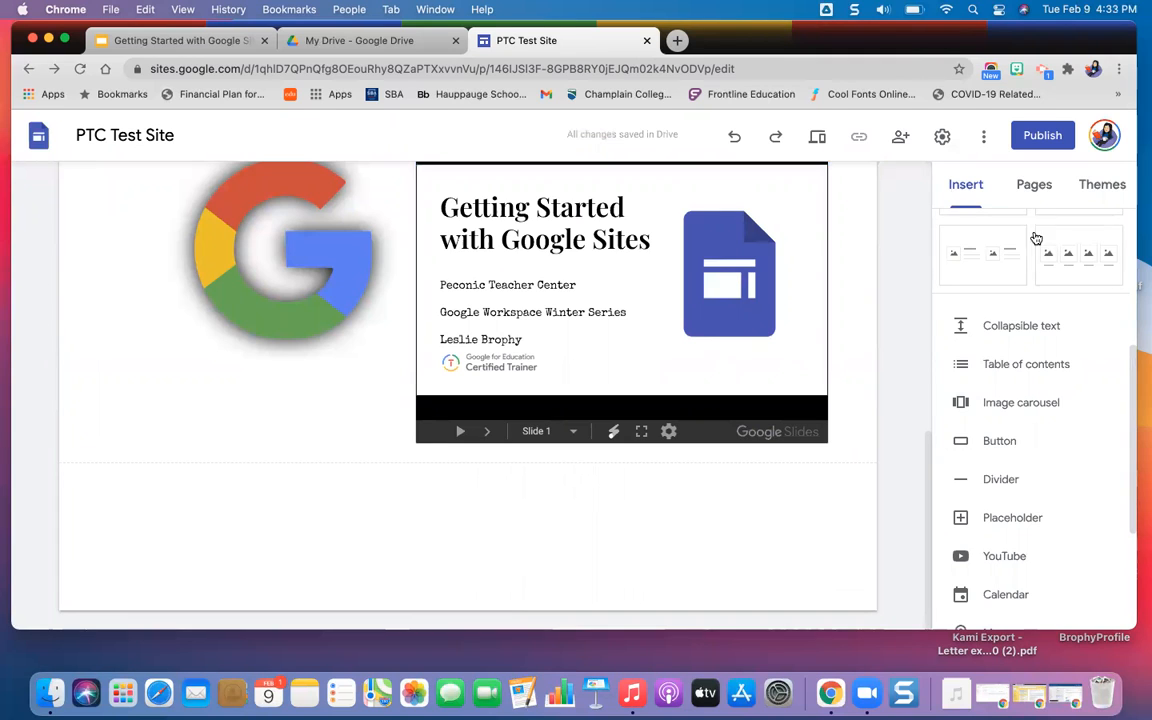
click(1012, 330)
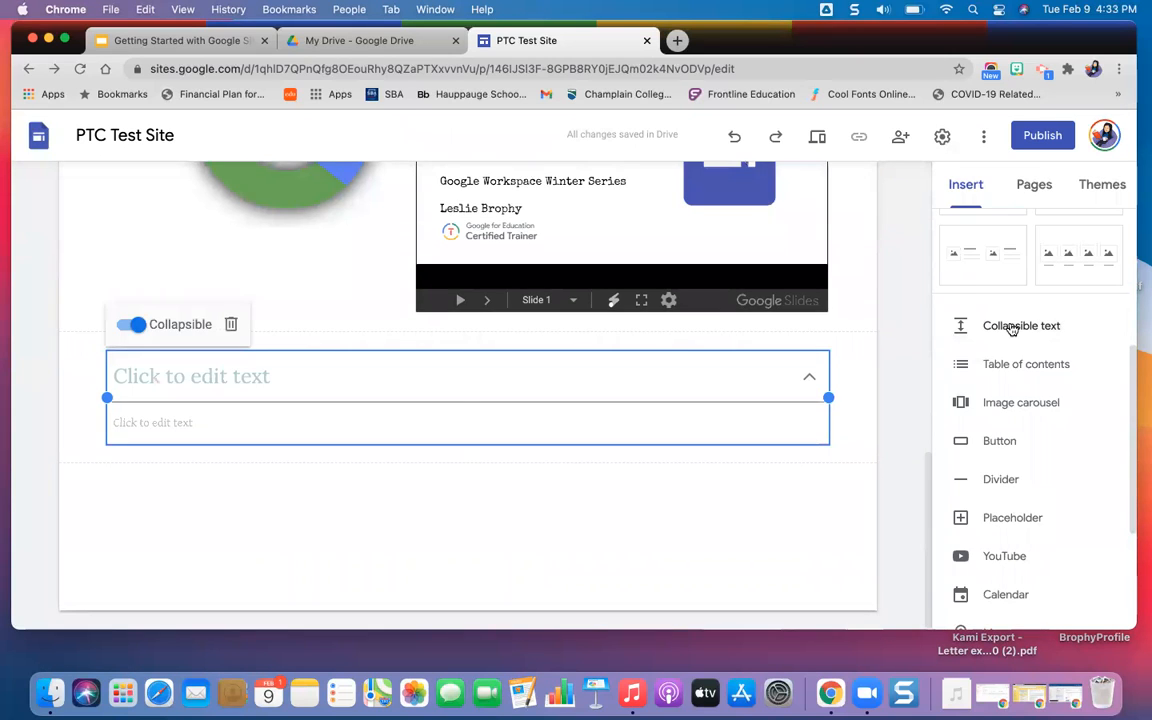
click(419, 381)
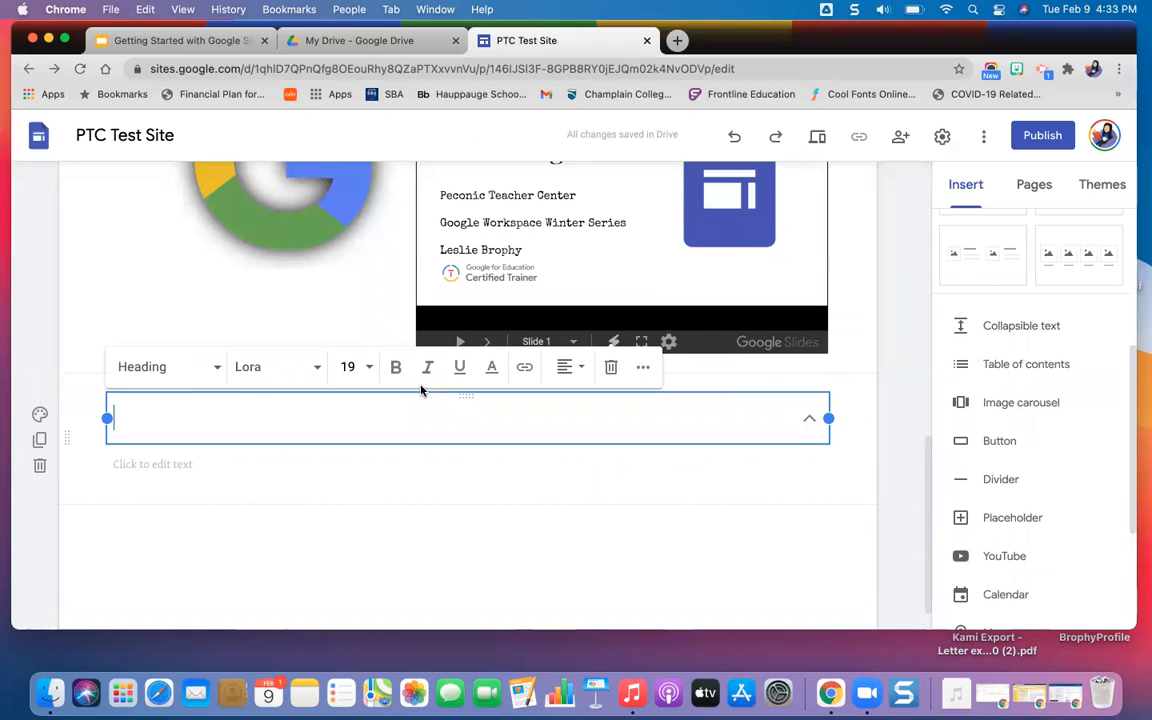
text(Q)
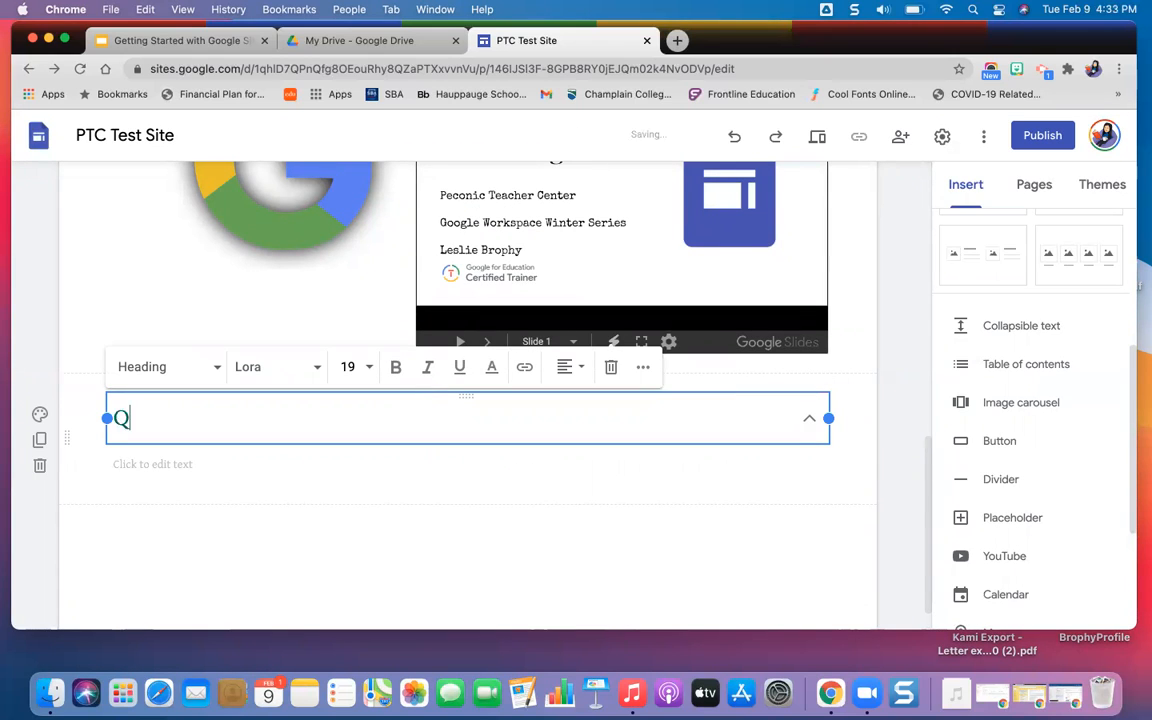
text(uestion)
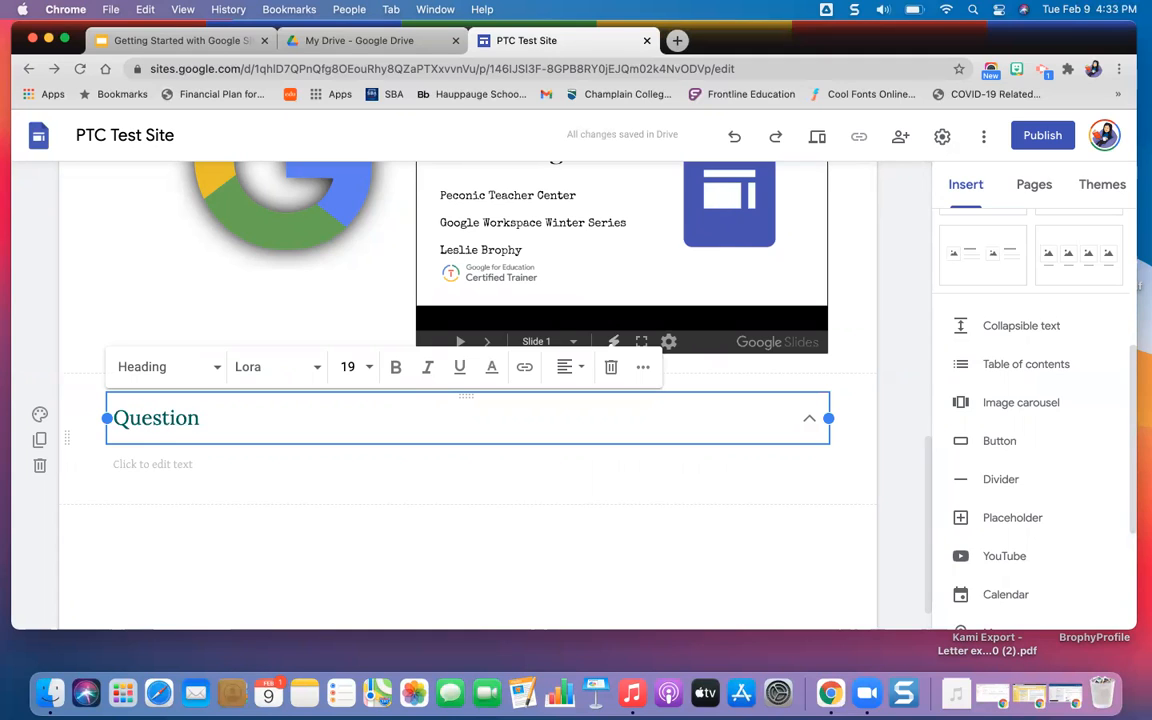
text( & Answers)
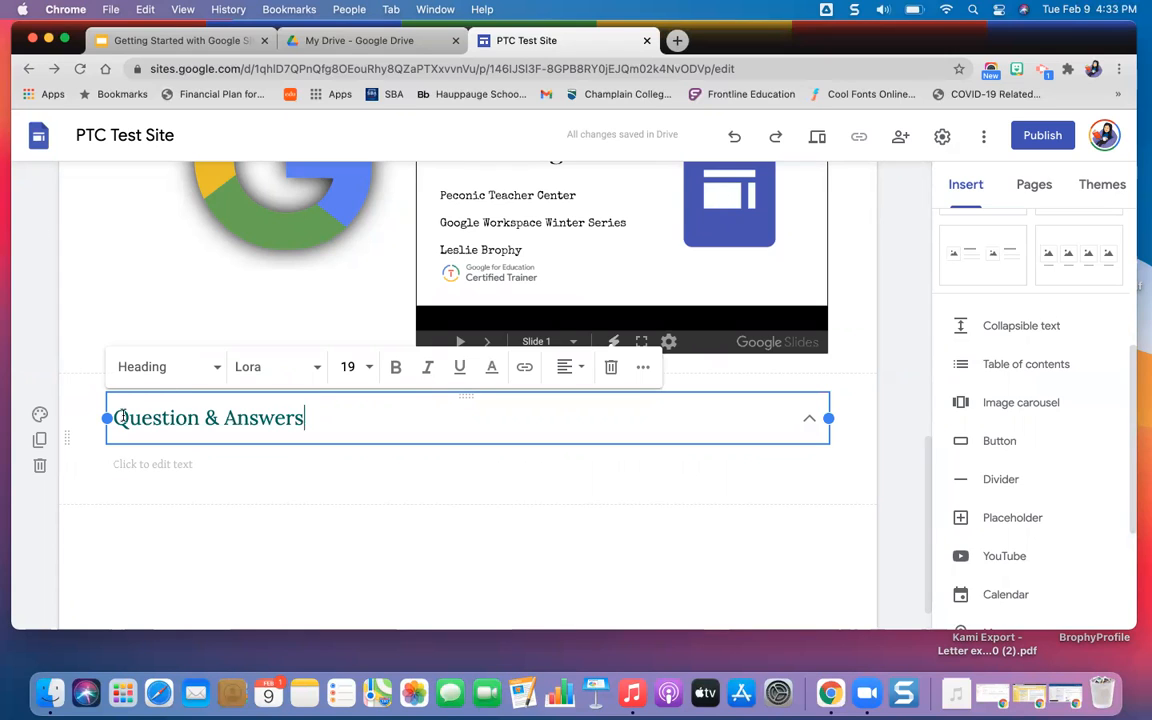
Replace the collapsible block's heading with "How do I access G Suite for Education?".
drag(145, 420, 272, 418)
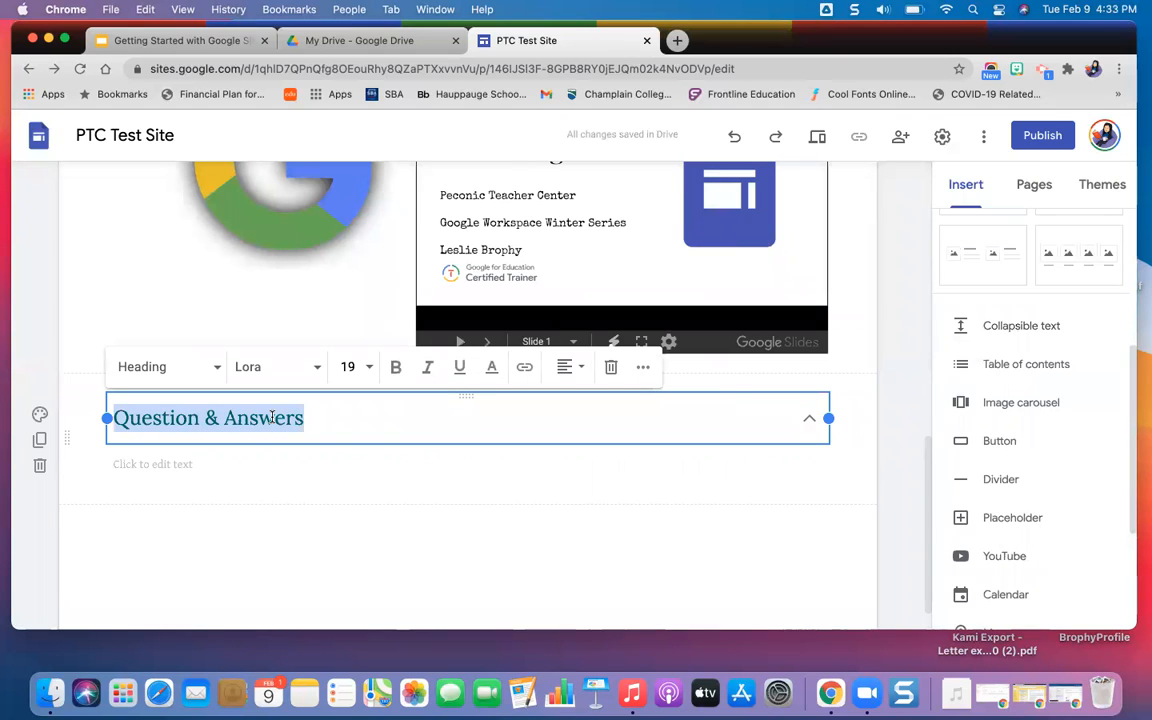
text(How do I )
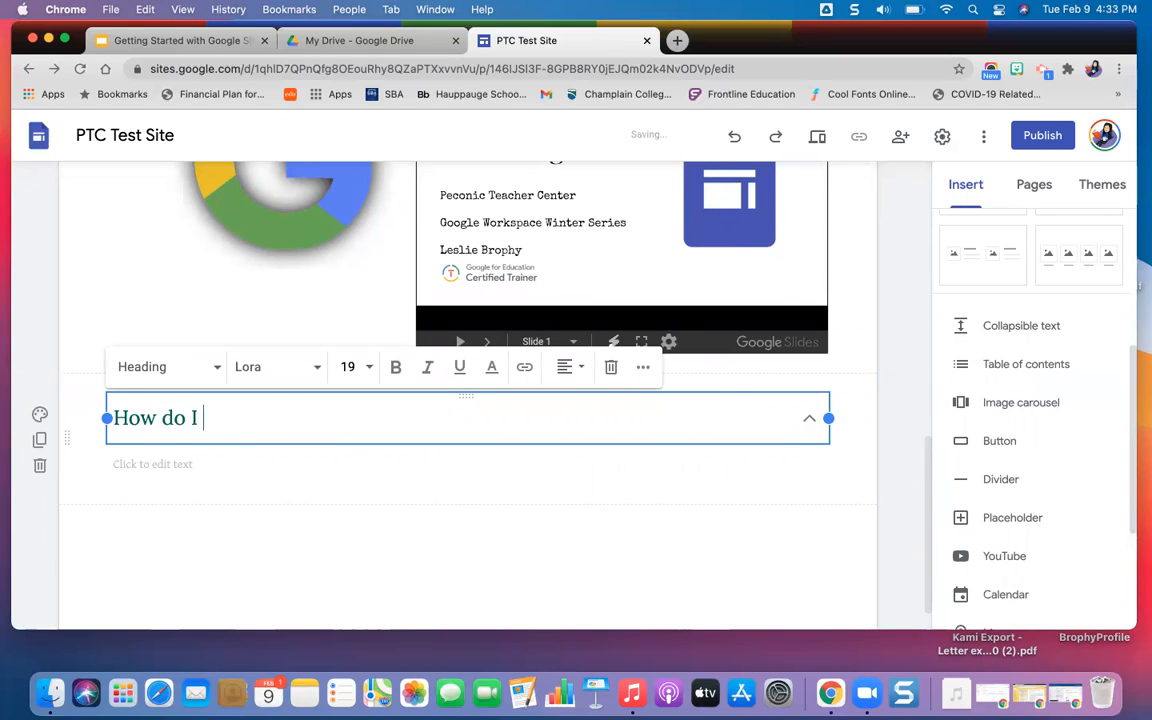
text(access )
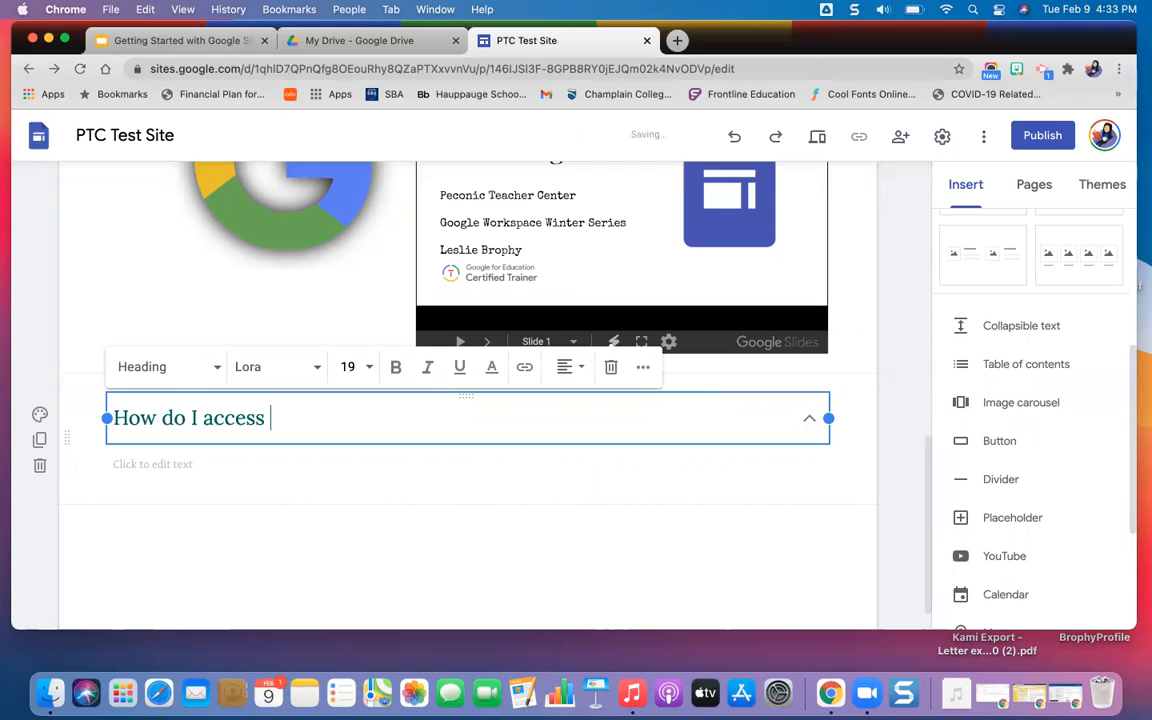
text(G Suite f)
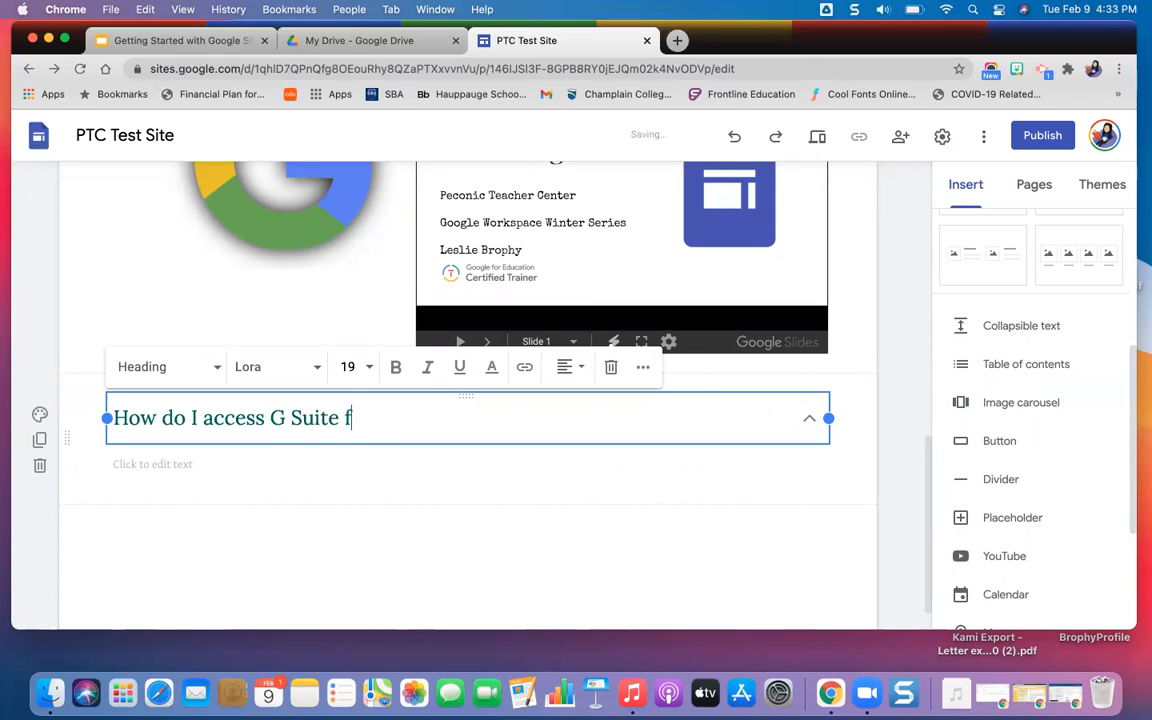
text(or Education)
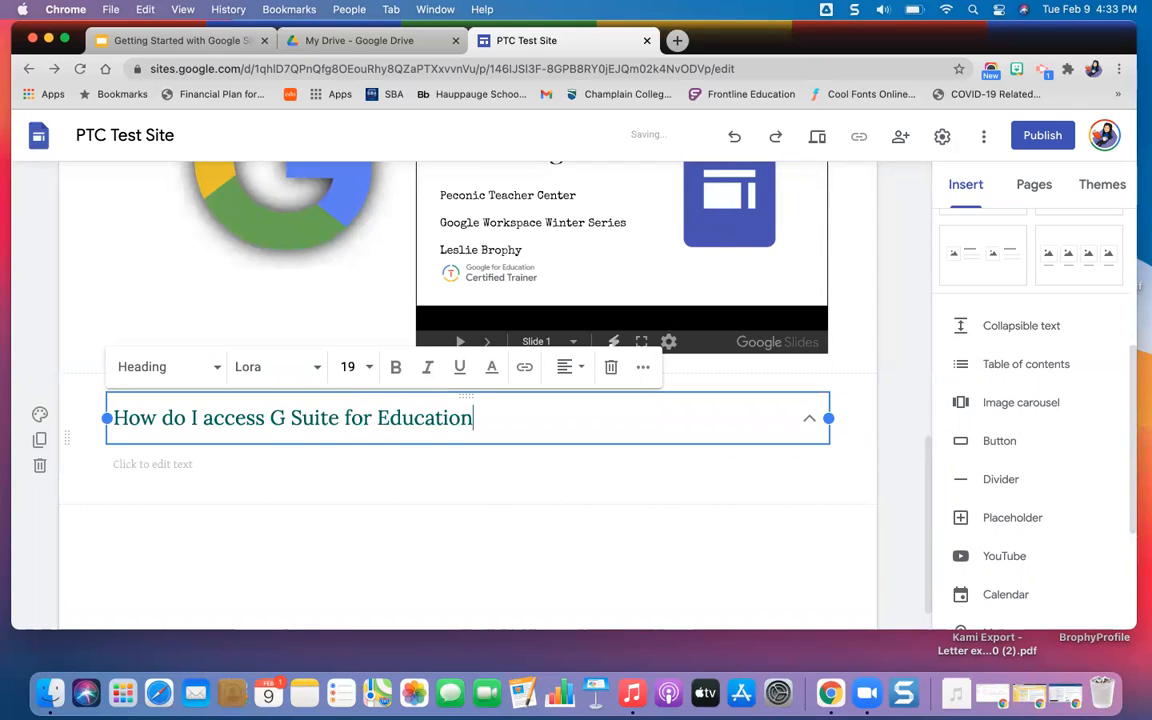
text(?)
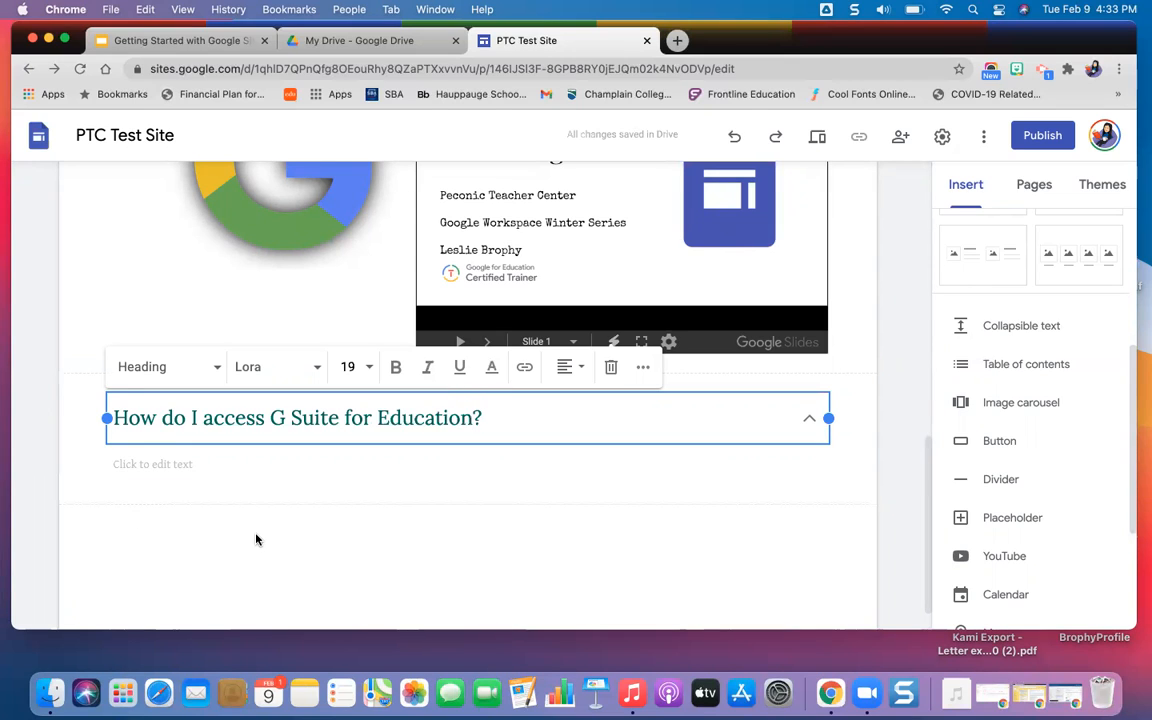
Enter "You can access by logging in to your Google Account in Google Chrome." as the collapsible block's body text.
click(184, 469)
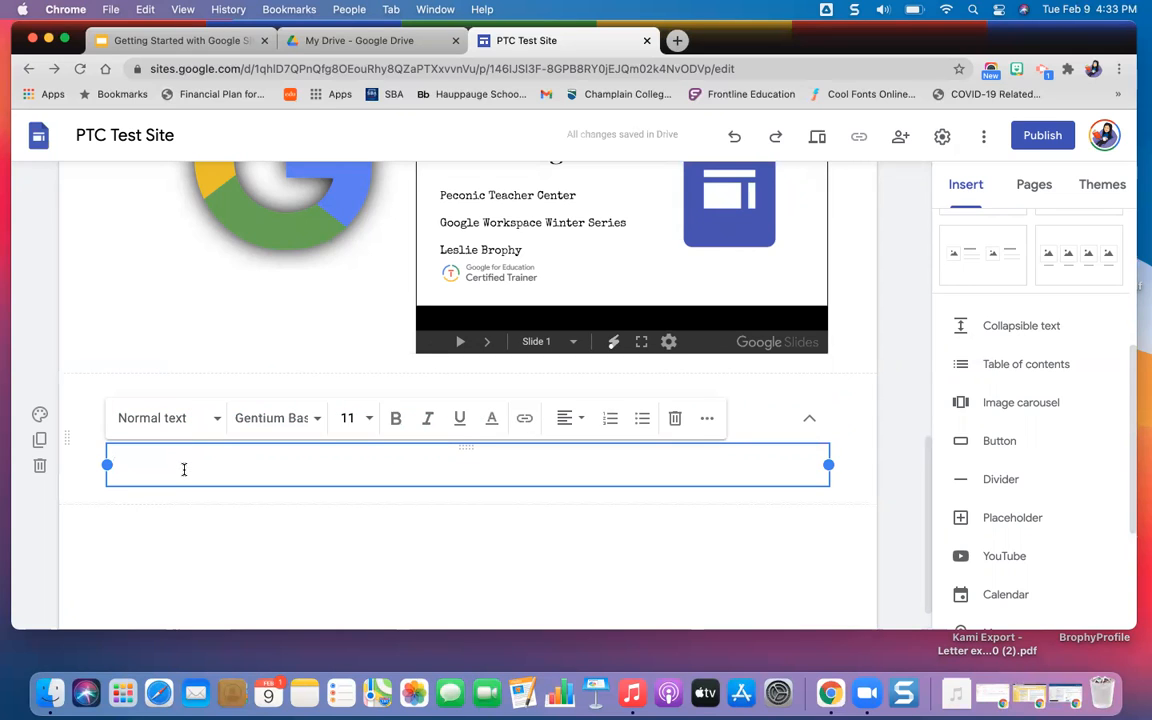
text(You can a)
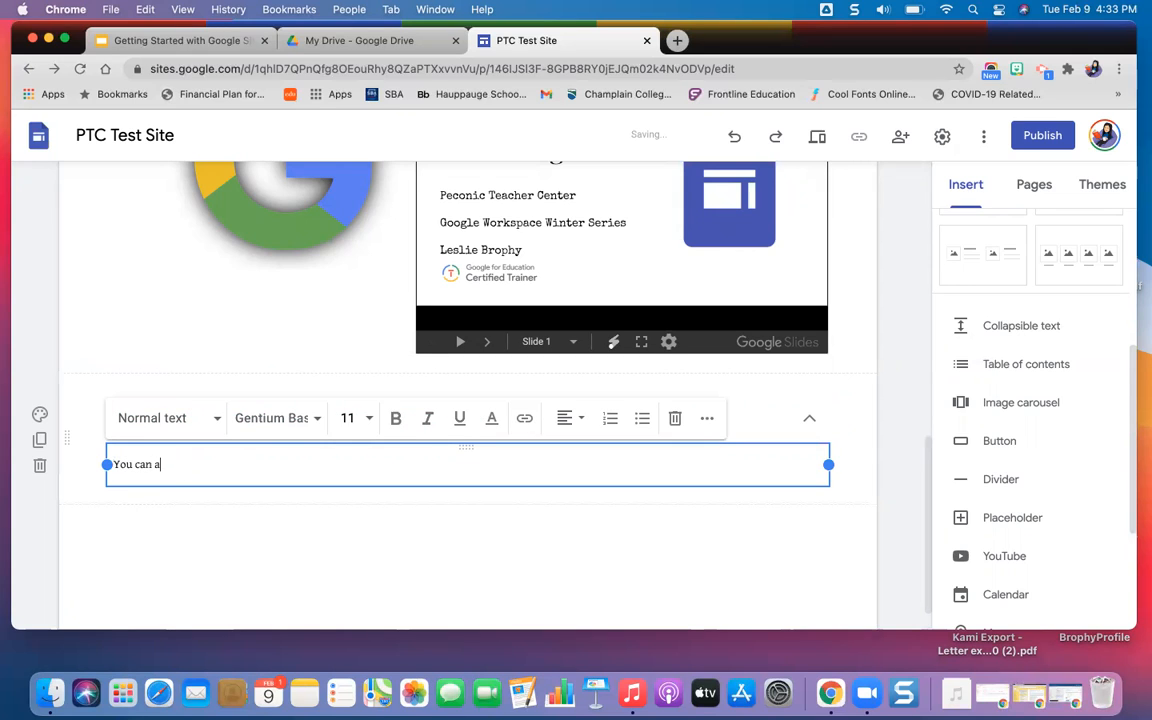
text(ccess by logging in to your Google Account)
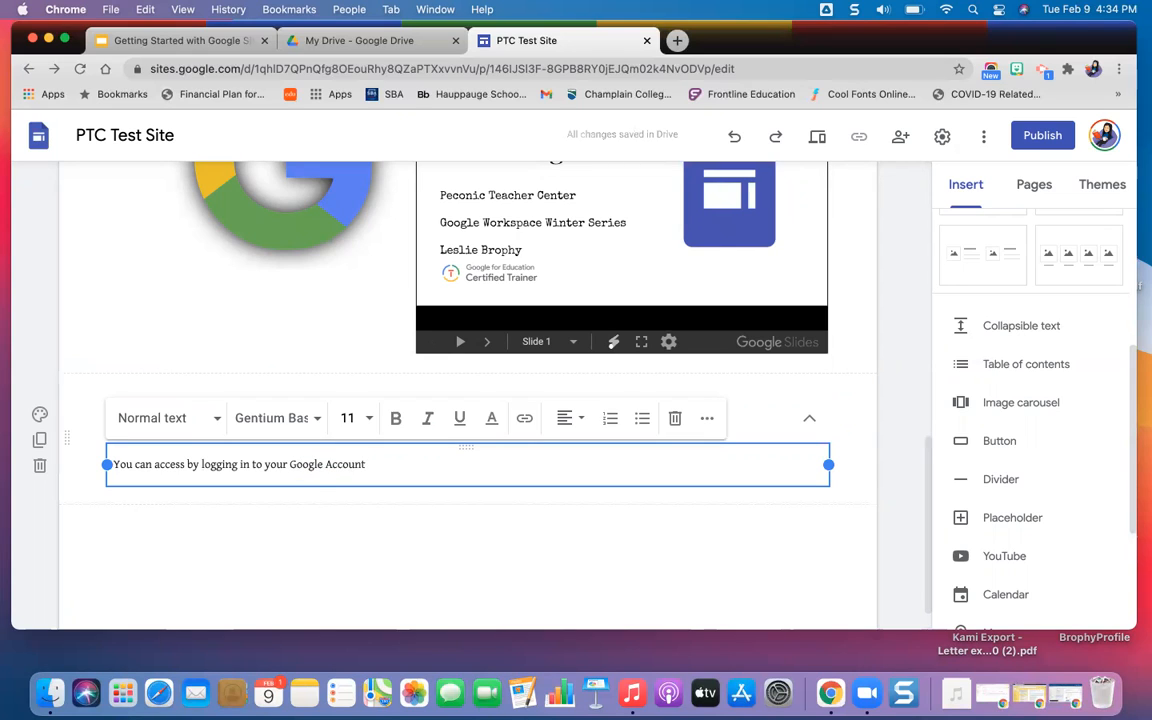
text( in Google Chrome.)
click(291, 535)
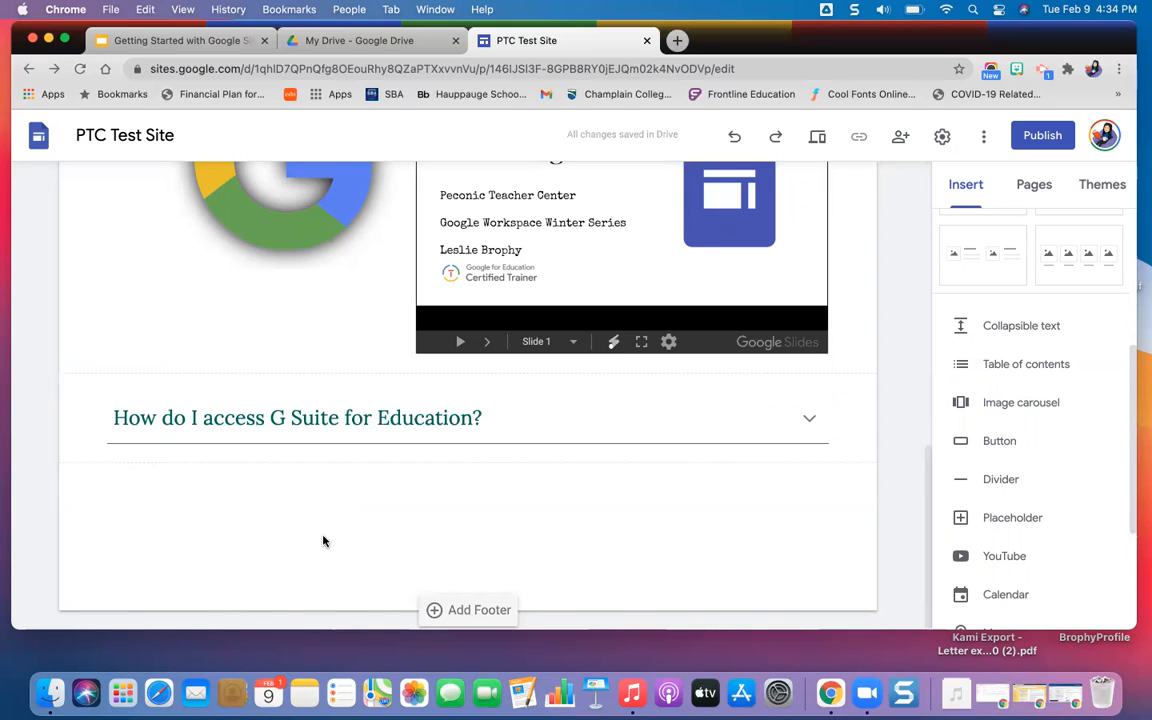
Add a Title-style text box reading "Questions & Answers" below the collapsible text block.
double_click(324, 547)
click(322, 543)
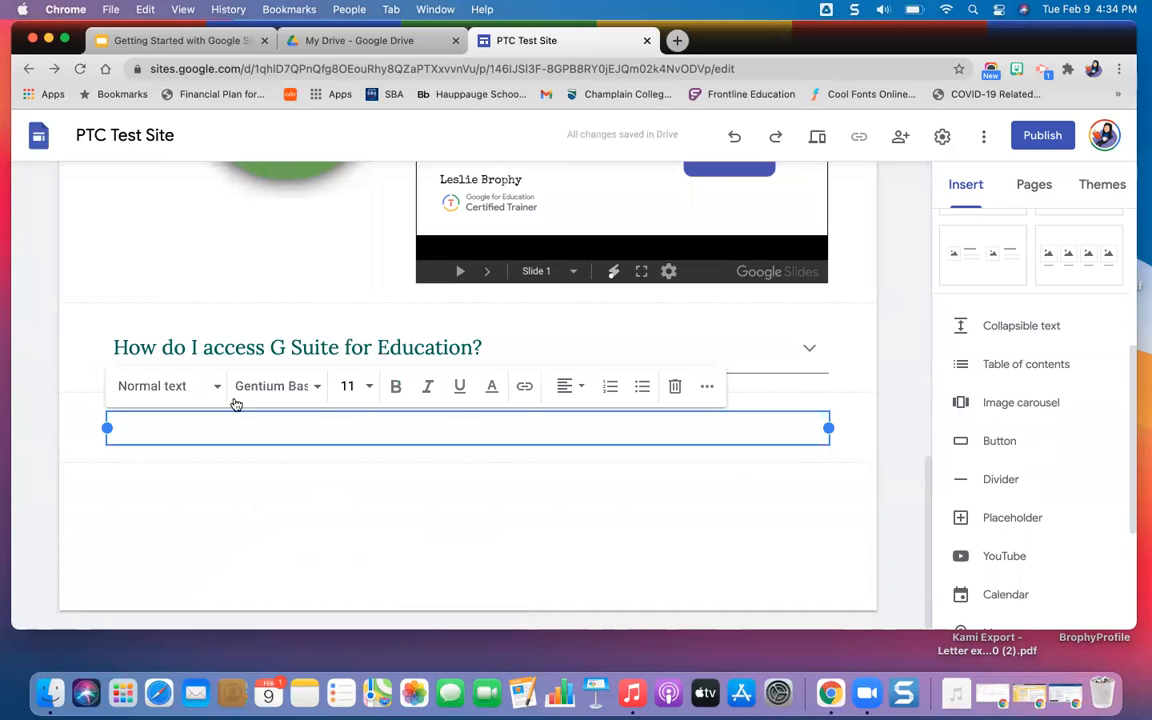
click(204, 387)
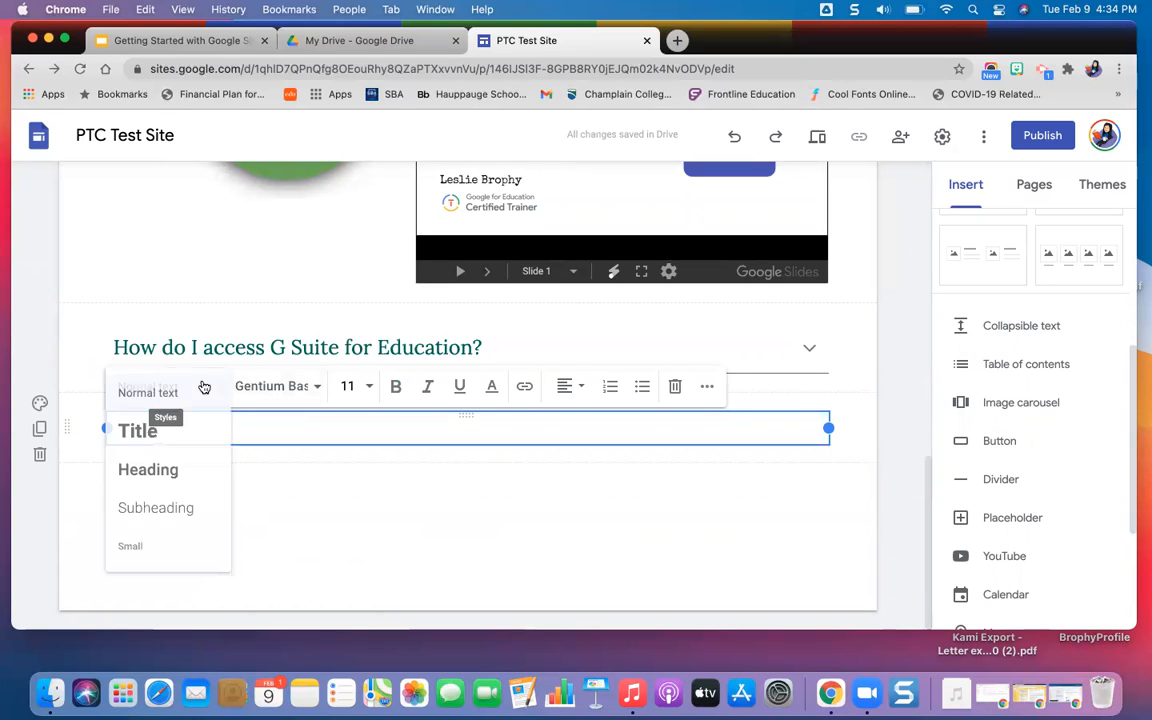
click(184, 438)
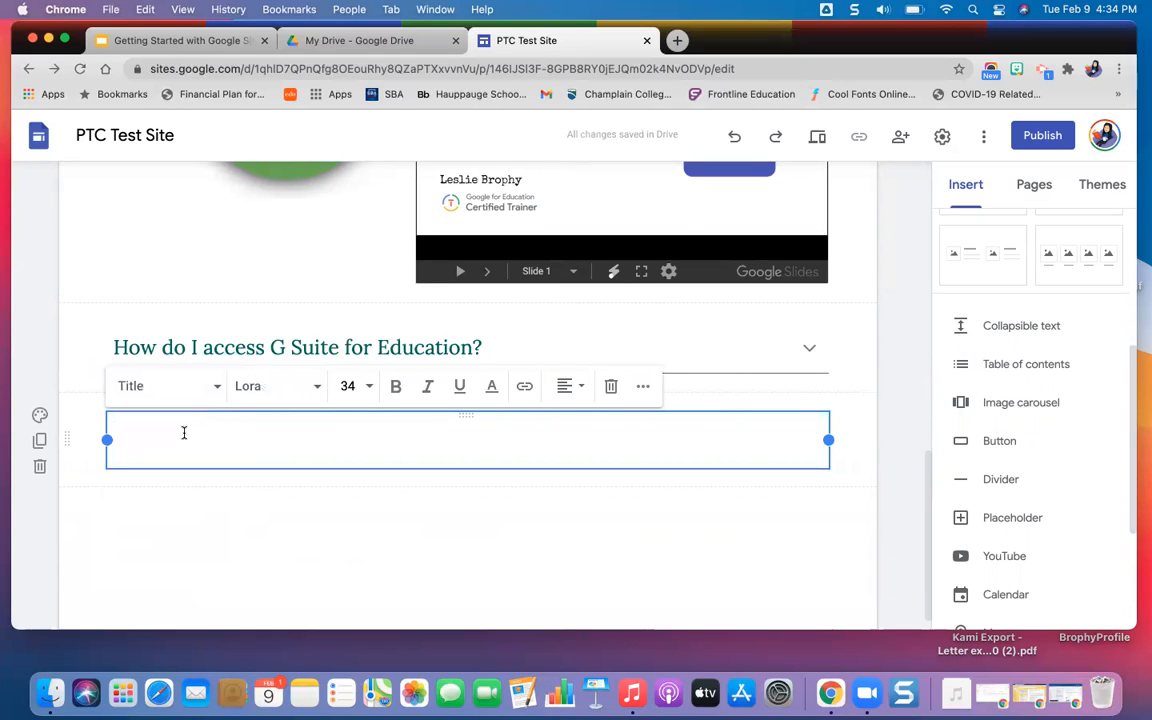
text(Question)
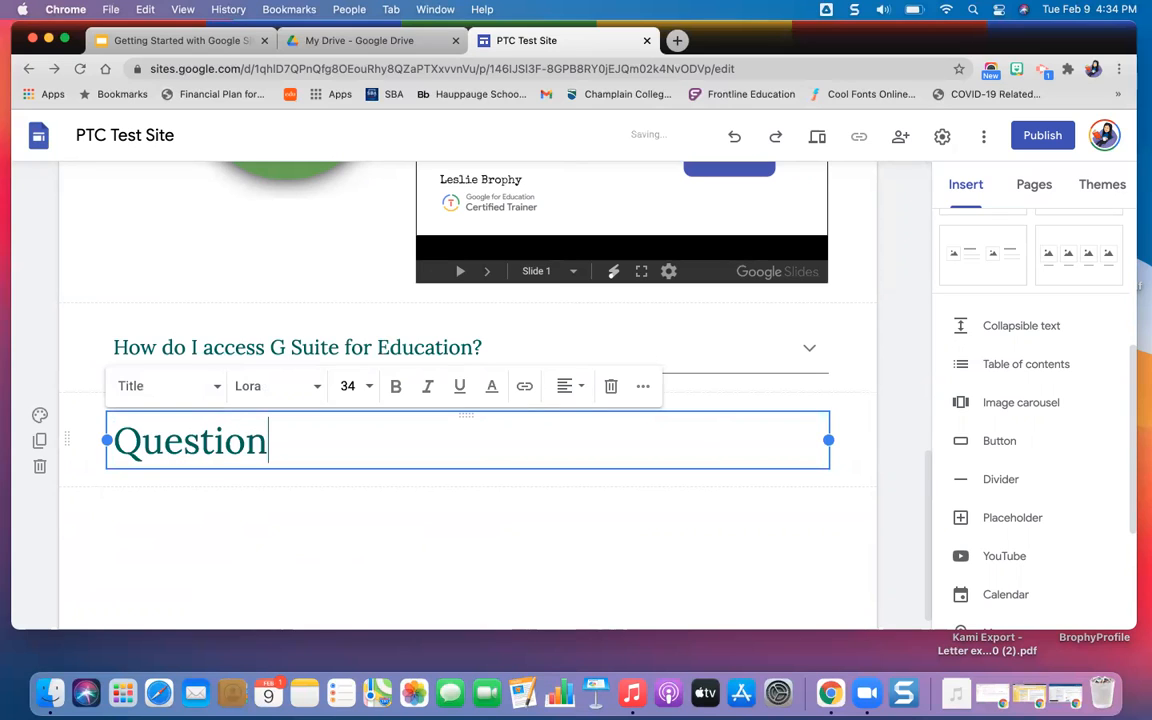
text(s & Ans)
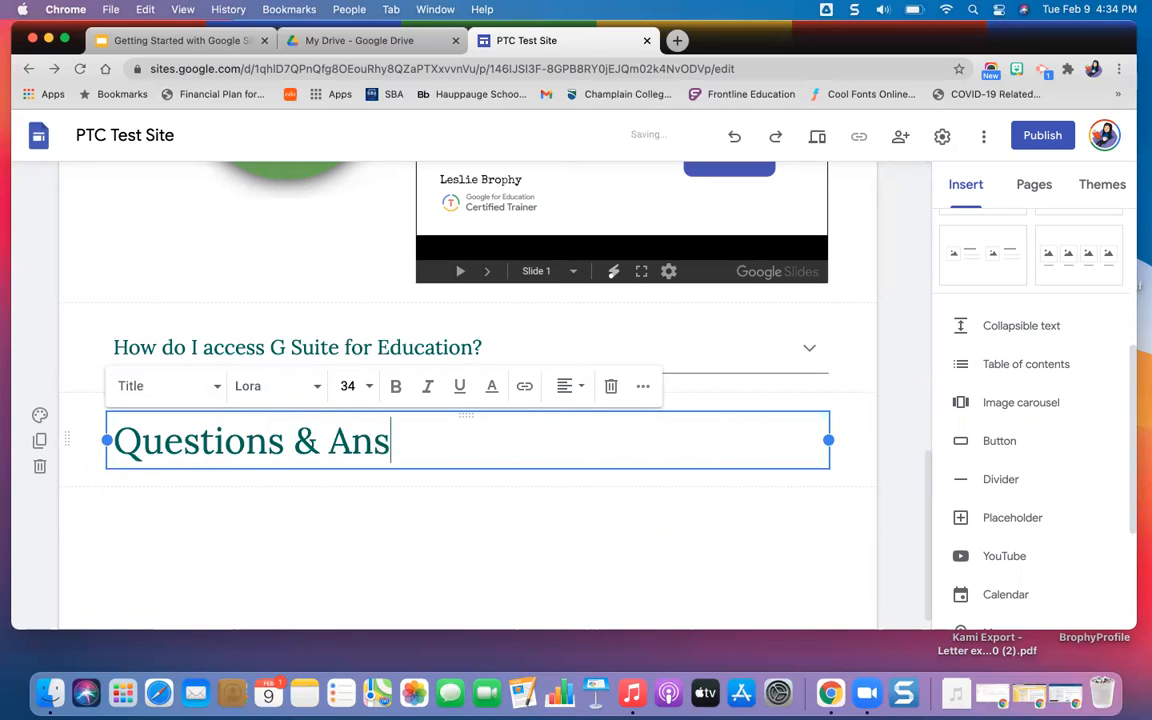
text(wers)
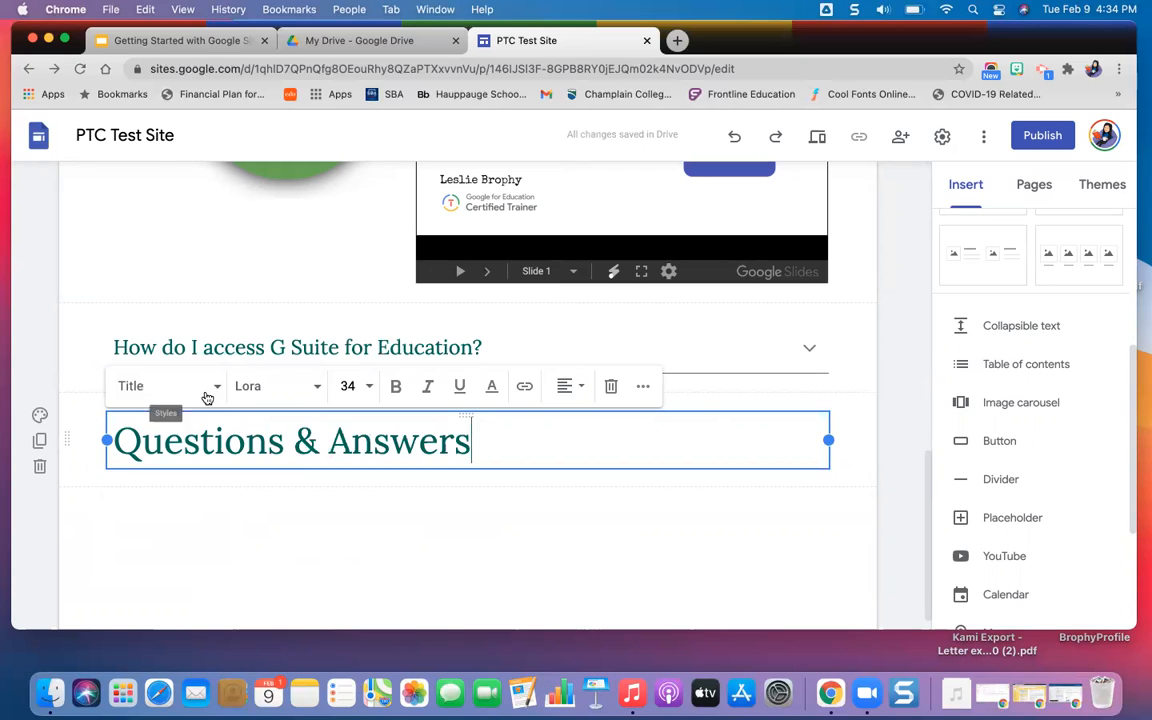
Format the "Questions & Answers" text as a centered Heading and give its section the Emphasis 2 background.
click(205, 392)
click(192, 467)
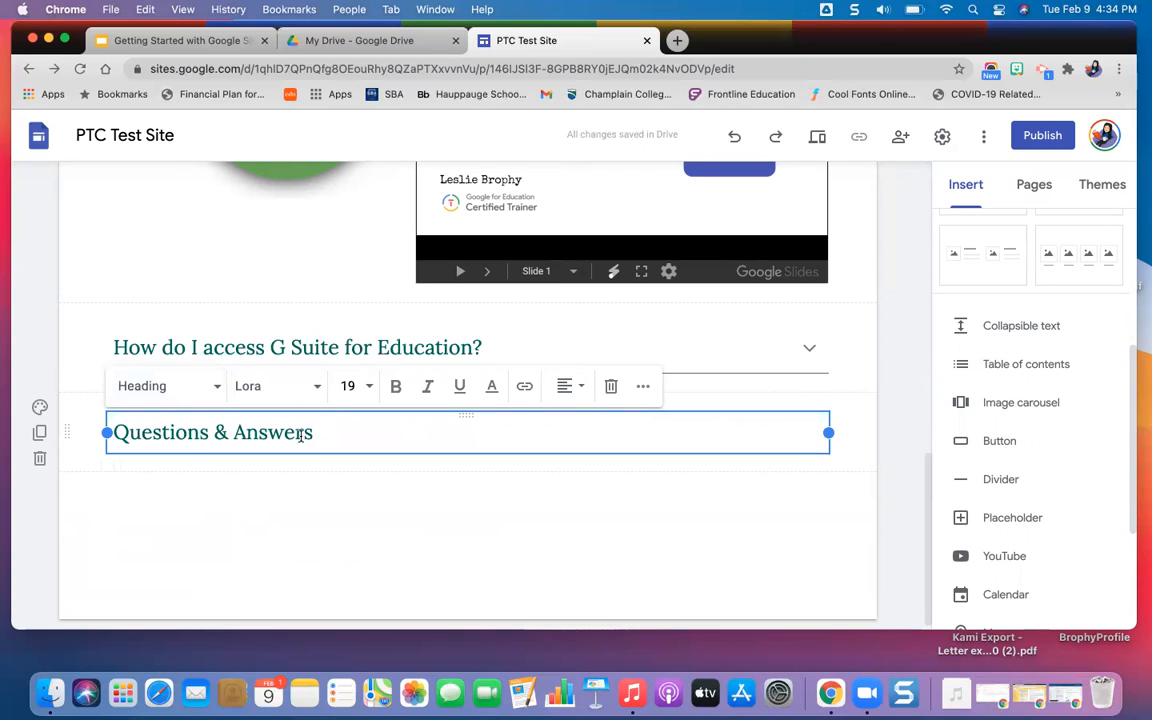
click(493, 392)
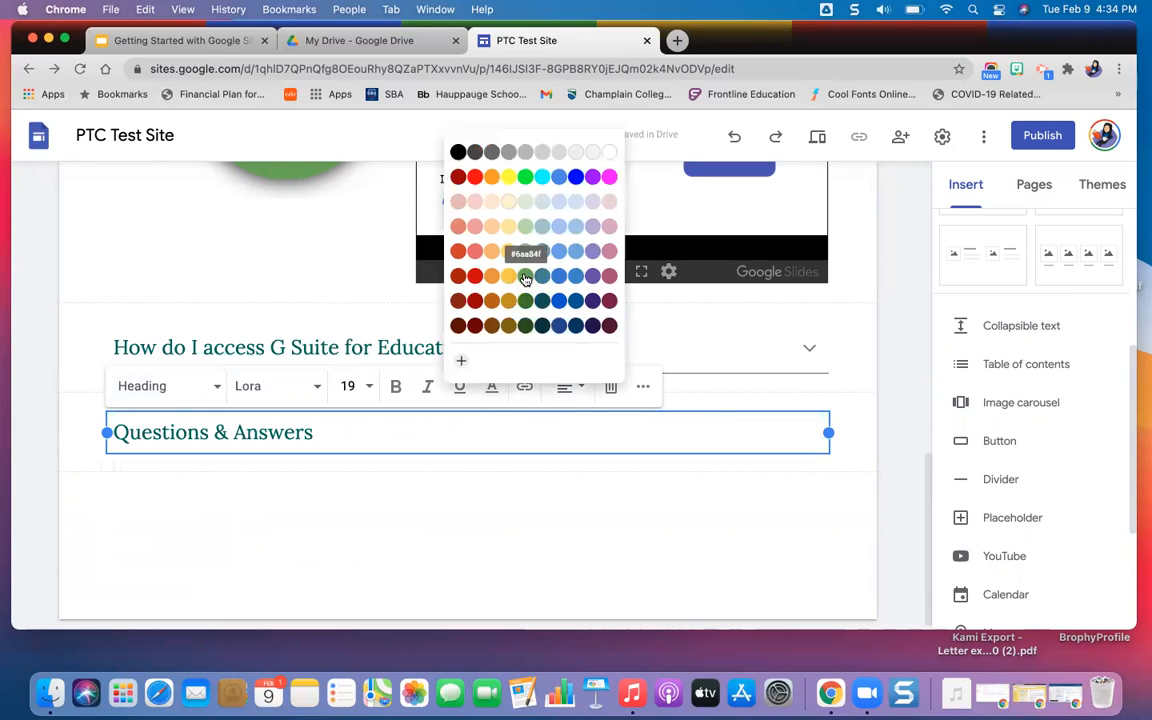
click(568, 396)
click(568, 438)
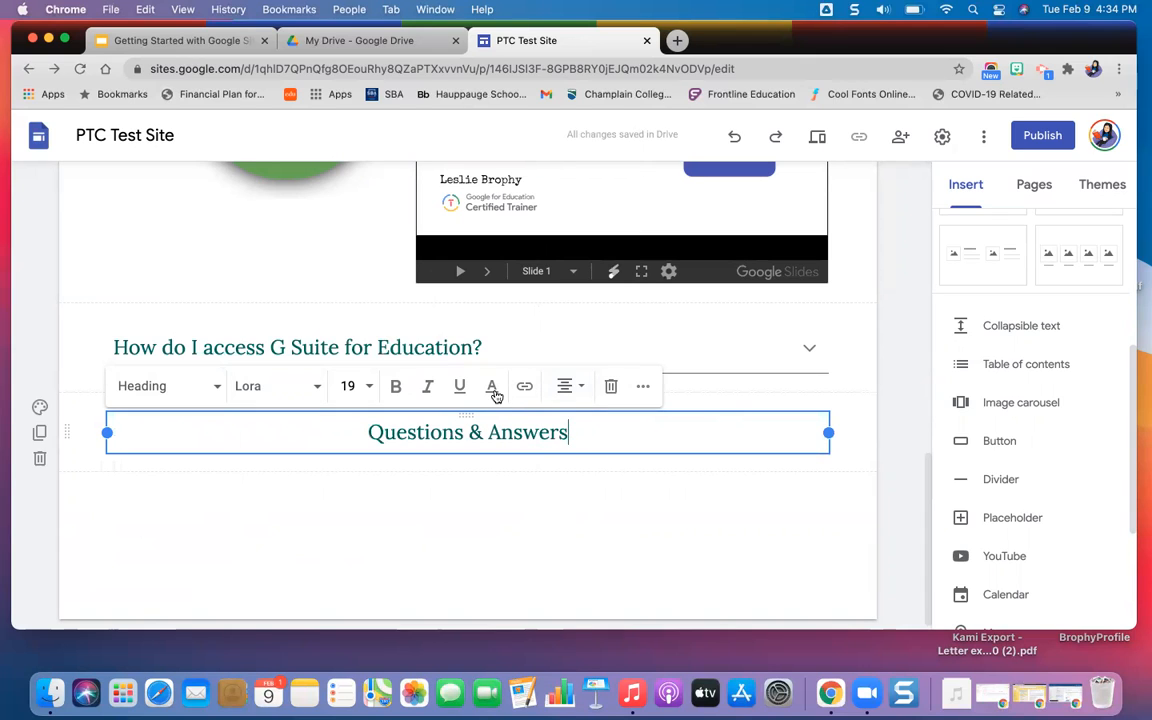
click(39, 406)
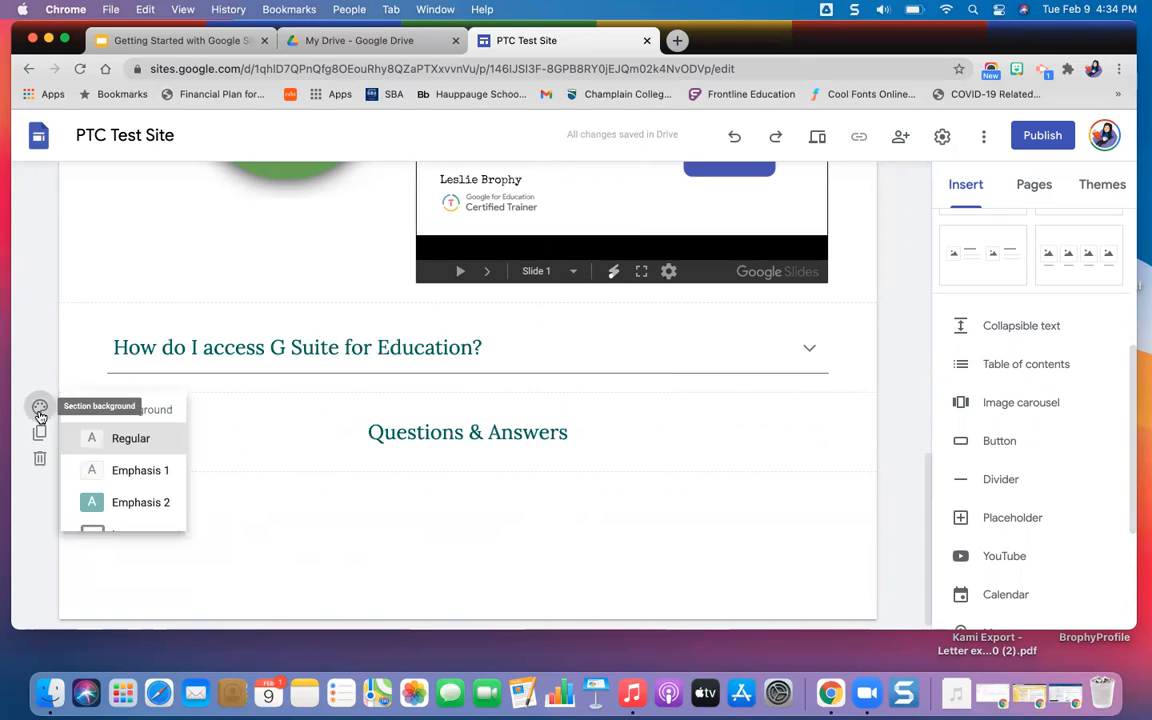
click(133, 500)
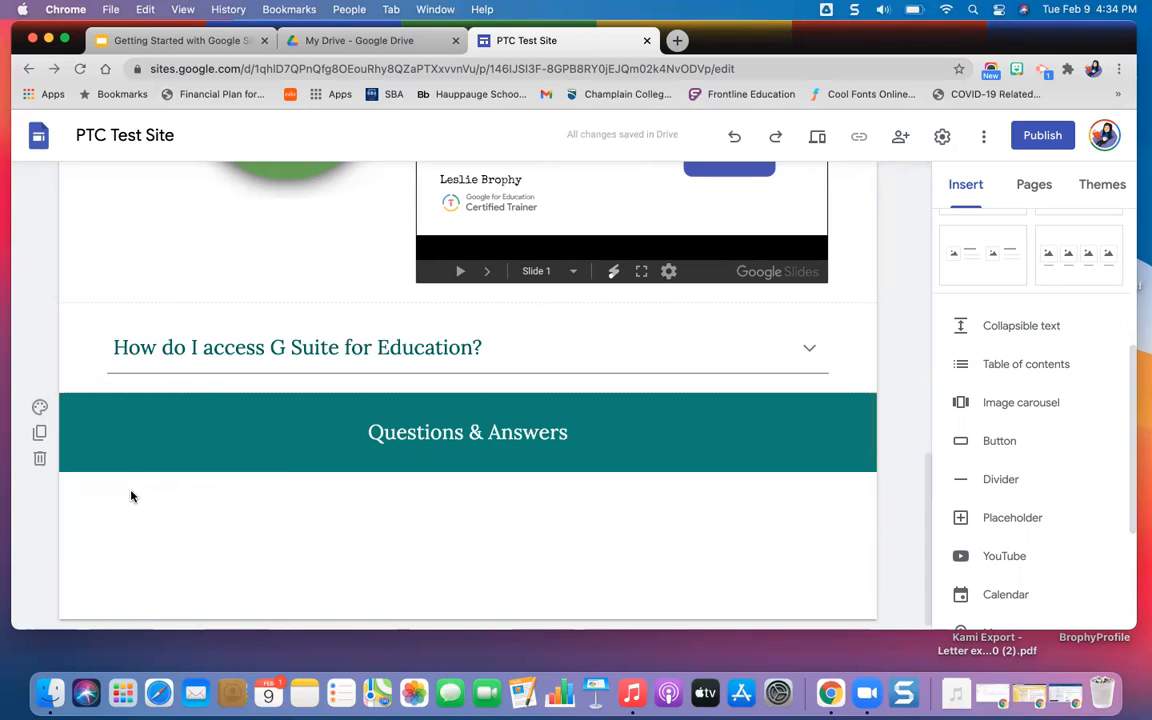
Apply bold to the "Questions & Answers" text and change its style to Title.
double_click(404, 430)
drag(404, 430, 519, 437)
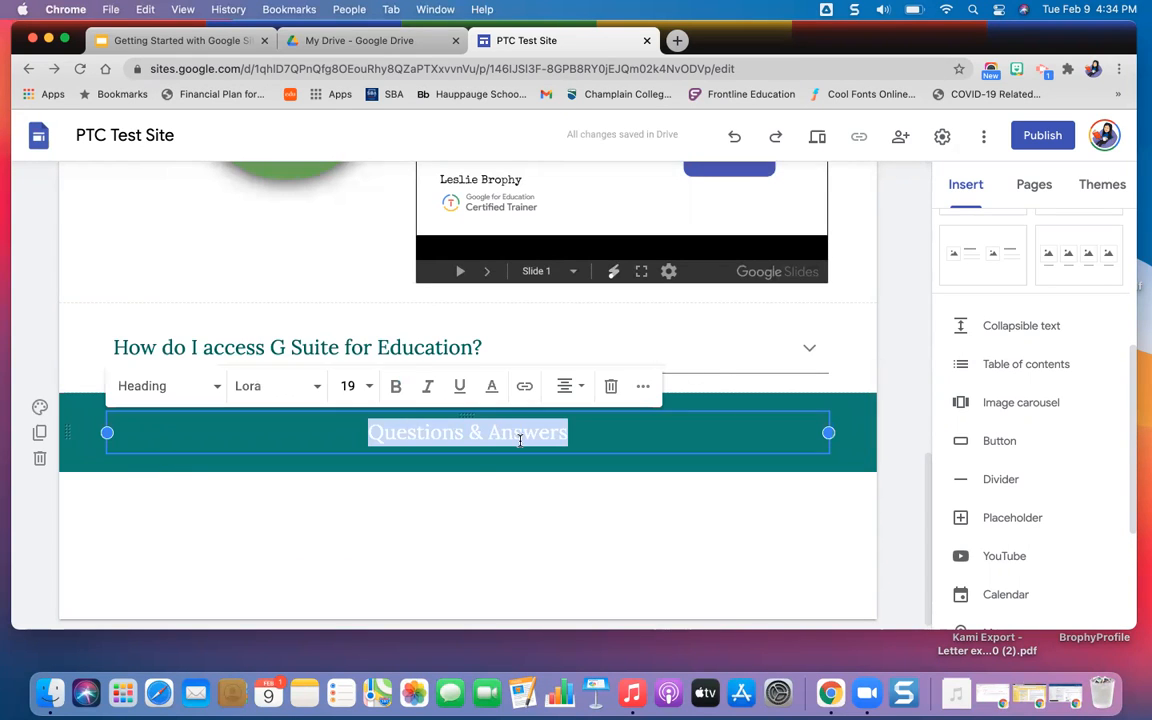
click(396, 388)
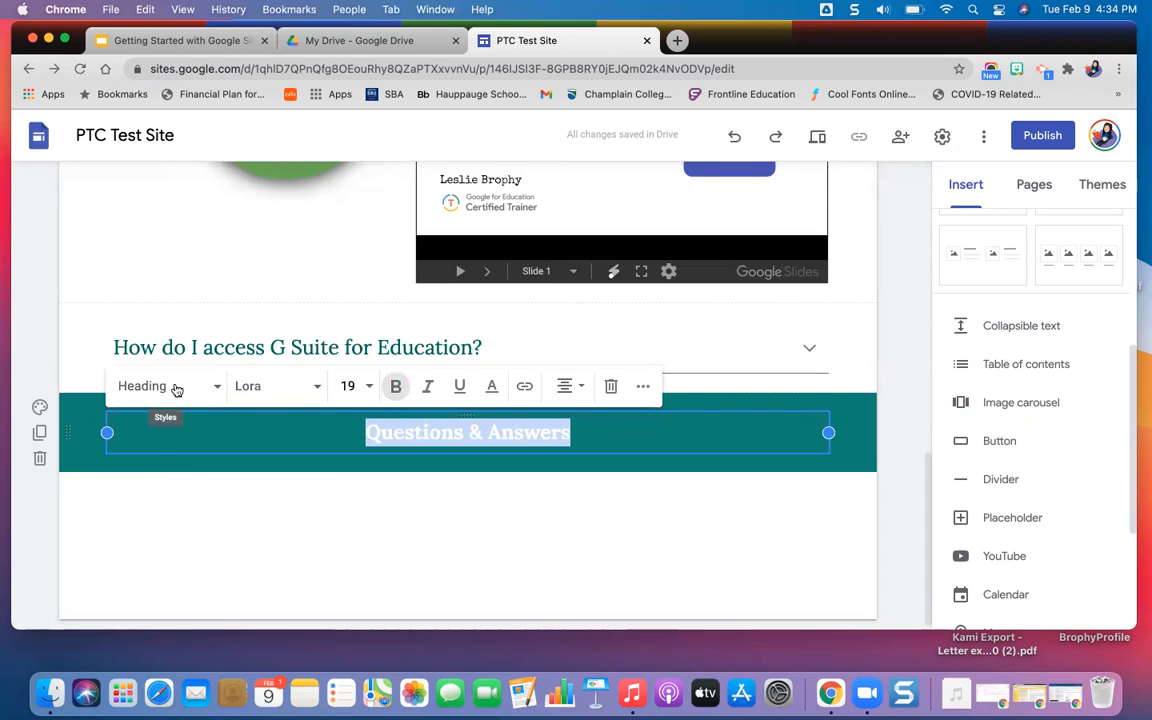
click(176, 389)
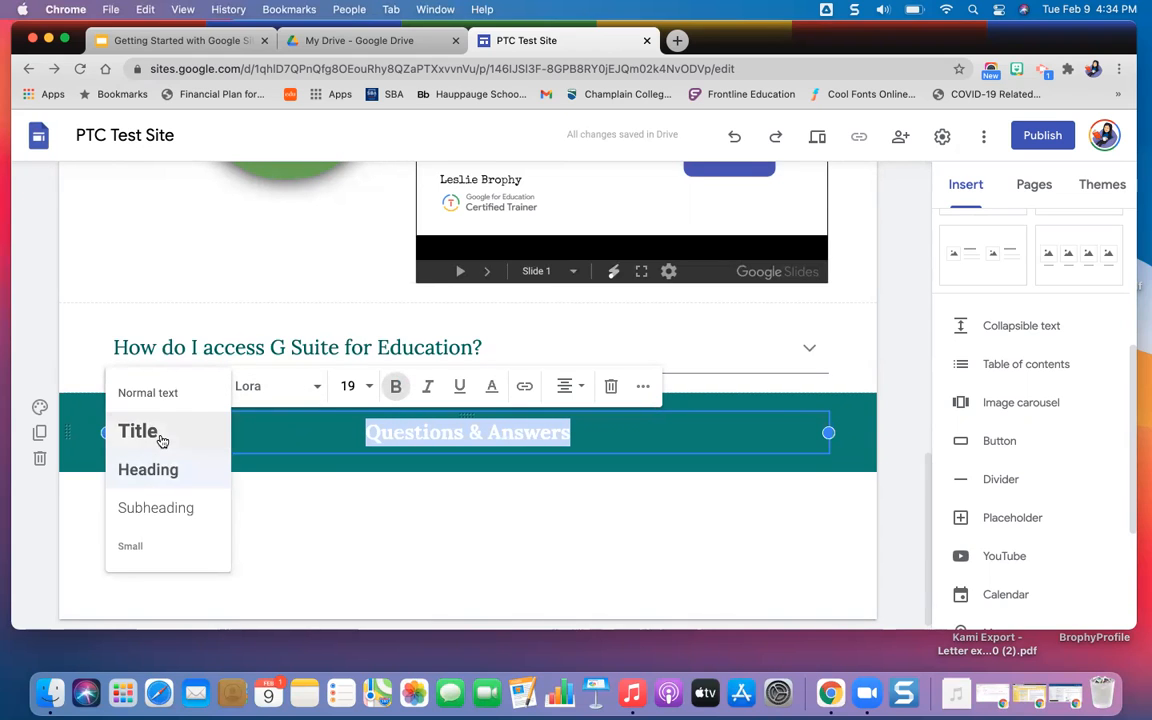
click(161, 441)
click(180, 524)
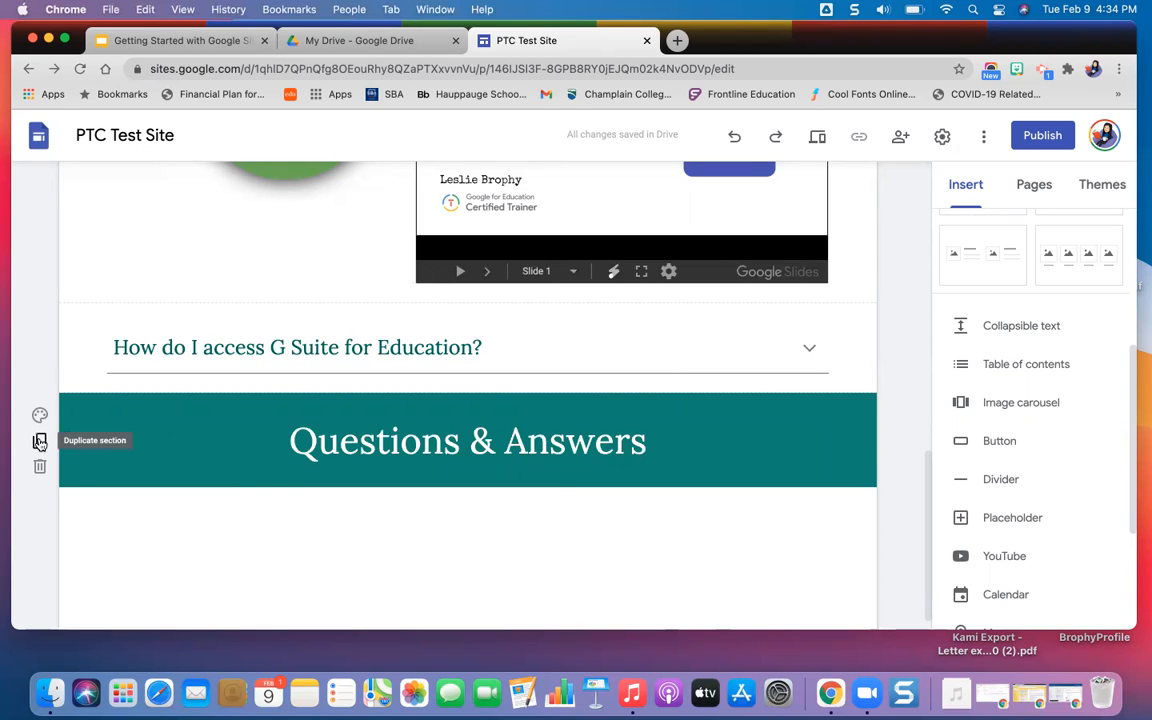
Move the "Questions & Answers" section above the collapsible G Suite question and expand the question's answer.
click(39, 442)
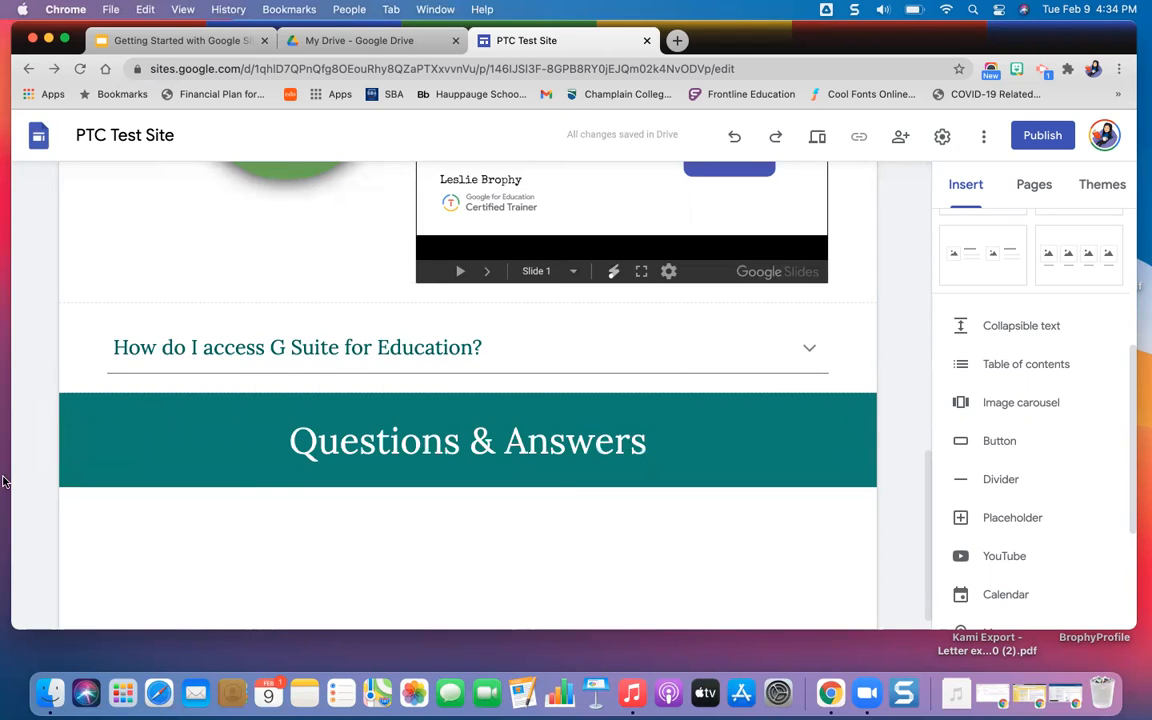
drag(76, 438, 90, 340)
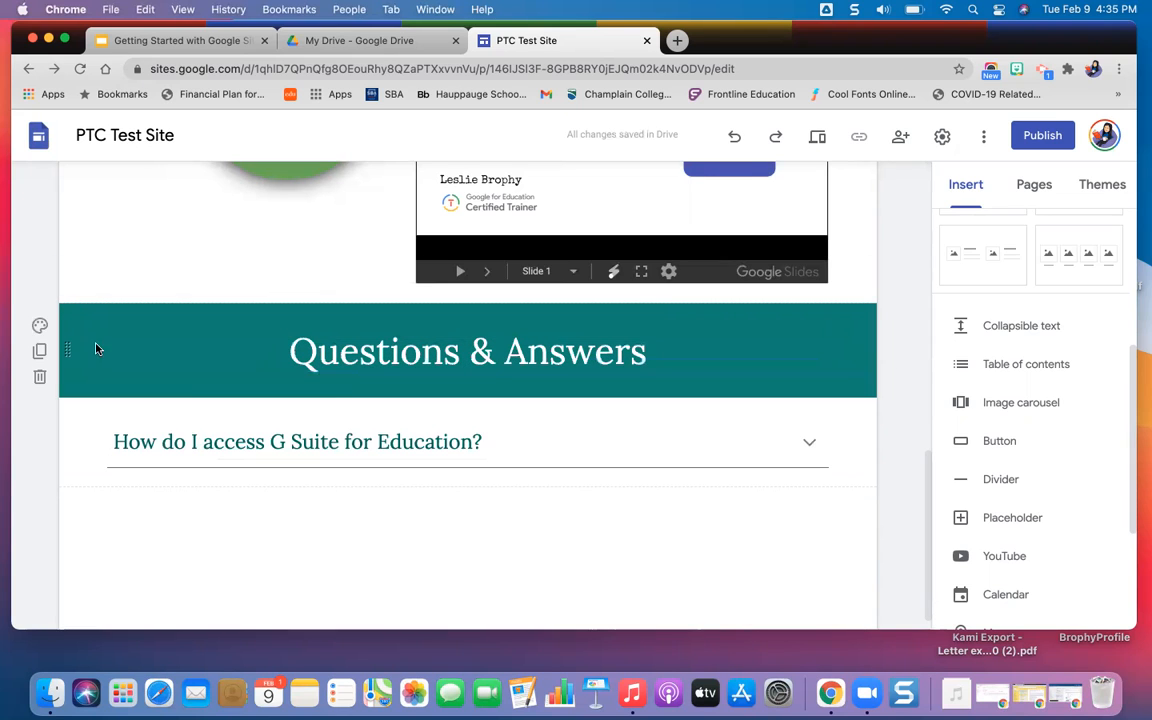
click(264, 437)
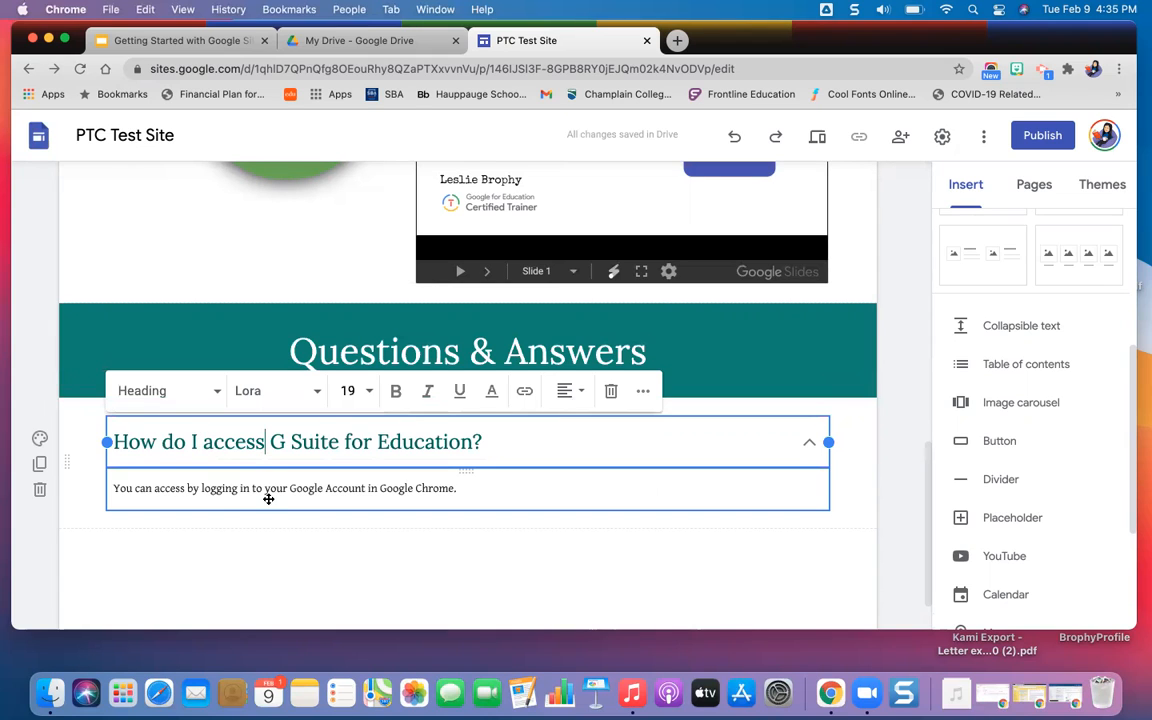
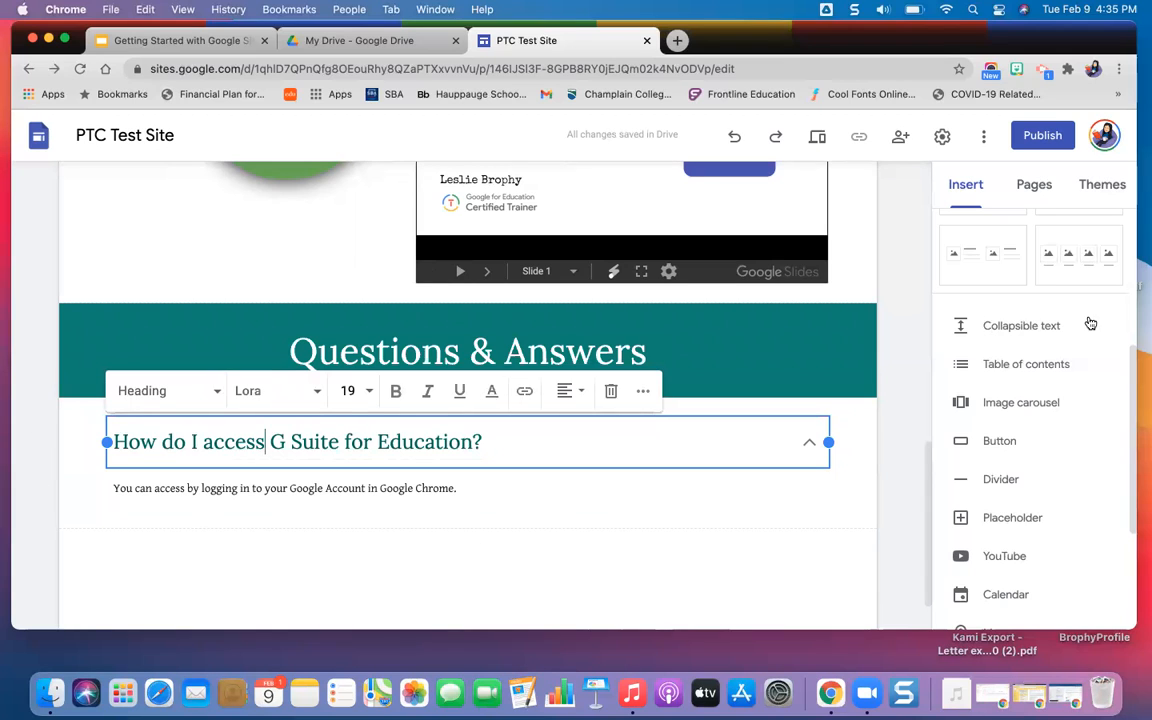
click(756, 553)
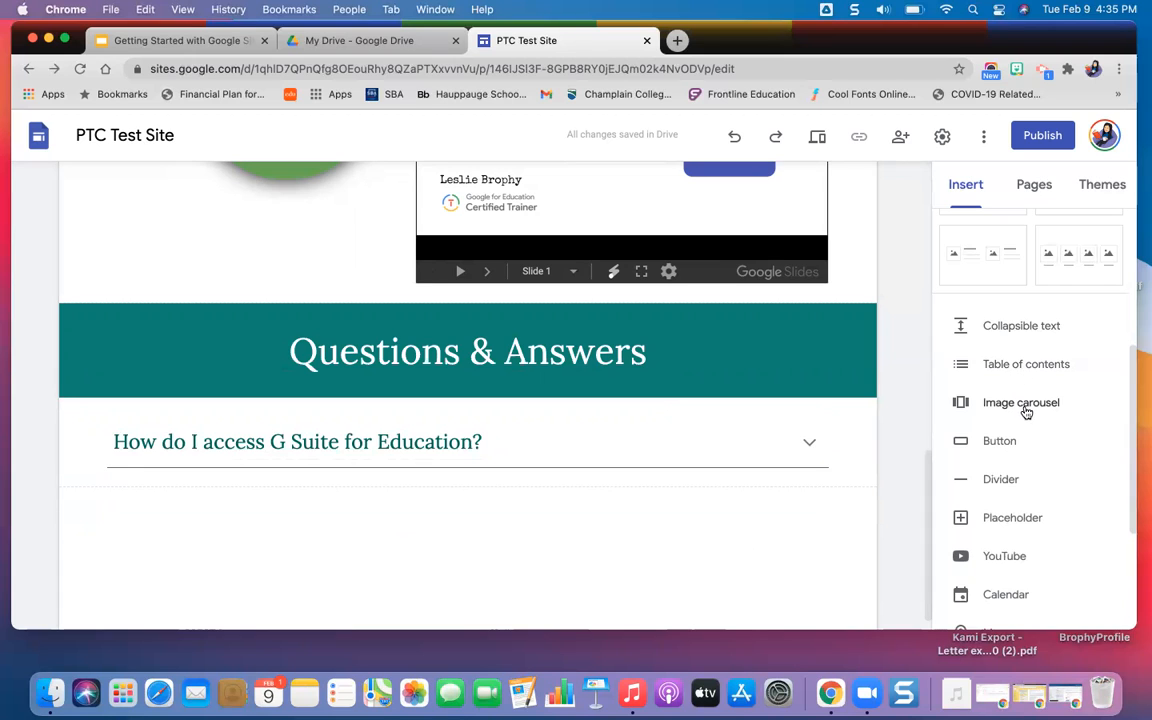
click(1024, 404)
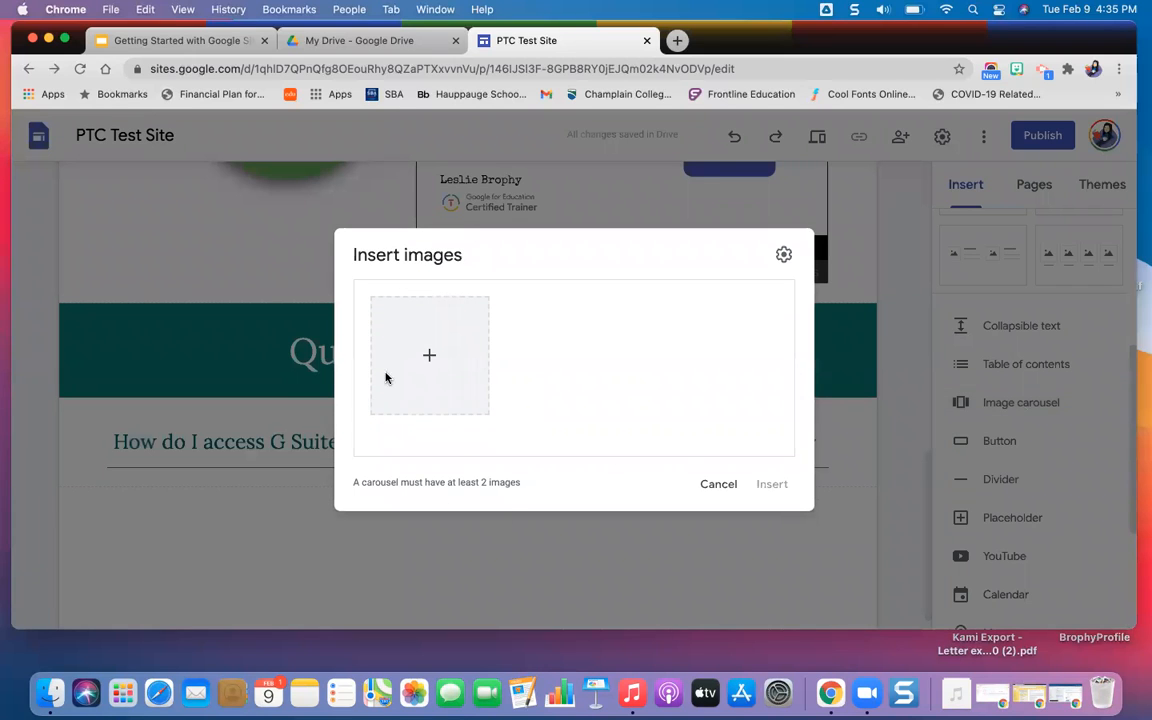
click(429, 356)
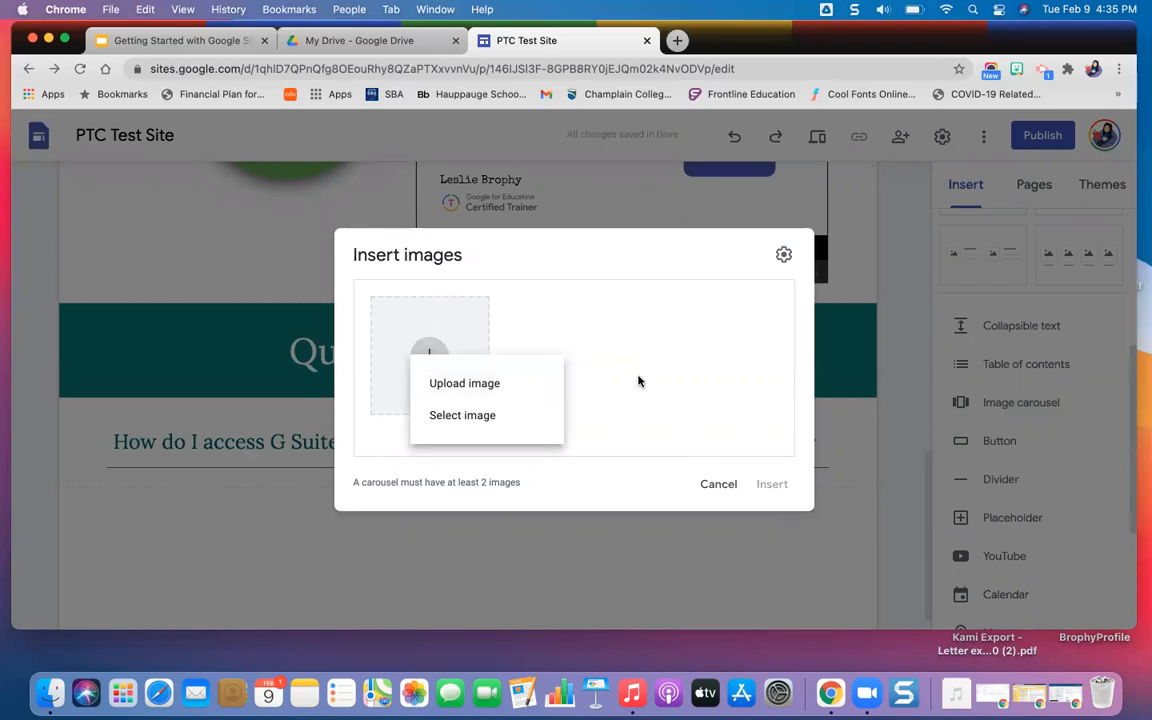
click(718, 489)
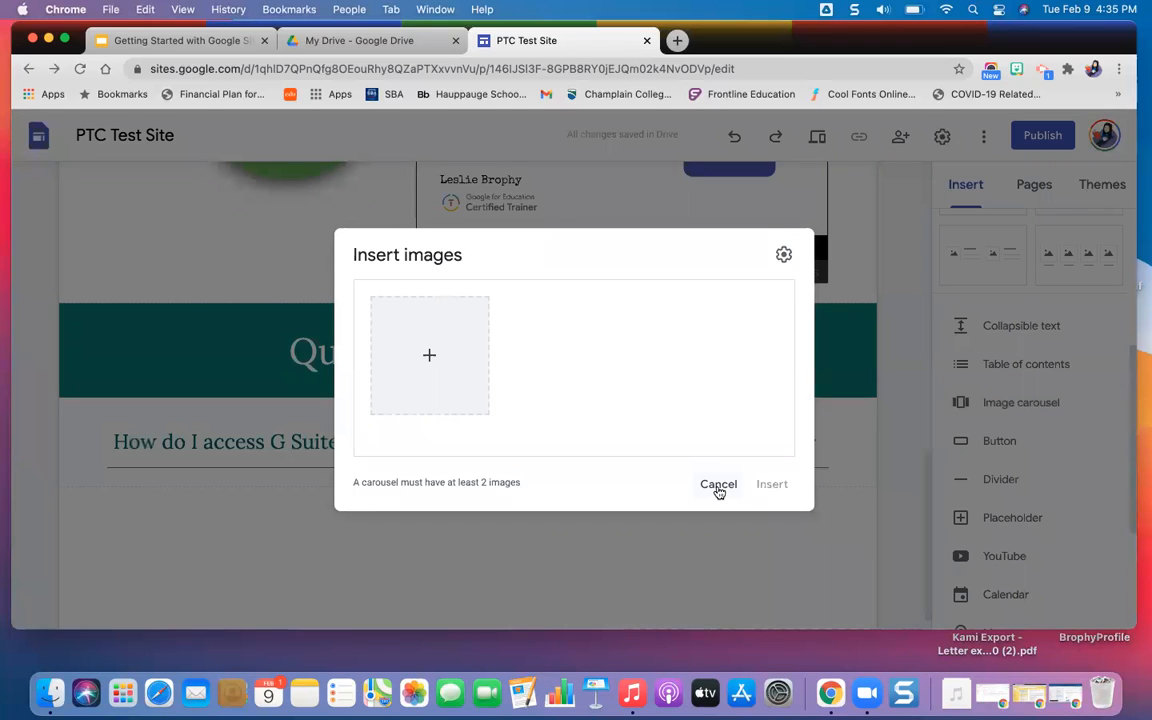
click(718, 489)
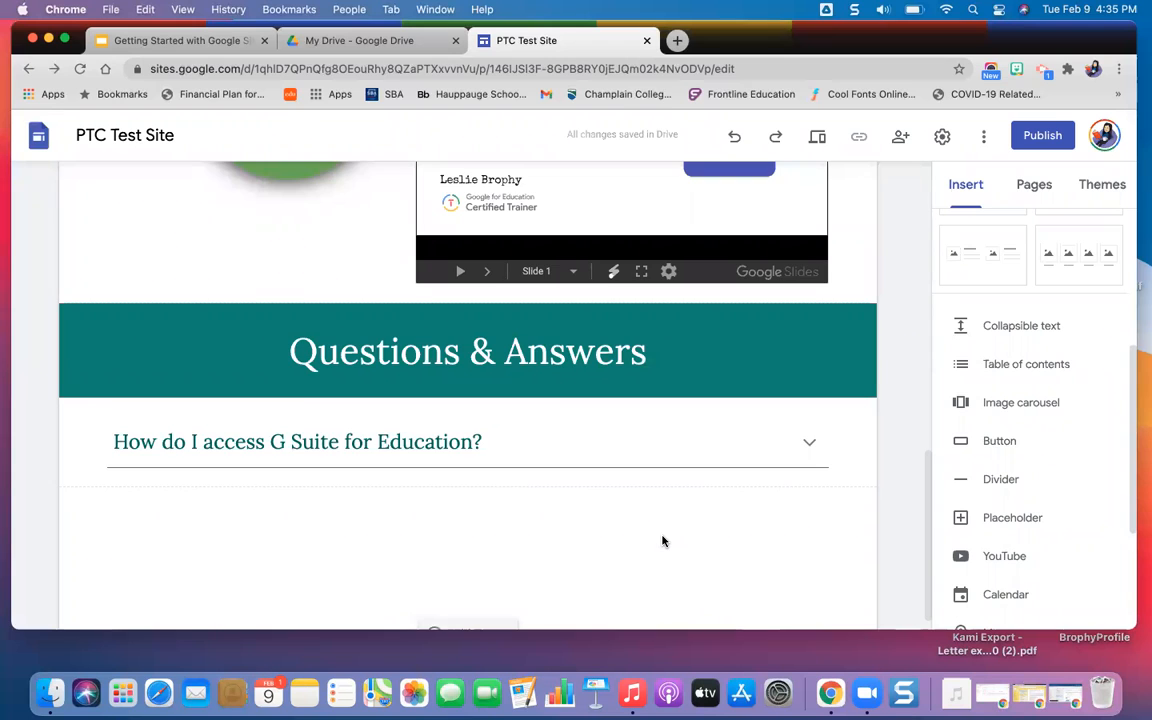
Start inserting a button and name it "Google Teacher Center".
scroll(662, 541, down, 1)
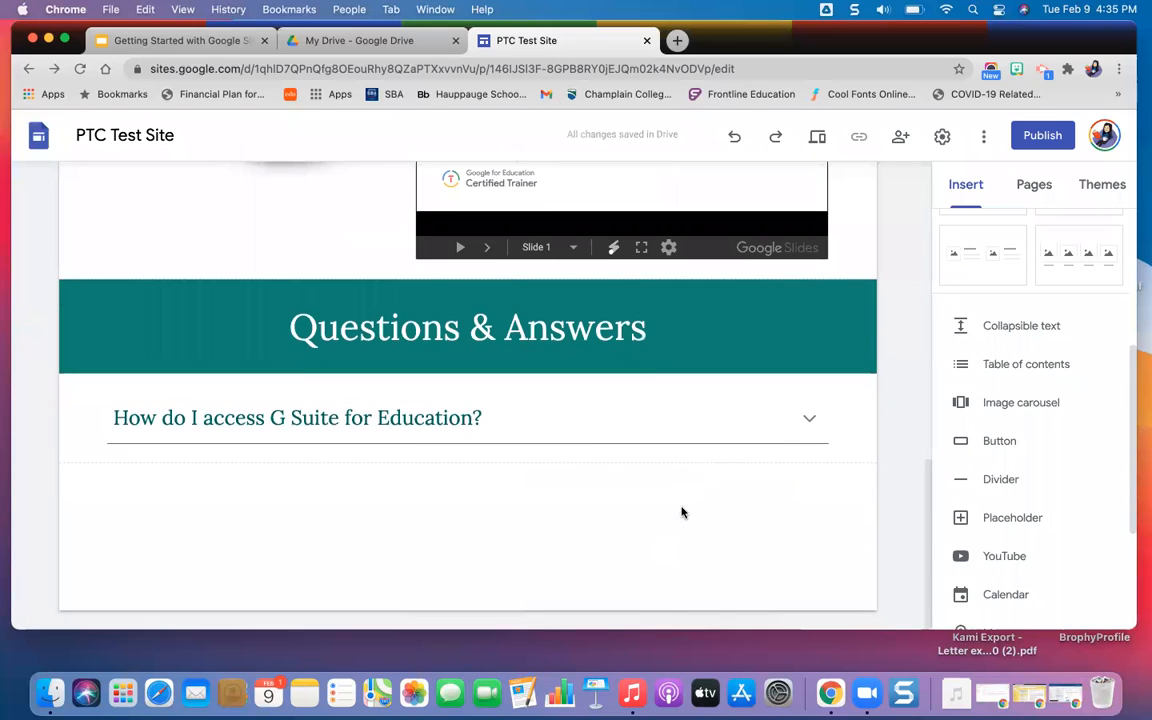
scroll(689, 540, up, 4)
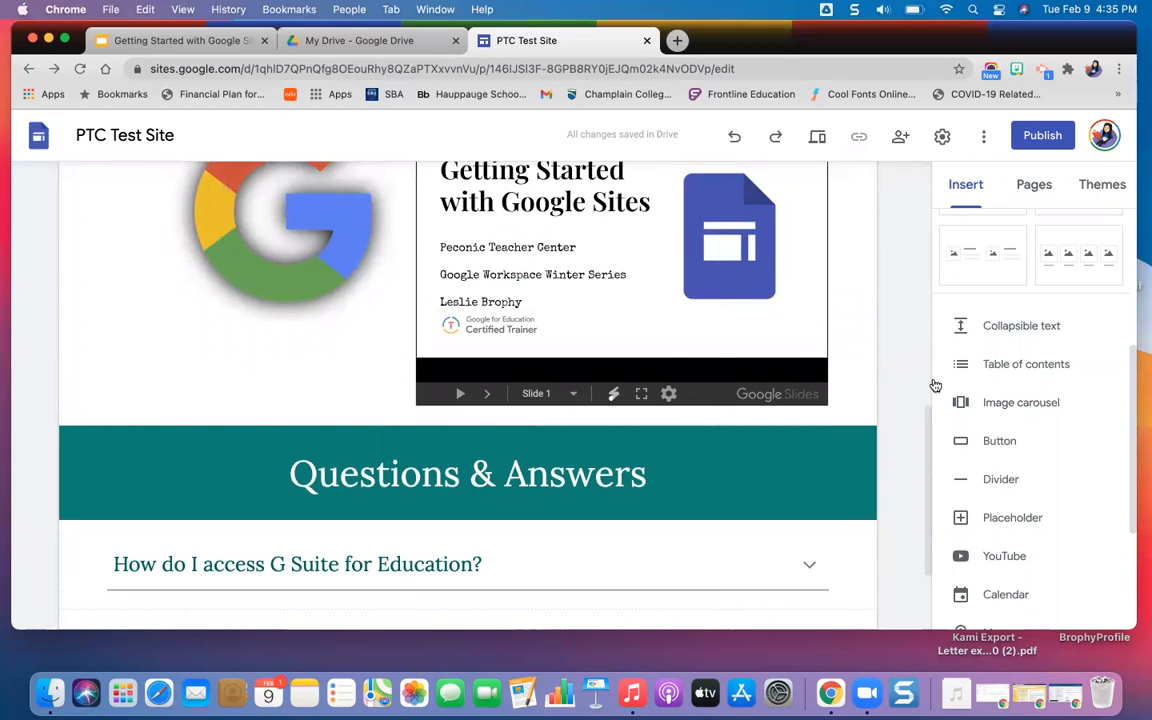
click(1000, 440)
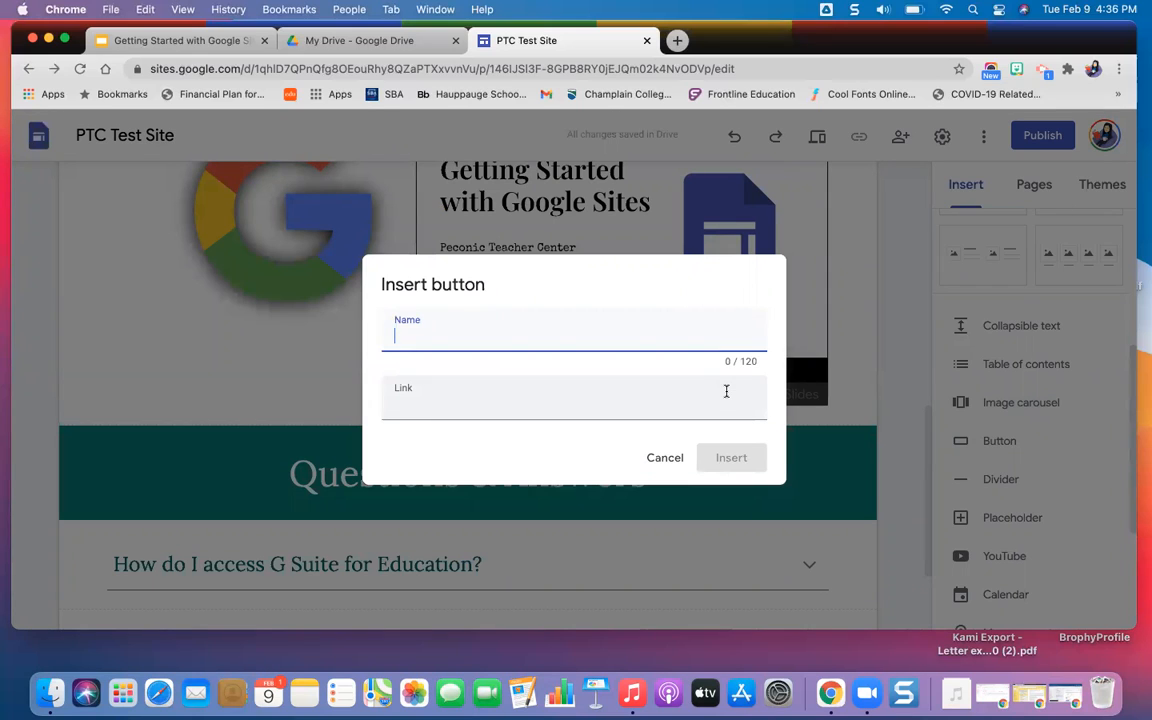
text(Google Teach)
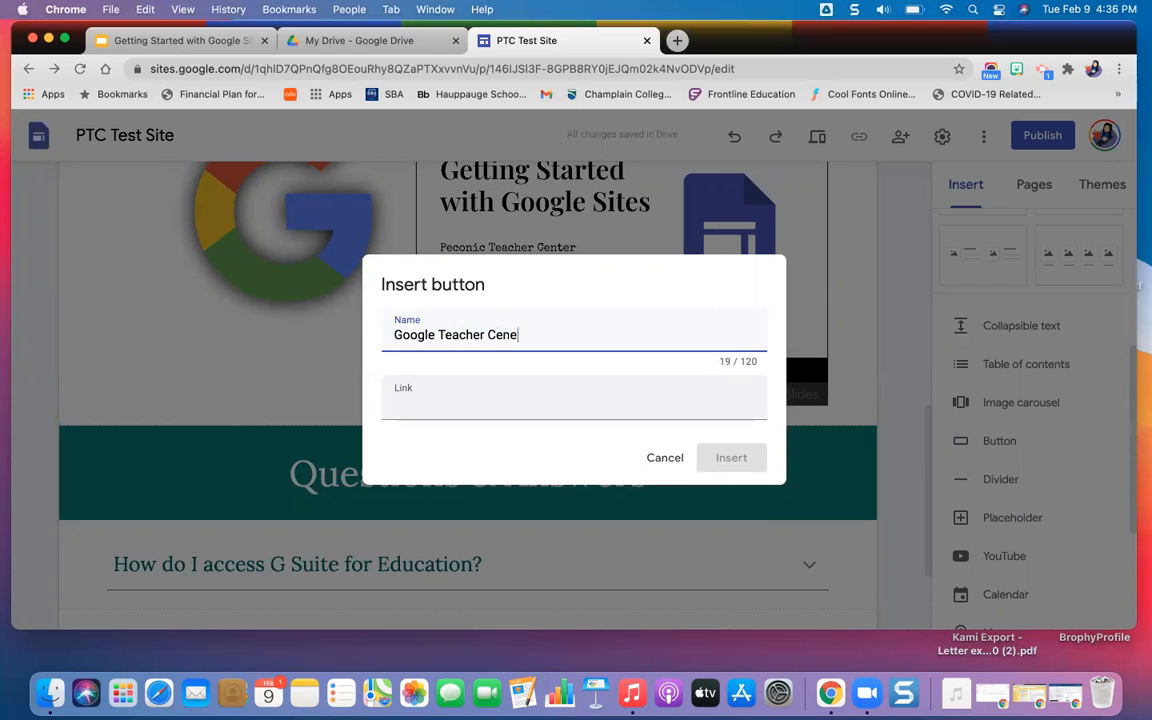
text(er Center)
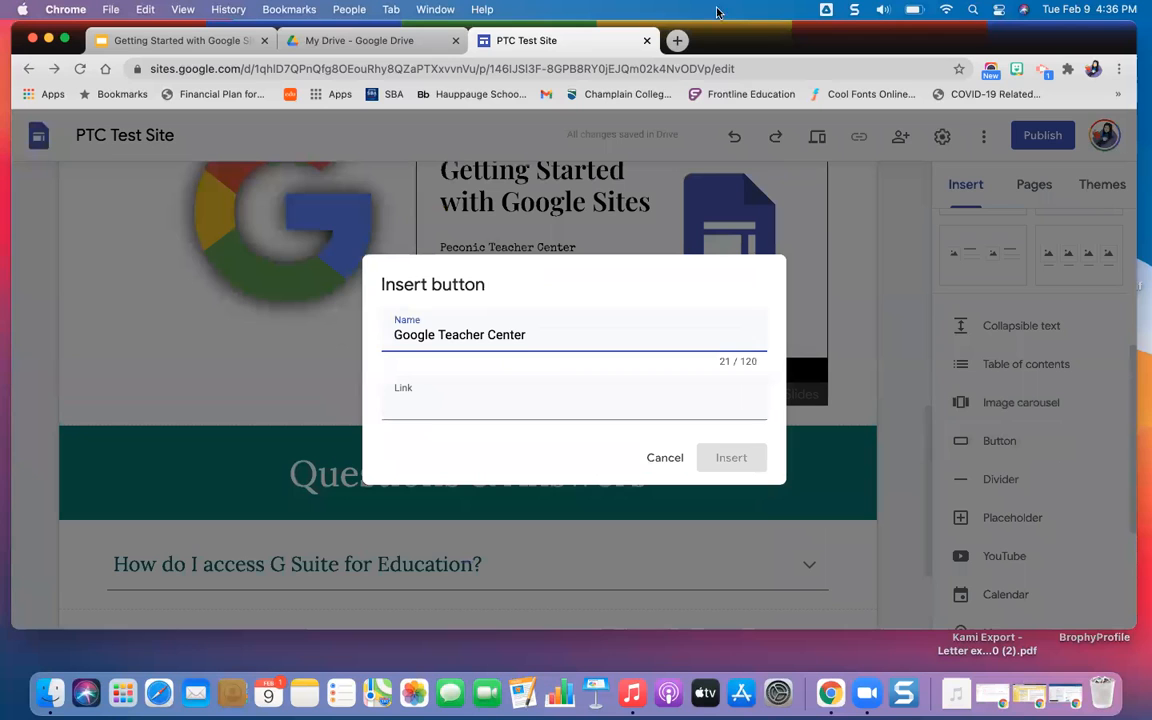
Search Google for "Google Teacher Center" in a new browser tab, open the edu.google.com Teacher Center page and copy its web address.
click(677, 41)
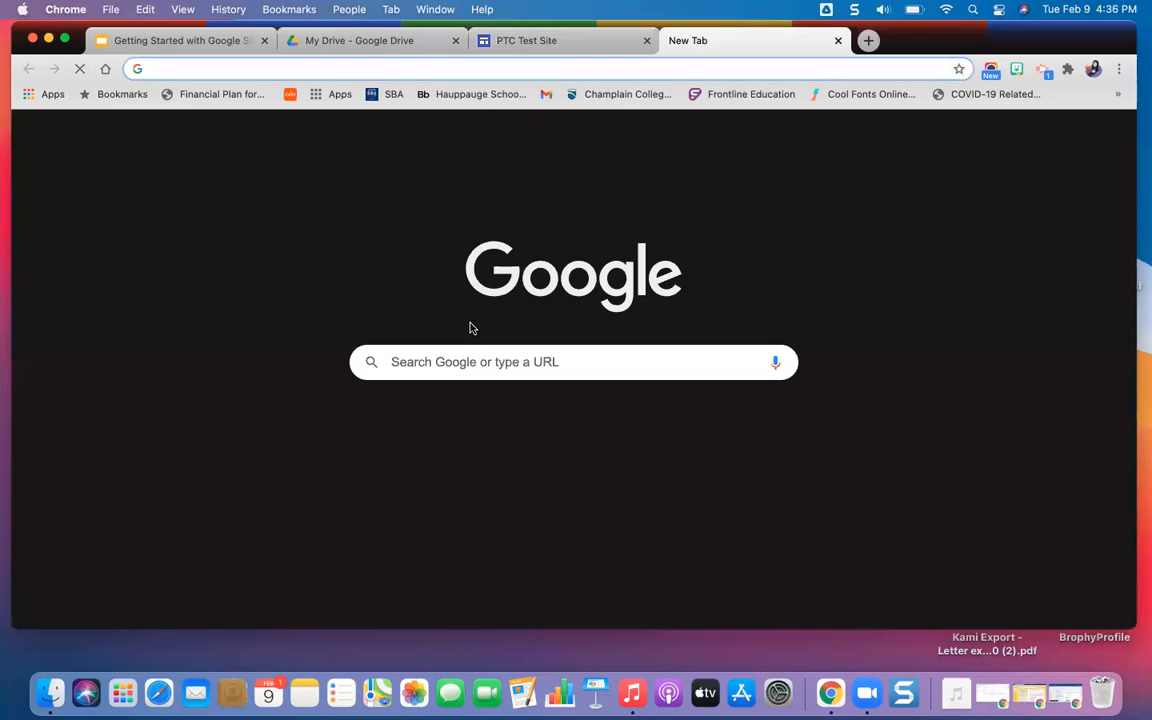
click(465, 360)
text(G)
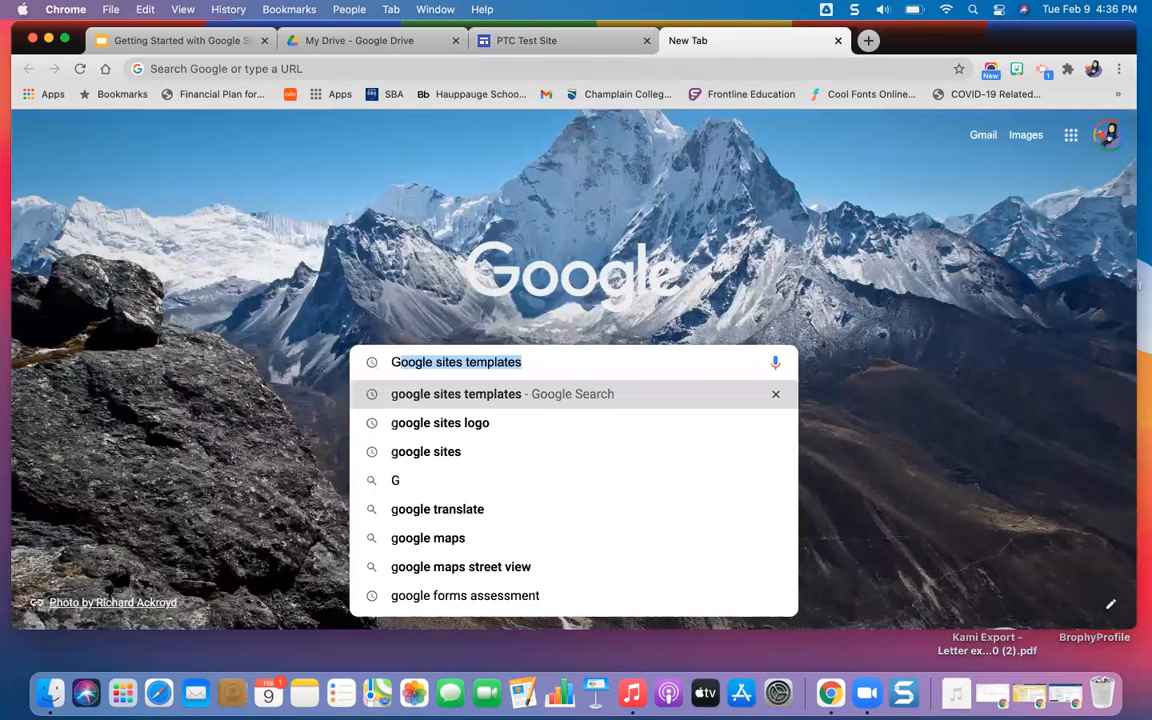
text(oogle Teacher Cent)
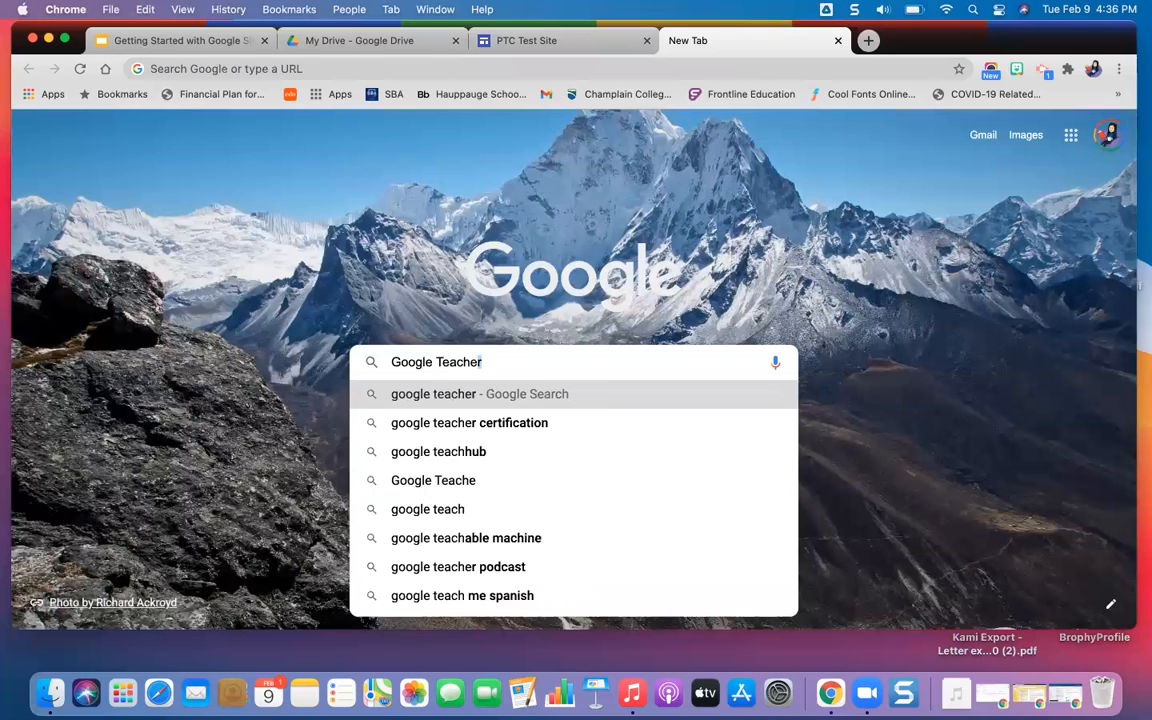
text(er)
key(Return)
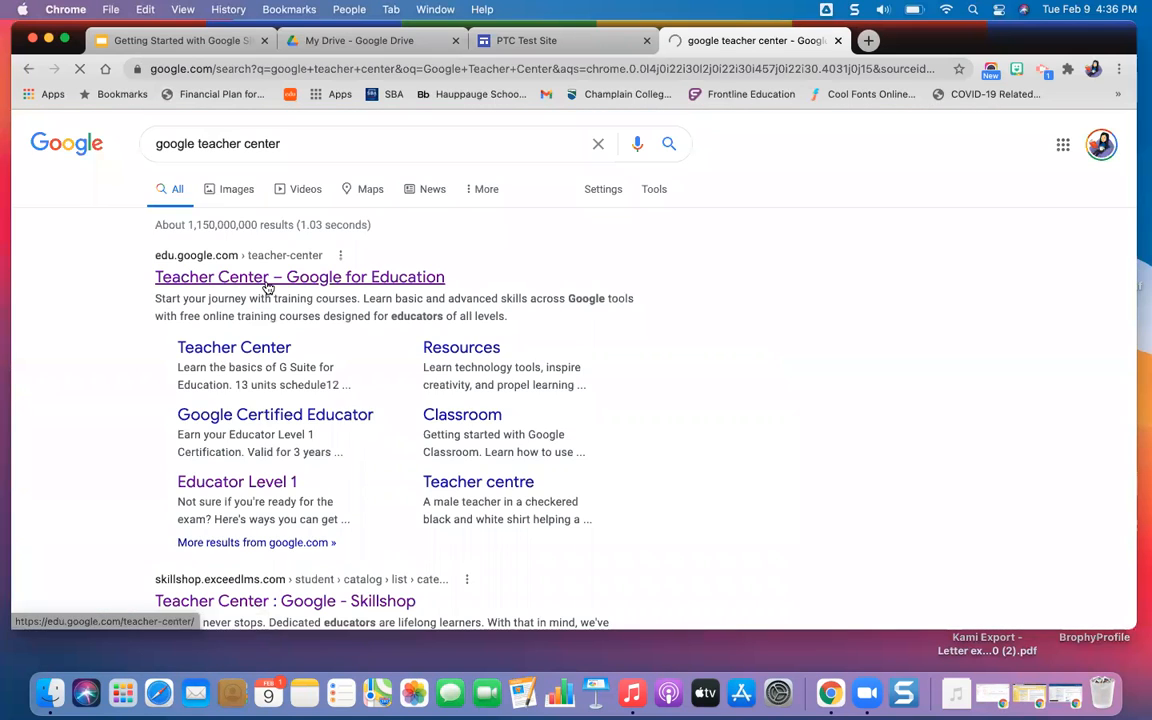
click(267, 280)
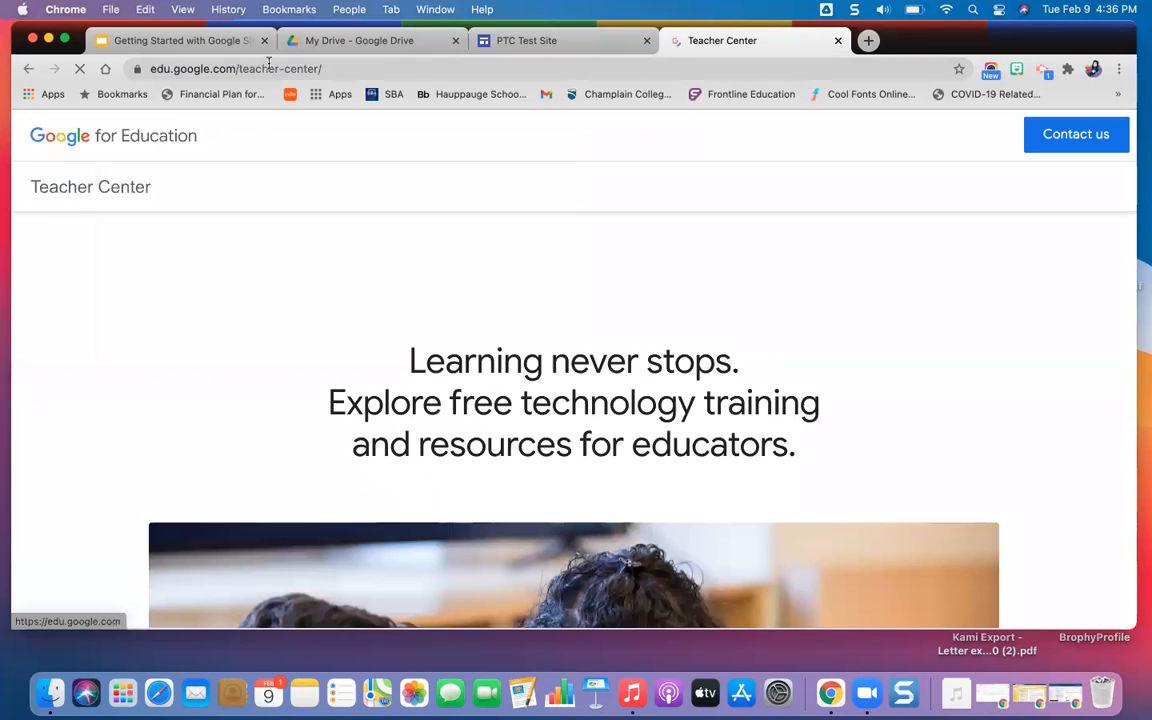
click(265, 69)
key(super+c)
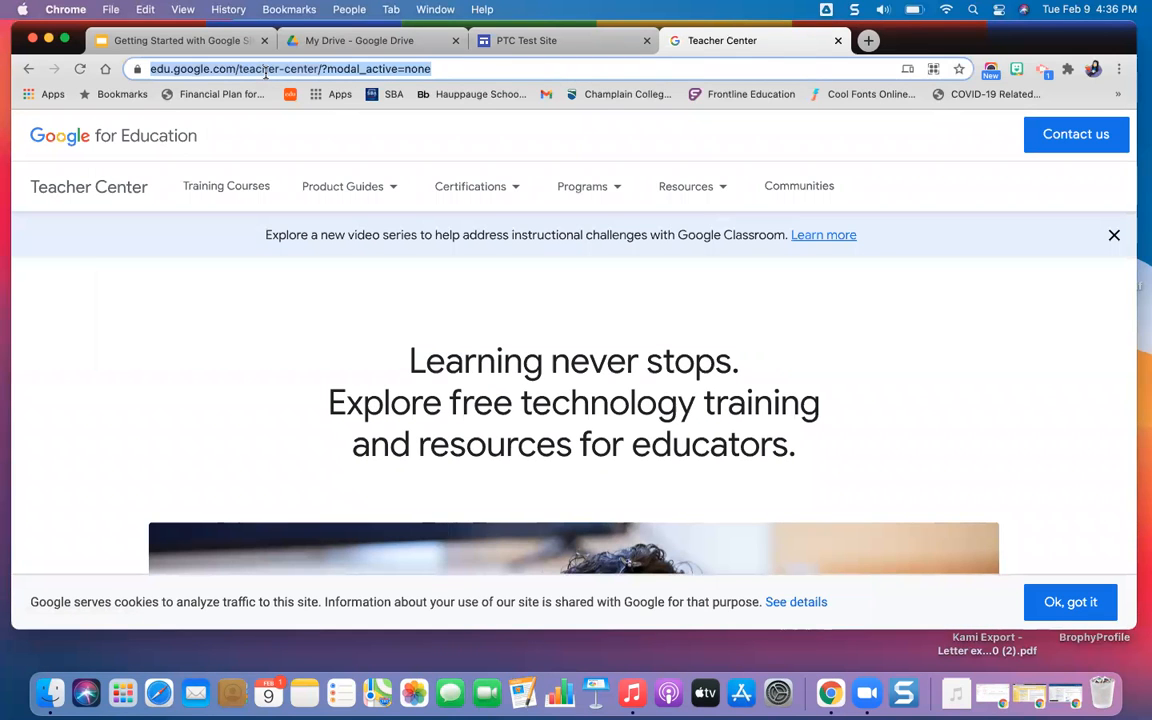
Insert the button in the site with the copied Teacher Center address as its link and widen it to show its full name.
click(486, 38)
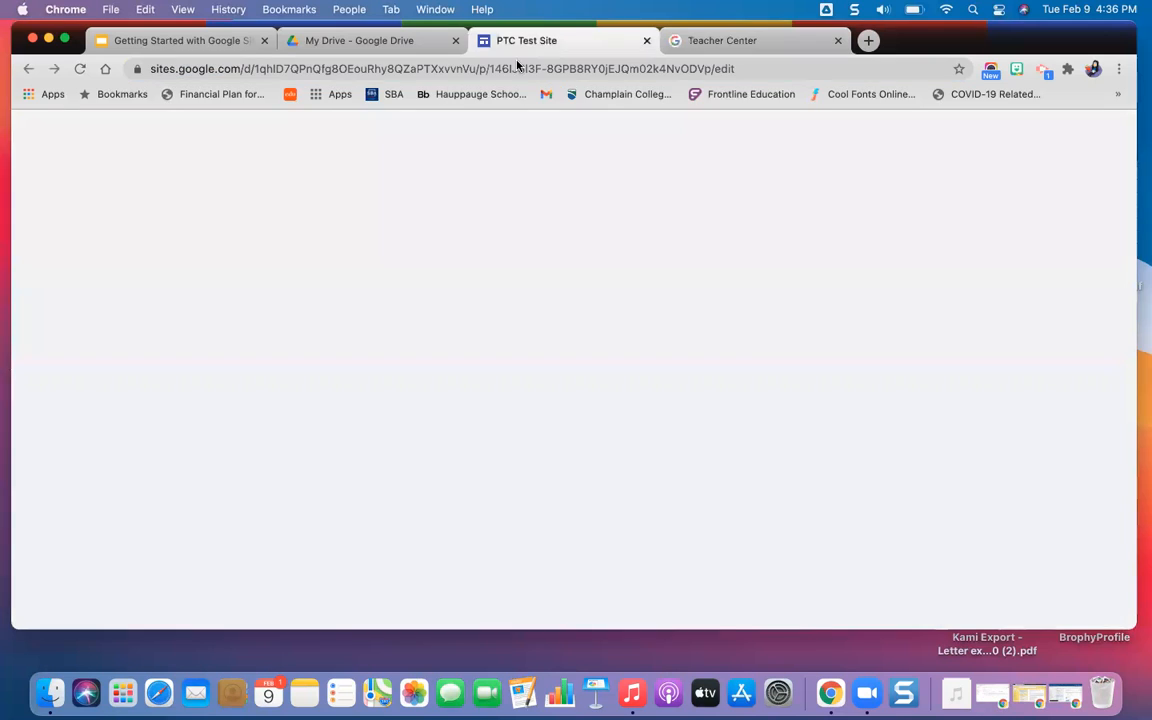
click(443, 405)
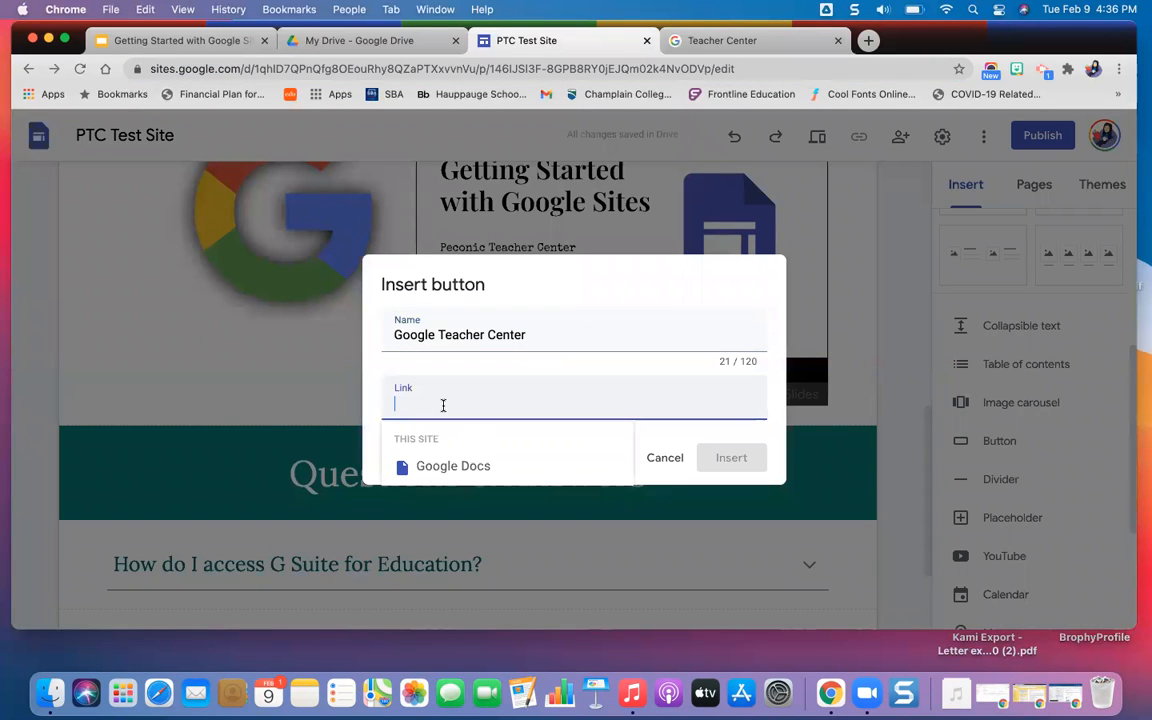
key(super+v)
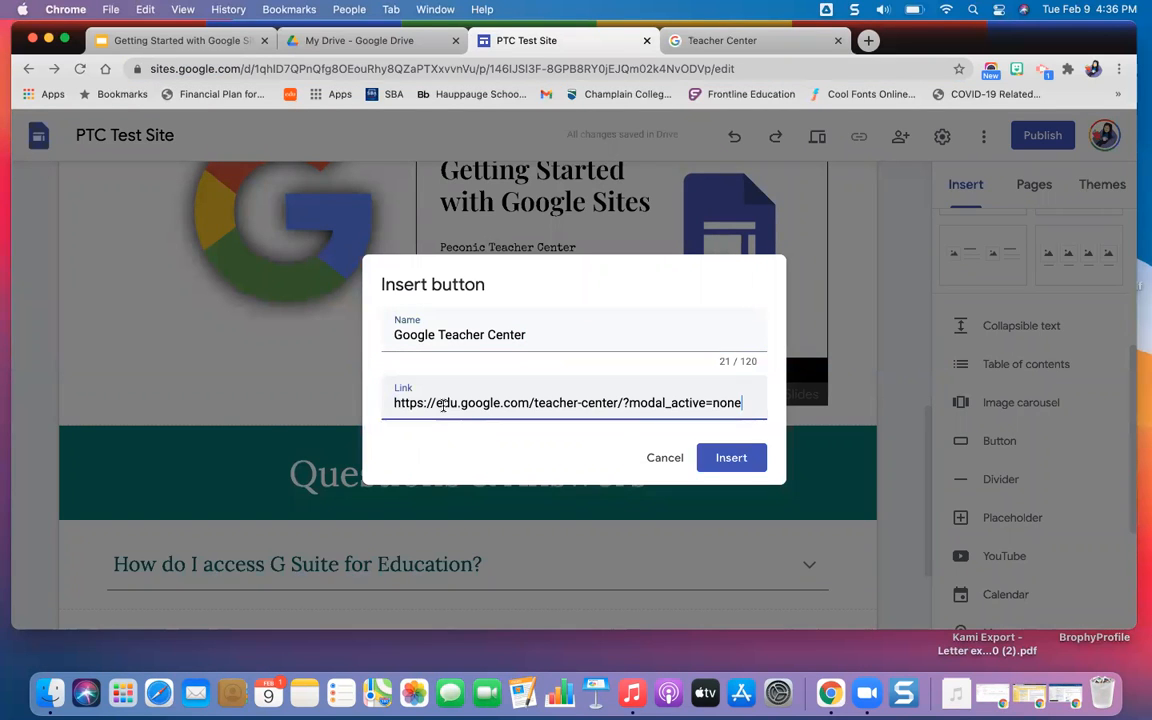
click(750, 461)
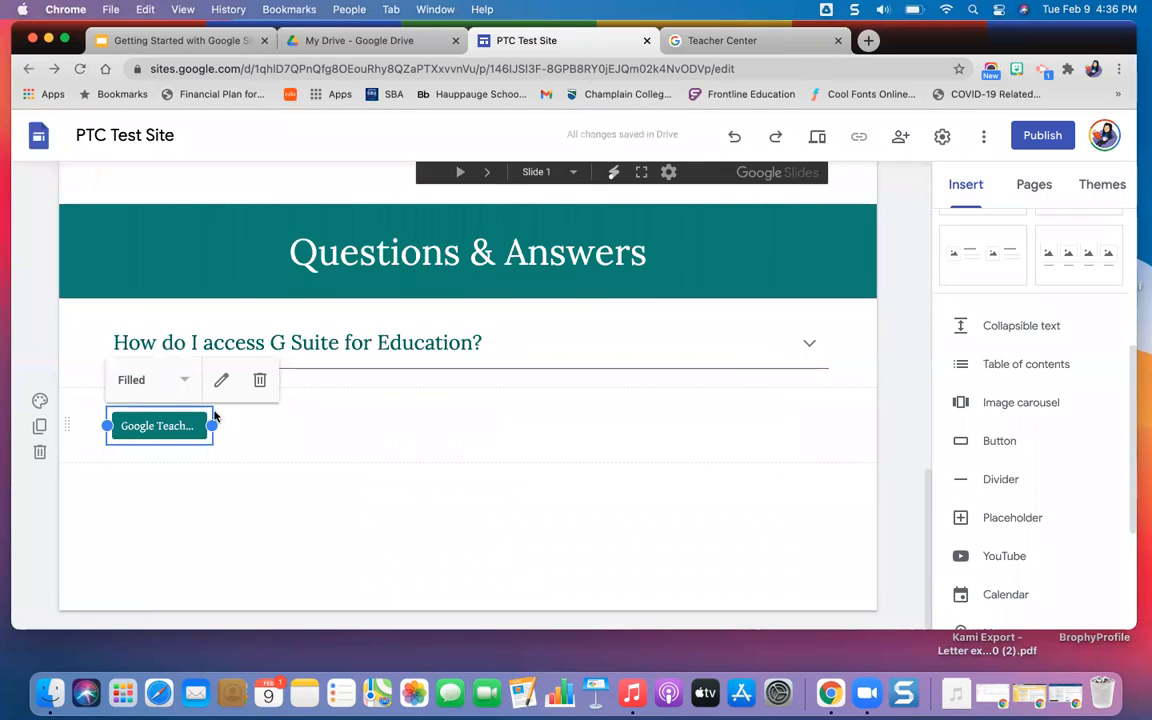
drag(212, 426, 400, 430)
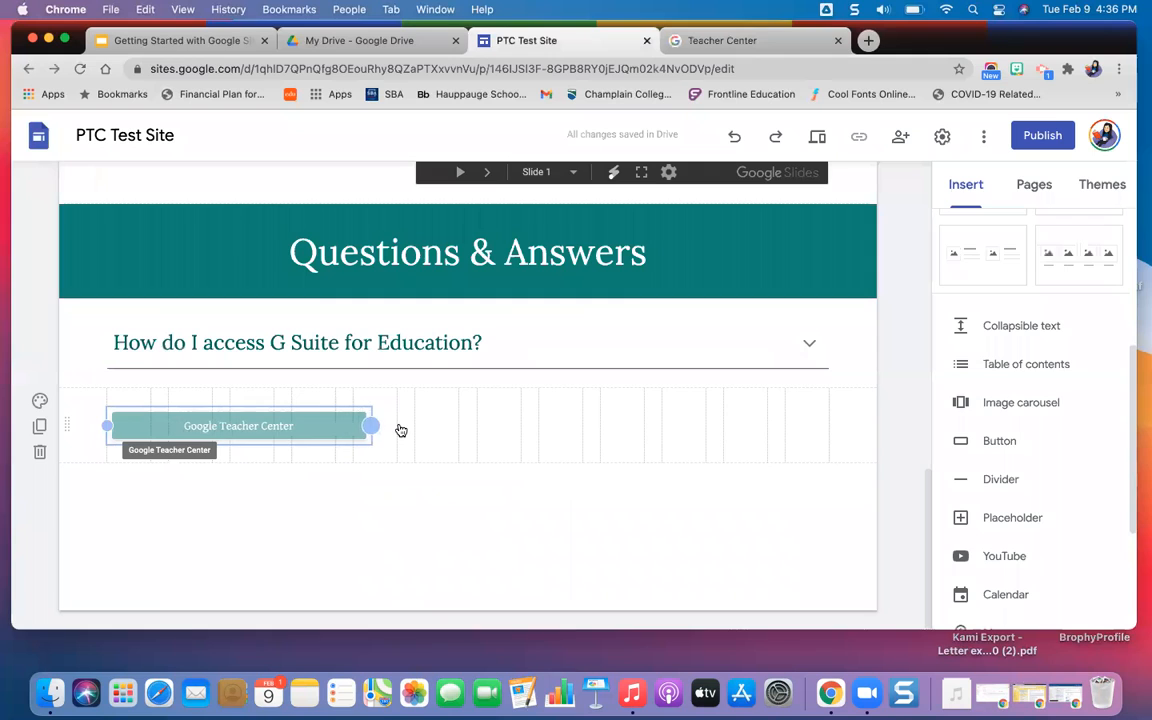
drag(399, 424, 399, 424)
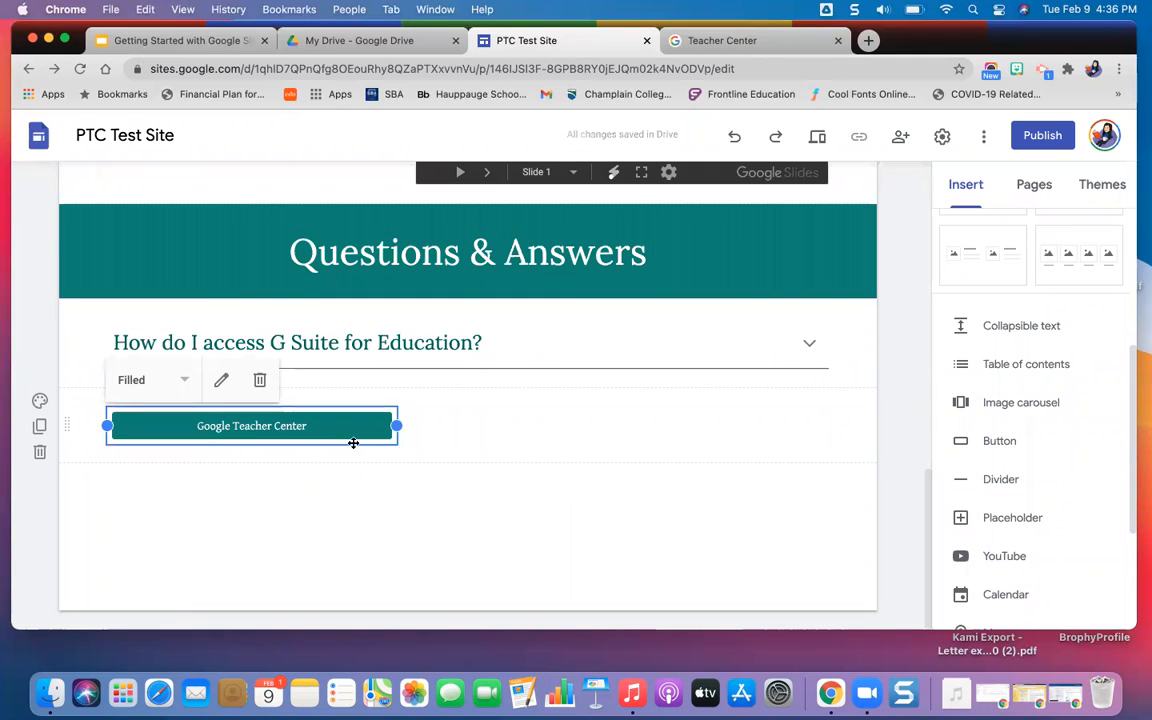
Try the Outlined and Text styles on the Google Teacher Center button and return it to Filled.
click(178, 383)
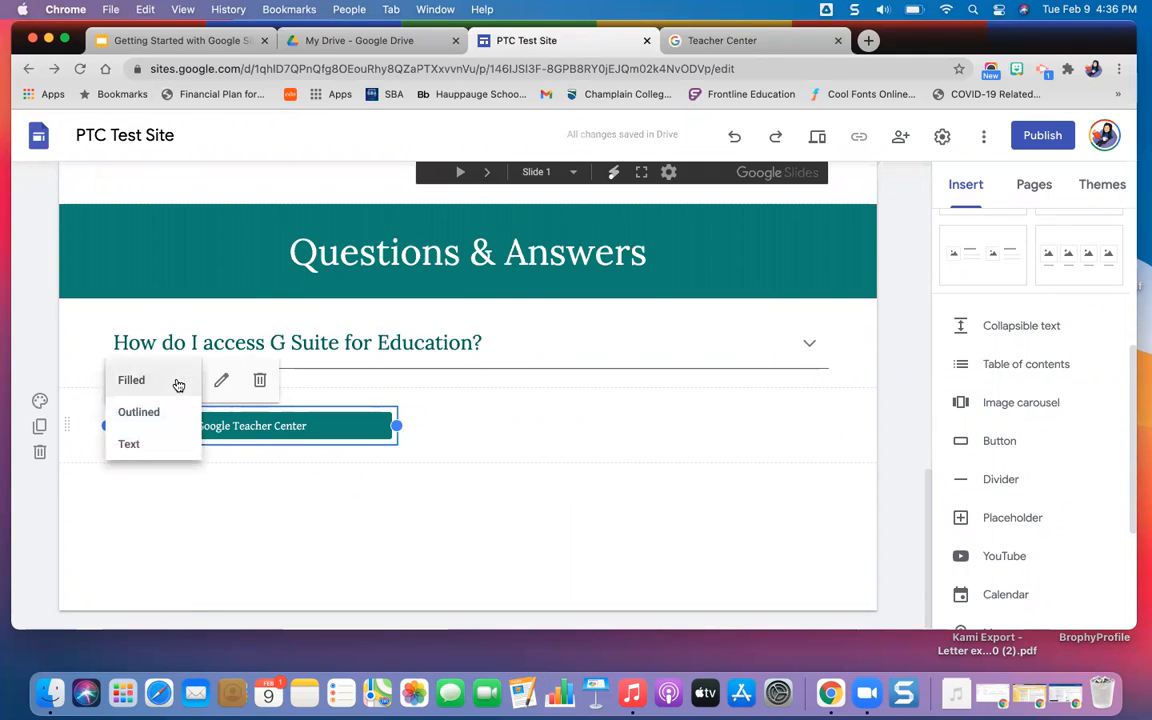
click(163, 410)
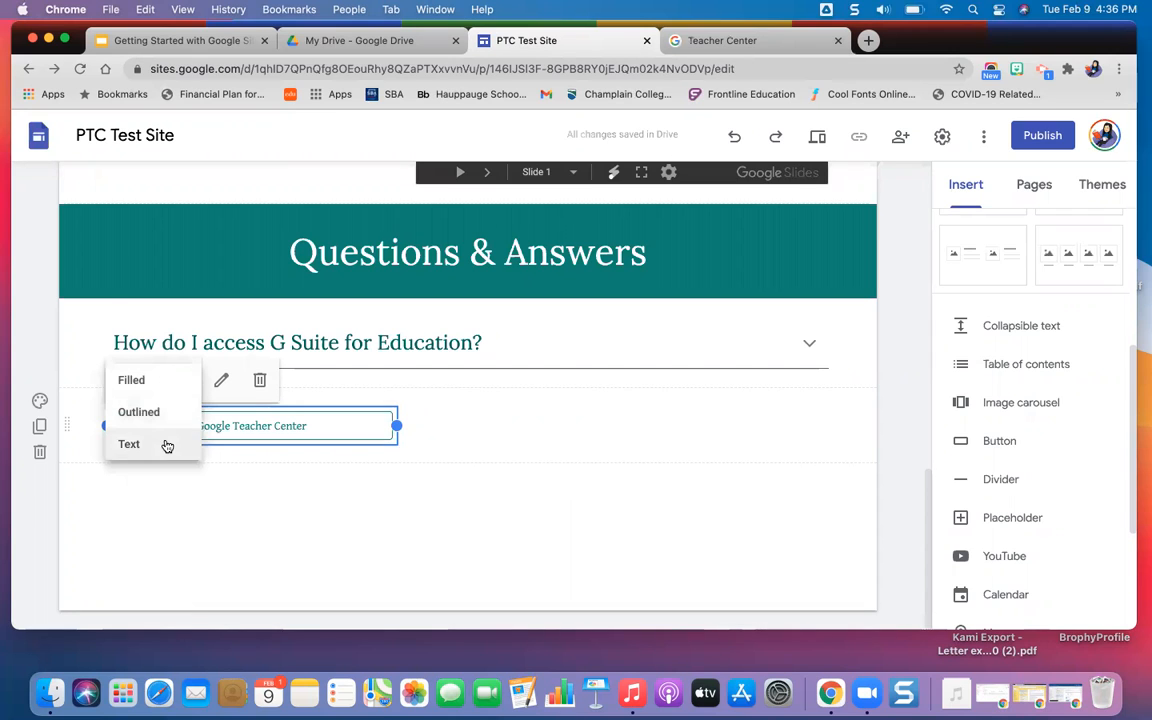
click(165, 443)
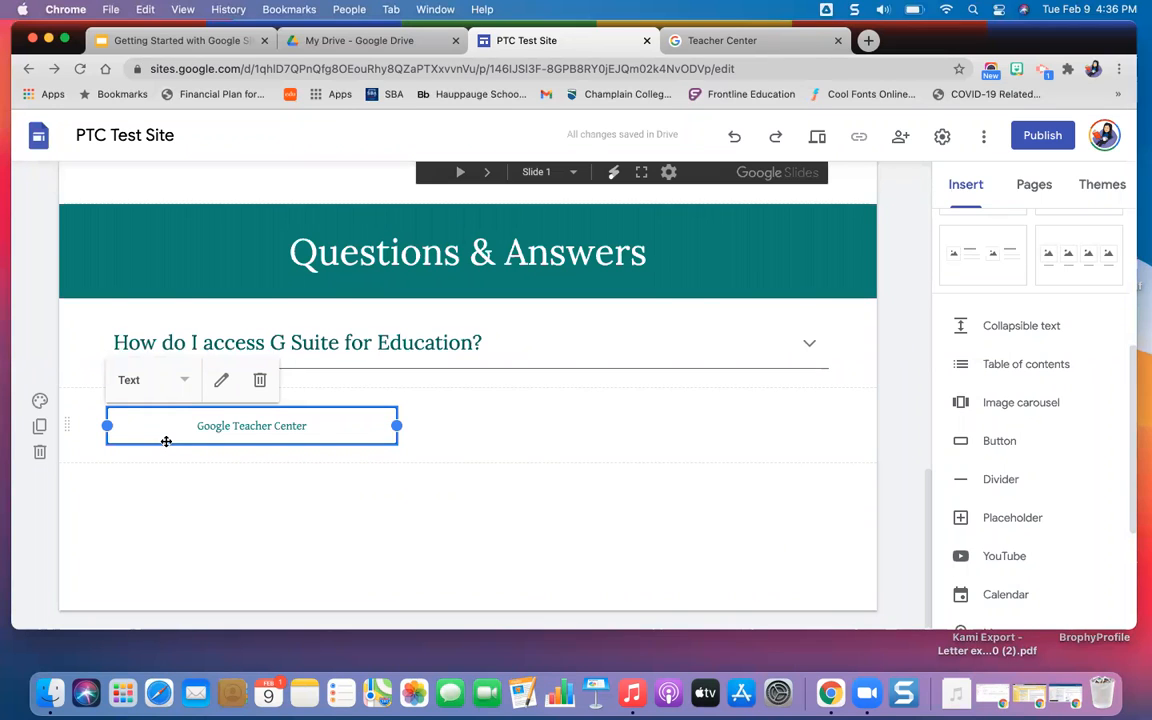
click(182, 380)
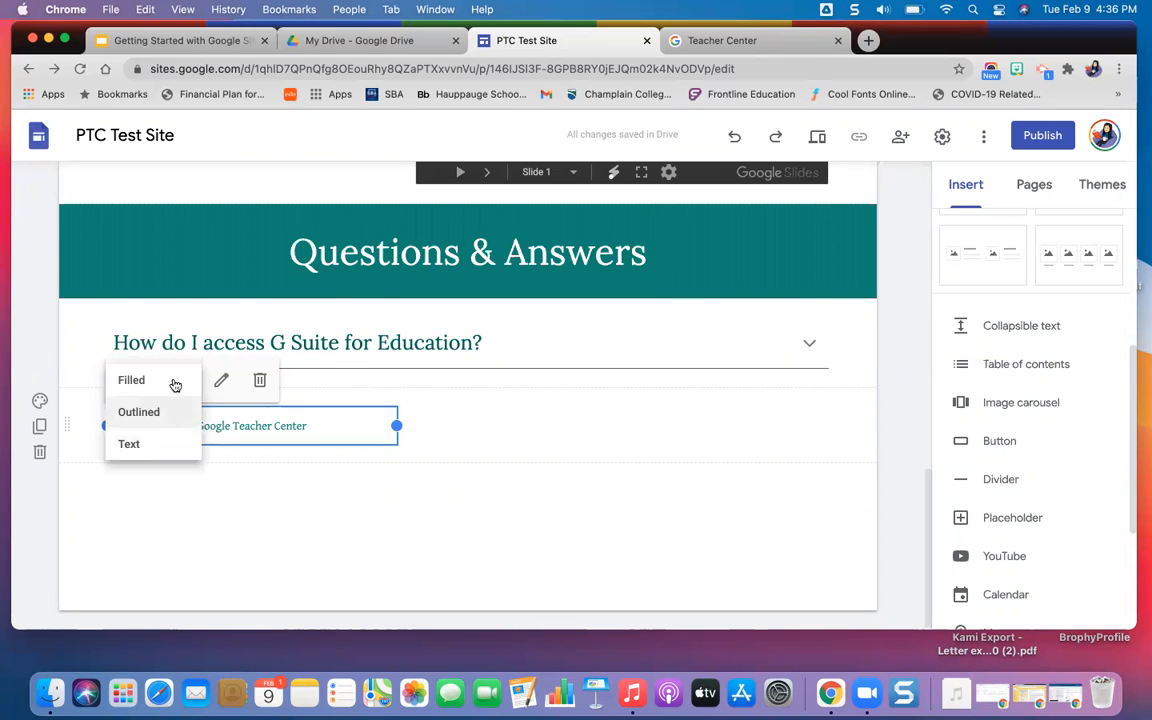
click(174, 382)
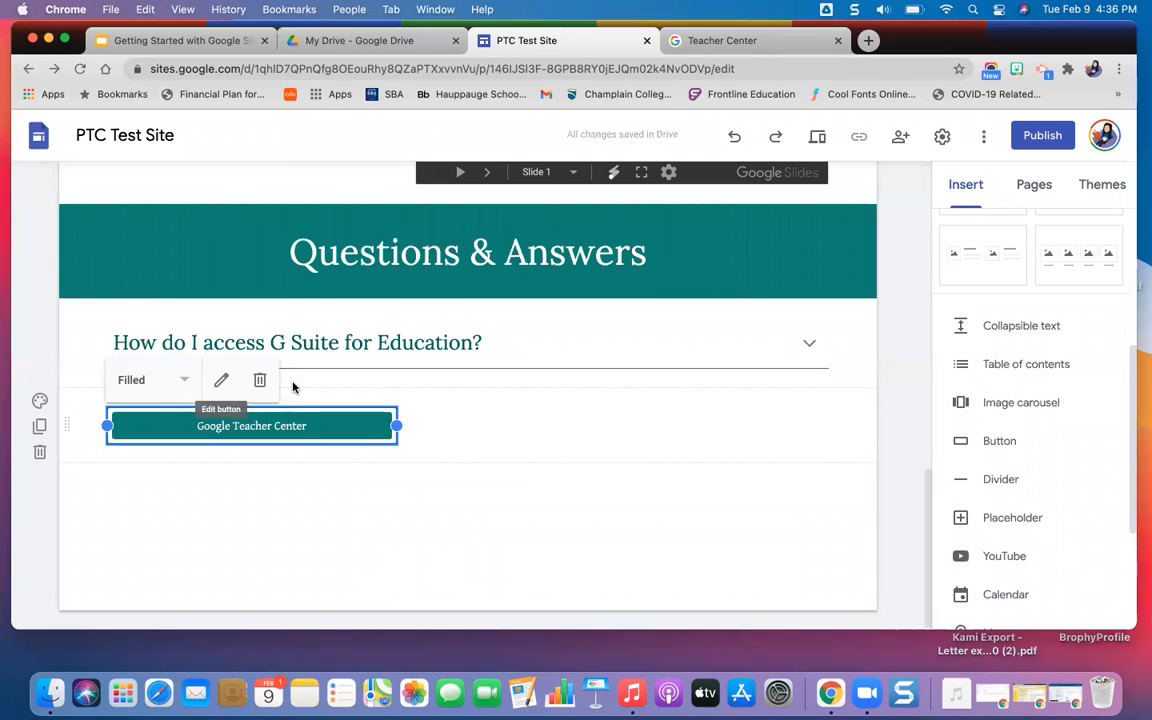
Move the Google Teacher Center button up beneath the Google logo image, beside the embedded slides.
drag(260, 422, 237, 355)
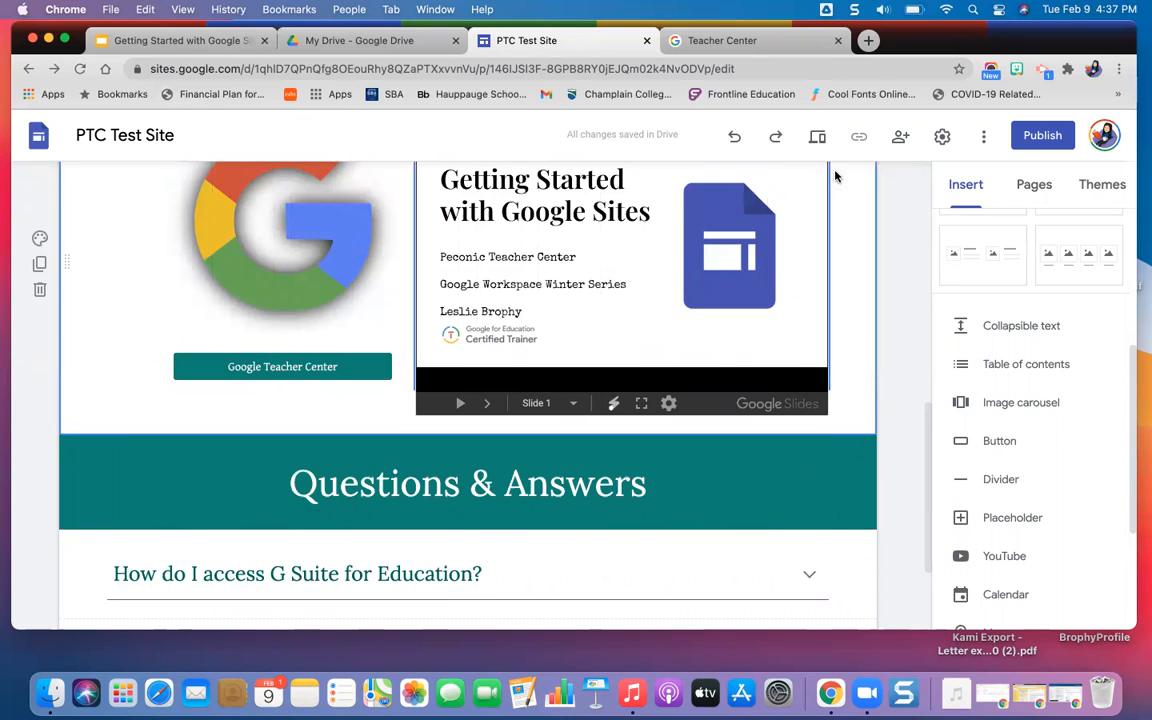
Preview the site, test the Google Teacher Center button's link, and return to the Questions & Answers section in the editor.
click(820, 136)
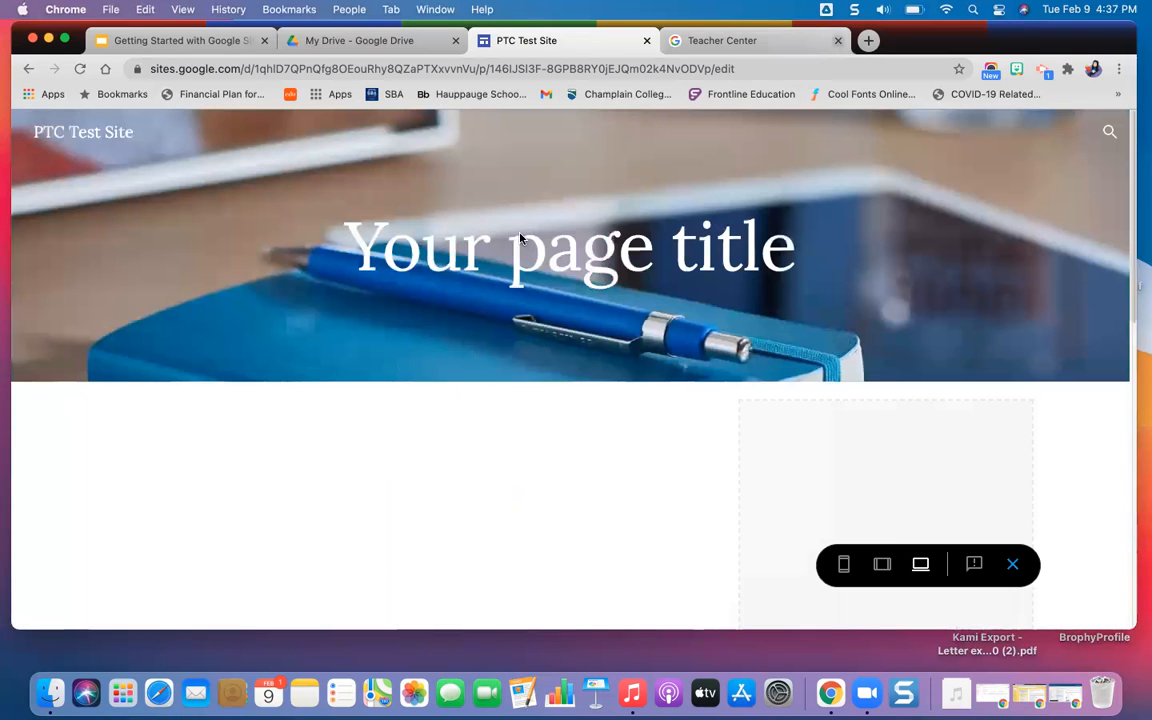
scroll(401, 388, down, 3)
scroll(401, 388, down, 10)
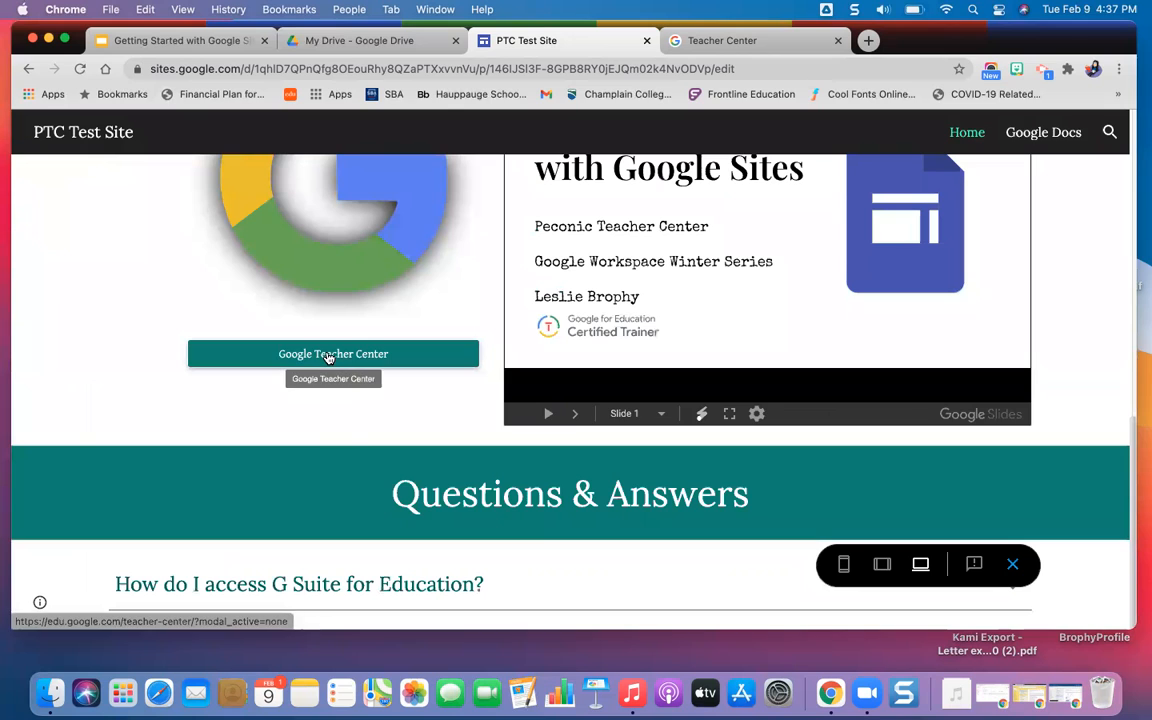
click(329, 355)
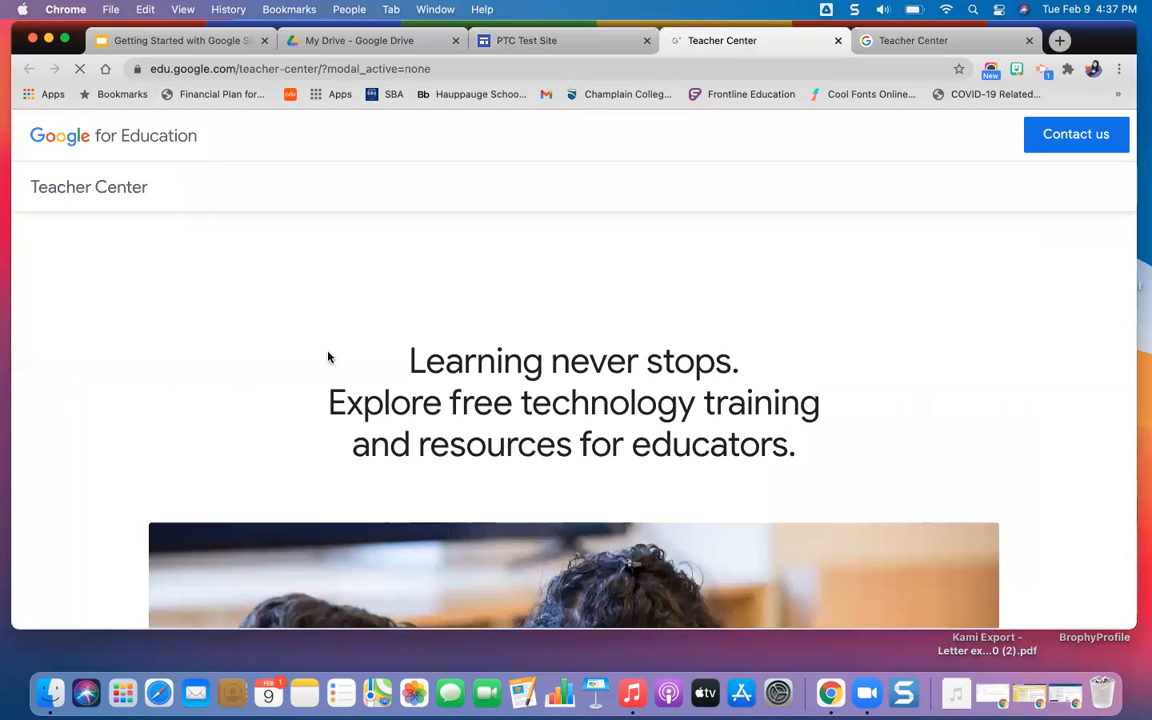
click(560, 43)
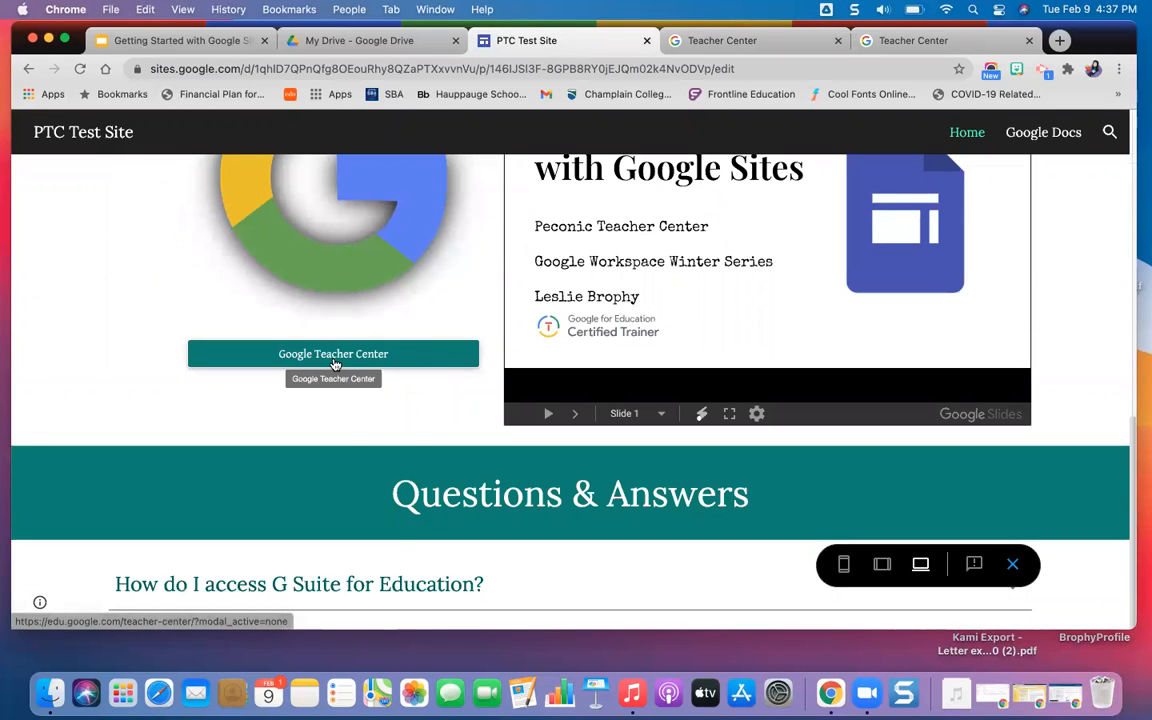
click(1013, 565)
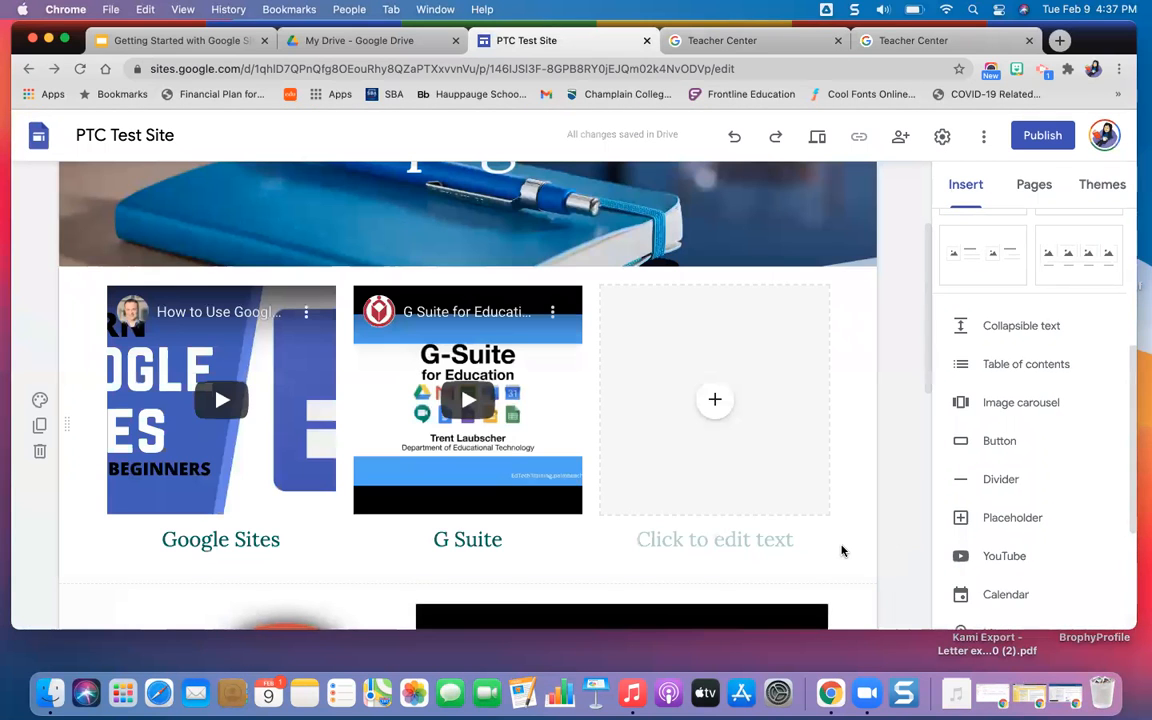
scroll(665, 521, down, 1)
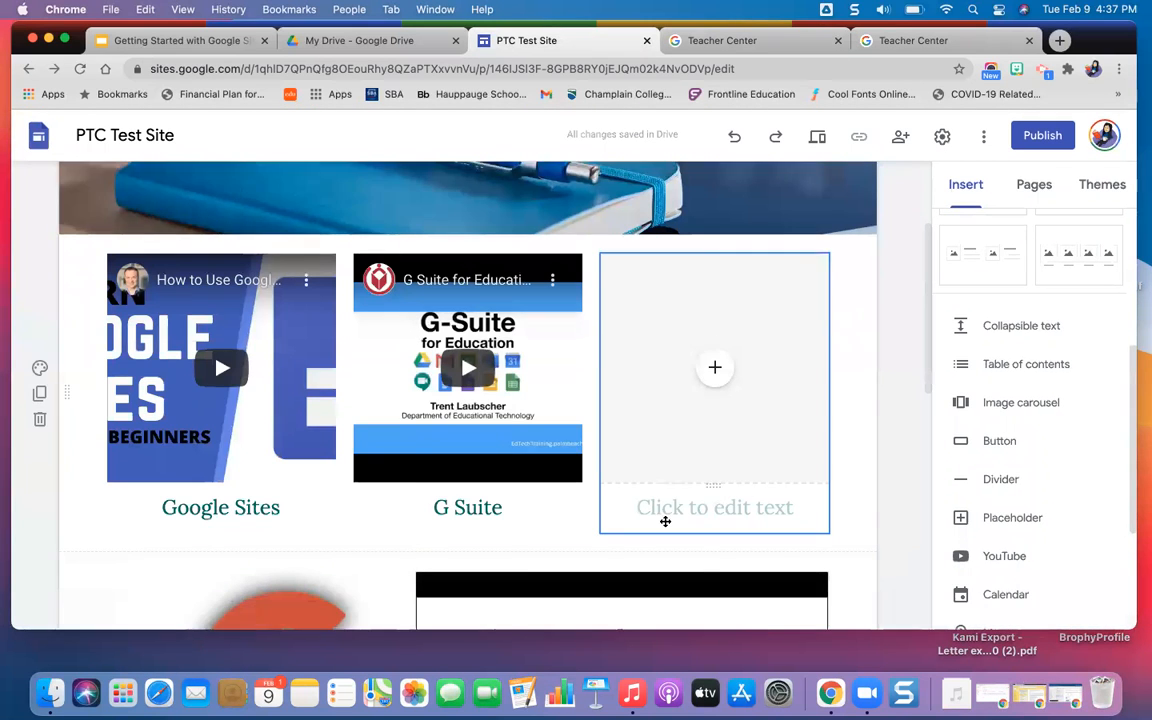
scroll(665, 521, down, 10)
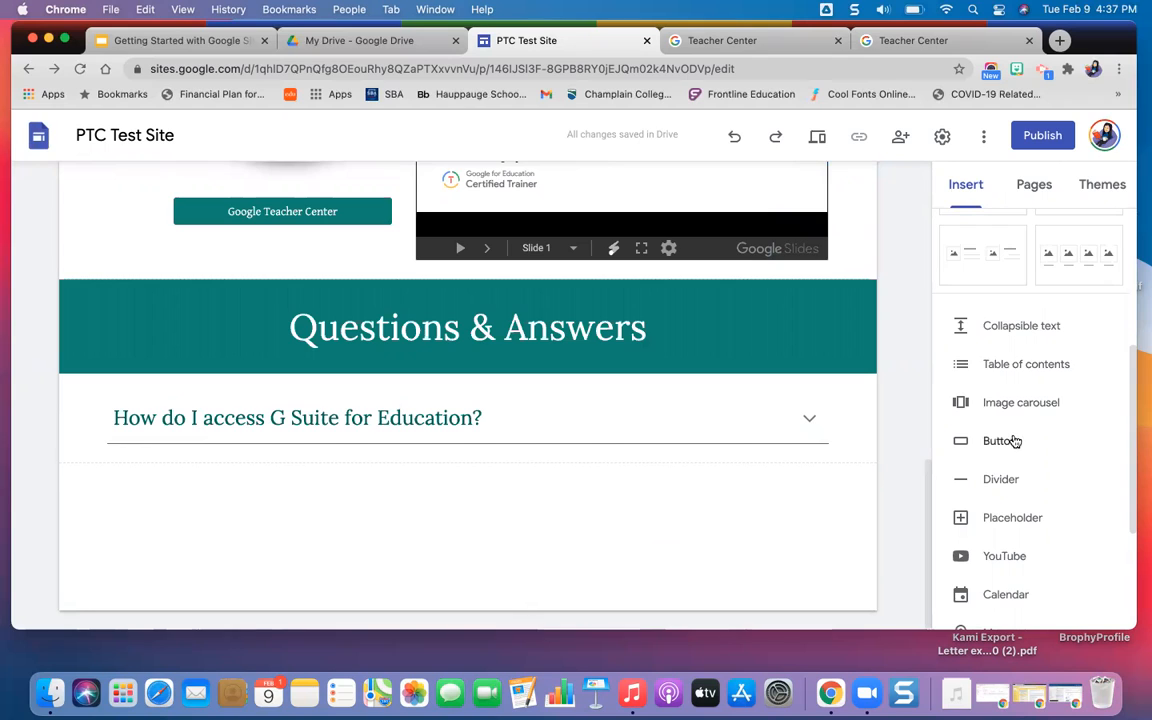
Insert a divider and move it below the "How do I access G Suite for Education?" collapsible text.
click(1002, 480)
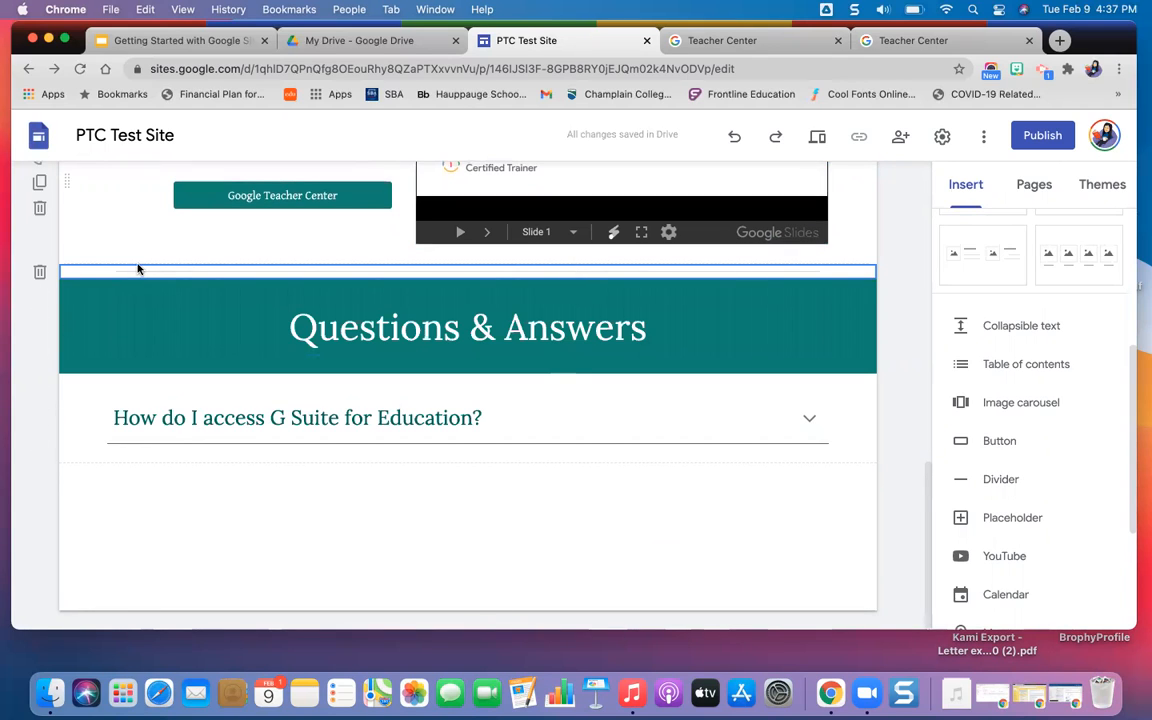
drag(70, 278, 98, 514)
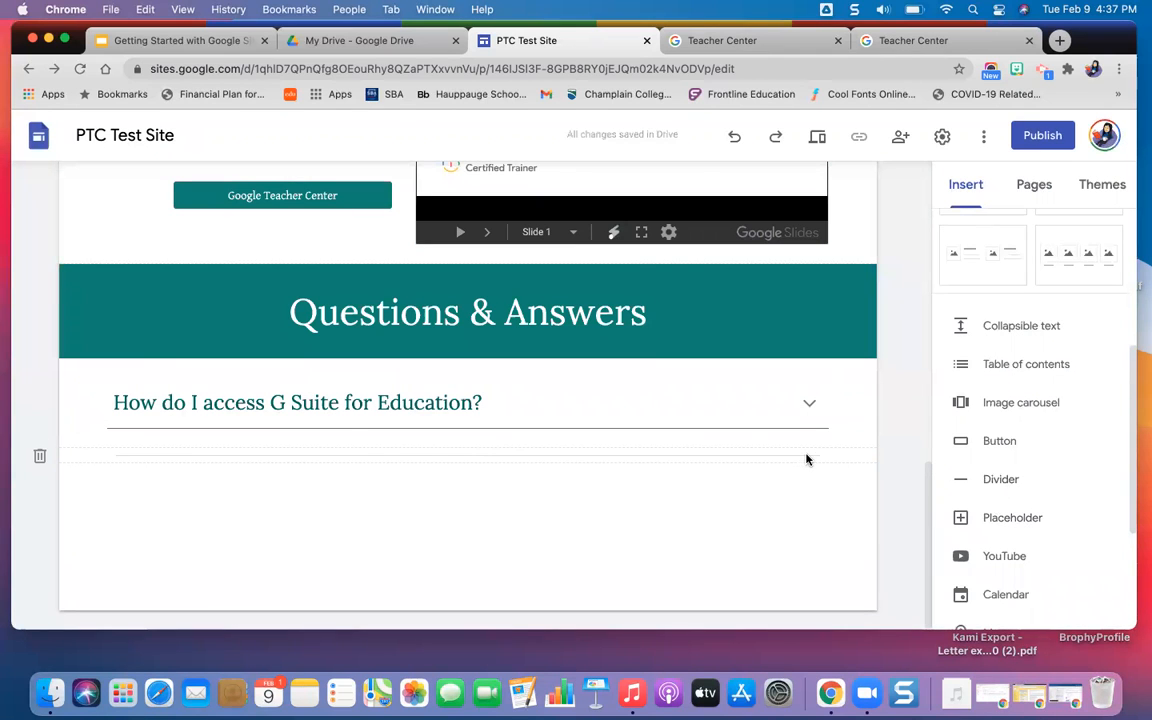
Try a placeholder below the divider, check the file types it can be set to, and remove it.
scroll(808, 459, up, 5)
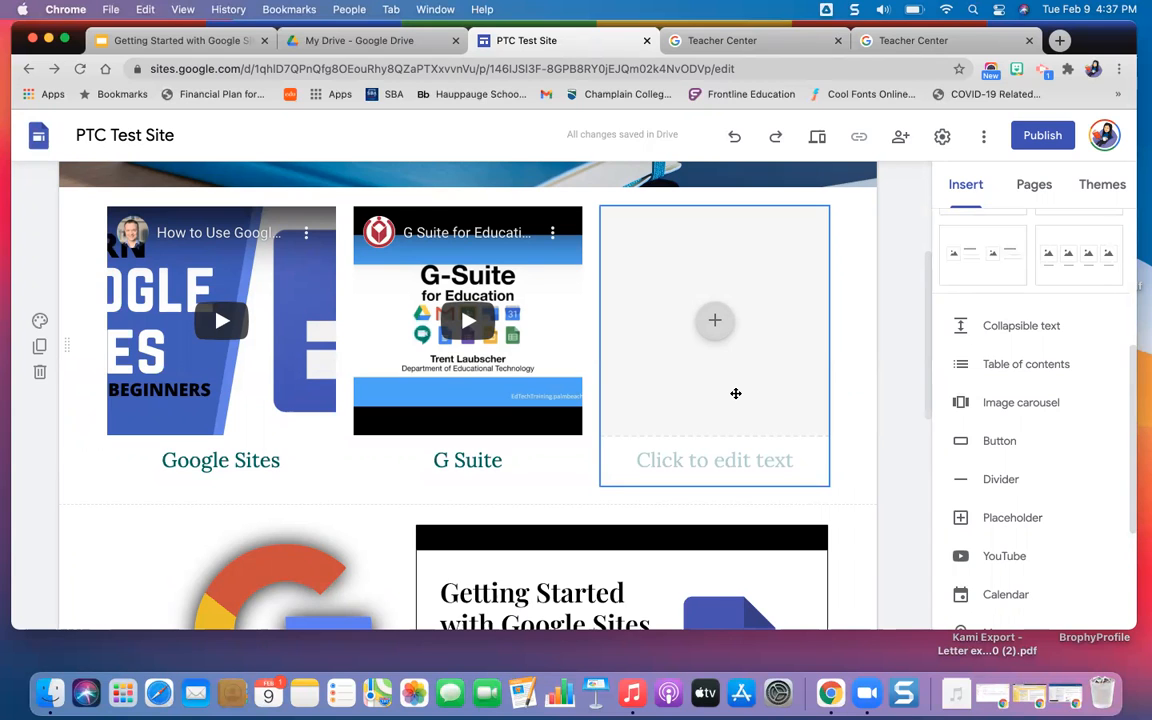
scroll(805, 357, down, 3)
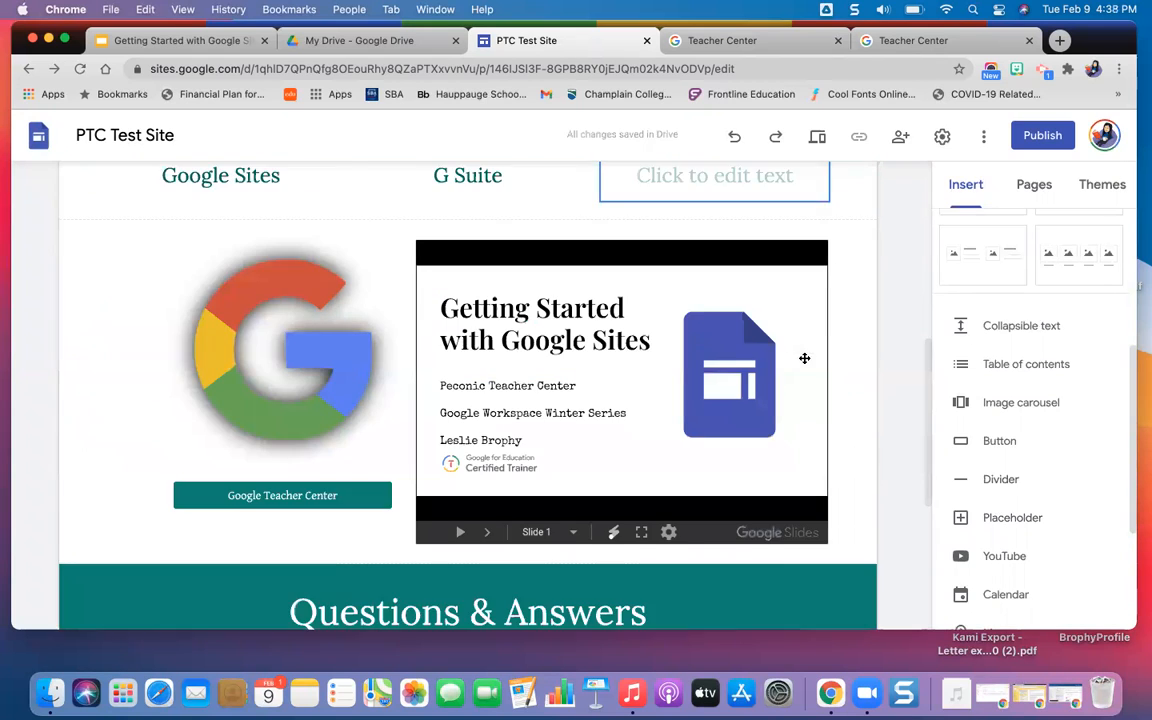
scroll(790, 340, down, 3)
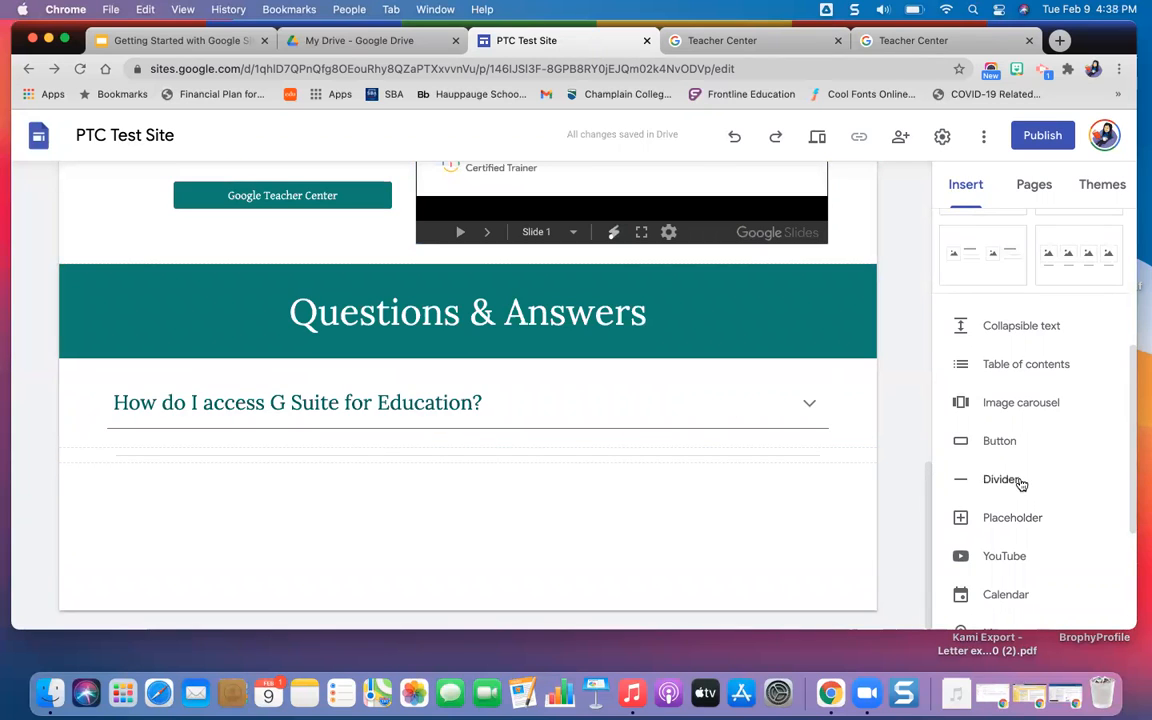
click(1012, 518)
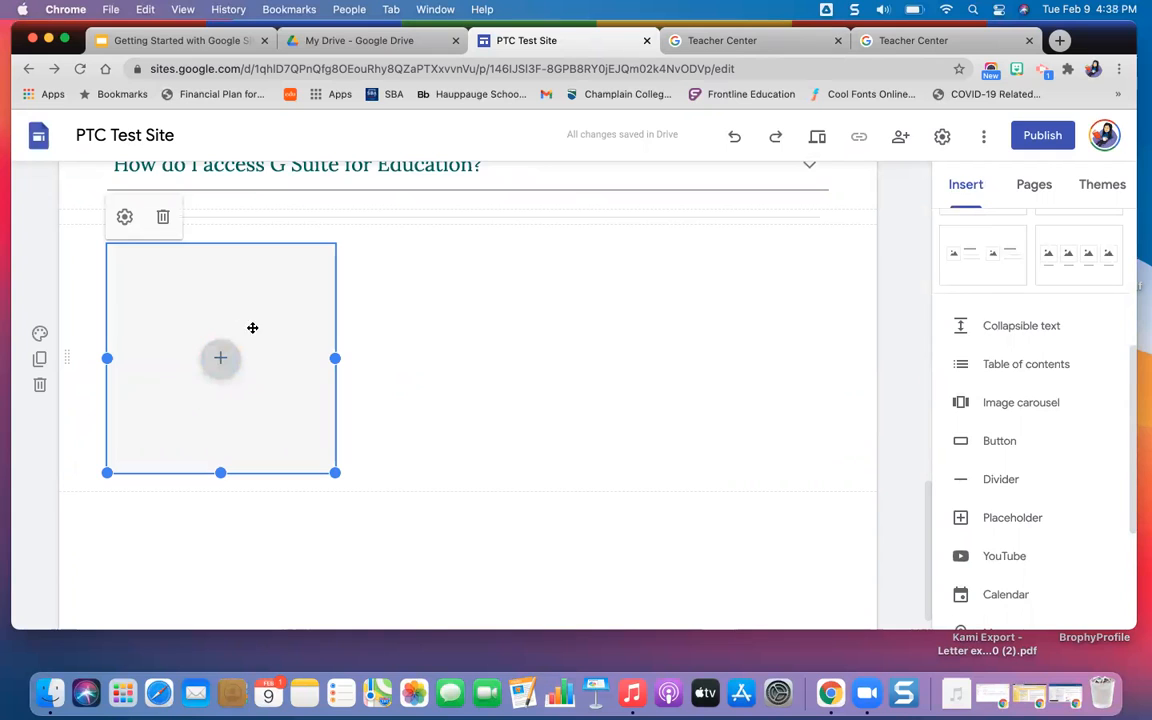
click(120, 213)
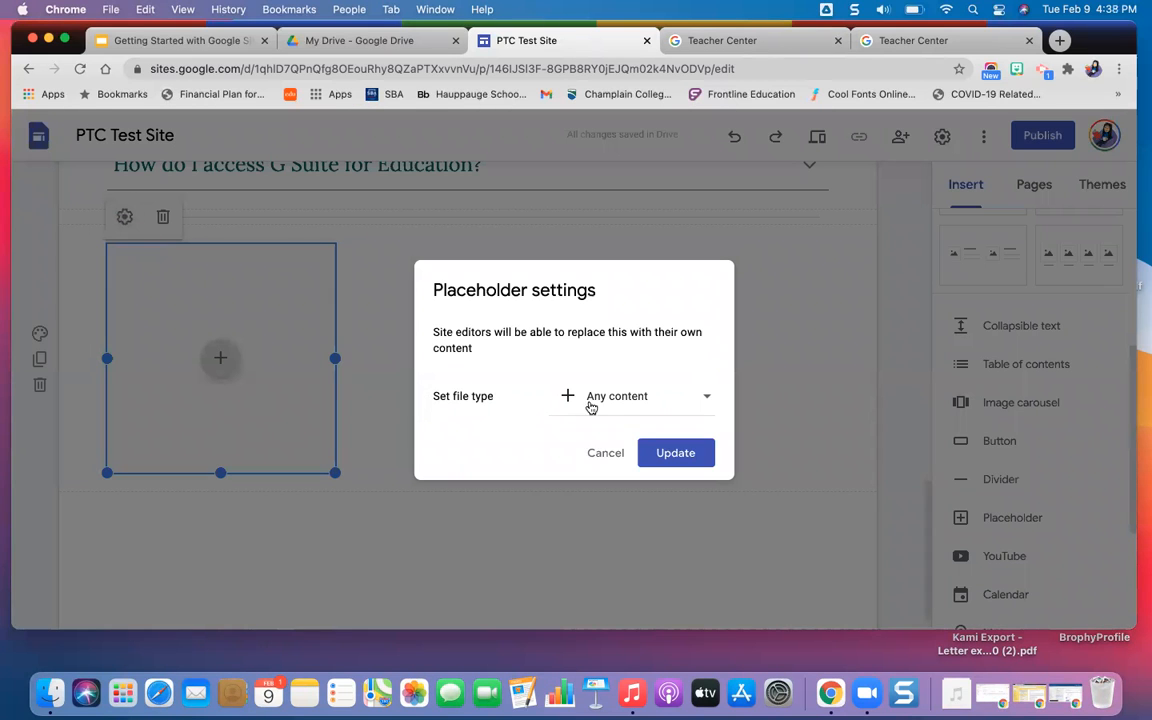
click(646, 400)
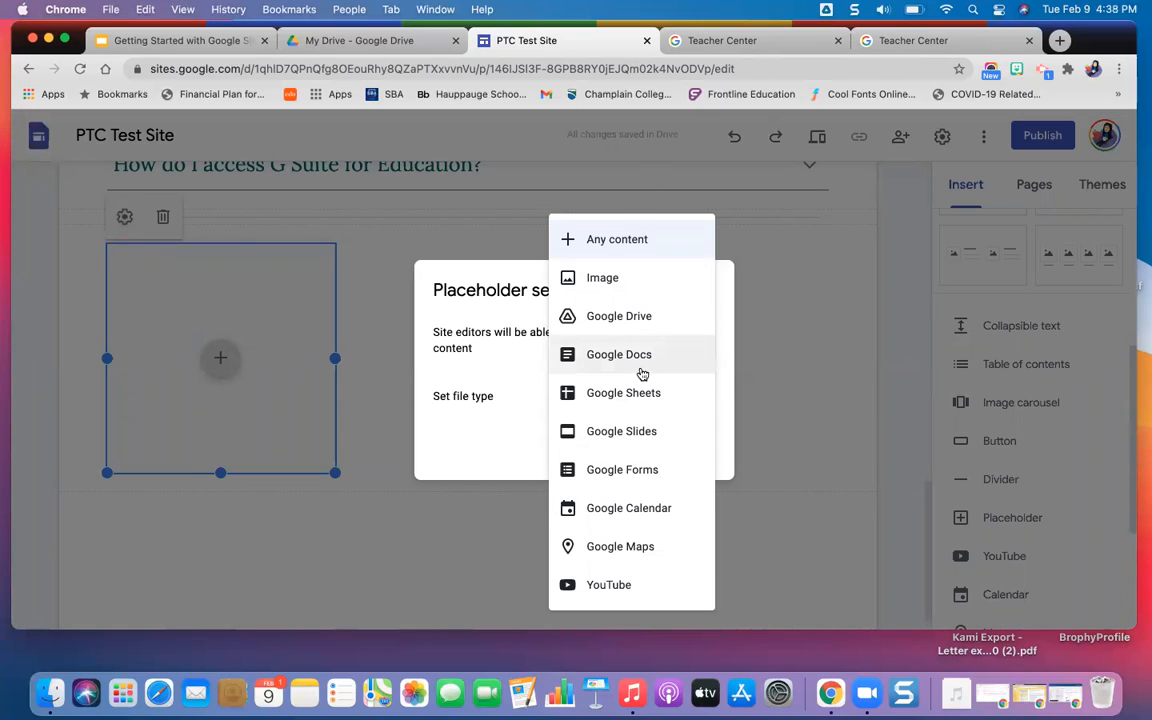
click(814, 371)
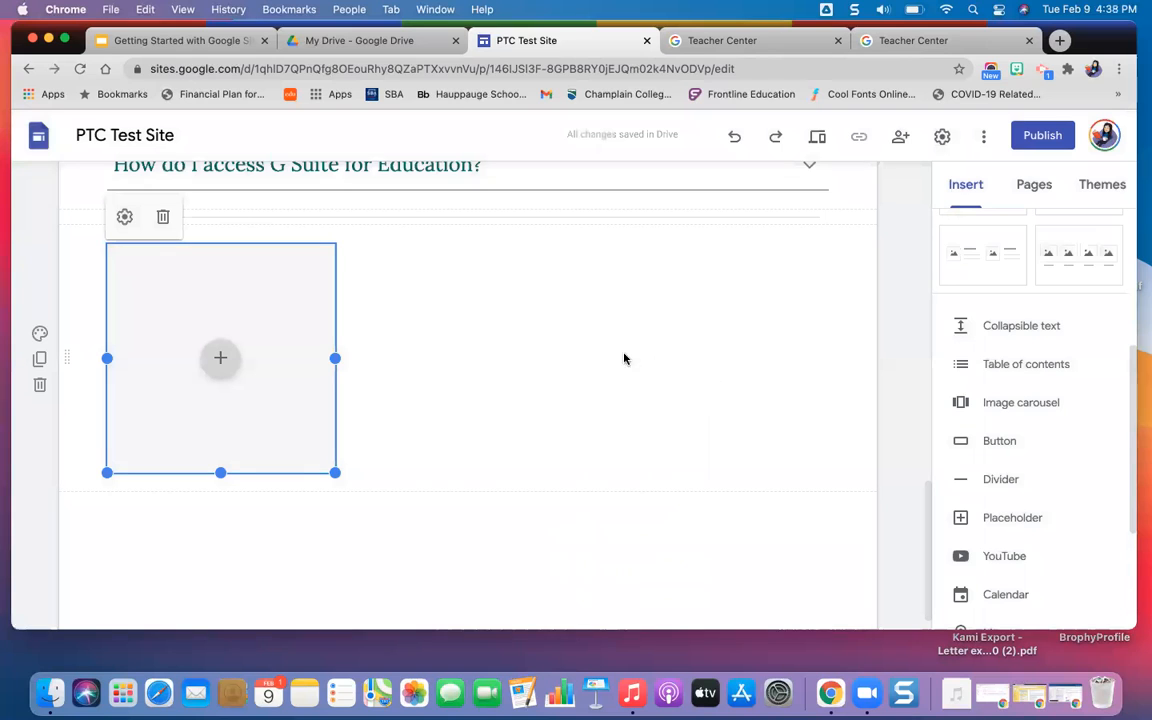
click(164, 218)
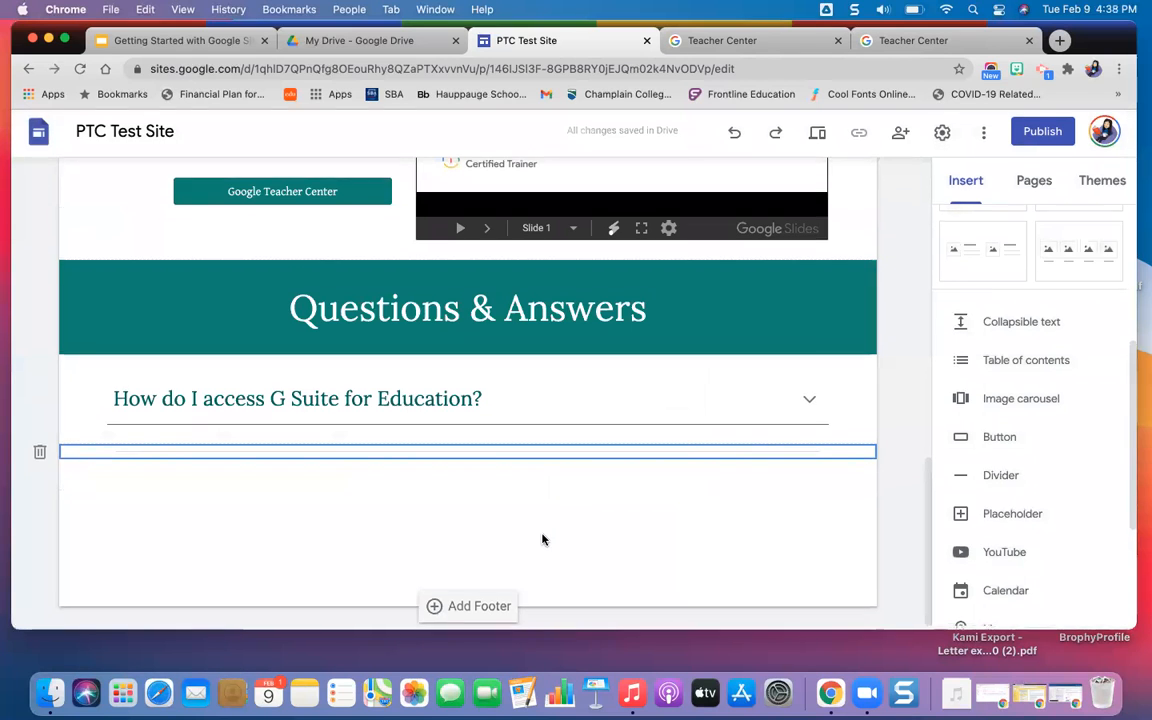
Search YouTube for "Google Docs in the classroom" and insert the "Google Classroom - Assignments Using Google Docs" video below the divider.
click(1006, 556)
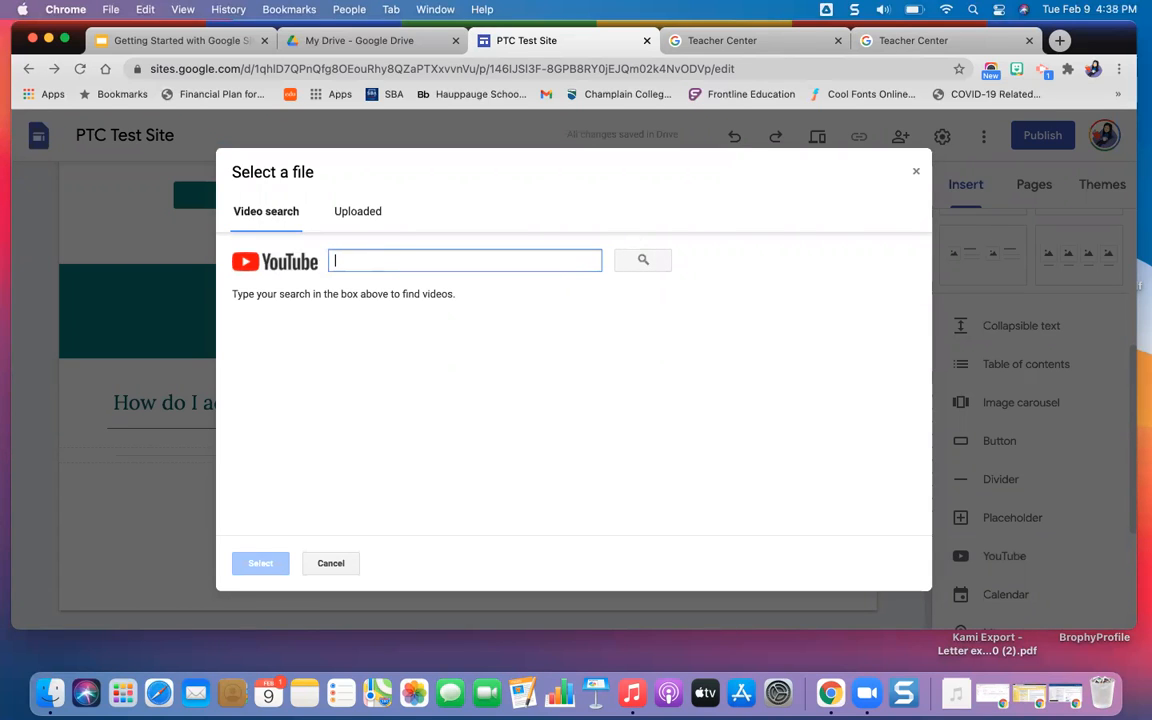
text(Google Docs in the classroom)
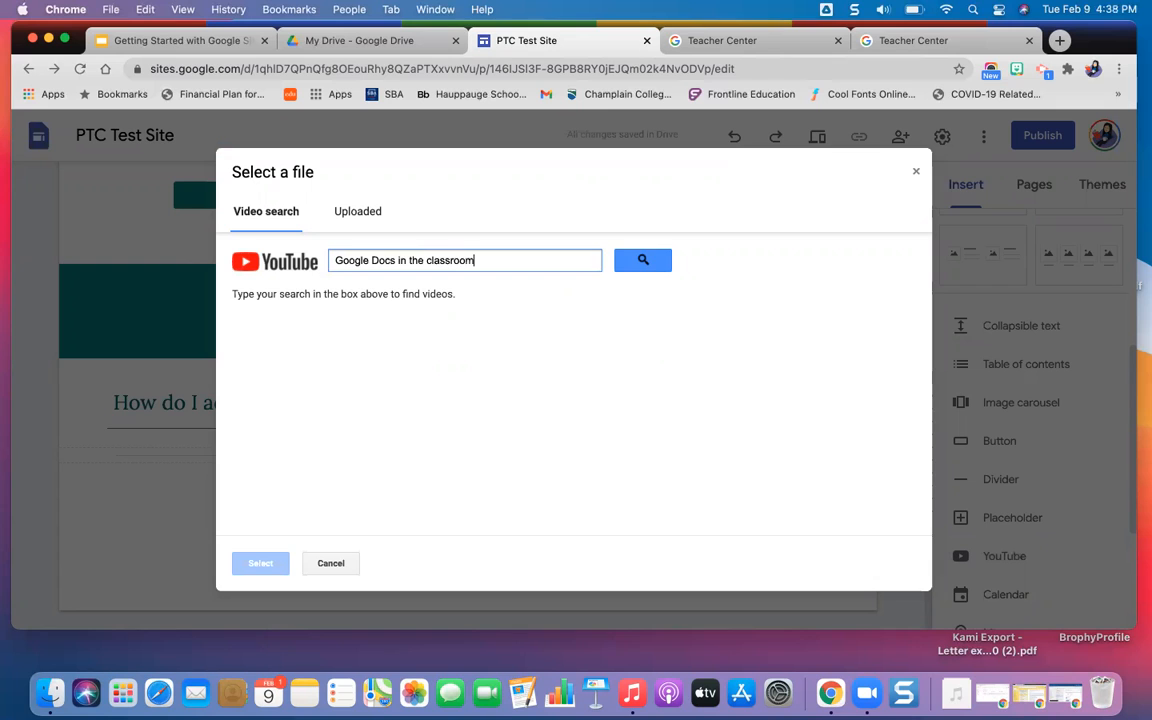
key(Return)
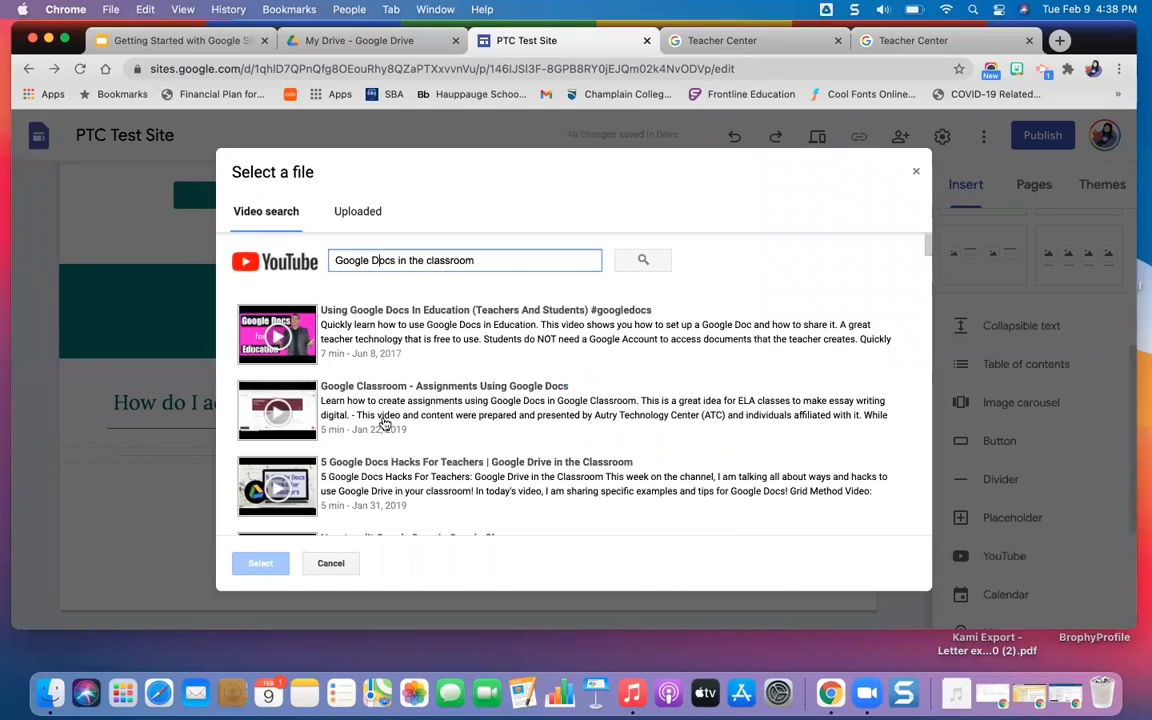
click(384, 424)
click(260, 564)
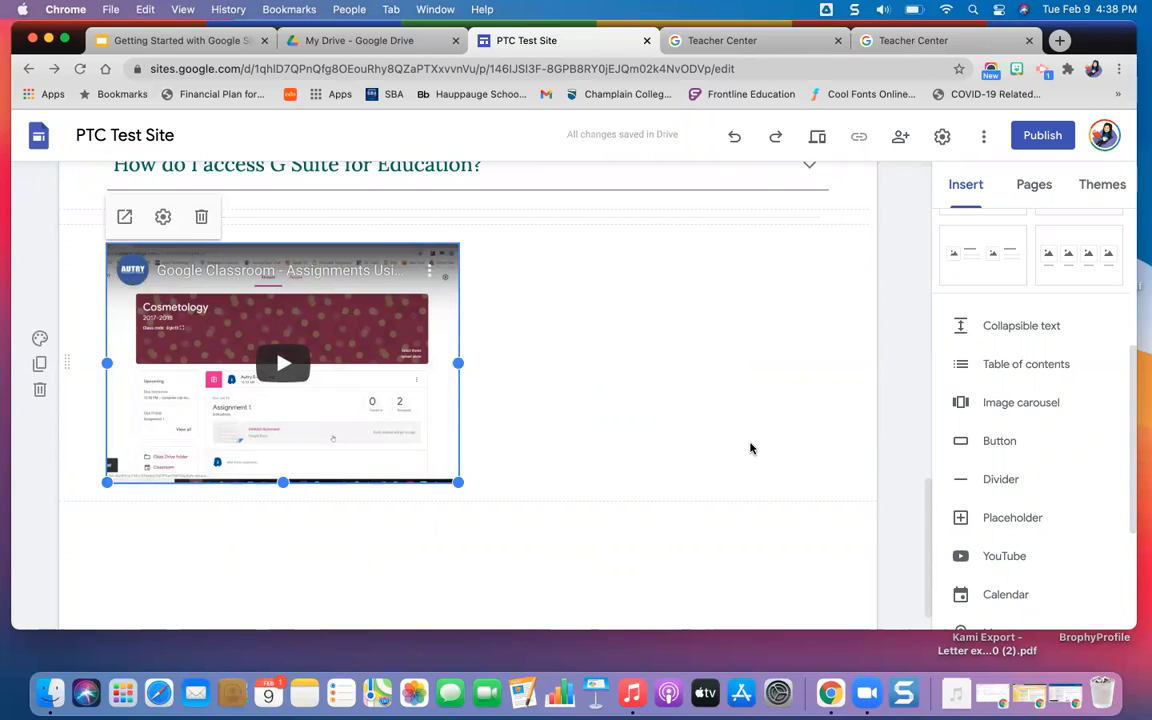
Search Google Drive for "mp4" and insert the "Grading Categori..." video beneath the YouTube video.
scroll(1041, 525, down, 3)
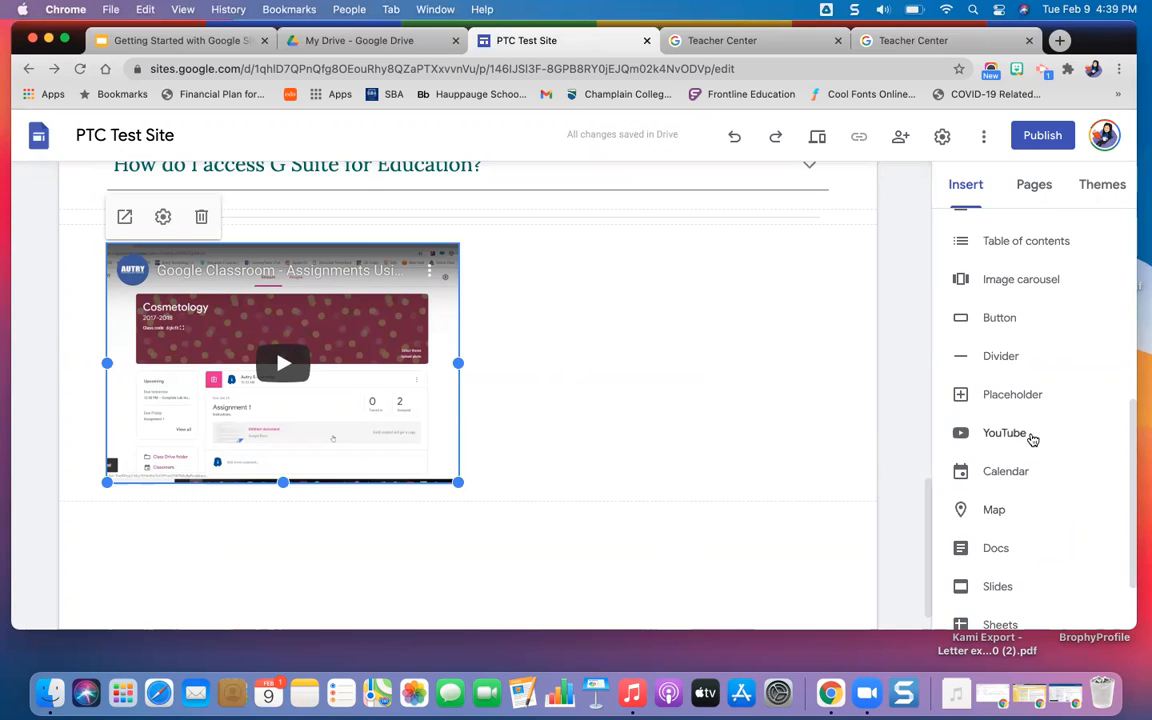
scroll(1033, 438, up, 5)
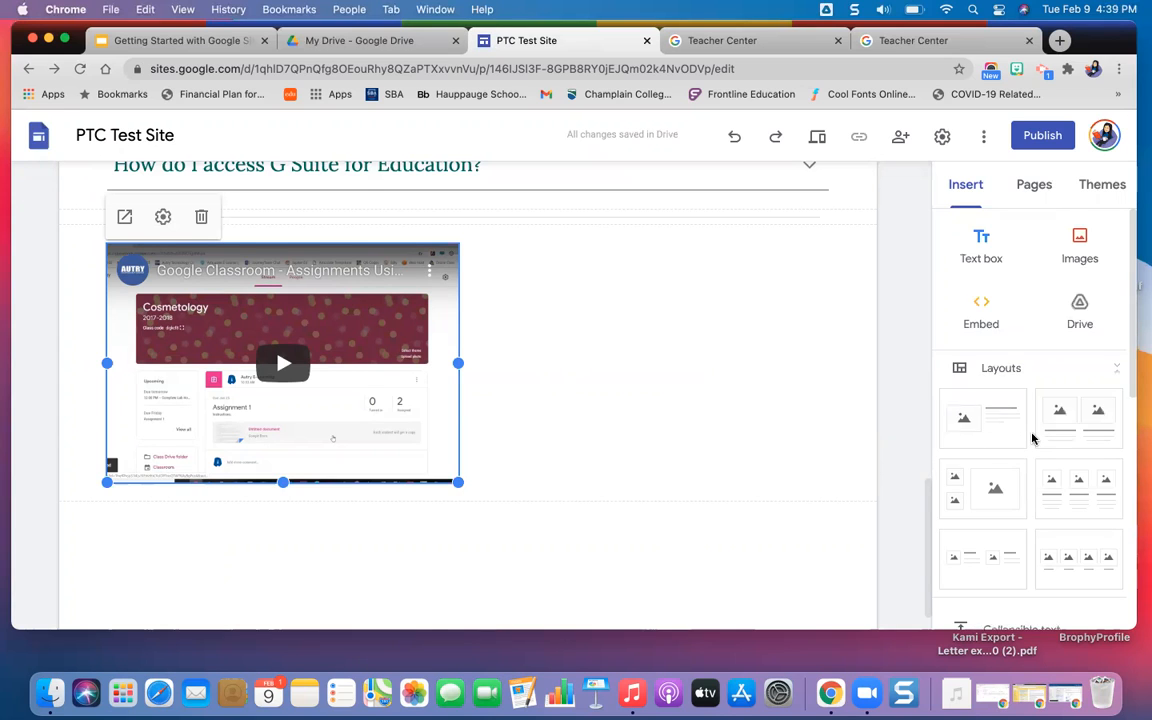
click(1080, 305)
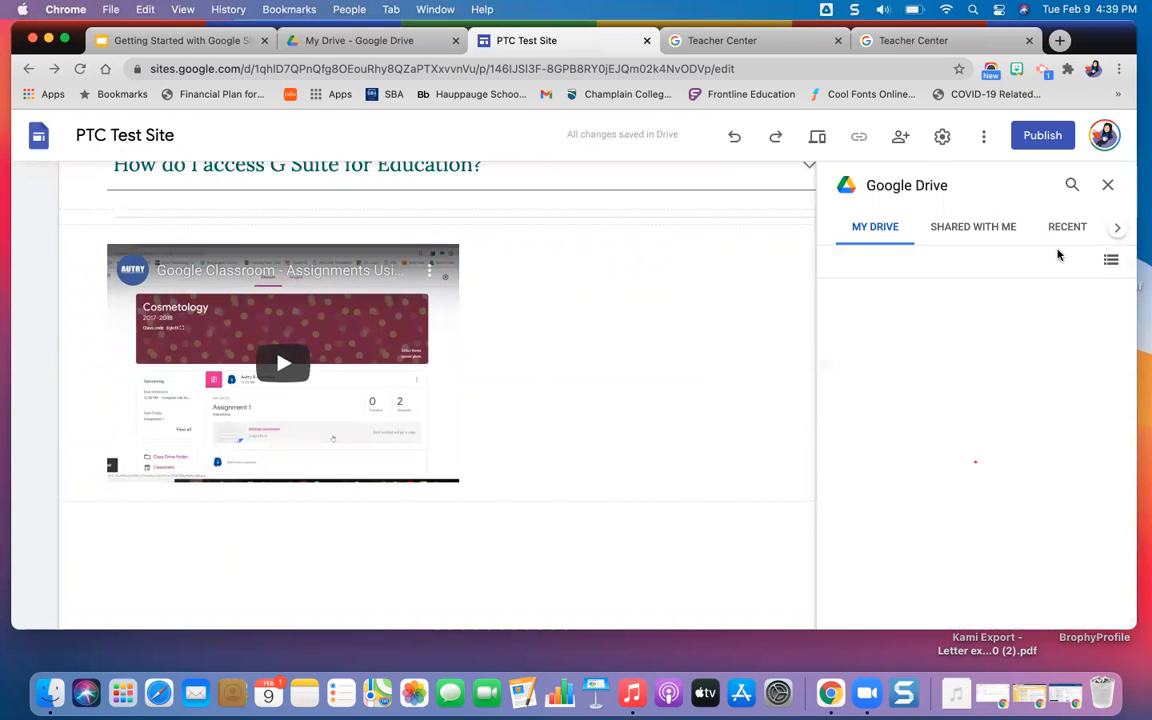
click(1072, 187)
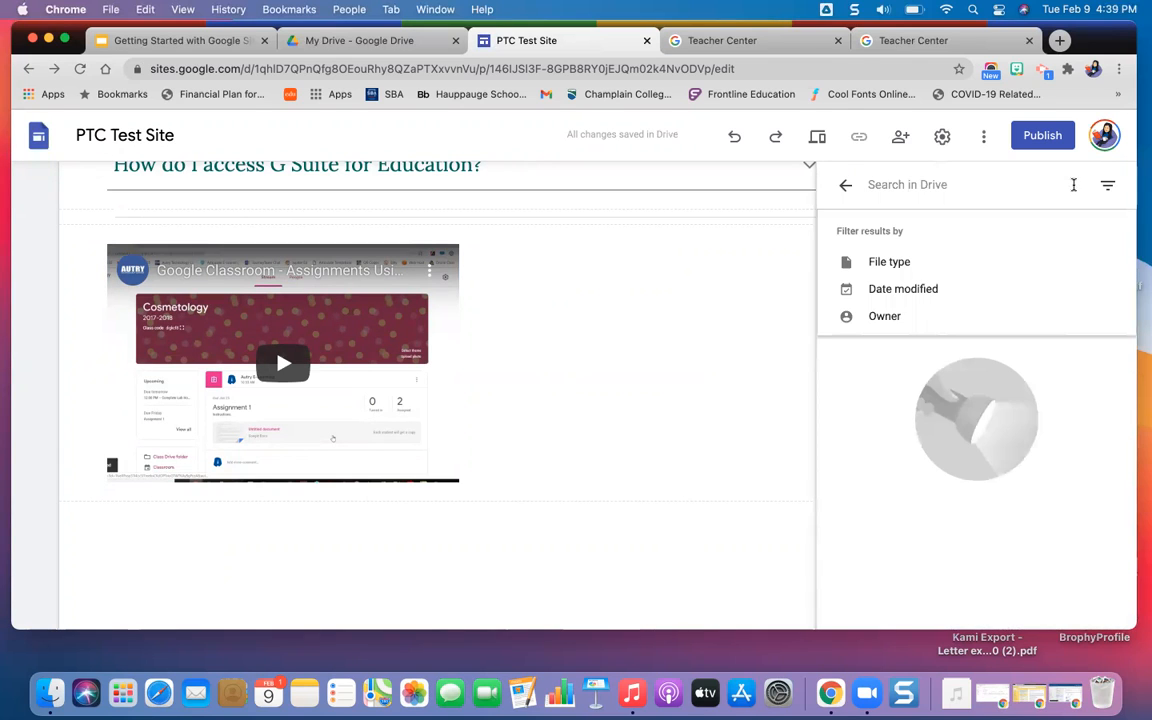
text(mp4)
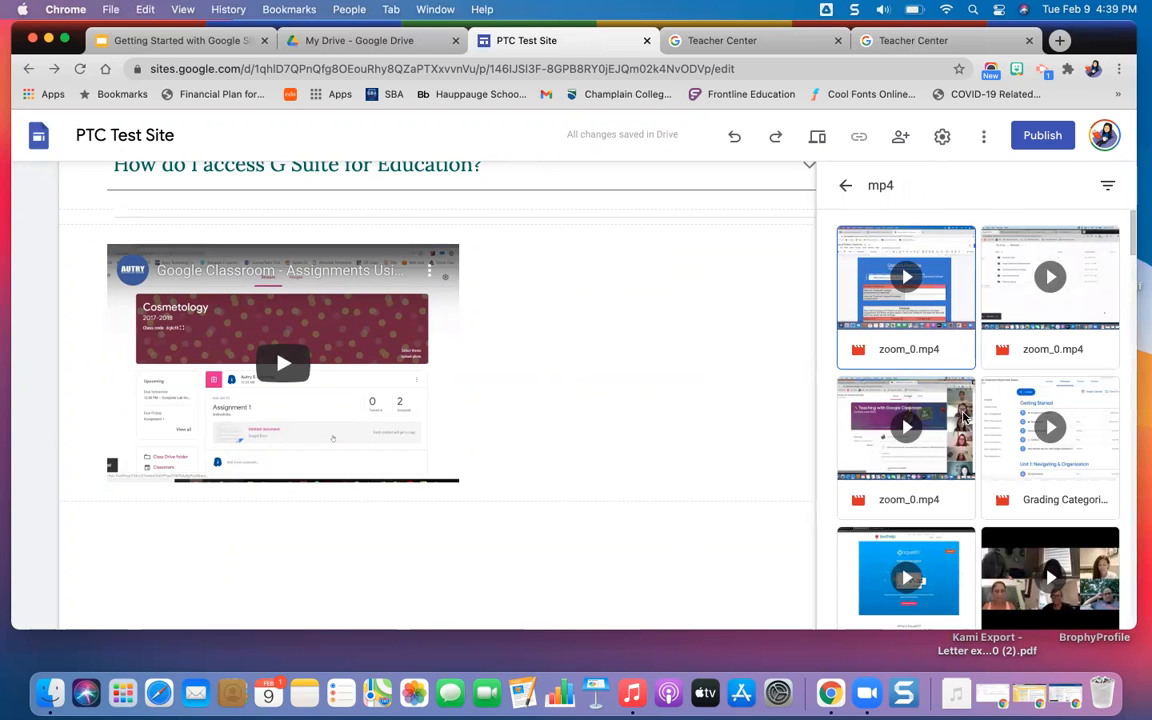
scroll(990, 410, down, 3)
scroll(990, 410, down, 3)
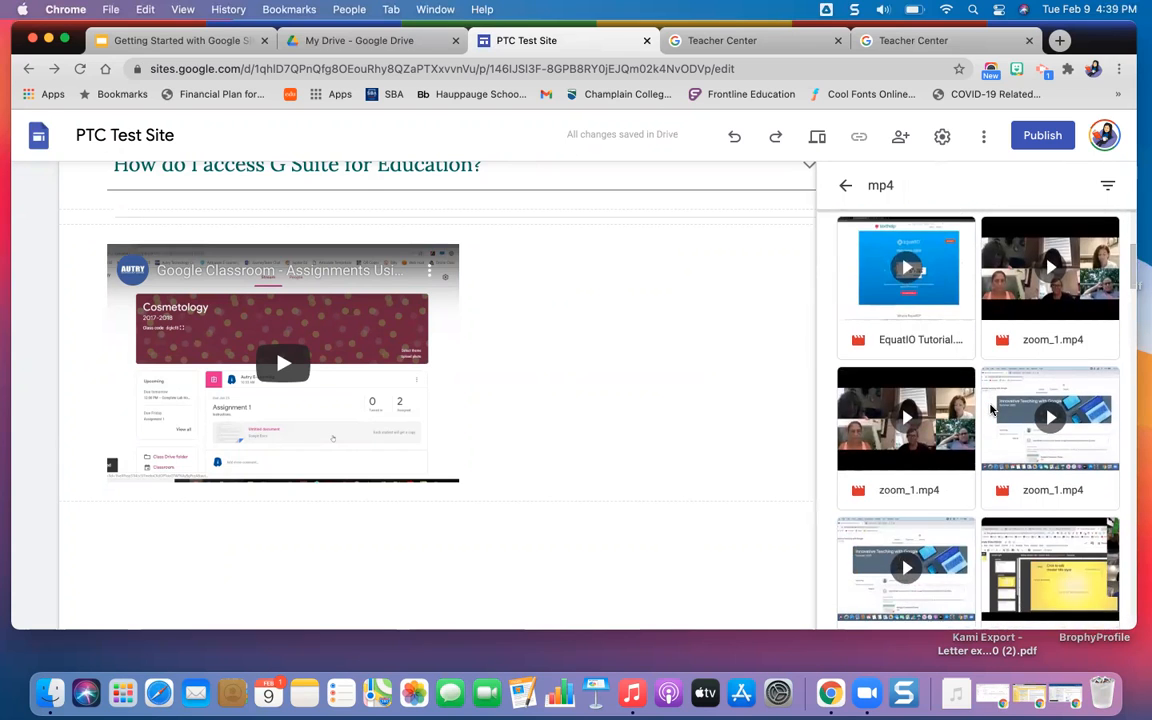
scroll(990, 410, down, 4)
scroll(990, 408, down, 4)
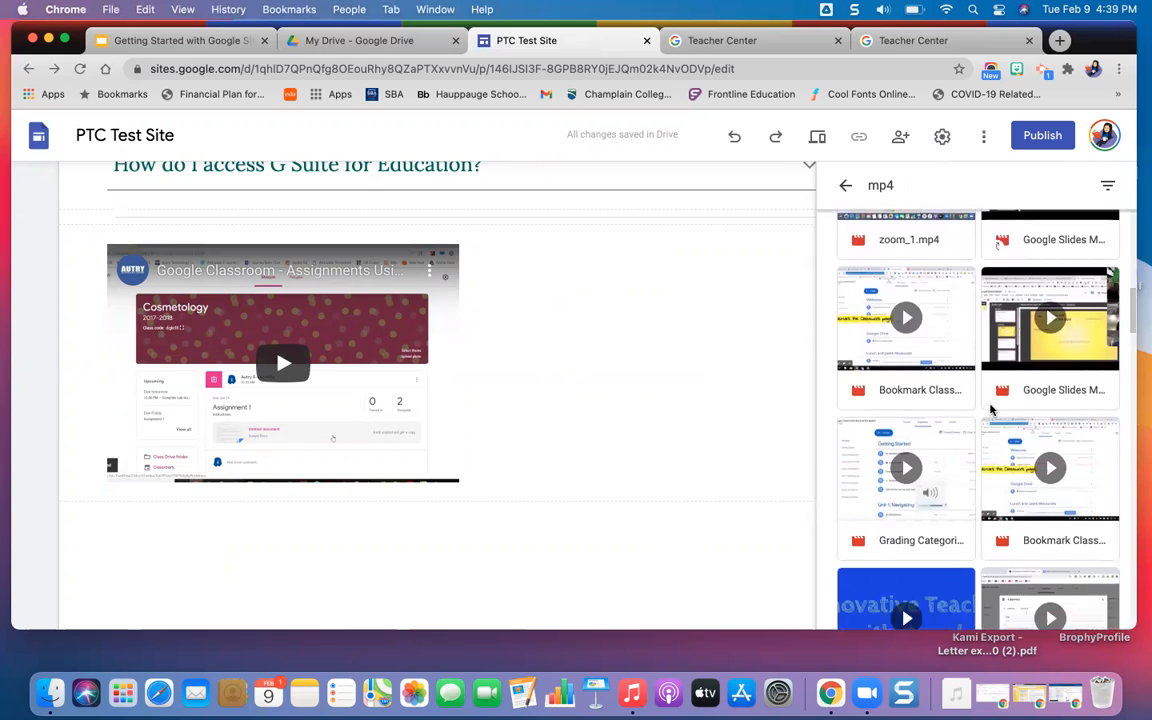
click(935, 522)
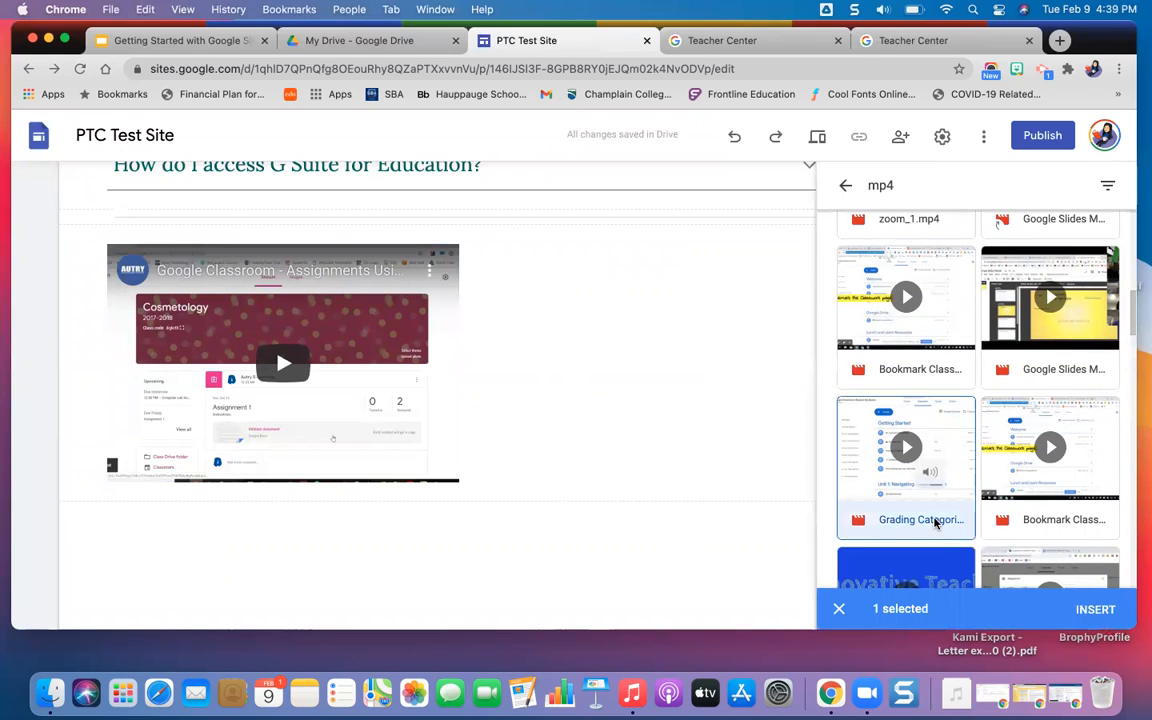
click(1092, 614)
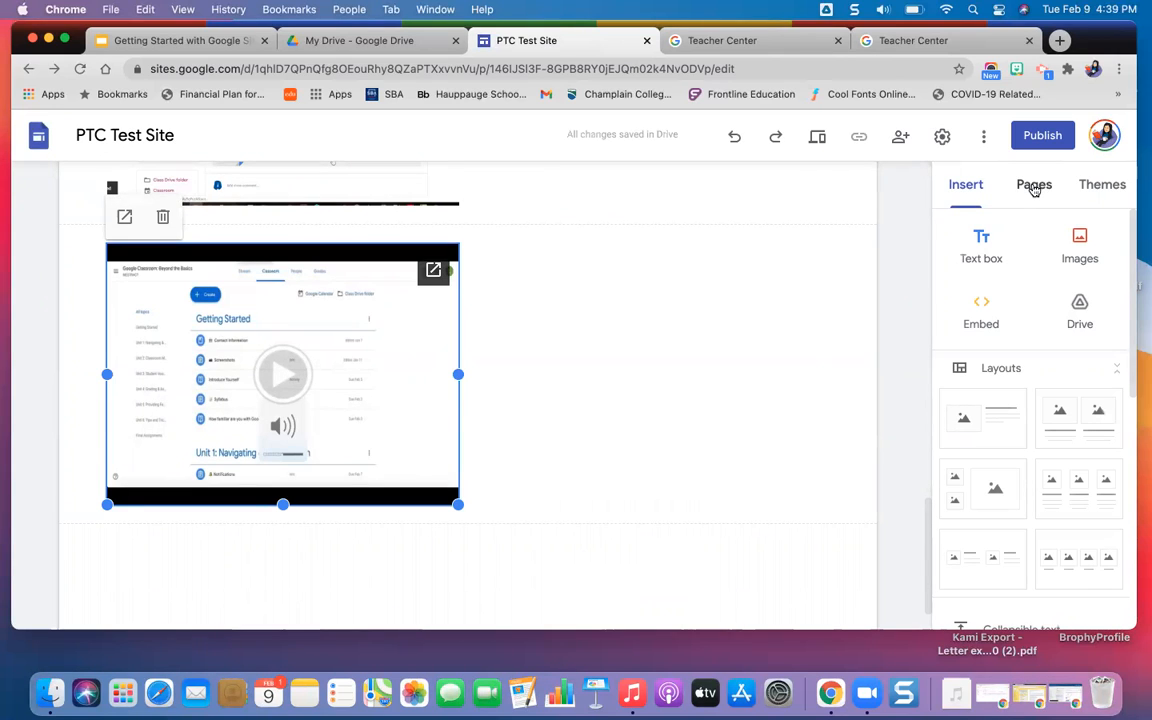
Insert the "Holidays in United States" calendar below the Drive video.
scroll(1049, 376, down, 1)
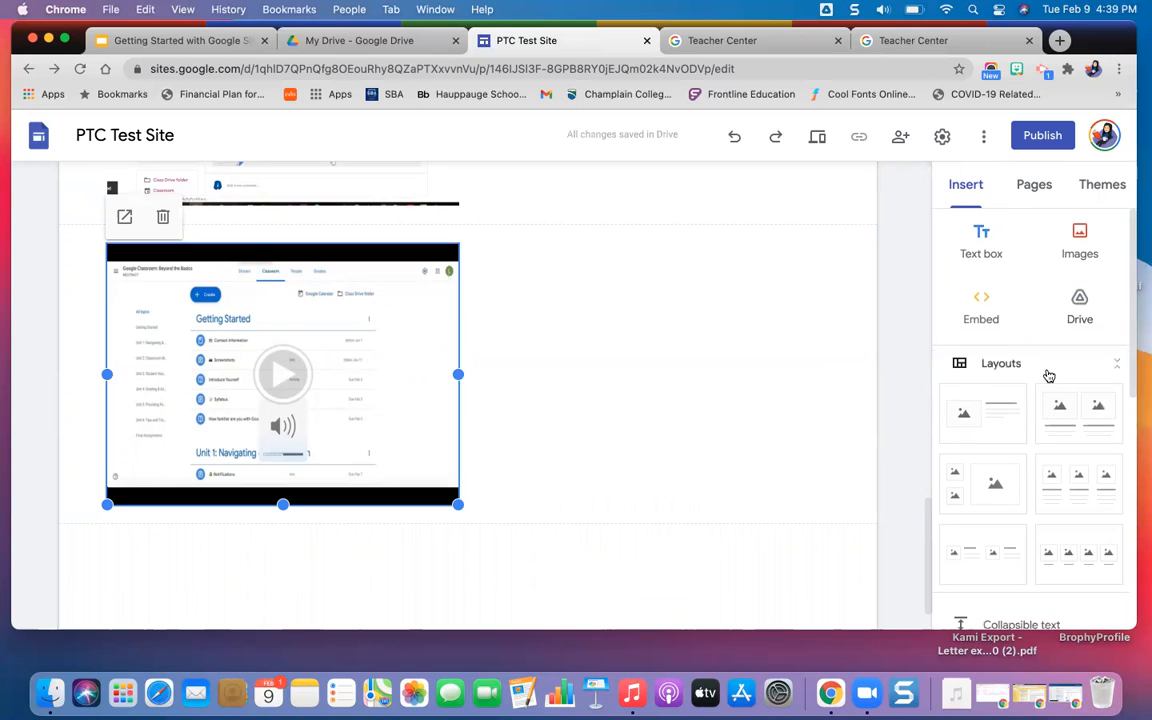
scroll(1049, 376, down, 5)
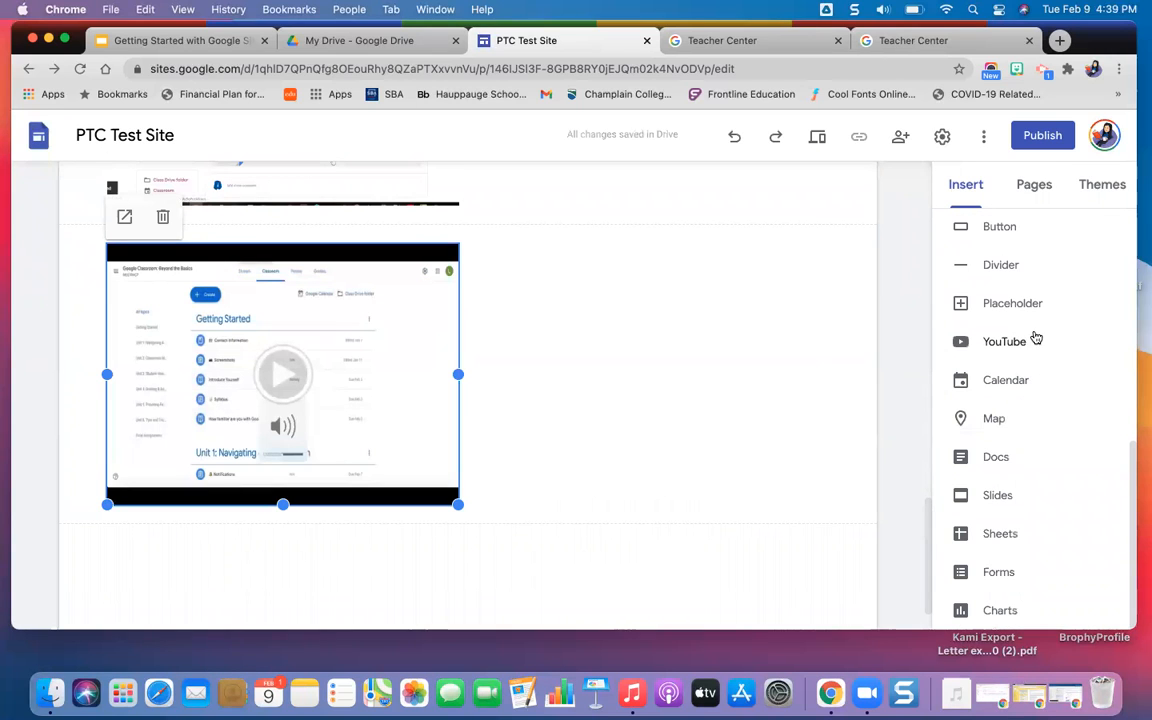
click(1008, 385)
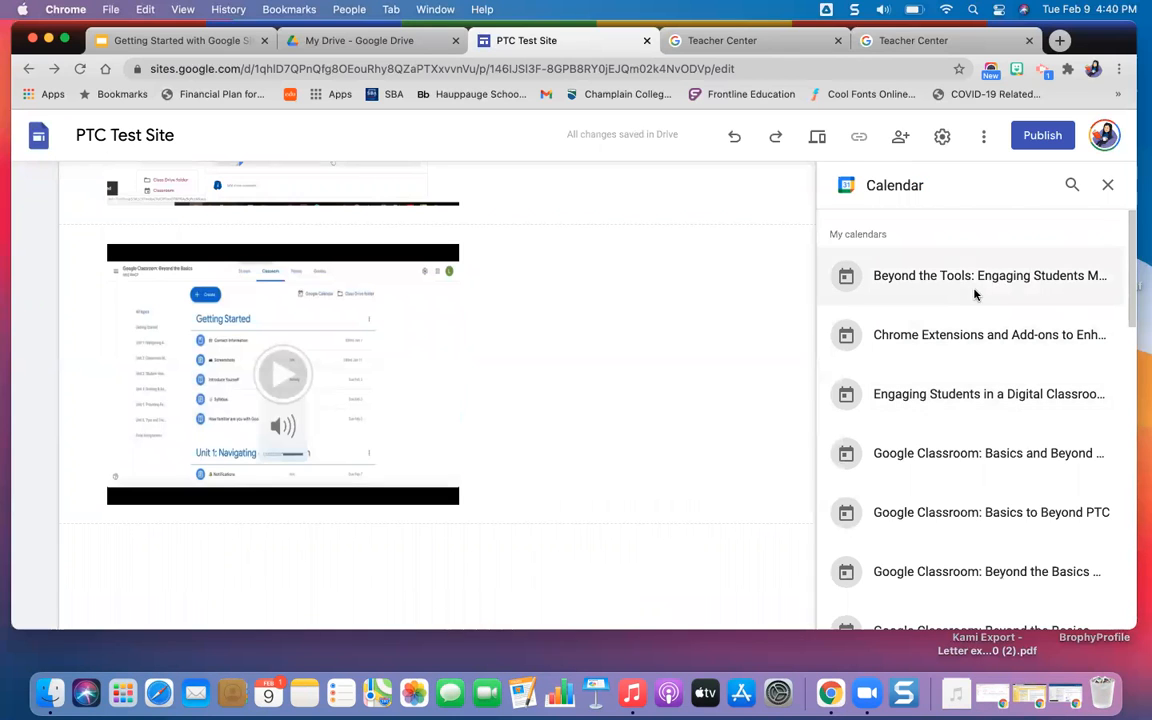
scroll(975, 315, down, 12)
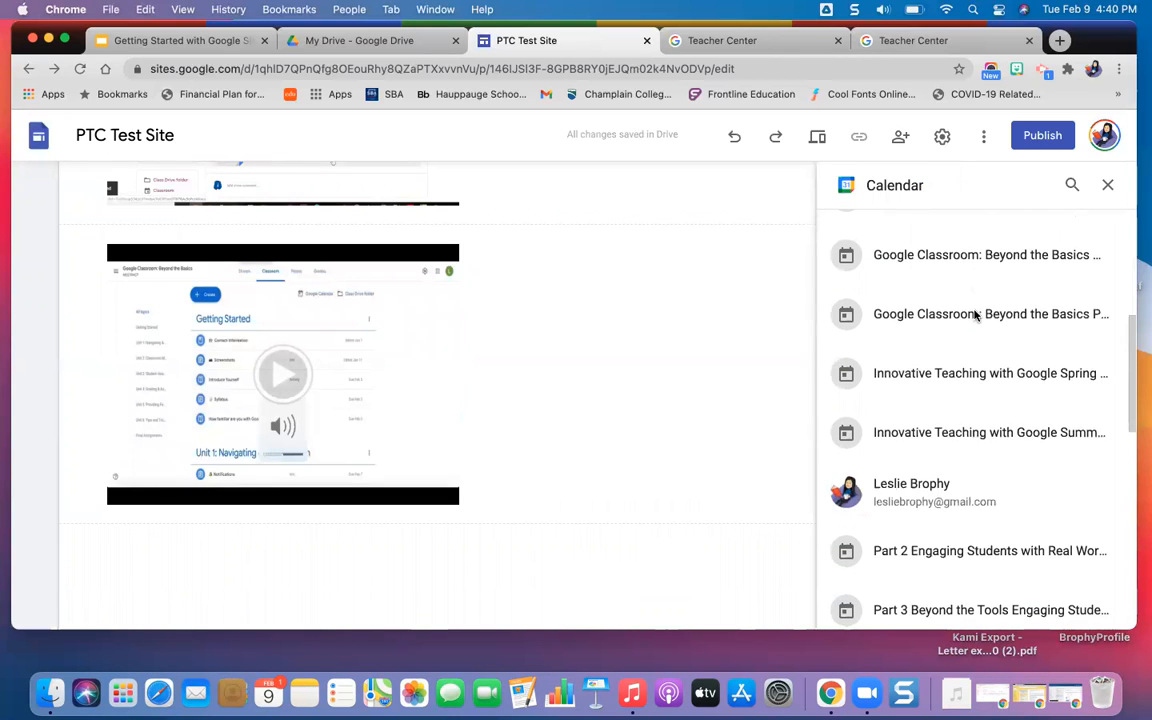
scroll(975, 315, down, 8)
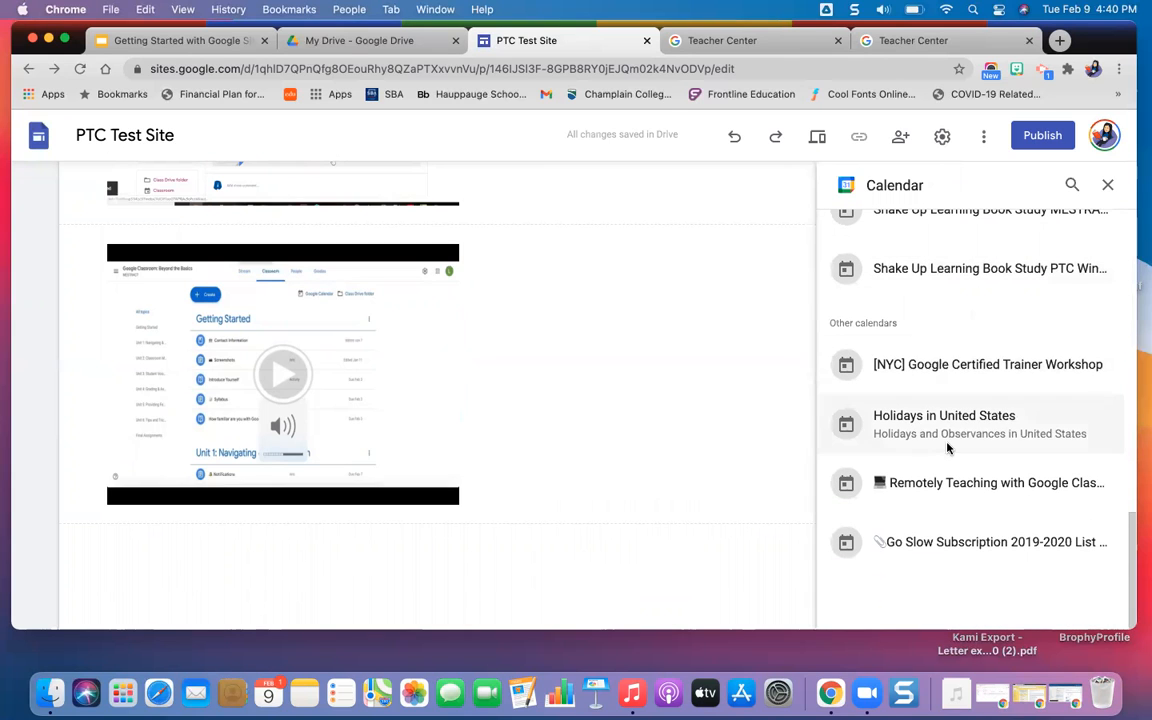
click(948, 447)
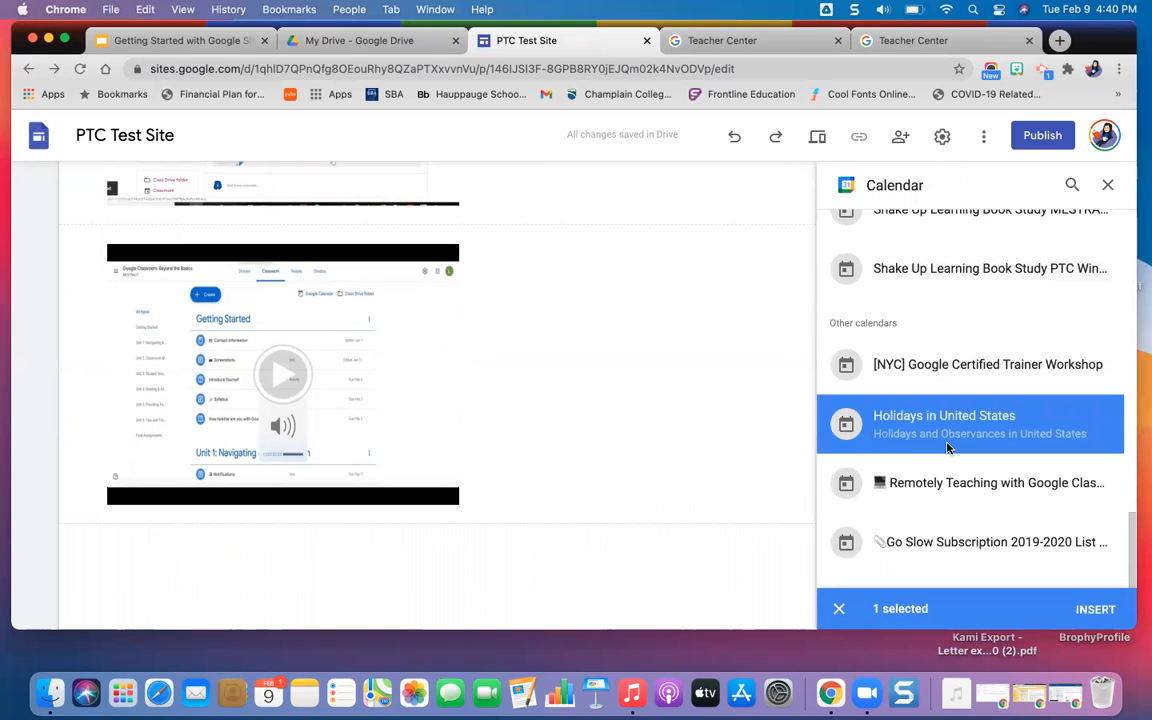
click(1100, 612)
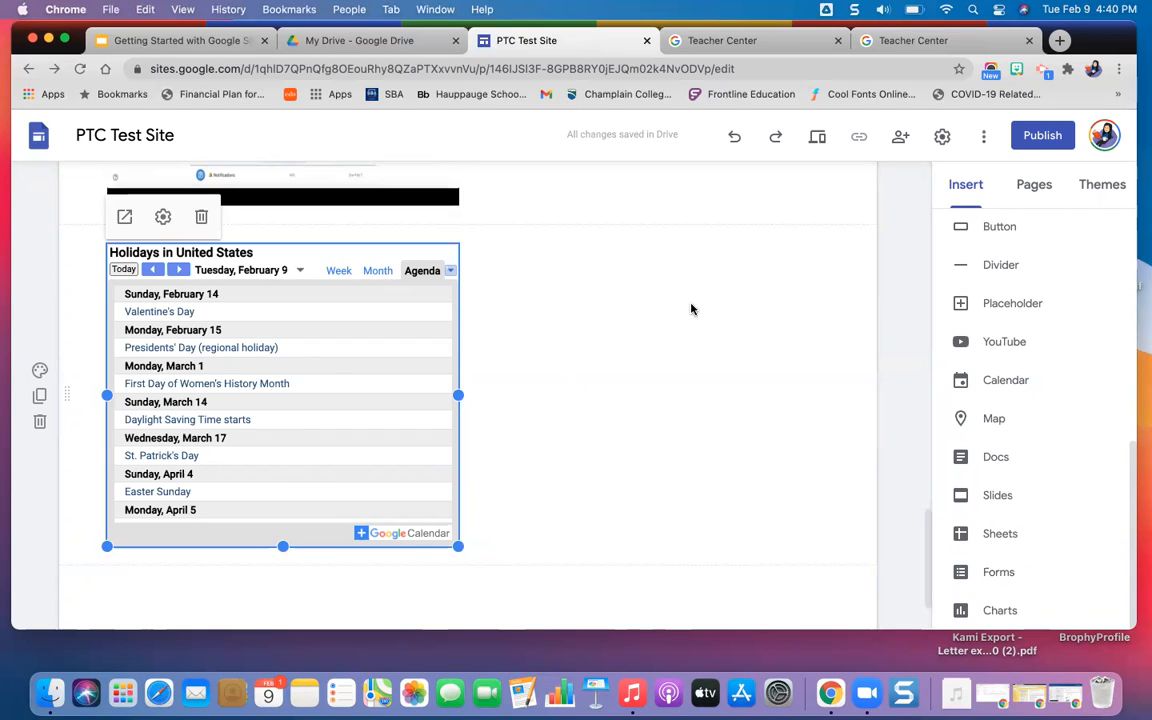
Preview the site and switch the embedded holidays calendar to Month view.
click(819, 135)
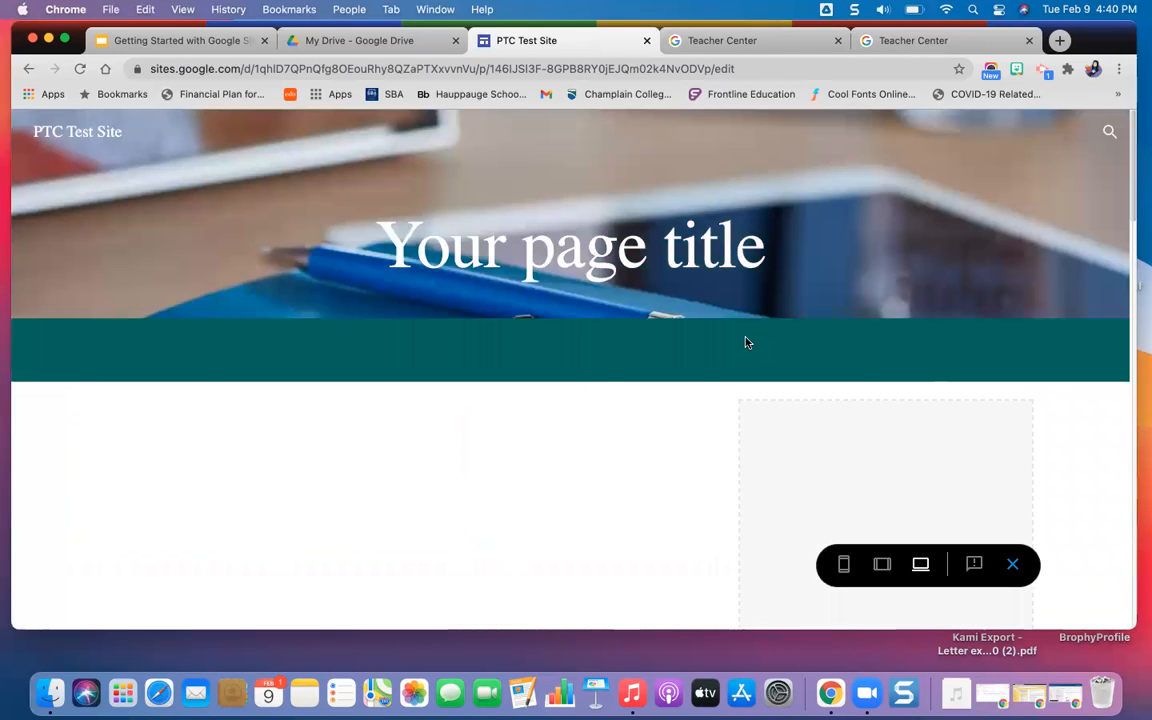
scroll(703, 472, down, 10)
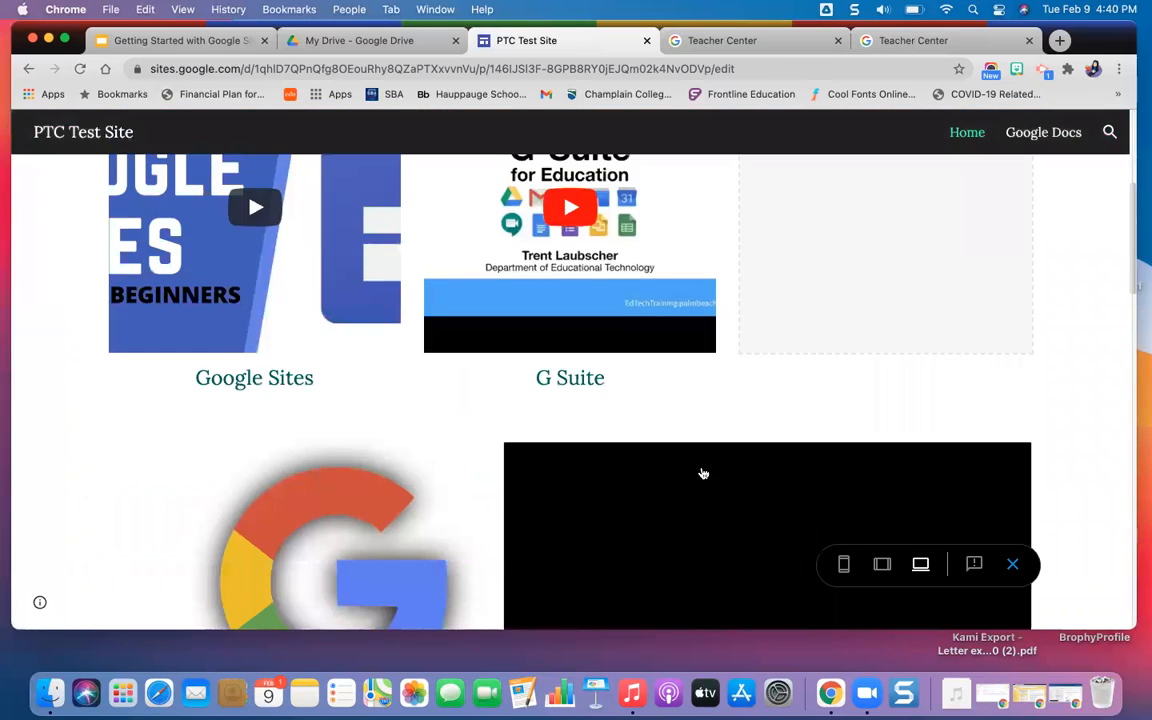
scroll(703, 474, down, 7)
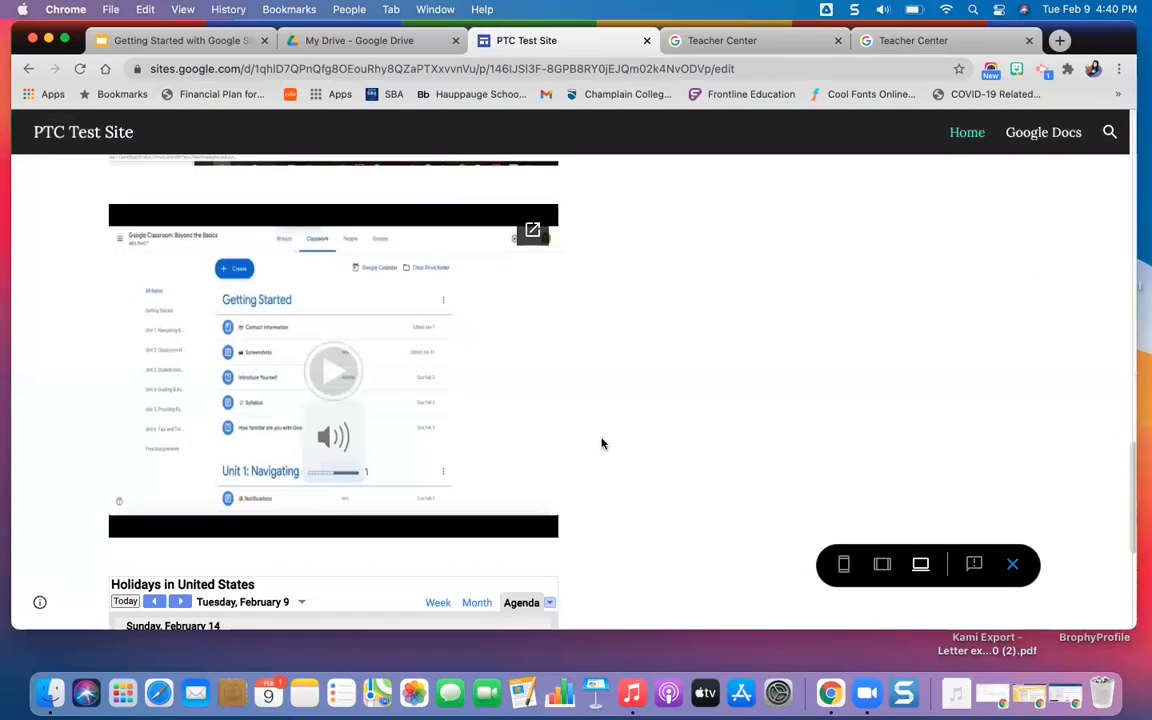
scroll(602, 442, down, 4)
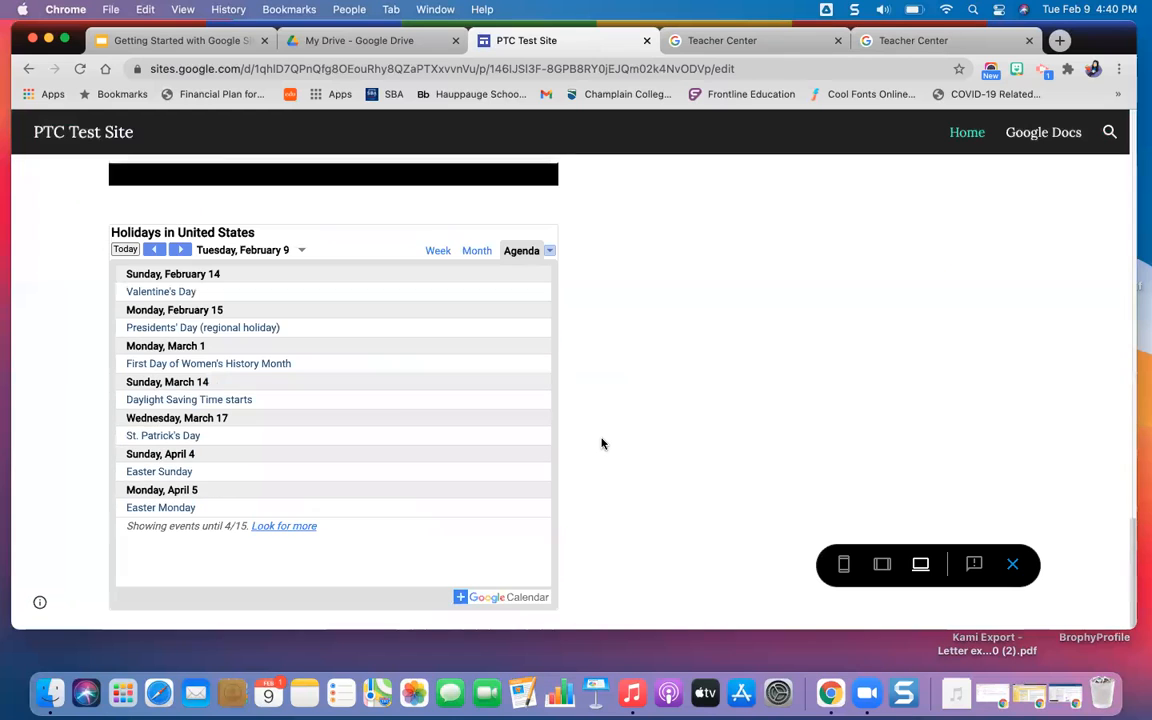
click(475, 250)
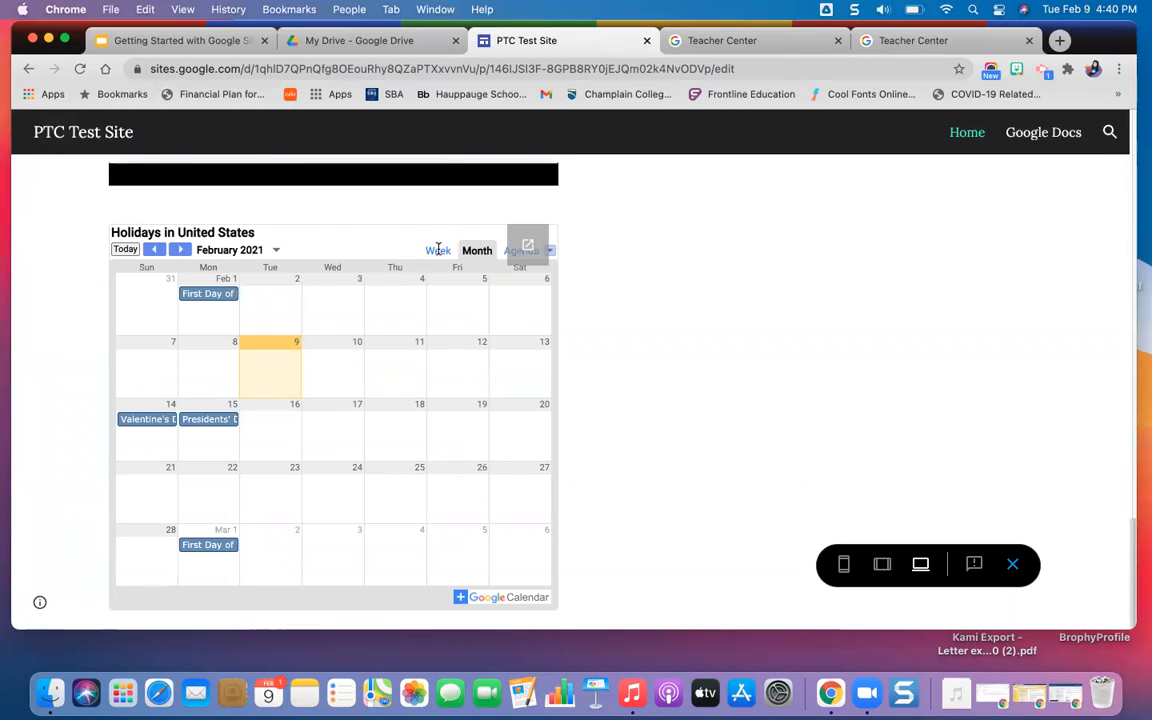
Switch the previewed holidays calendar to Week view and leave the site preview.
click(437, 250)
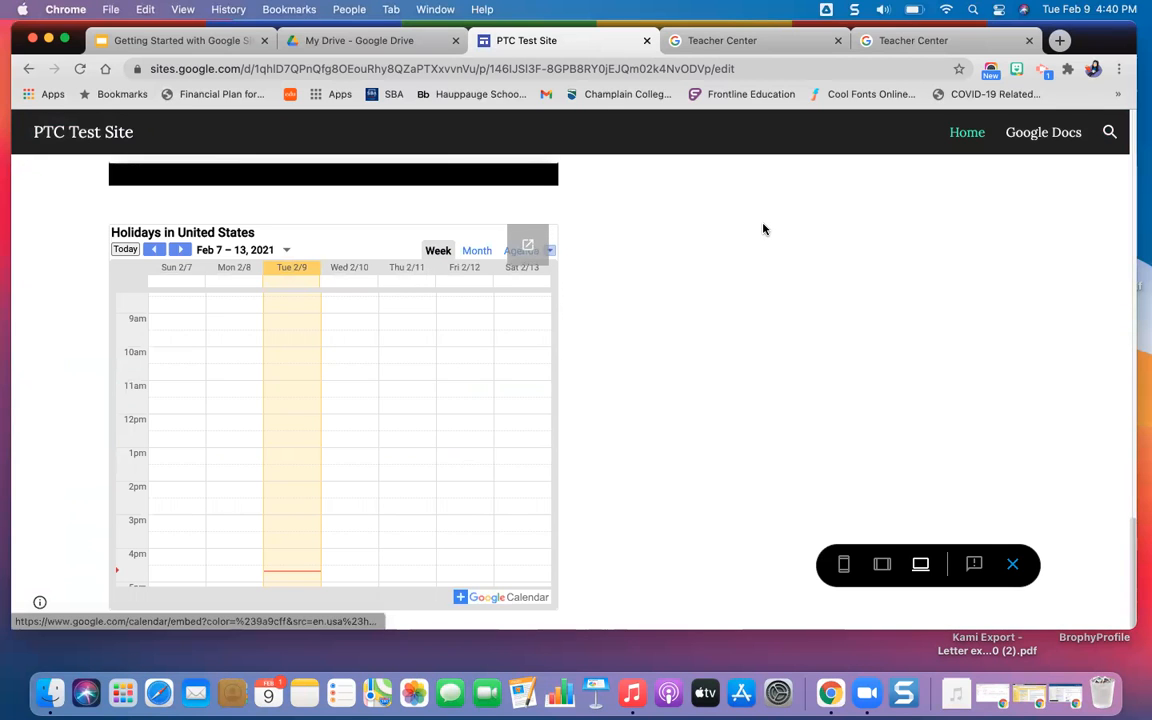
scroll(763, 232, up, 20)
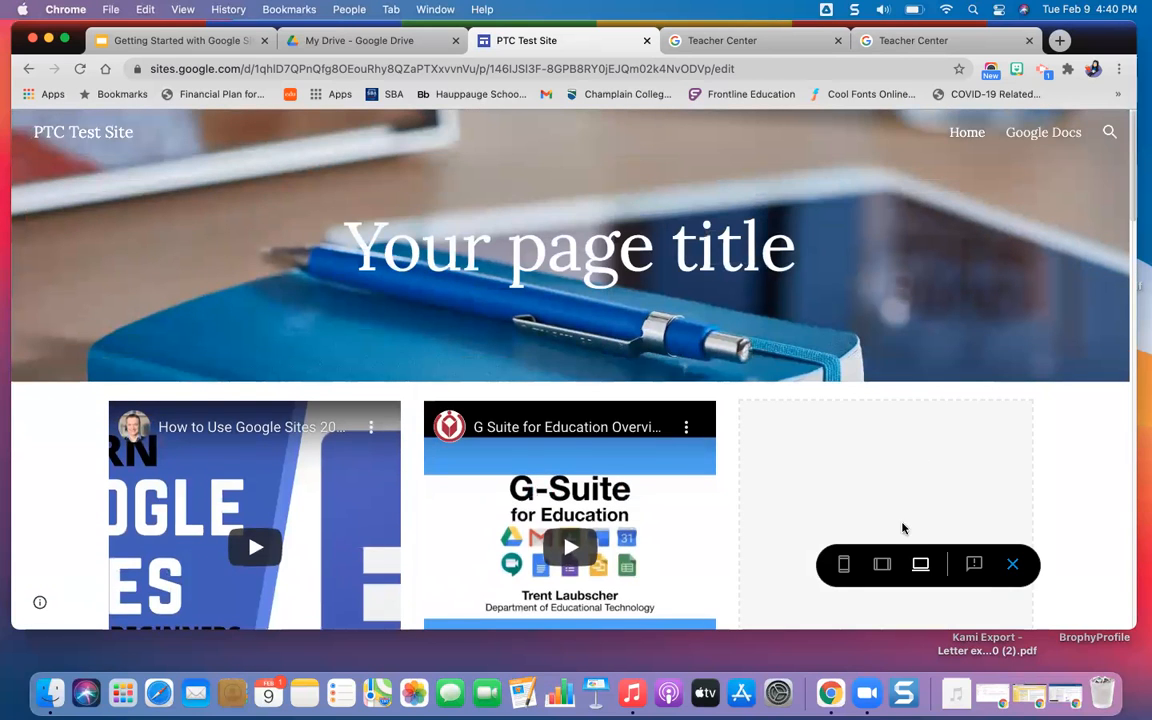
click(1014, 566)
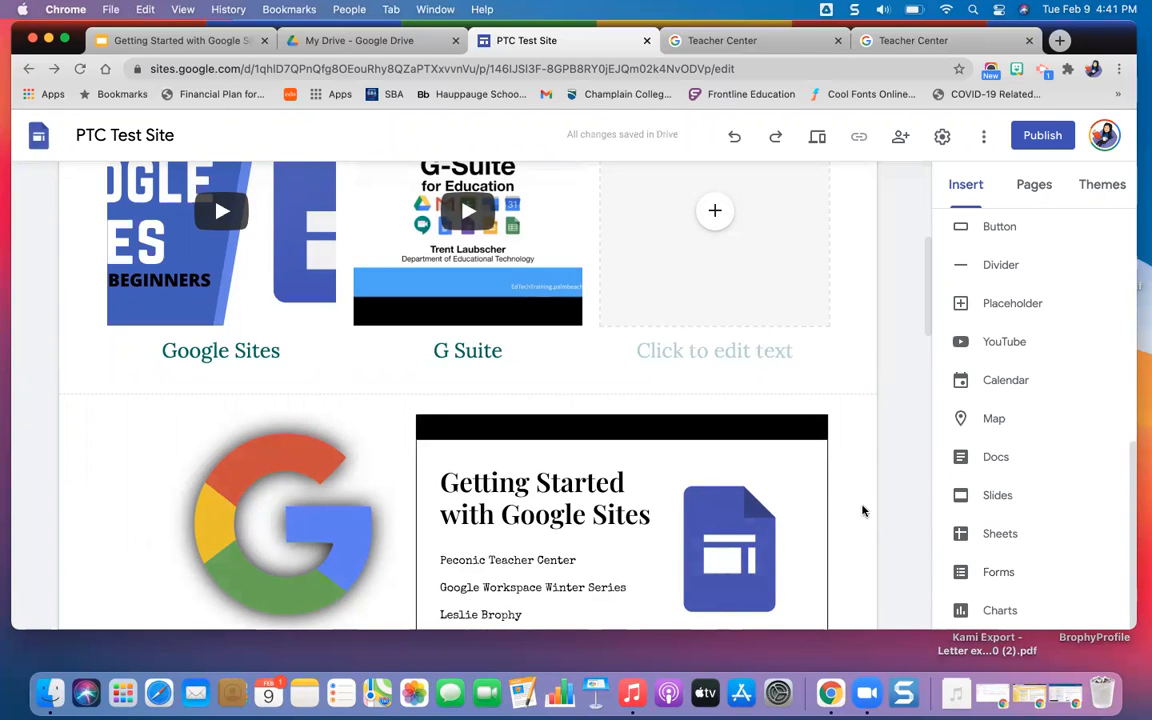
Begin adding a map below the holidays calendar and search for the location "Peconic Teacher Center".
scroll(862, 511, down, 1)
scroll(862, 511, down, 15)
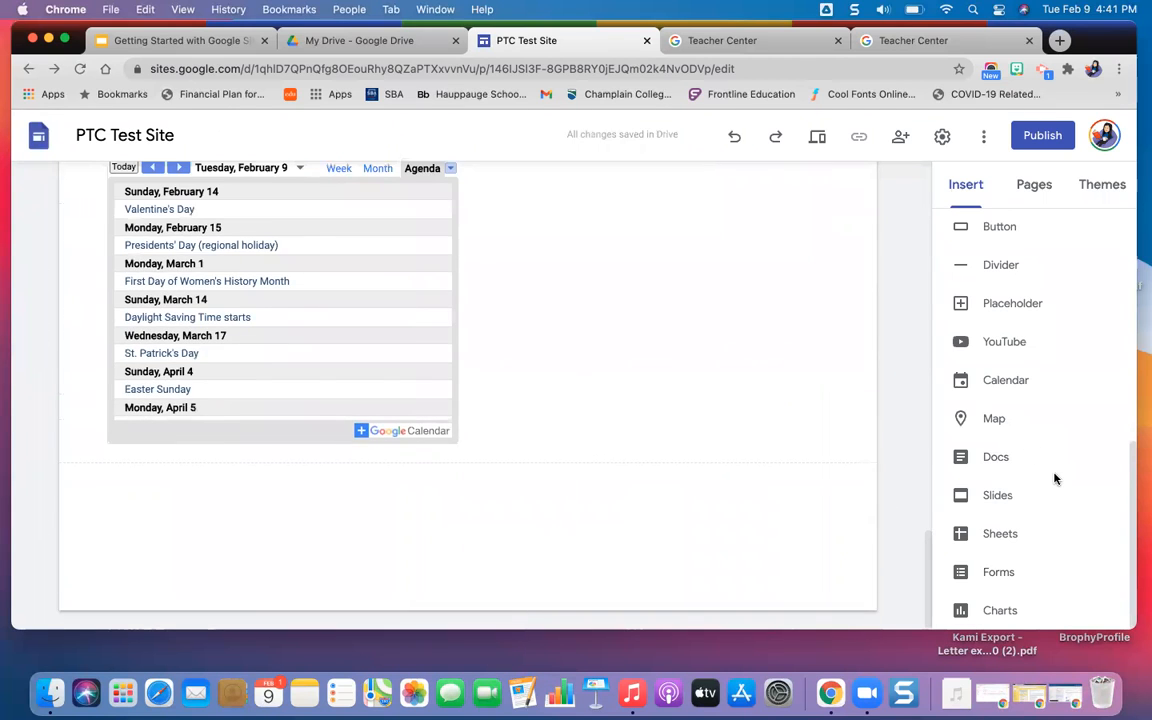
click(996, 419)
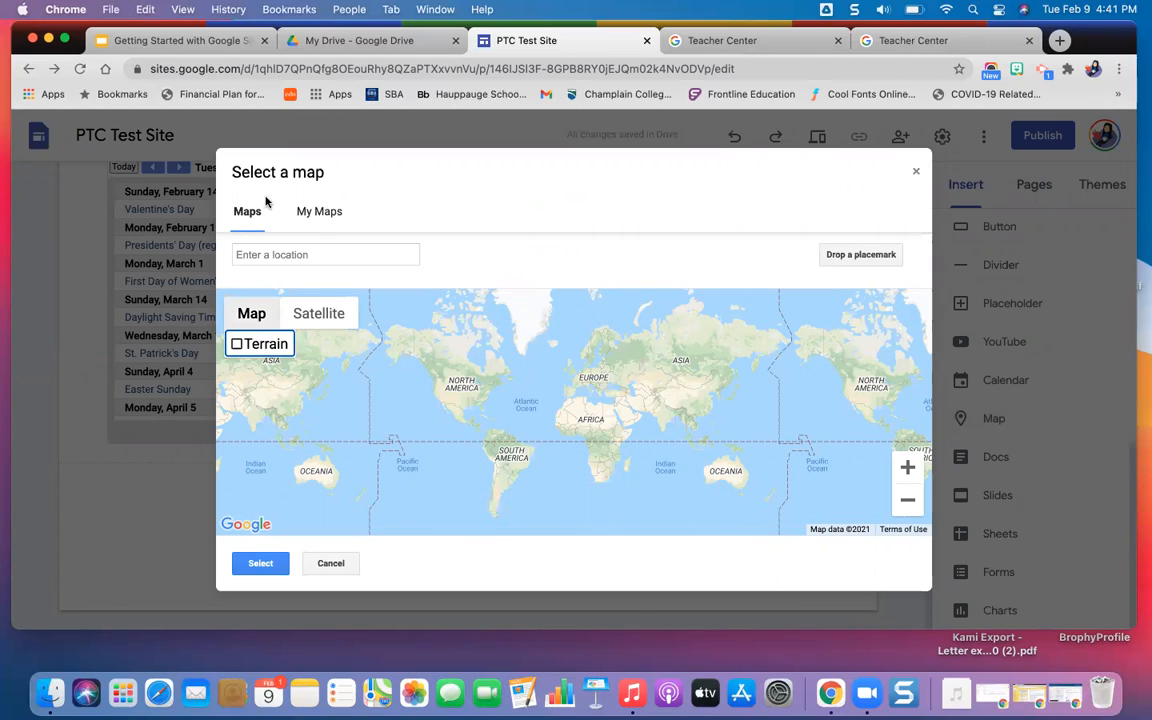
click(278, 254)
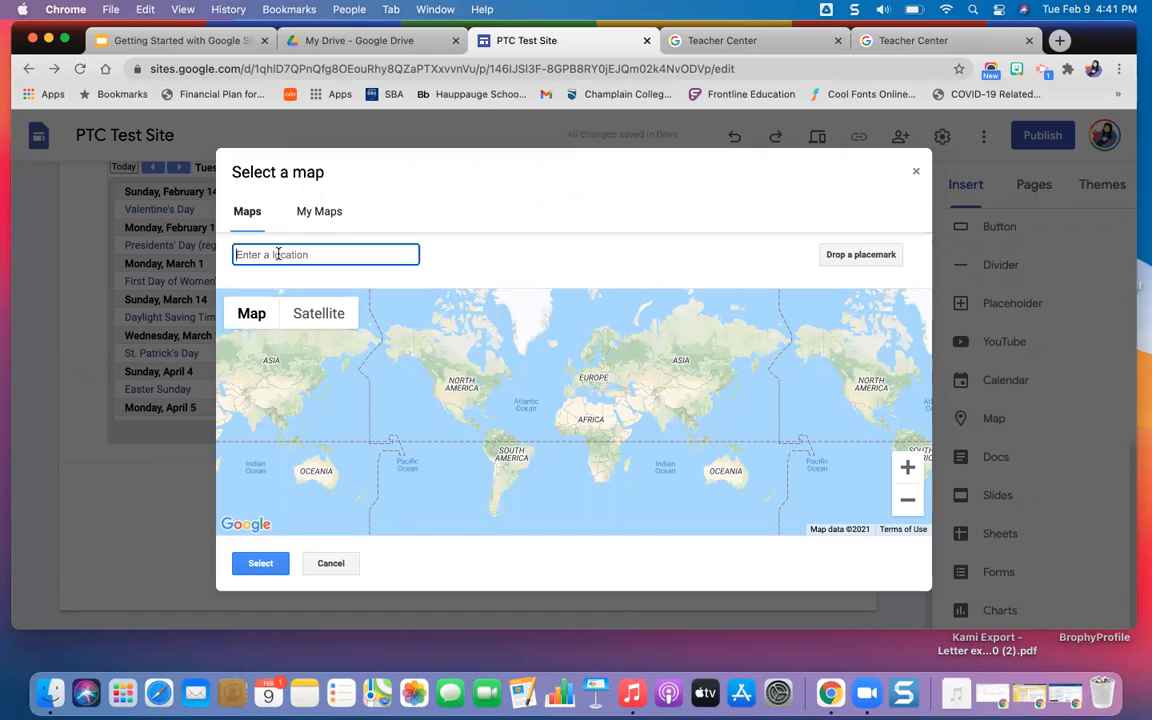
text(Peconic)
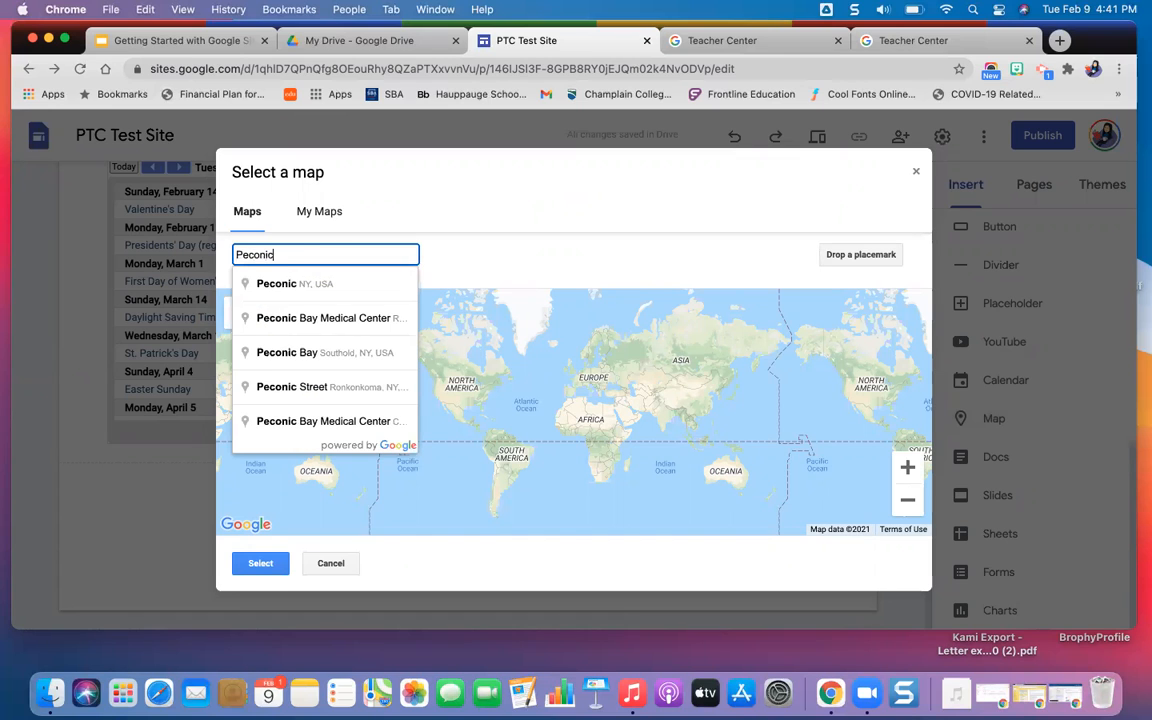
text( Teache)
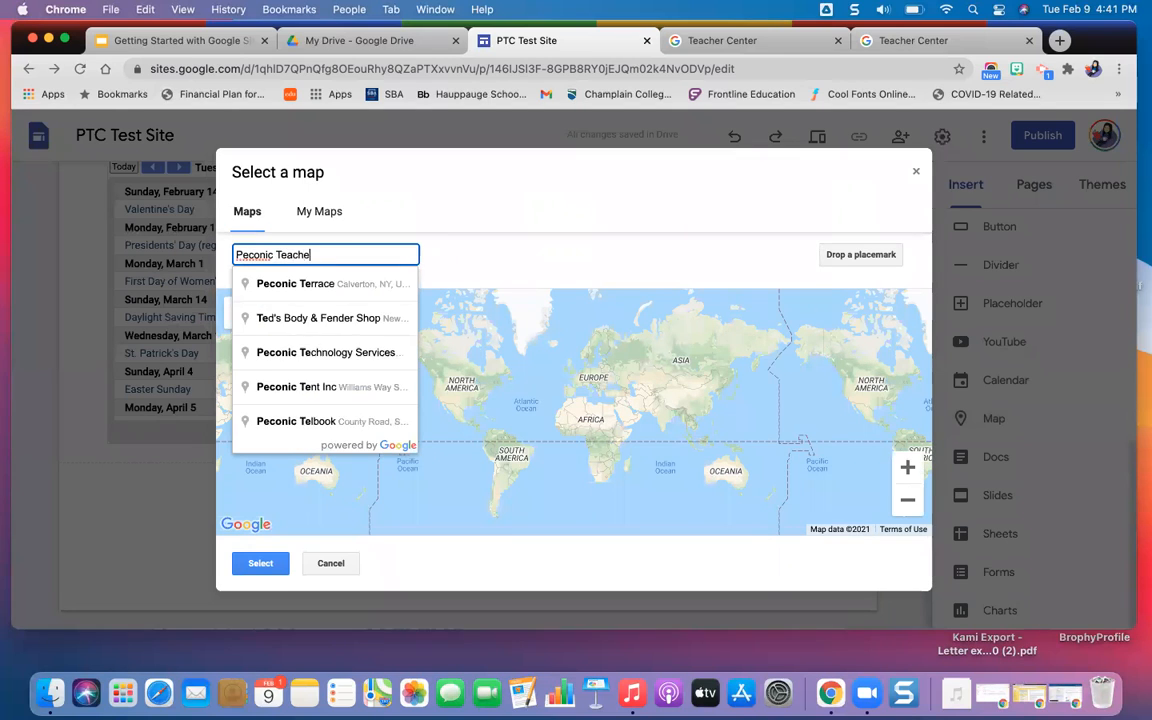
text(r Center)
key(Return)
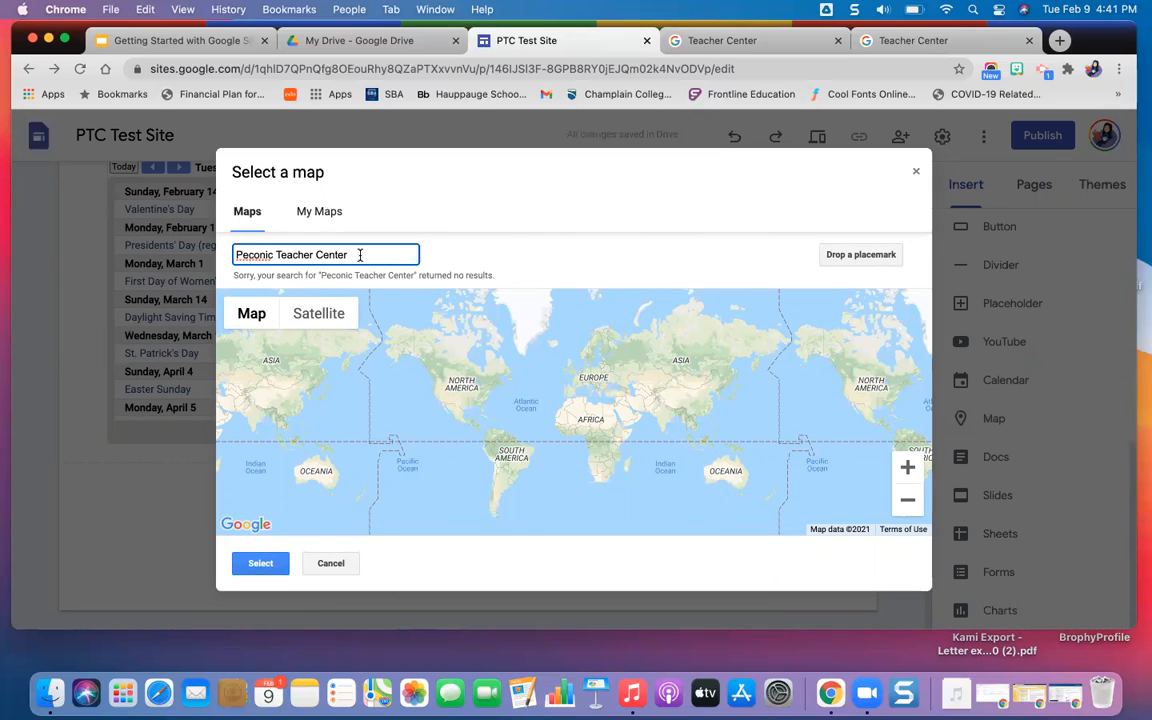
Replace the map search with "Southampton, NY", choose Southampton, NY, USA and insert its map.
drag(237, 255, 313, 268)
text(Southamp)
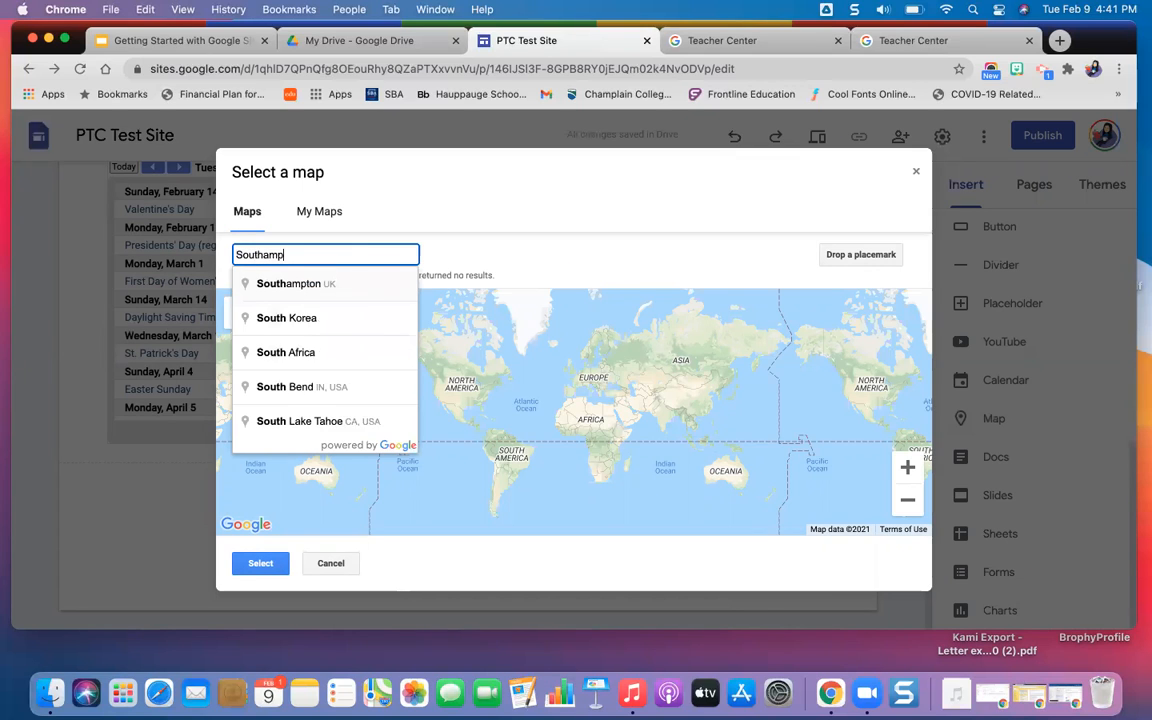
text(ton, NY)
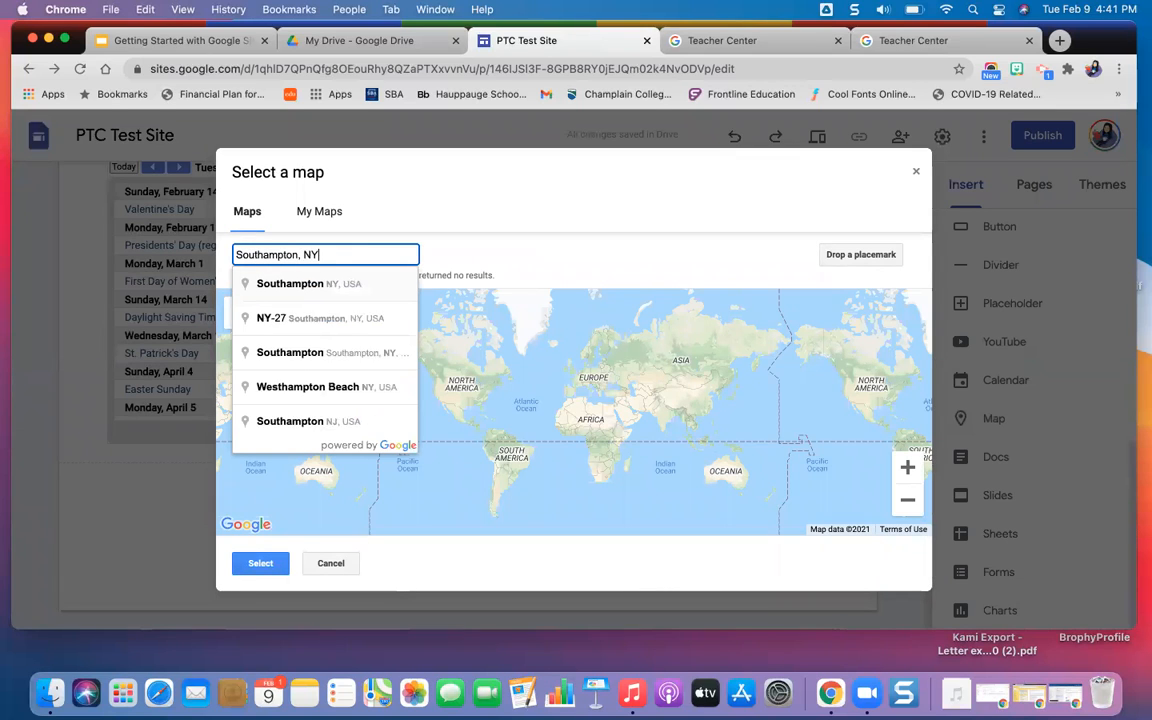
click(346, 285)
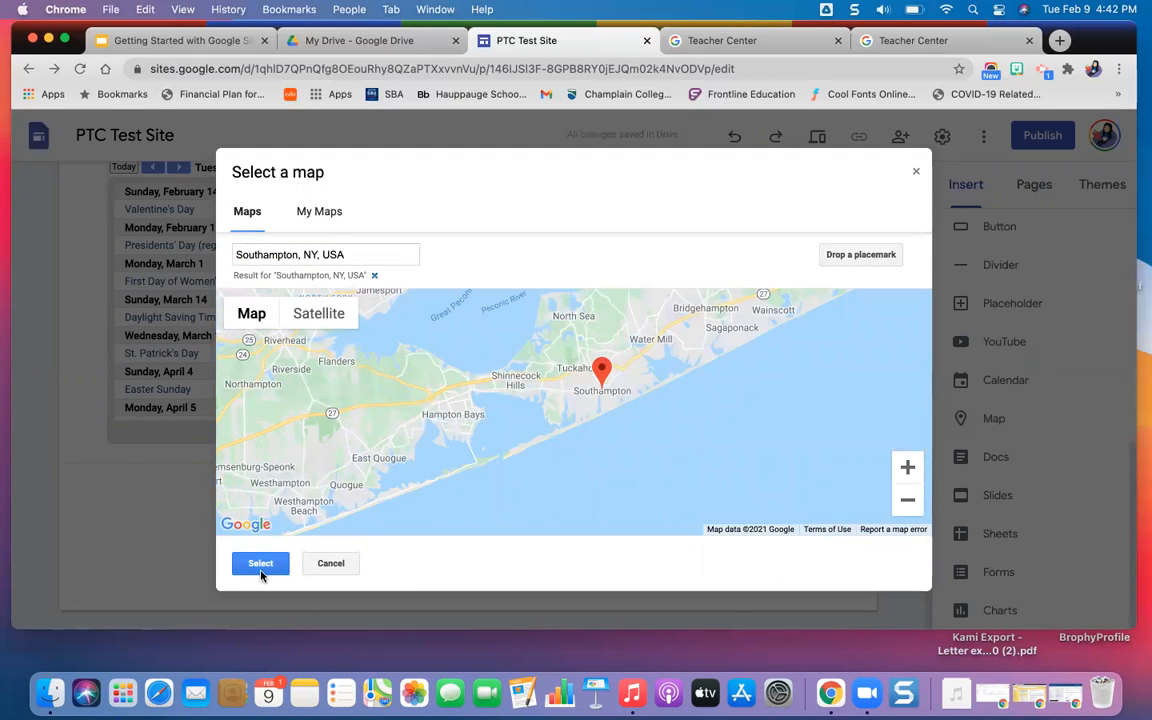
click(260, 569)
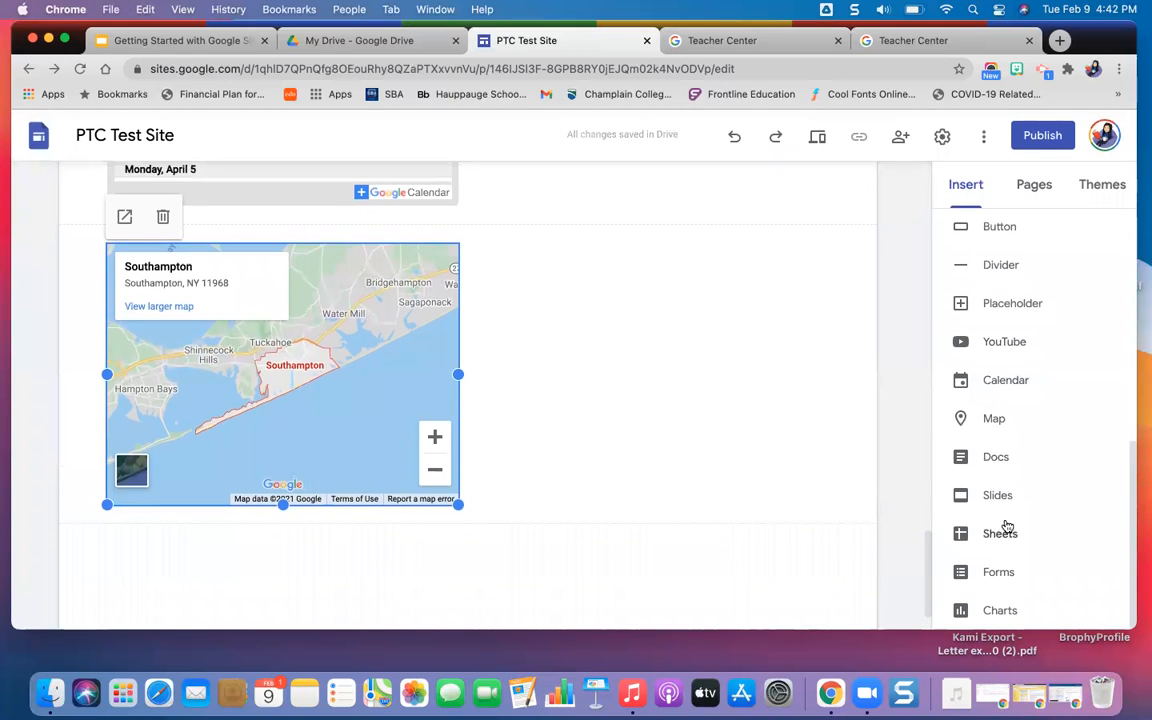
Insert the "PTC Google Wor..." document from the recent Google Docs below the Southampton map.
scroll(1011, 437, up, 5)
scroll(1011, 437, up, 3)
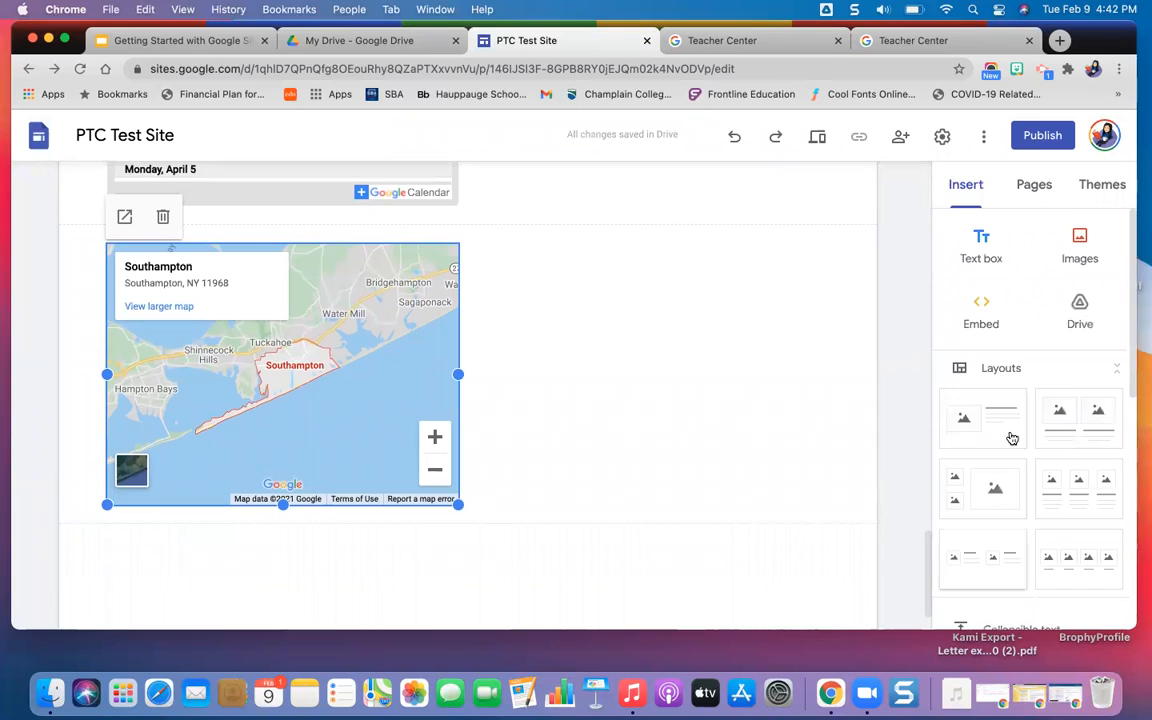
scroll(1048, 453, down, 8)
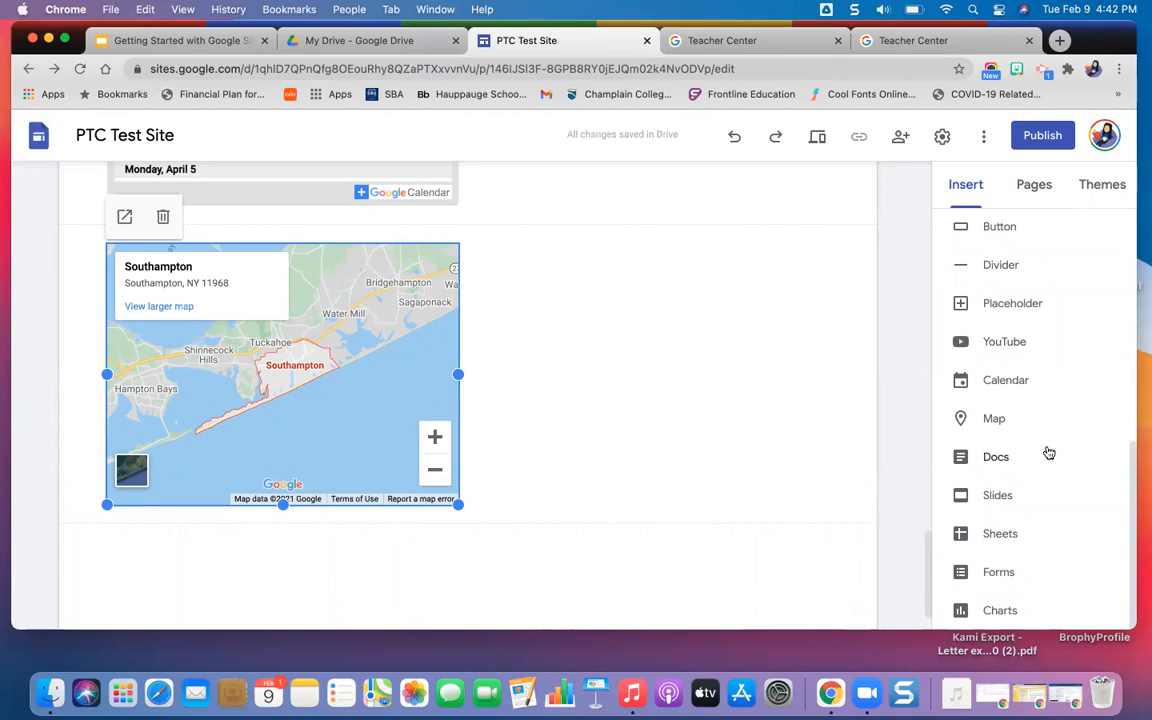
click(995, 459)
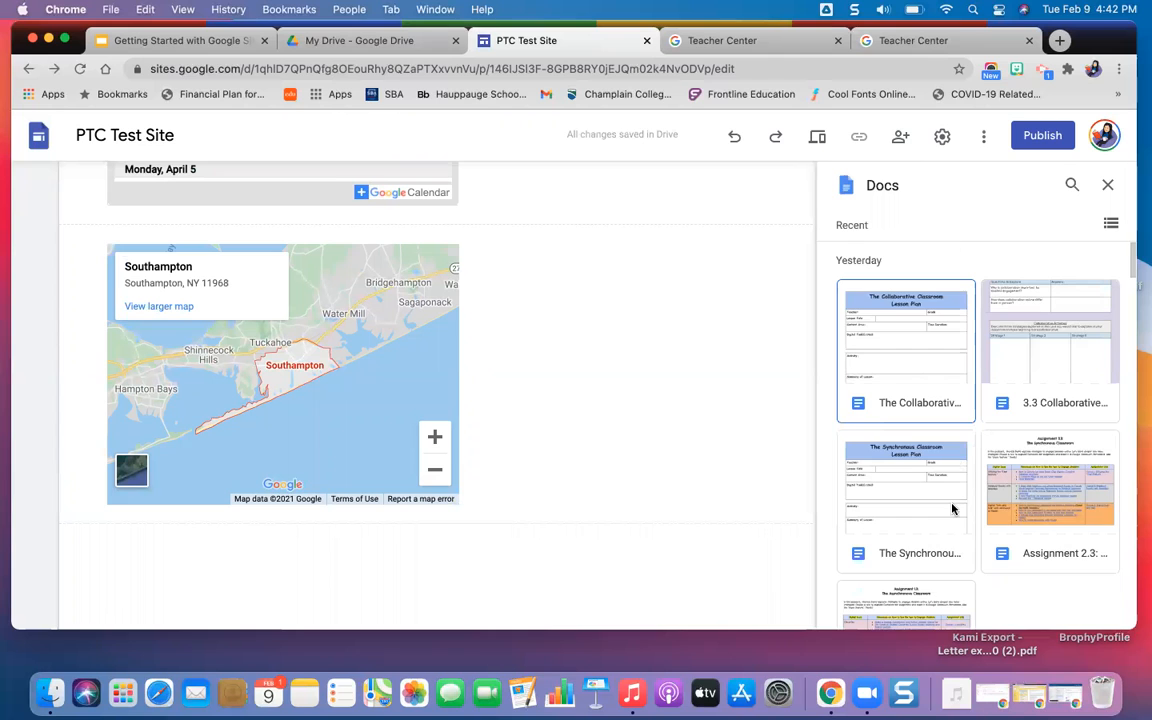
scroll(952, 509, down, 5)
scroll(952, 509, down, 5)
scroll(952, 509, down, 4)
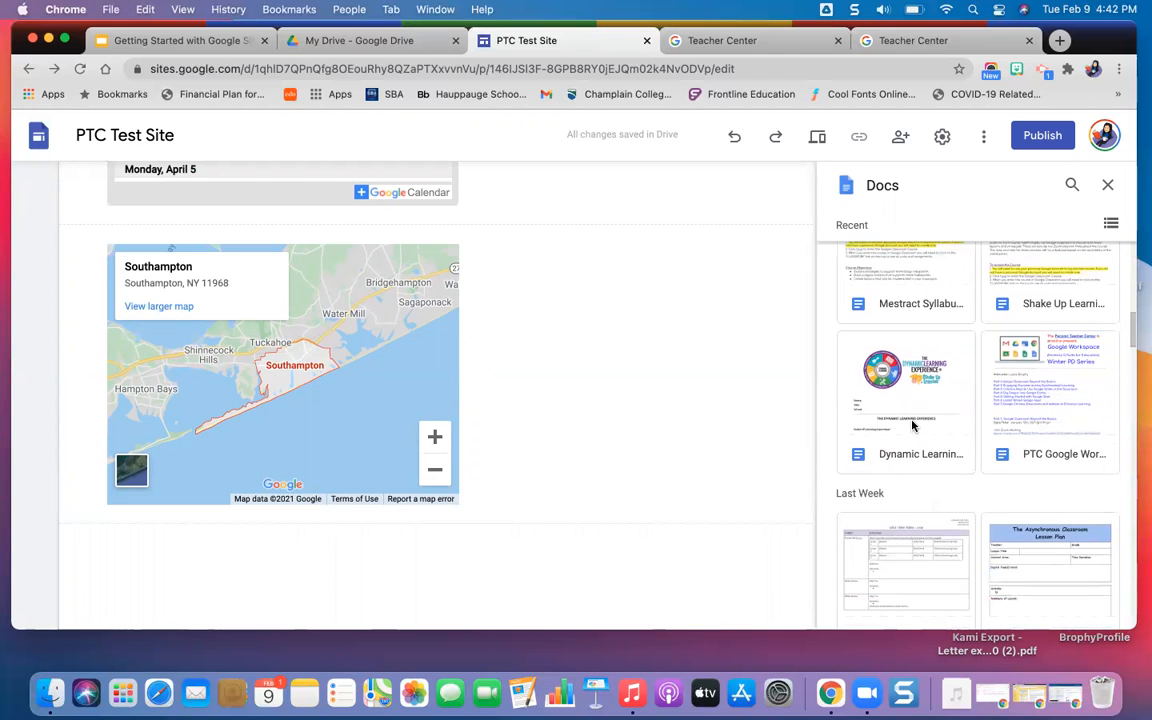
click(1045, 438)
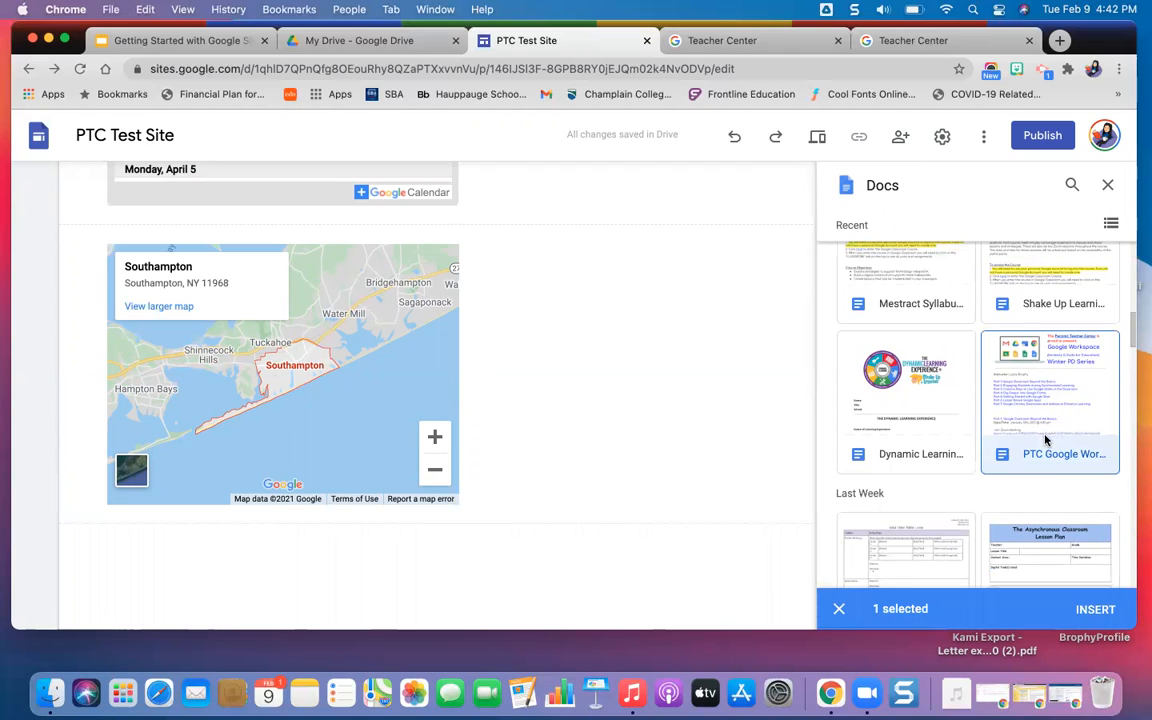
click(1096, 610)
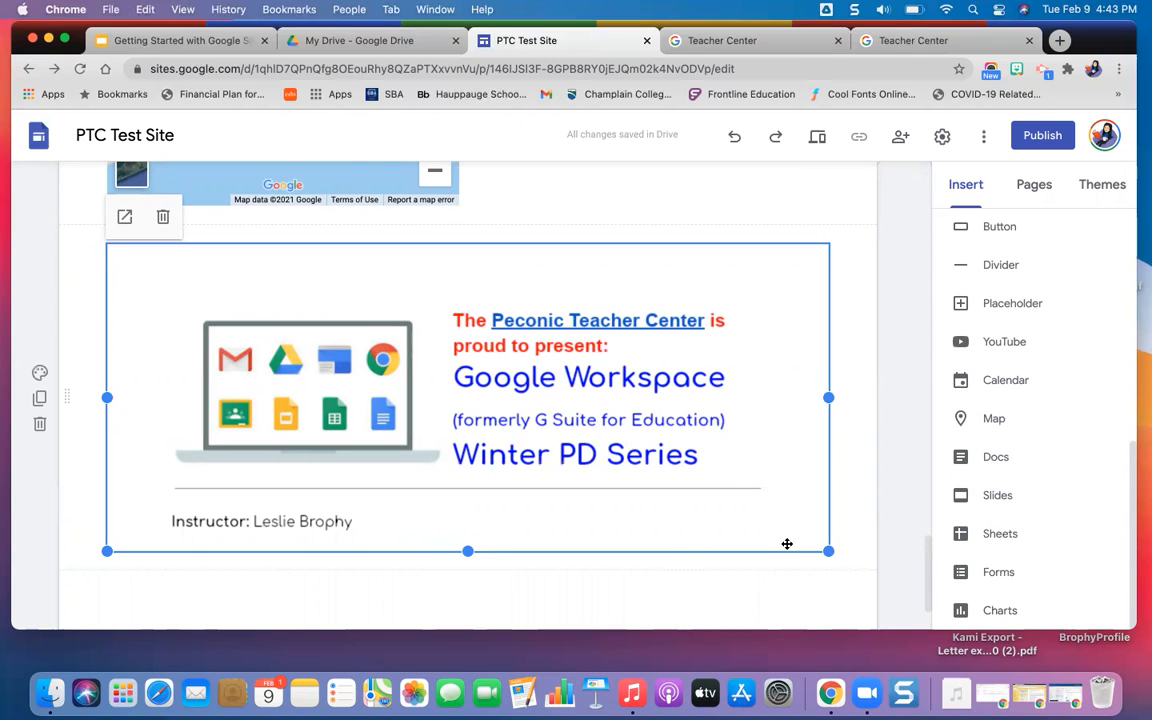
Resize the embedded document, making it taller to show more content and narrowing it to about three quarters of the page width.
scroll(730, 488, down, 2)
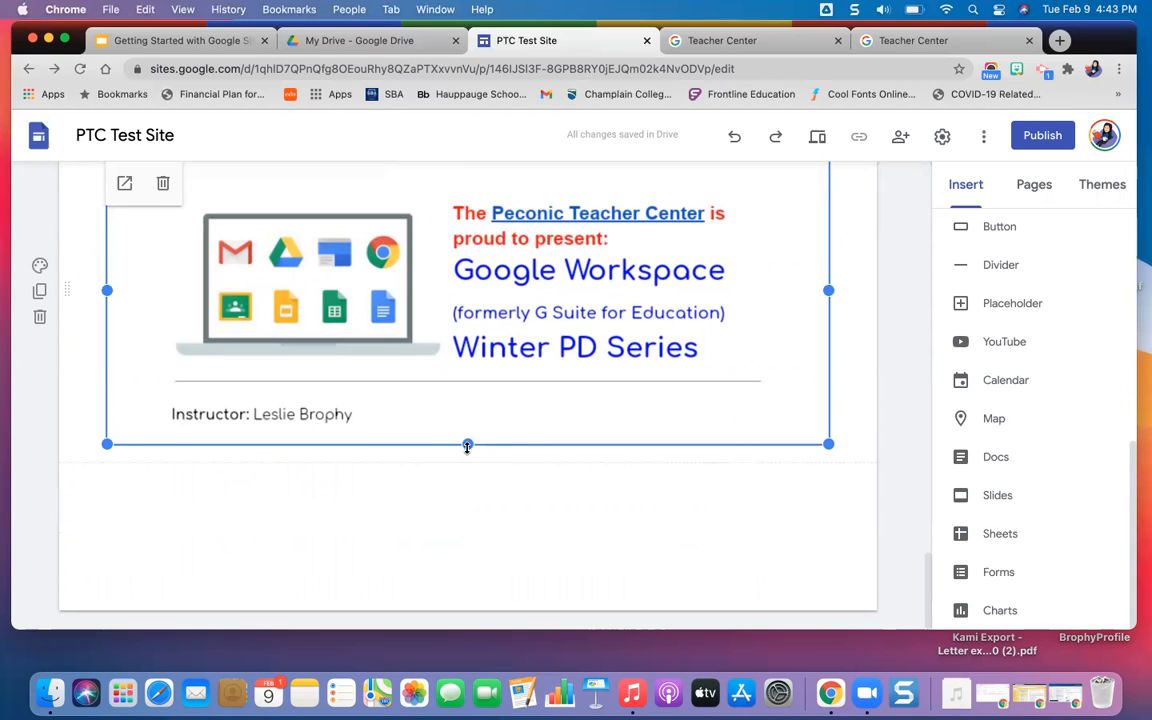
mouse_move(467, 447)
mouse_down()
mouse_move(481, 553)
mouse_move(459, 651)
mouse_move(434, 450)
mouse_move(434, 481)
mouse_move(467, 445)
mouse_up()
drag(467, 445, 451, 582)
drag(456, 633, 587, 487)
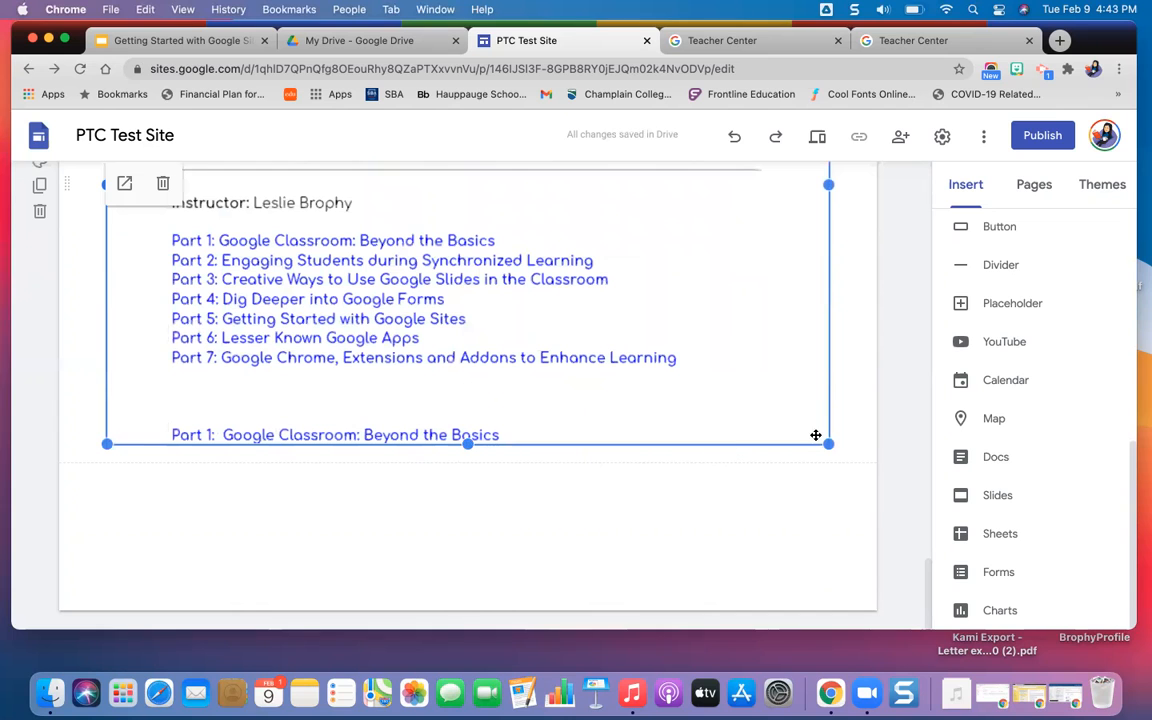
drag(828, 443, 640, 445)
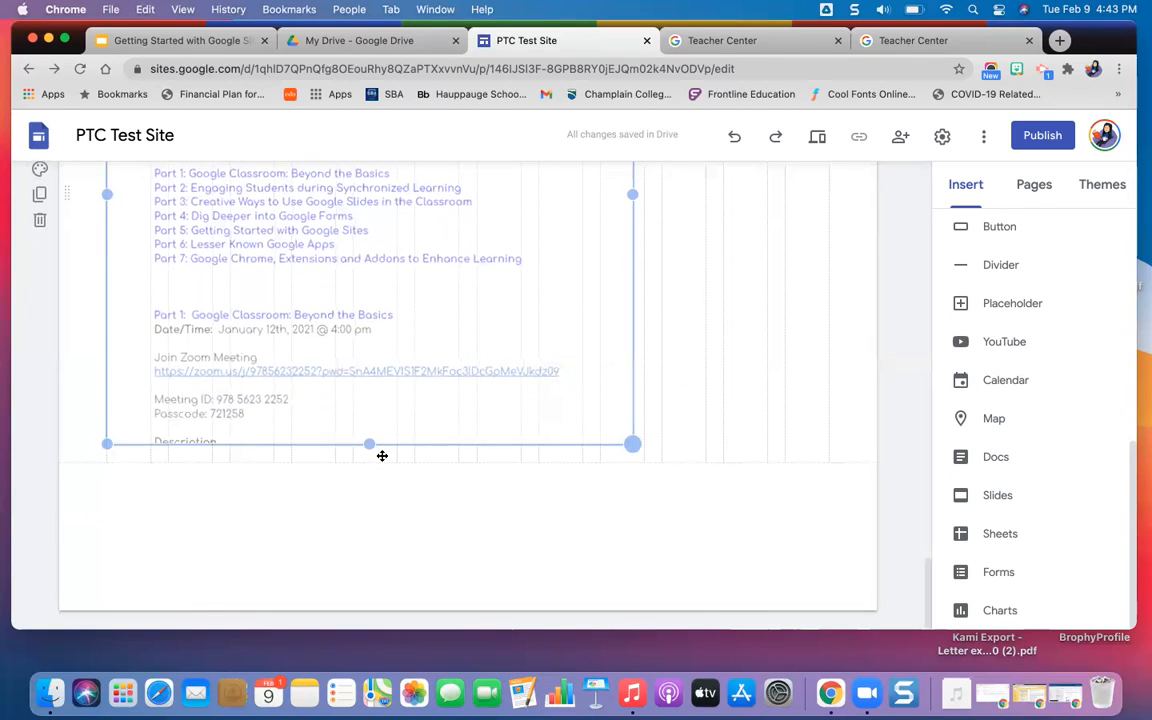
mouse_move(371, 462)
mouse_down()
mouse_move(363, 524)
mouse_move(391, 599)
mouse_move(383, 620)
mouse_move(360, 548)
mouse_move(362, 450)
mouse_move(375, 446)
mouse_up()
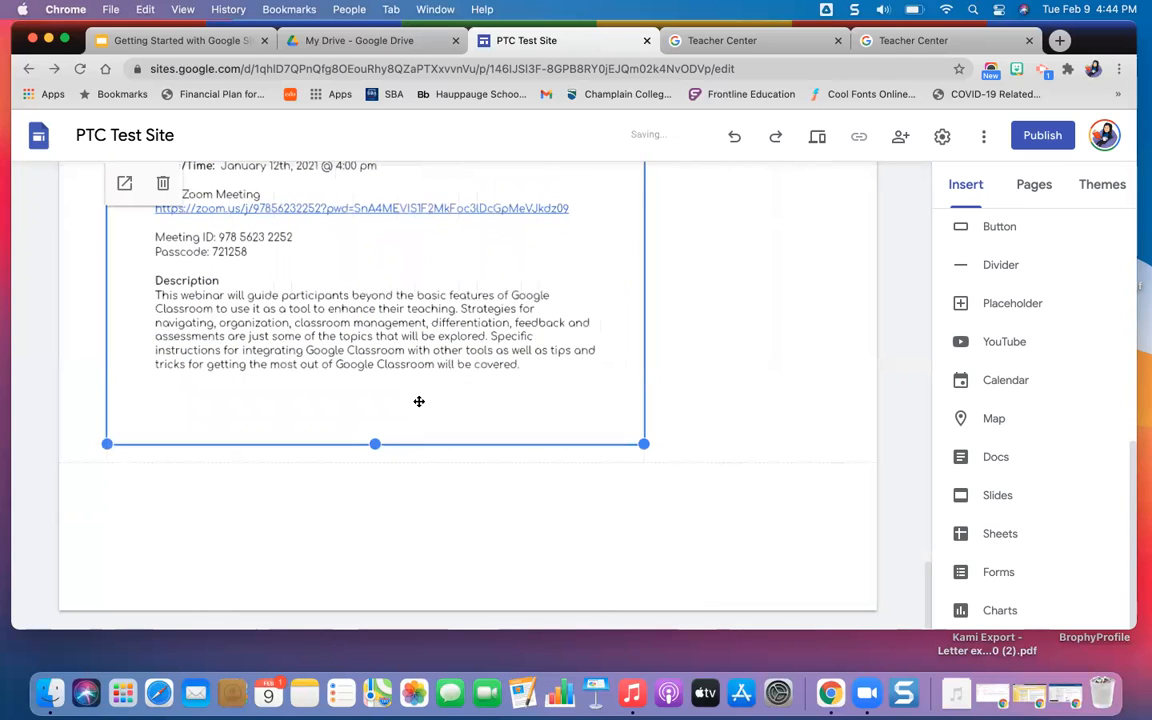
Preview the site and find the embedded Google Workspace Winter PD Series document at the end of the Home page.
click(818, 137)
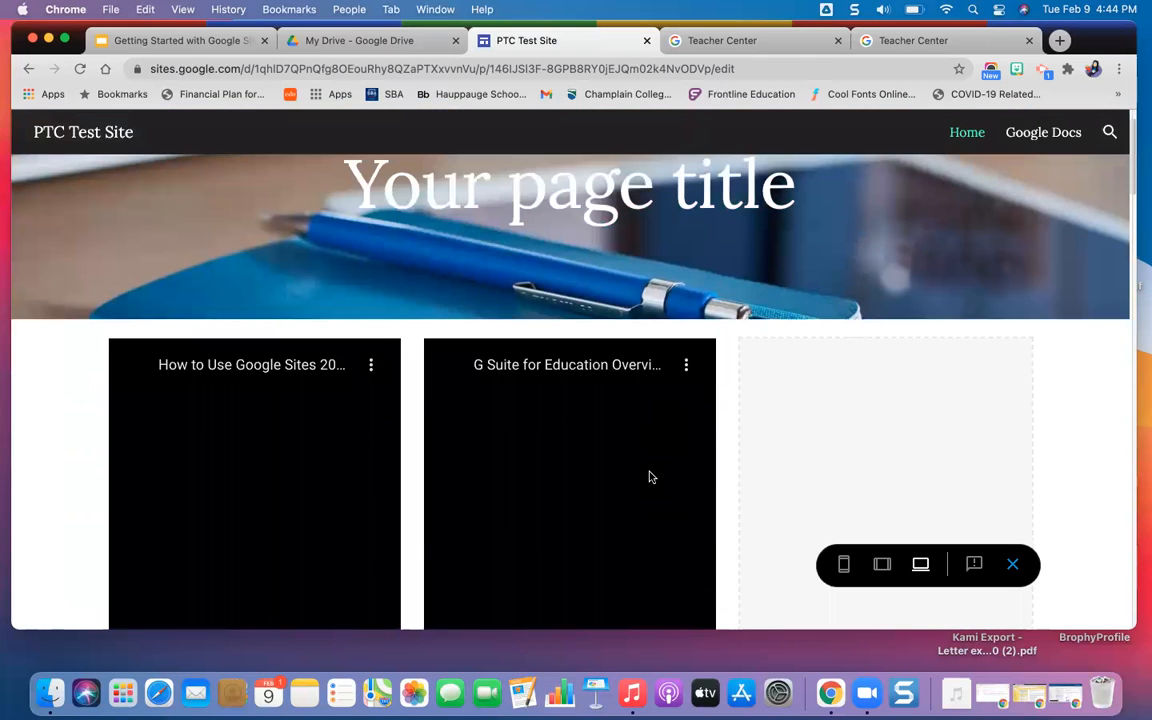
scroll(715, 458, down, 5)
scroll(715, 458, down, 15)
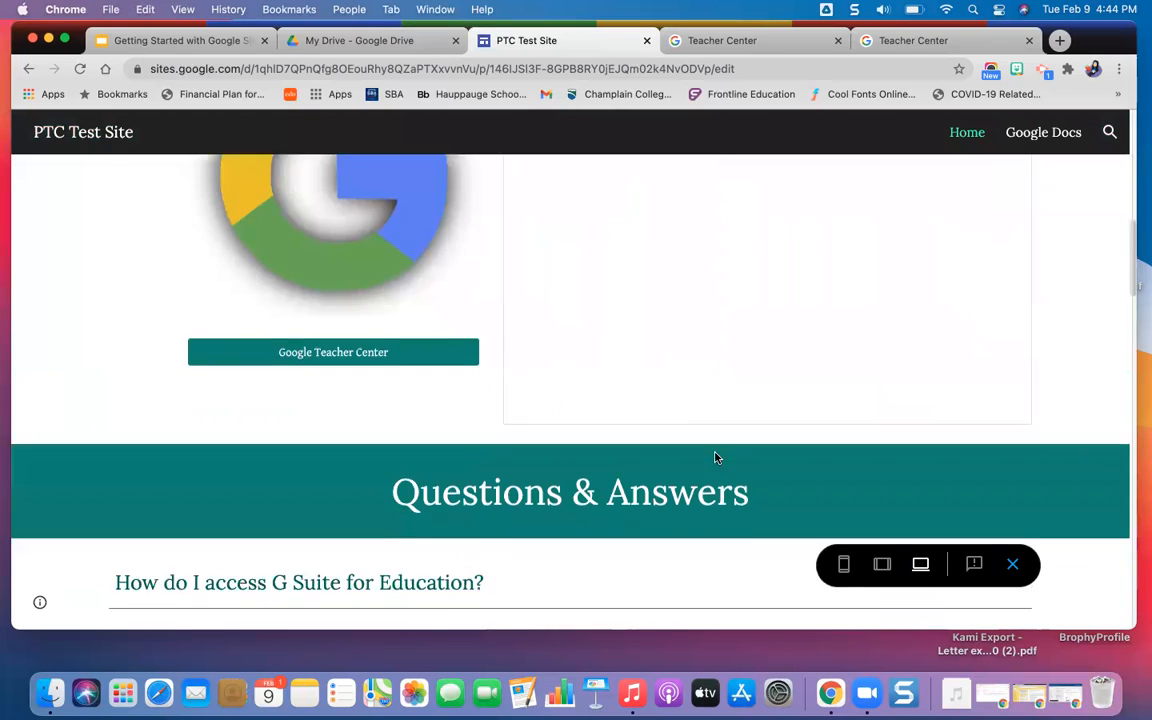
scroll(715, 458, down, 3)
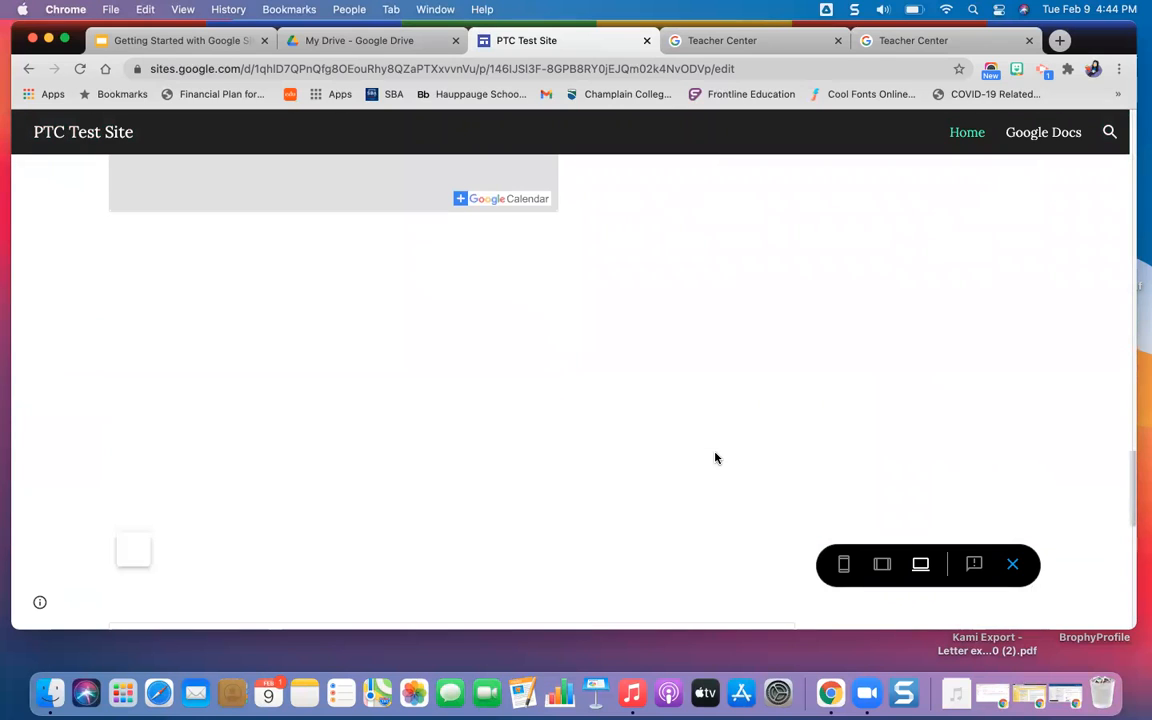
scroll(715, 458, down, 1)
scroll(715, 458, down, 5)
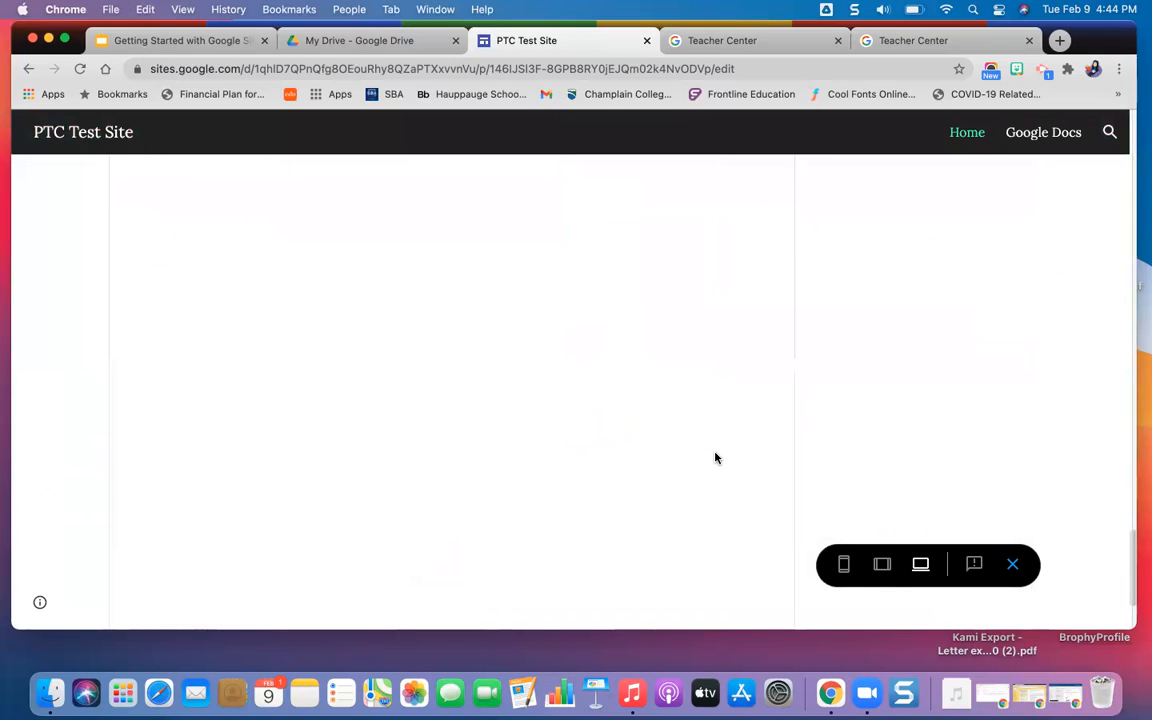
scroll(715, 458, up, 8)
scroll(715, 458, down, 10)
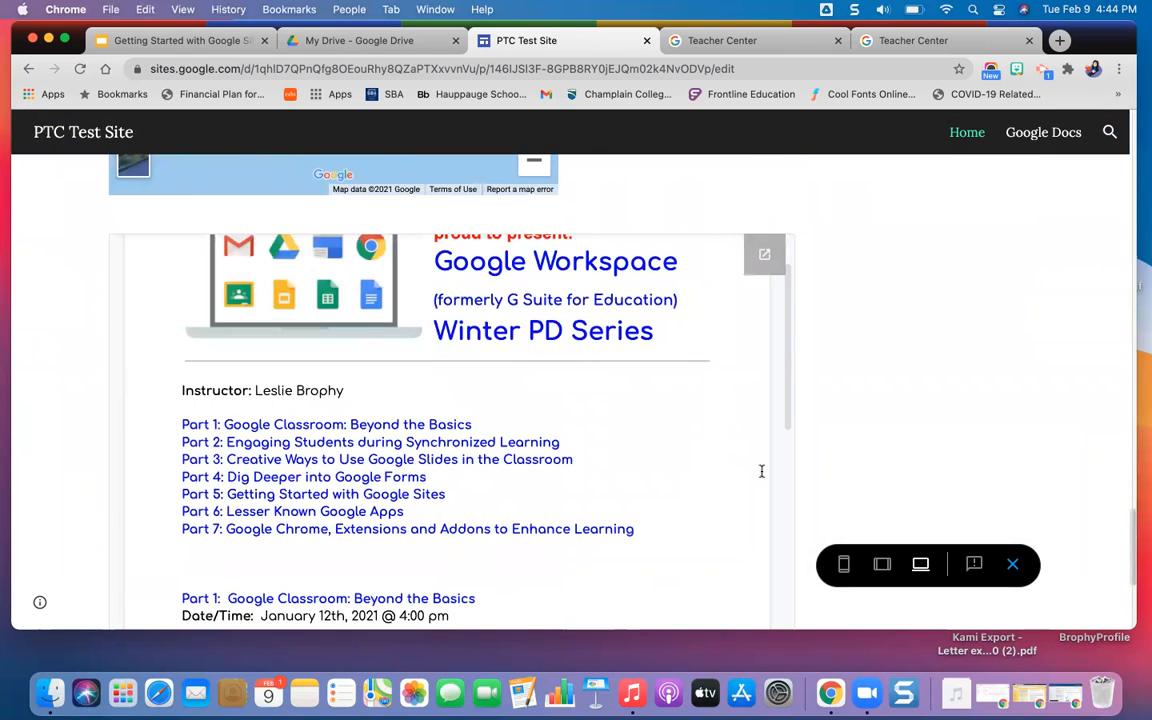
Examine the previewed document within its frame, going through its session parts and back towards Part 1.
scroll(614, 460, up, 2)
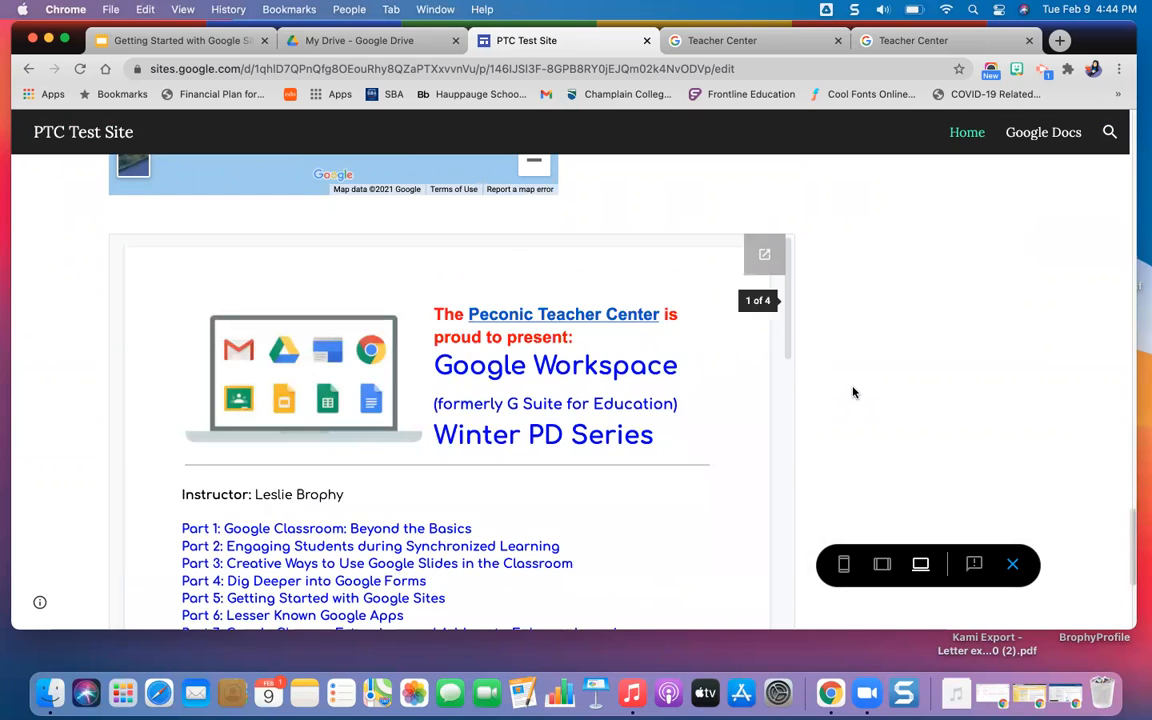
scroll(848, 389, down, 5)
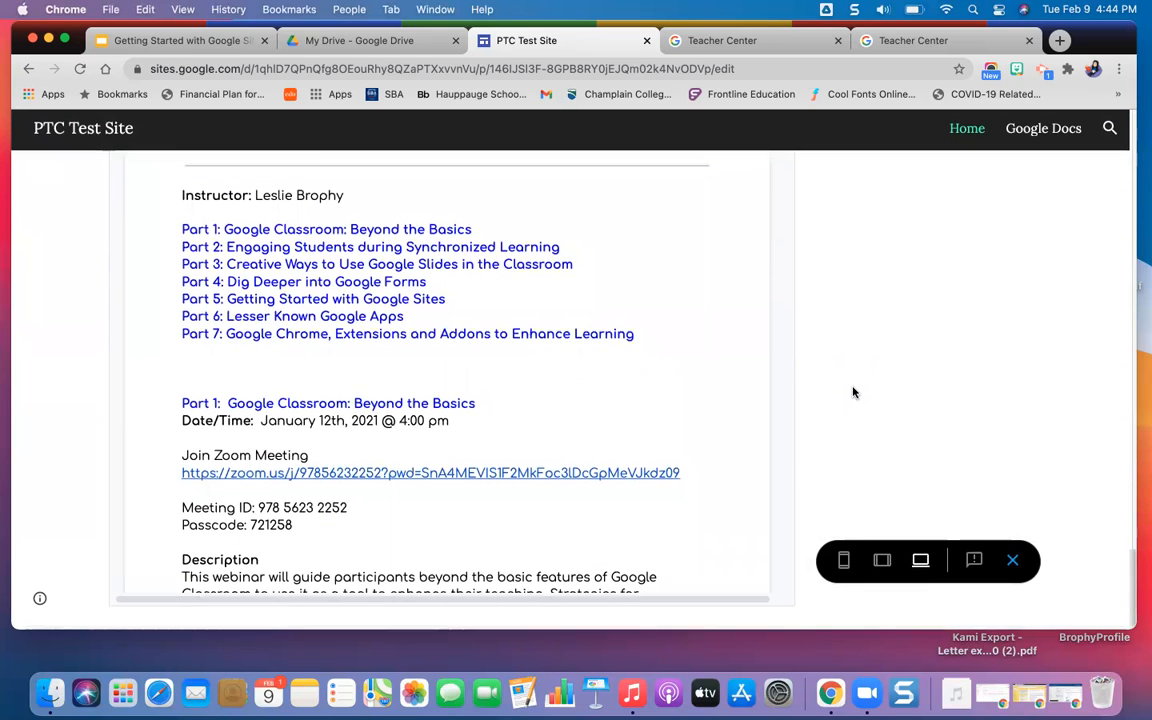
scroll(853, 392, up, 4)
scroll(853, 392, up, 3)
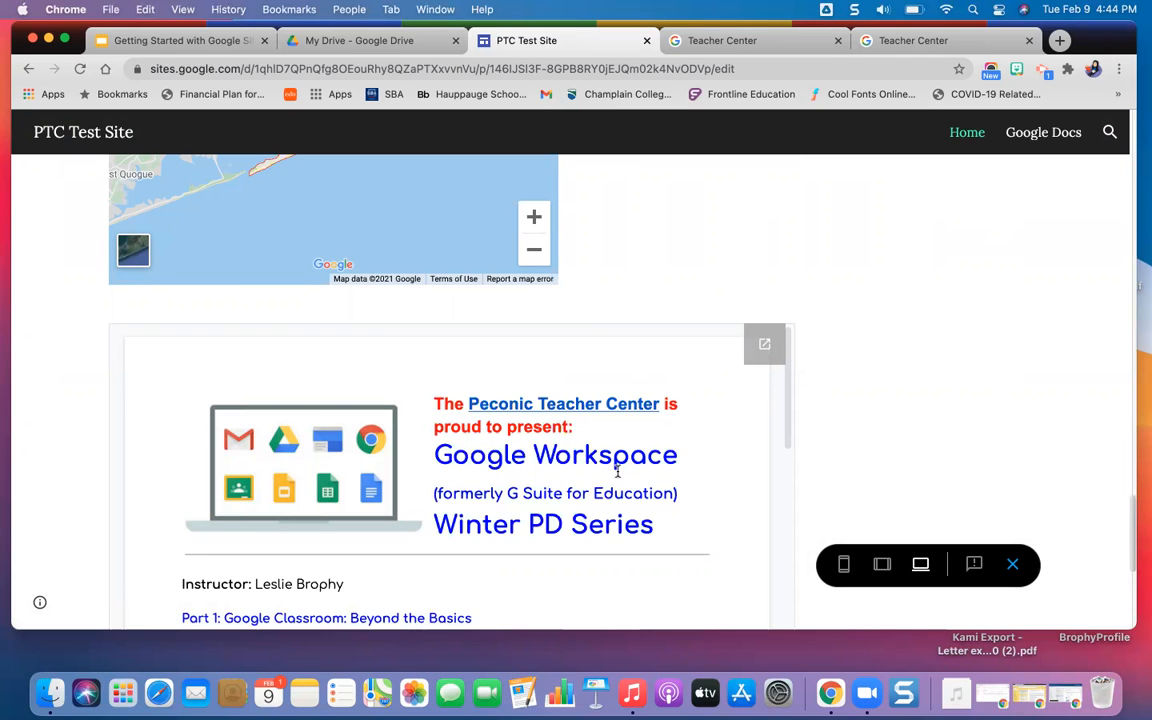
scroll(617, 470, down, 5)
scroll(888, 476, down, 5)
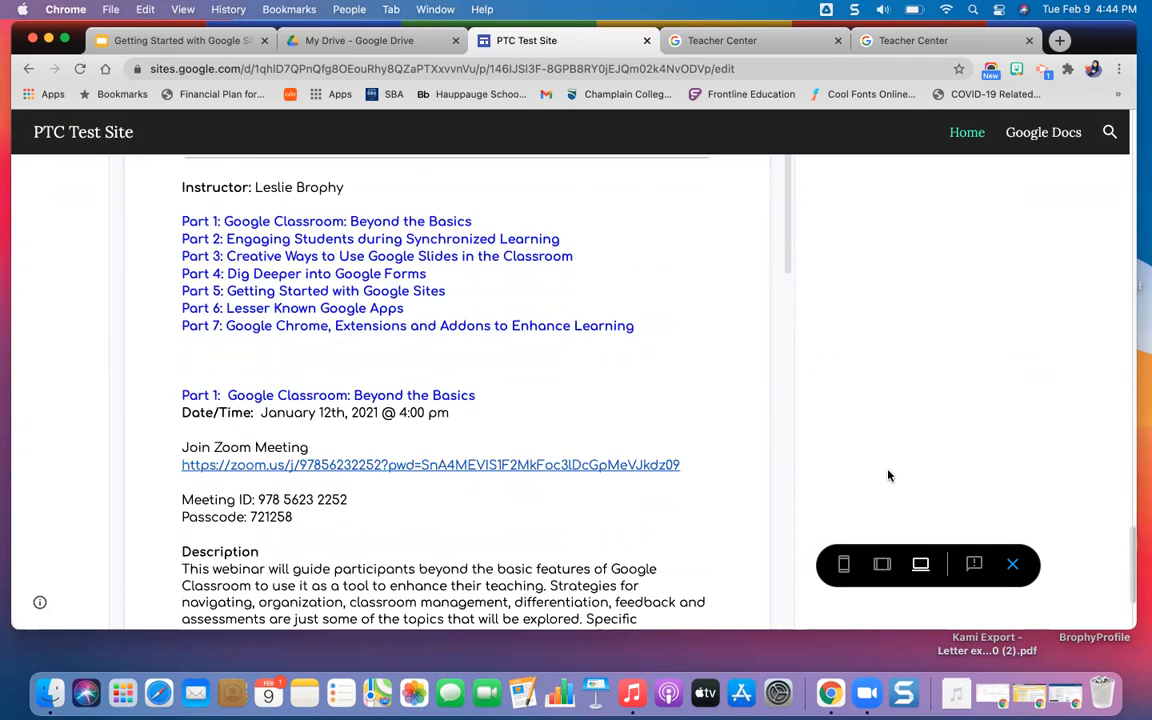
scroll(365, 480, down, 10)
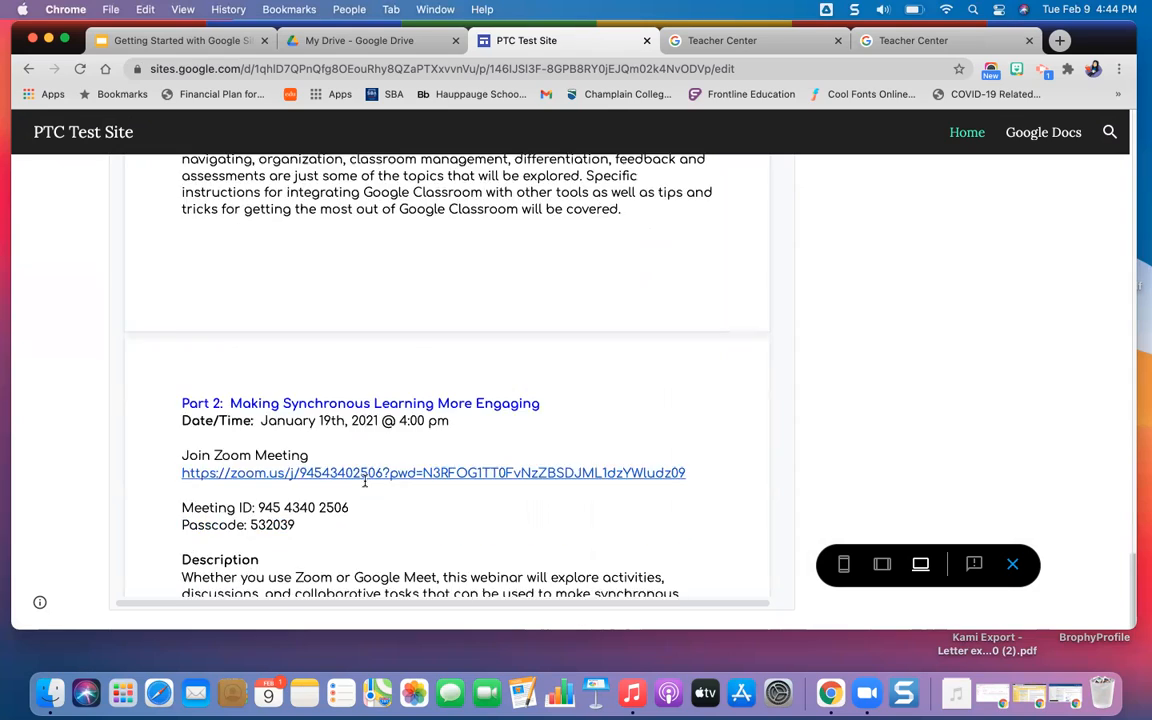
scroll(365, 480, down, 10)
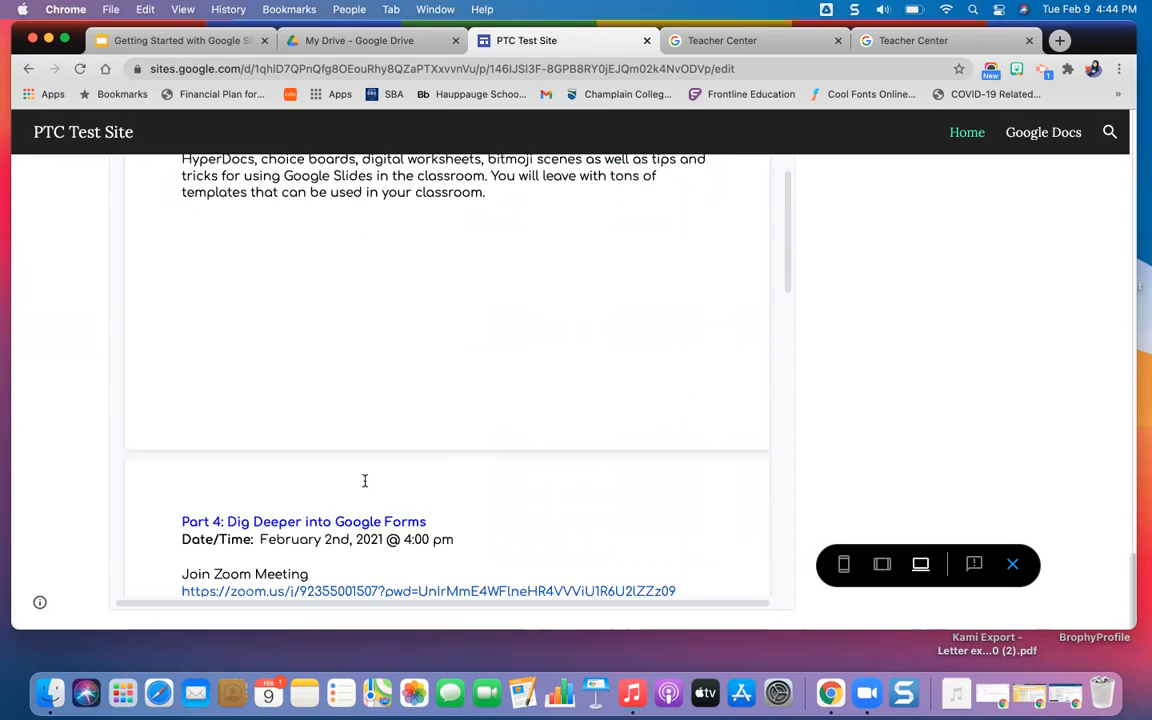
scroll(365, 480, up, 13)
scroll(365, 480, up, 15)
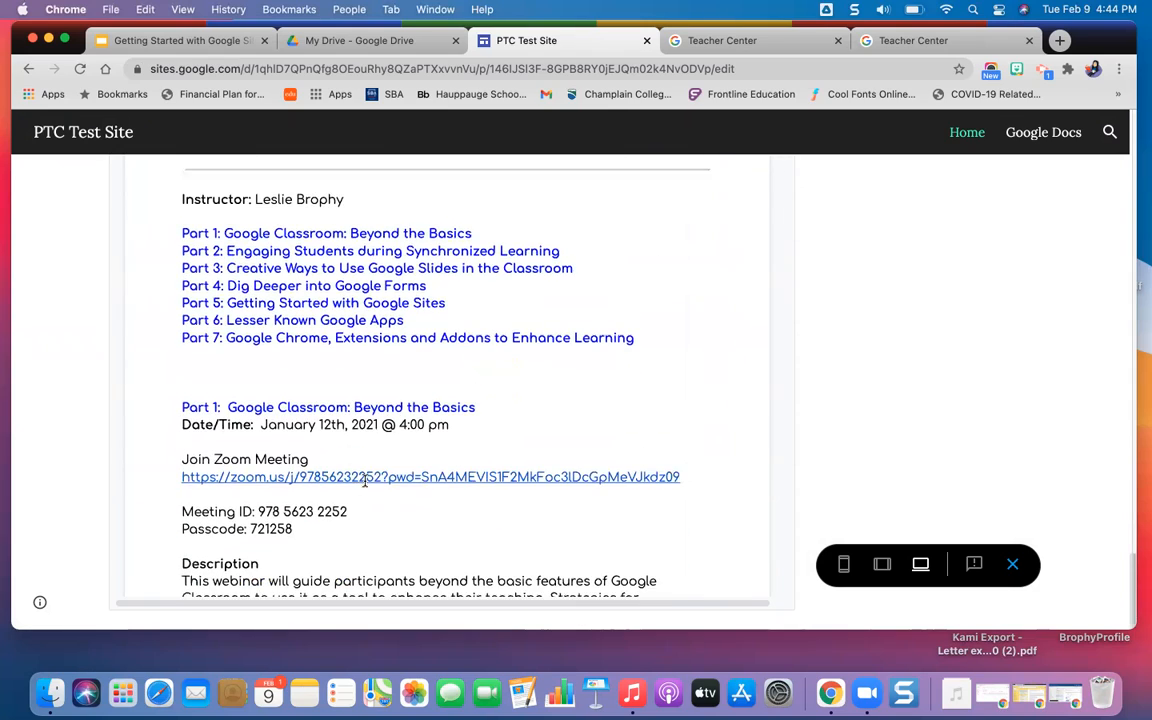
Close the preview, insert the "Dig Deeper into Google Forms" presentation, and place it beside the Southampton map.
scroll(365, 482, down, 5)
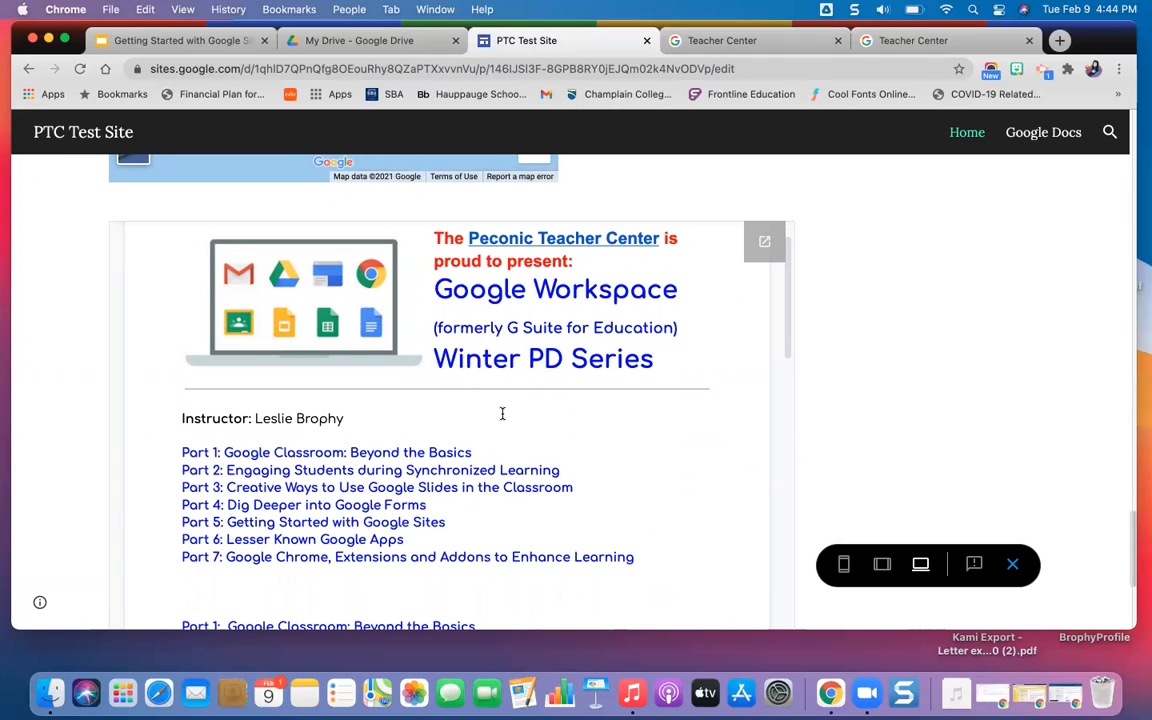
click(1007, 568)
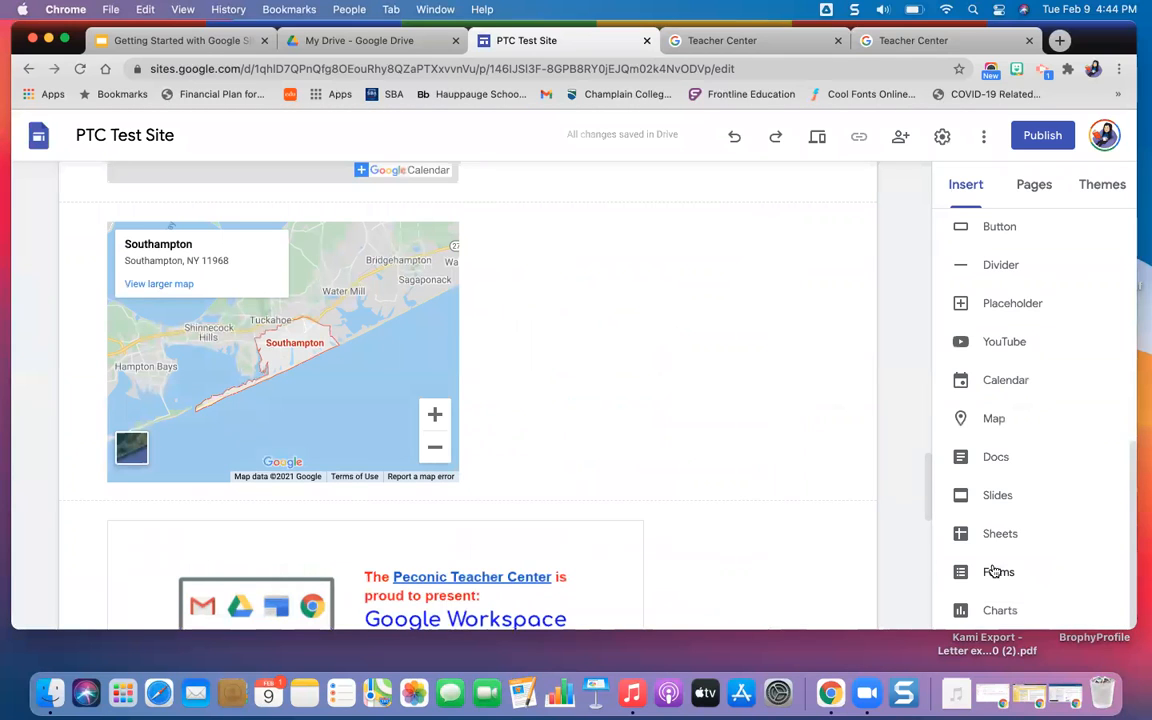
click(991, 497)
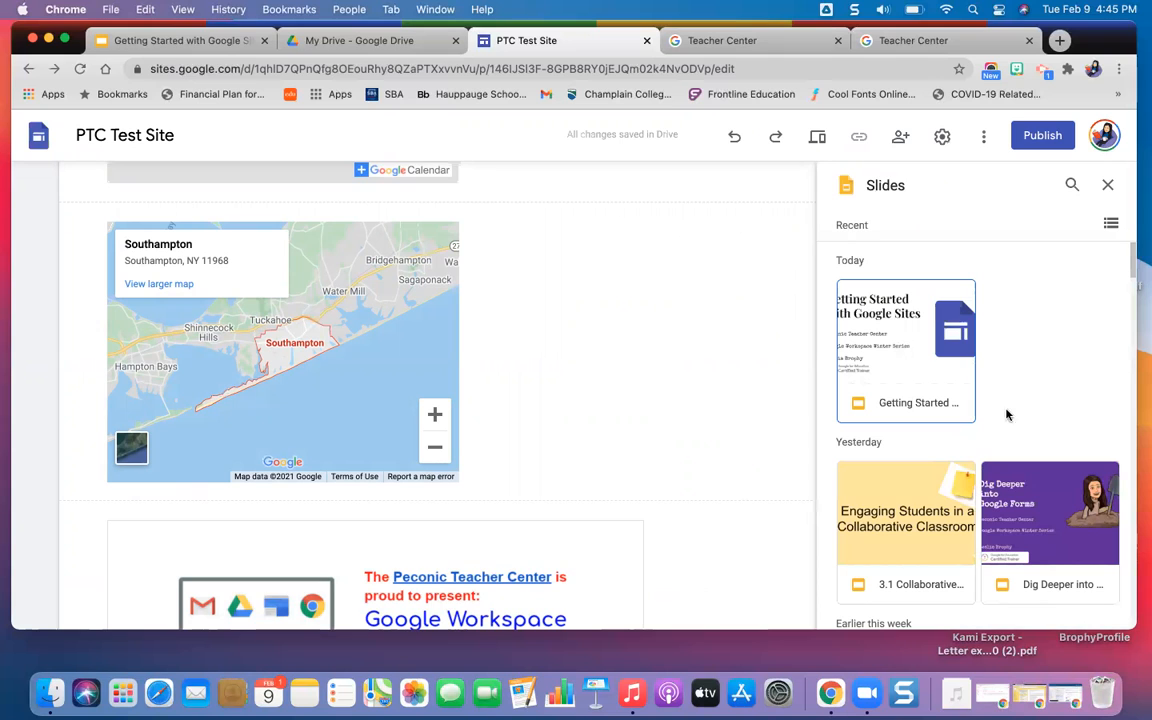
click(1028, 560)
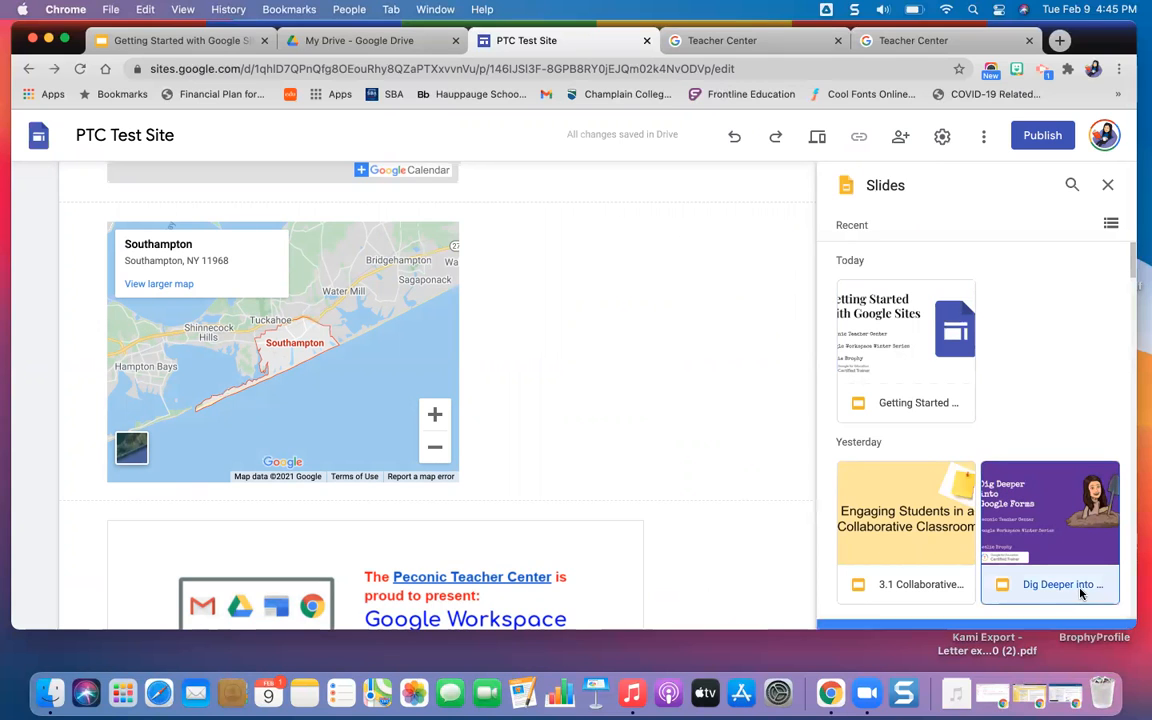
click(1094, 608)
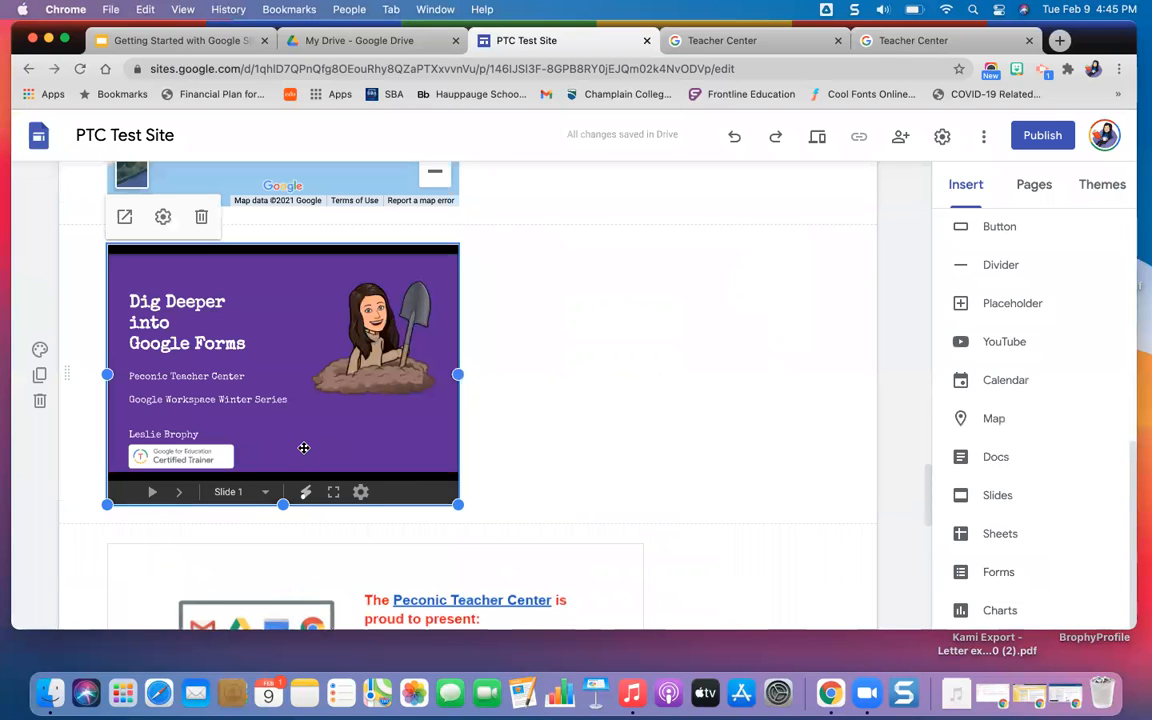
drag(425, 330, 620, 221)
scroll(610, 260, up, 4)
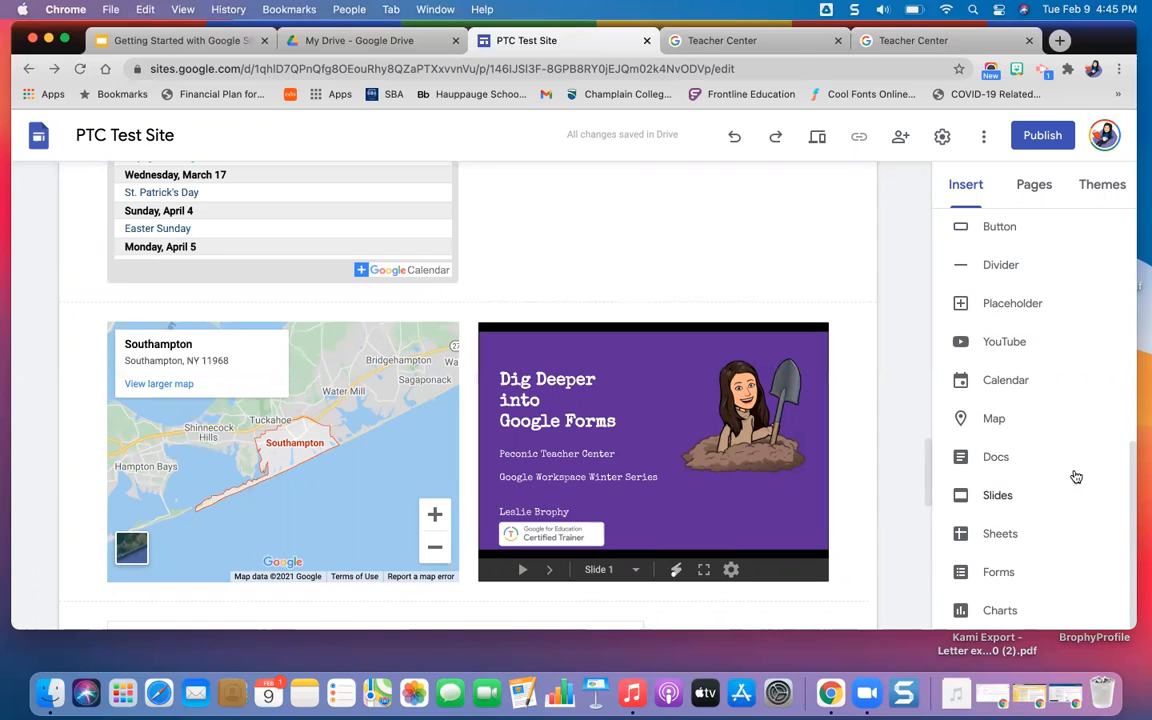
Open the site's Google Docs page and change its header type to Title only.
scroll(1075, 480, down, 1)
scroll(816, 530, down, 10)
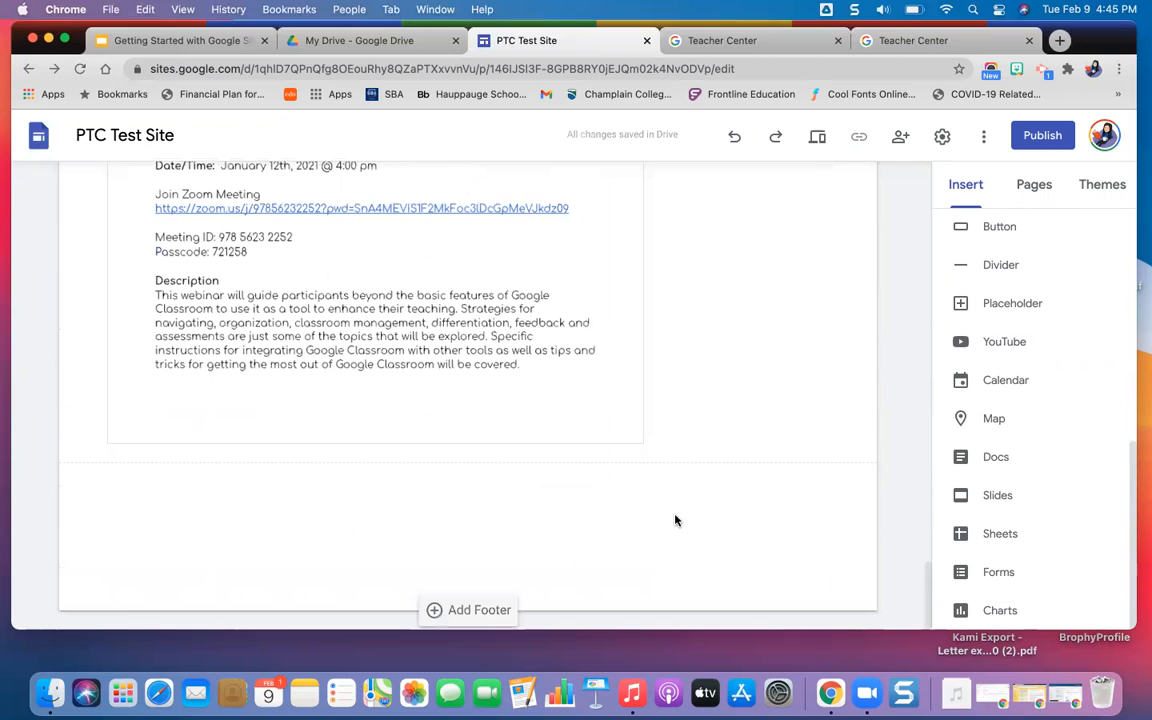
scroll(656, 402, up, 15)
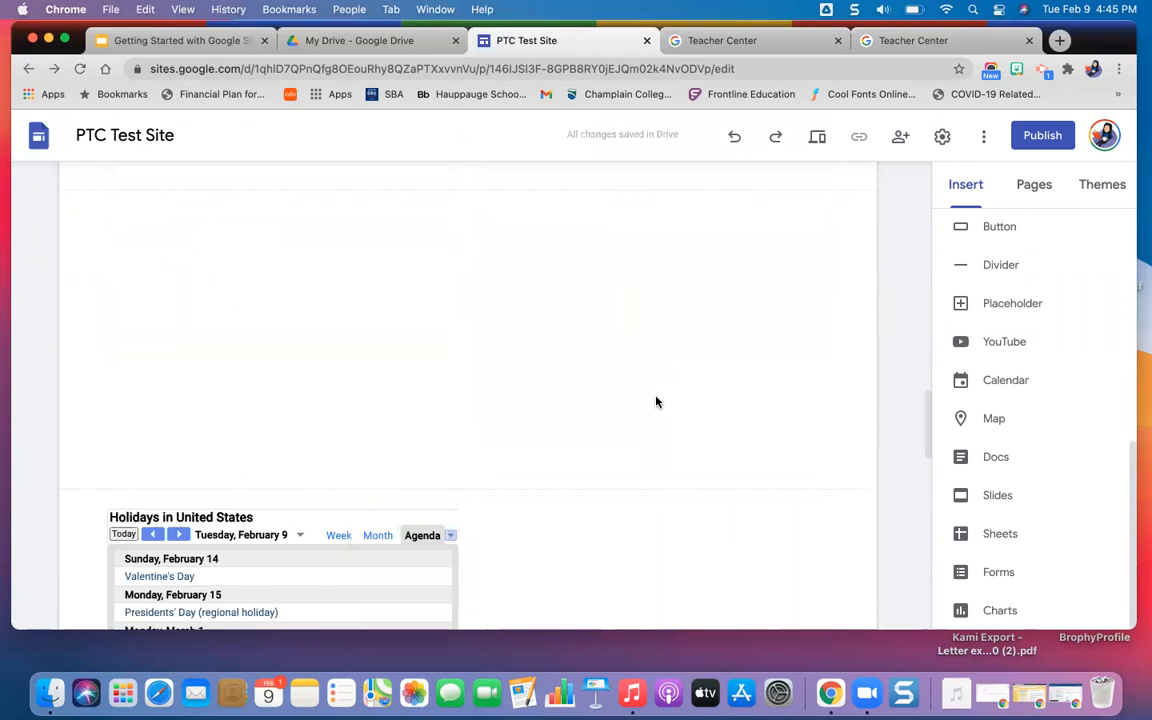
scroll(656, 402, up, 2)
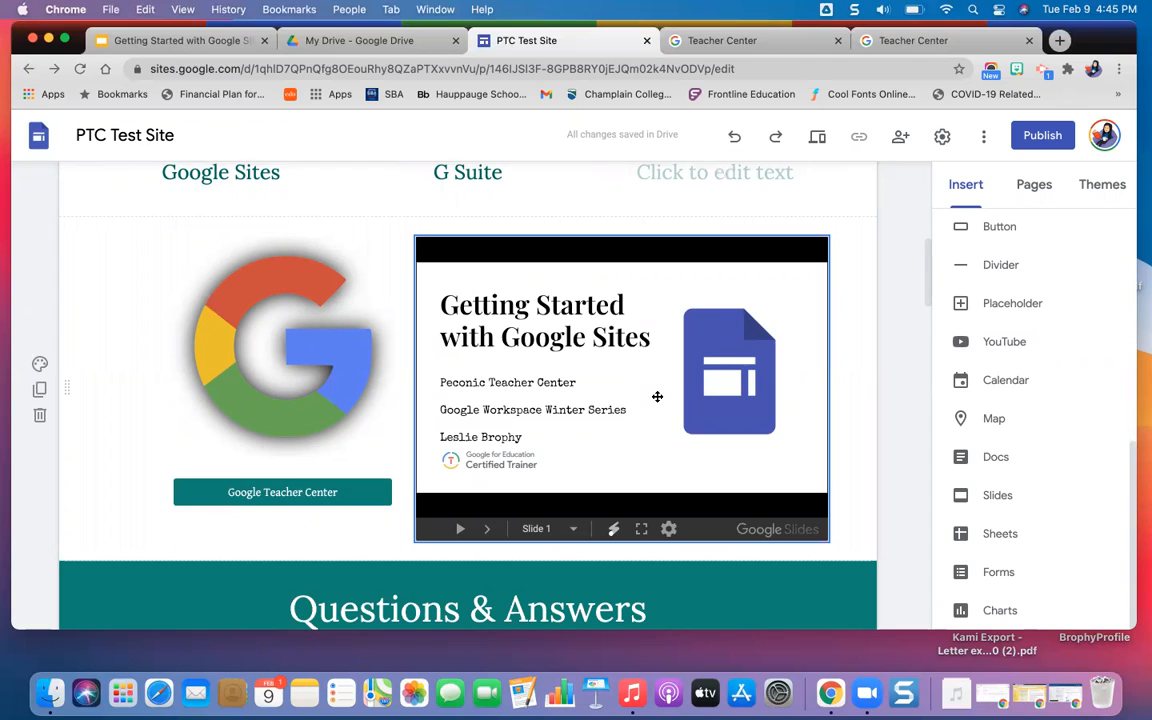
click(1033, 195)
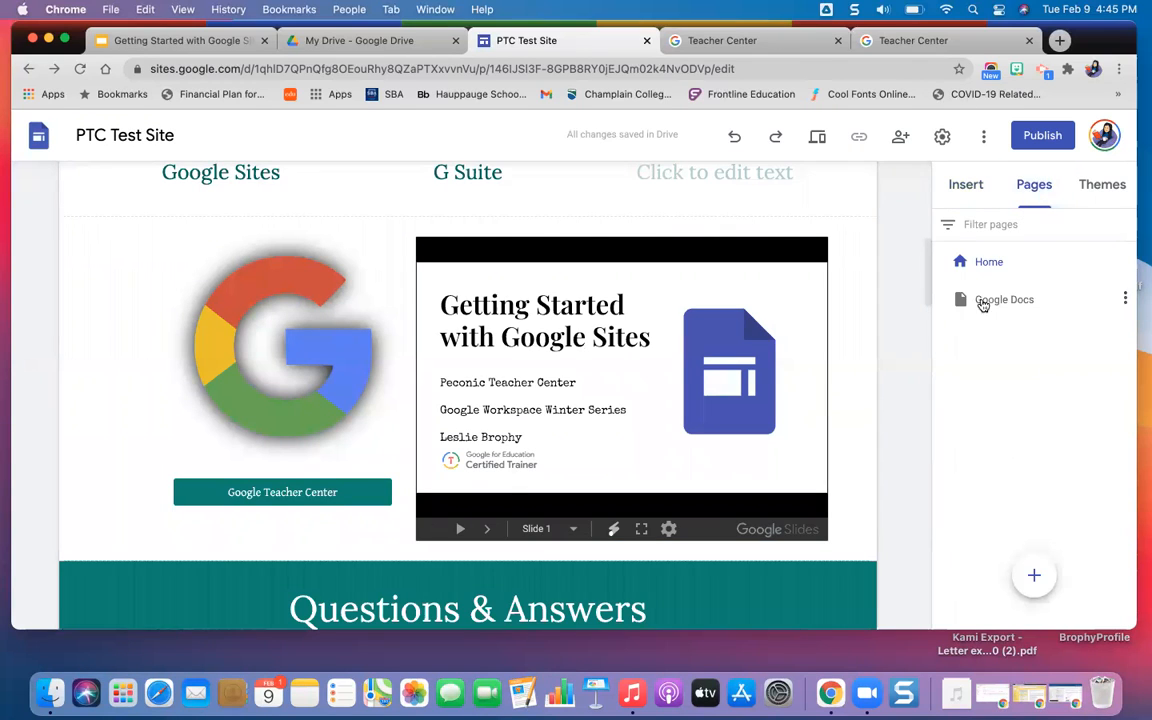
click(996, 301)
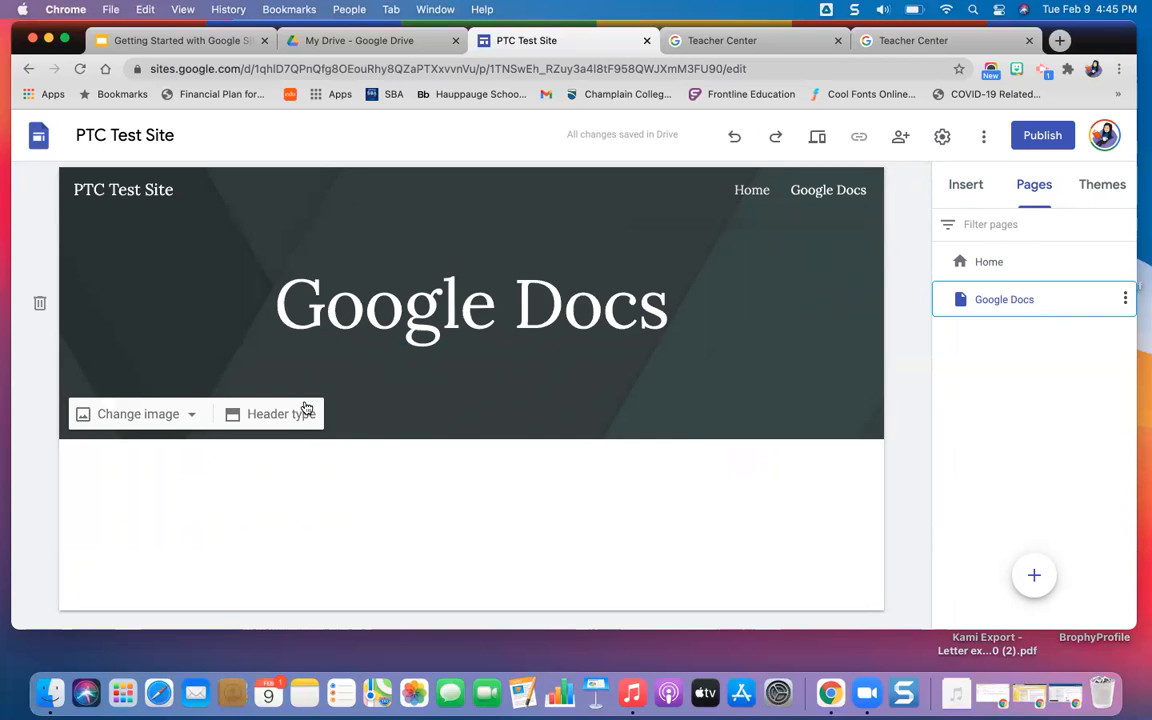
click(303, 418)
click(455, 405)
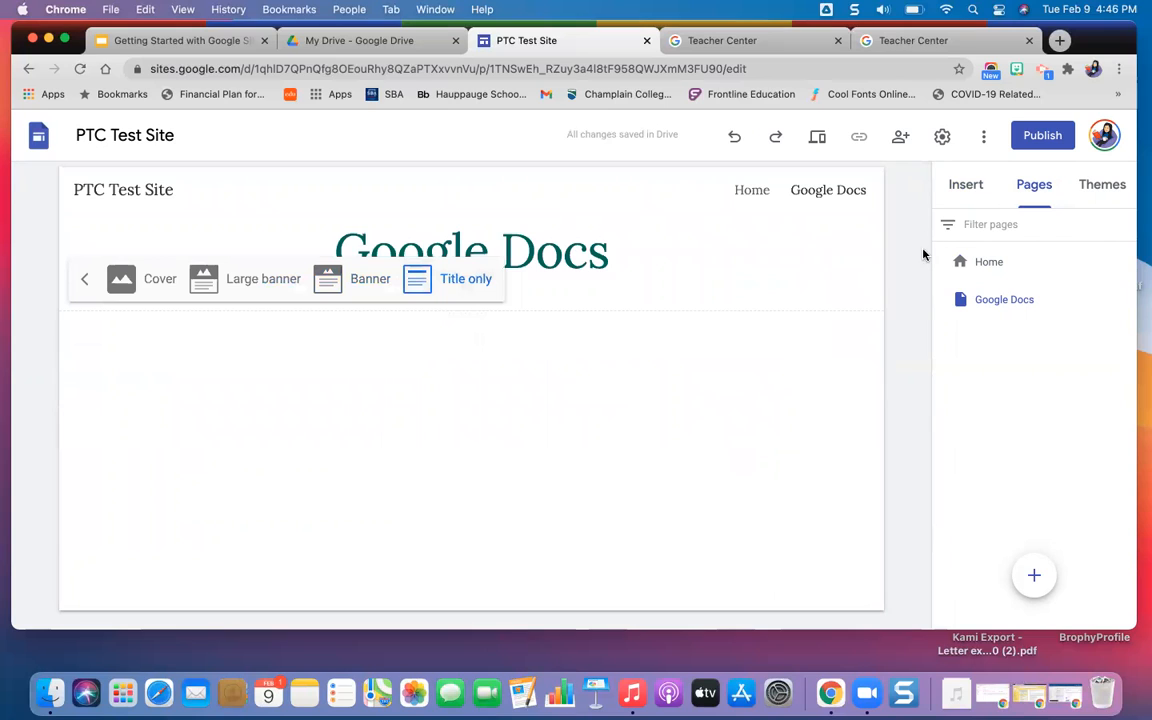
Insert the recent "Habit Trackers" spreadsheet from Google Sheets below the Google Docs page title.
click(968, 192)
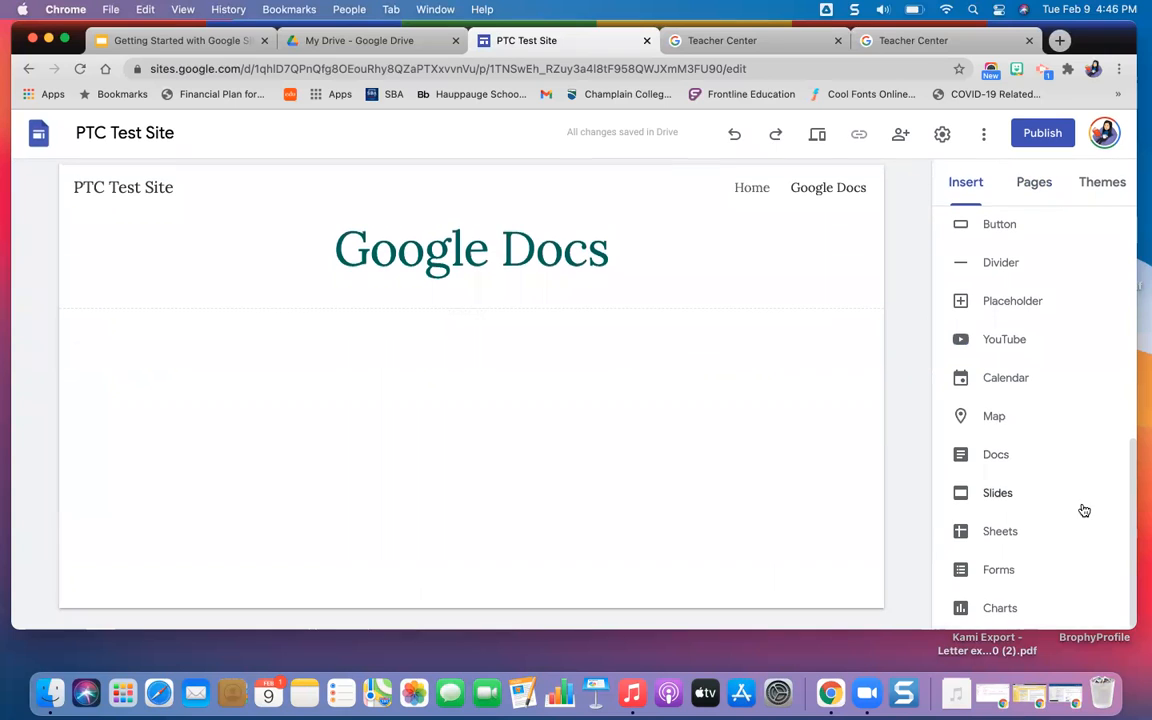
click(1000, 534)
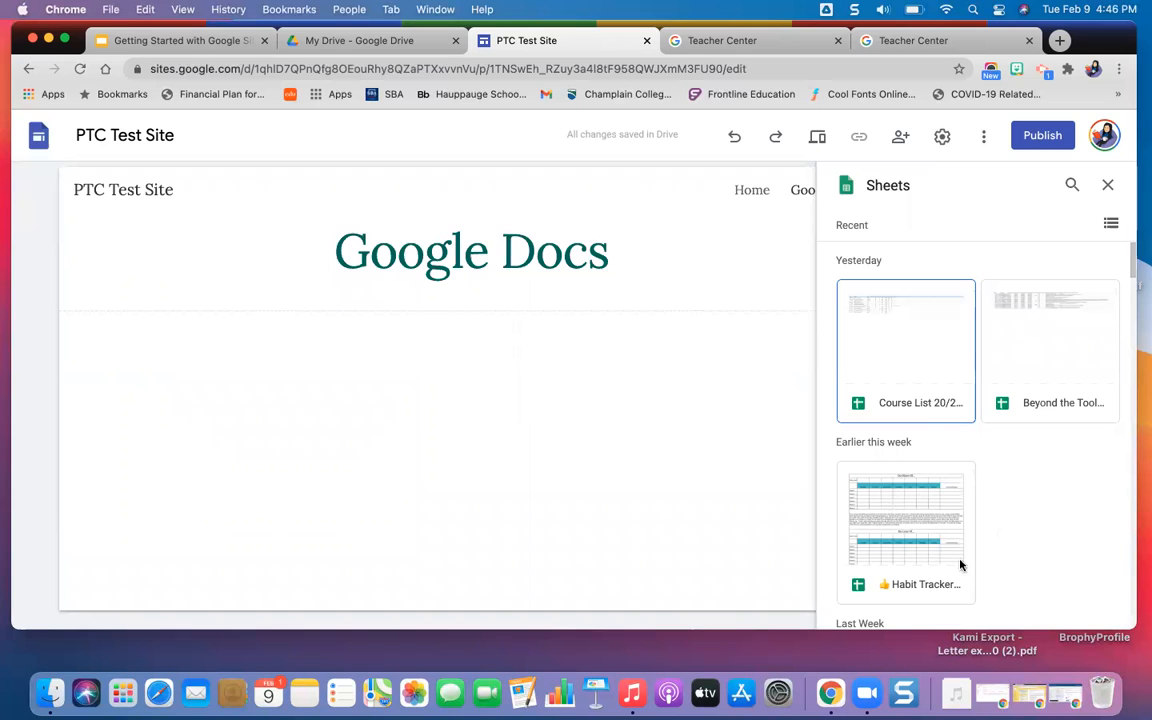
click(921, 584)
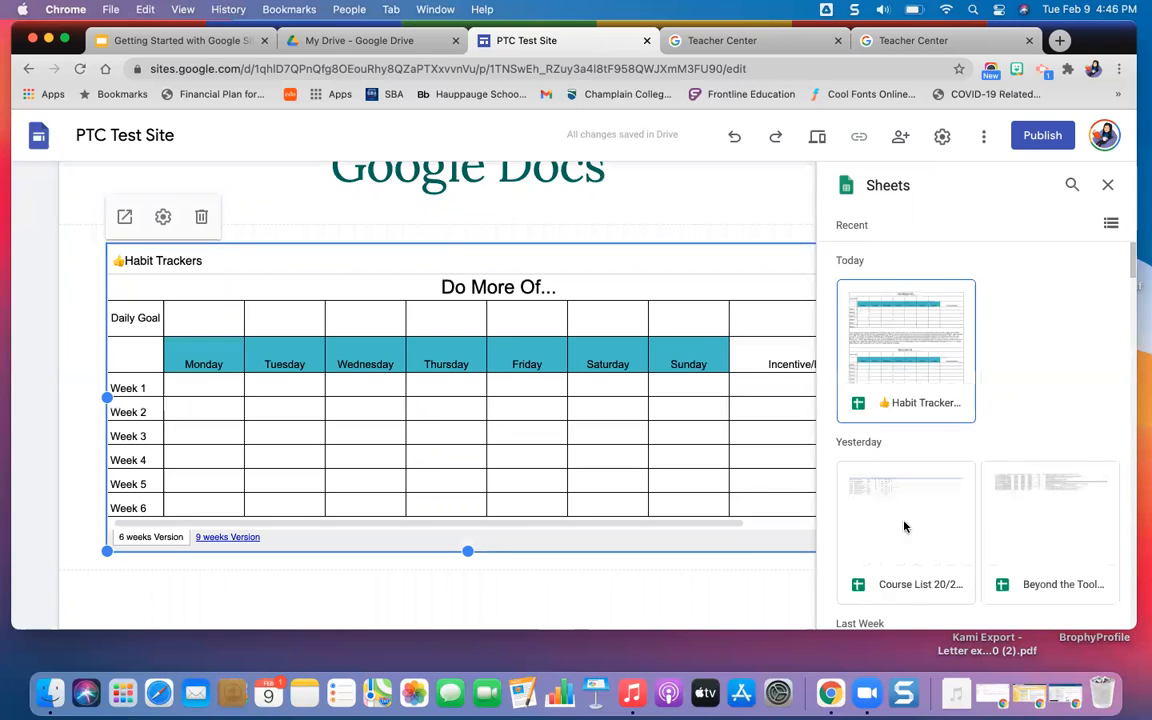
click(1106, 185)
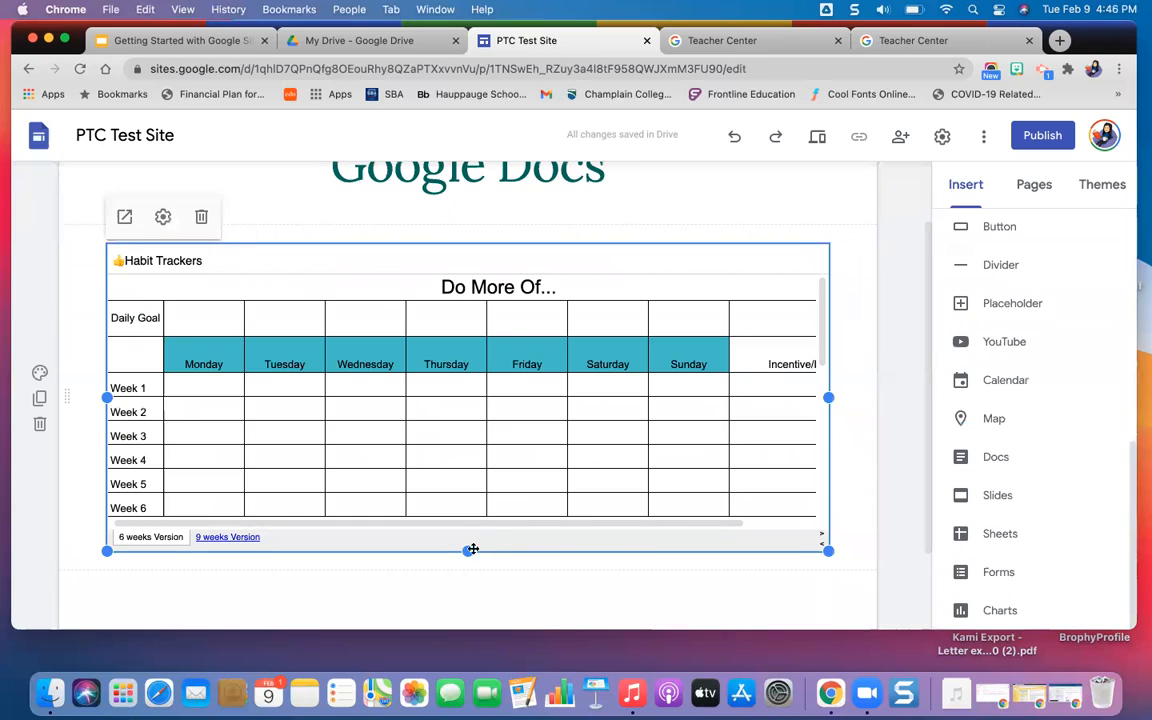
Resize the embedded Habit Trackers spreadsheet, making it taller and narrowing it to about 40 percent of the content width.
drag(459, 598, 450, 638)
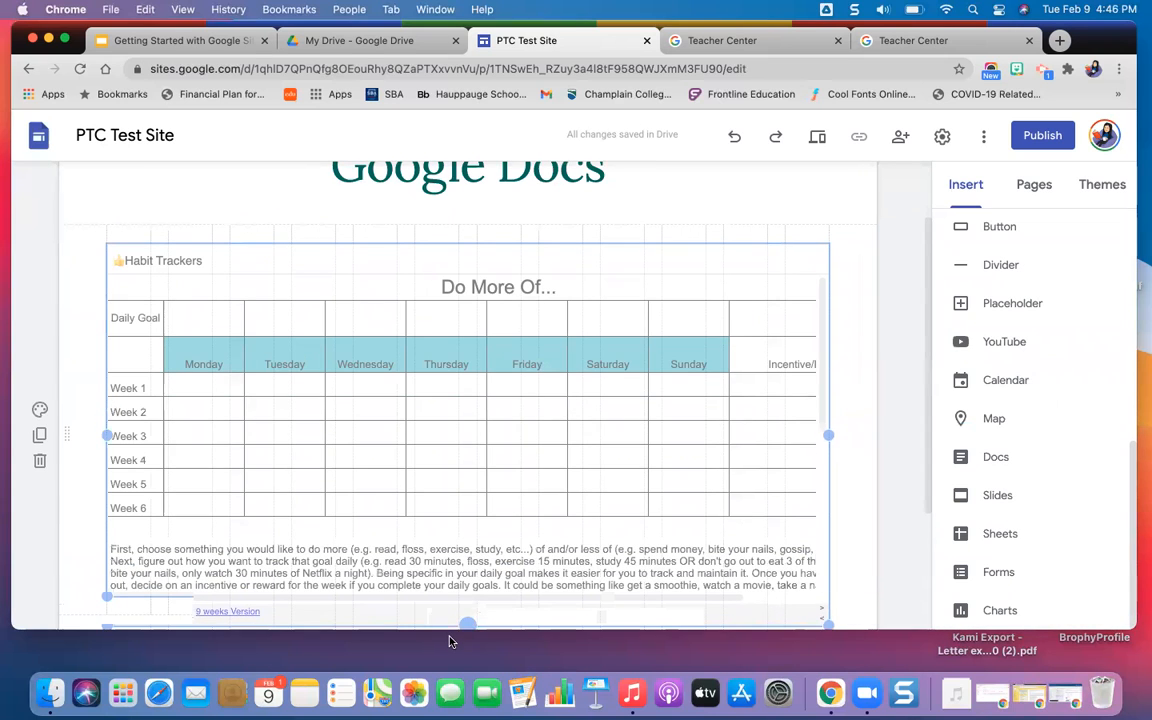
scroll(568, 478, down, 3)
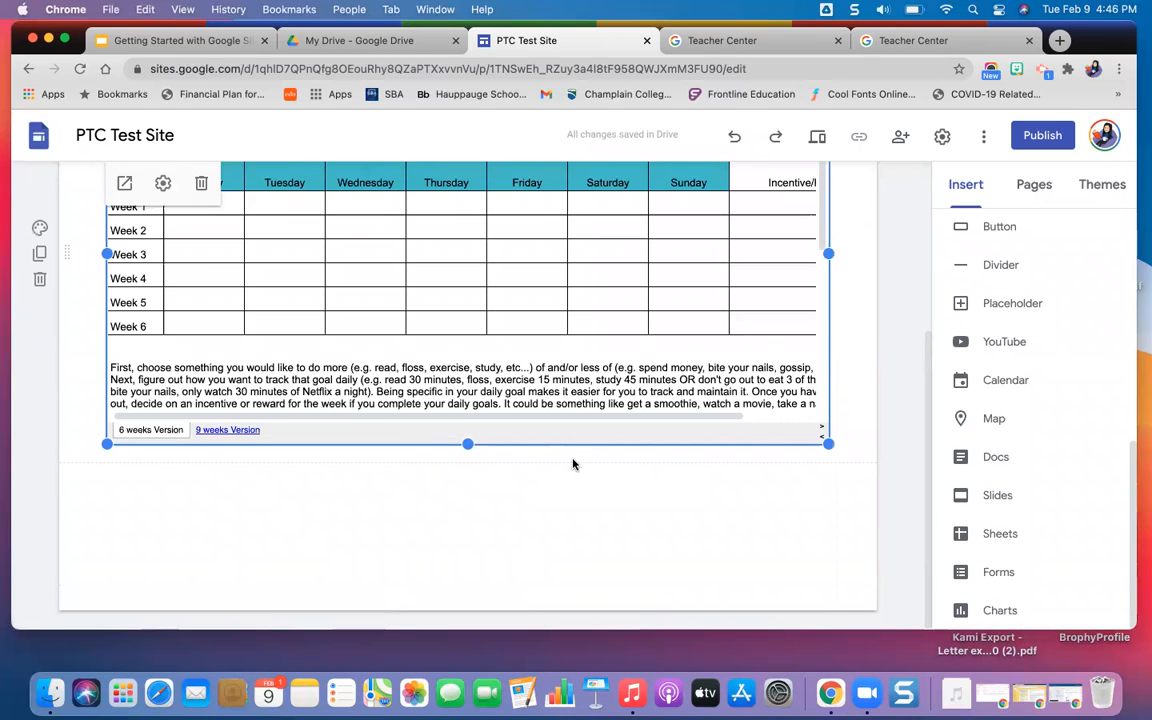
drag(828, 449, 470, 372)
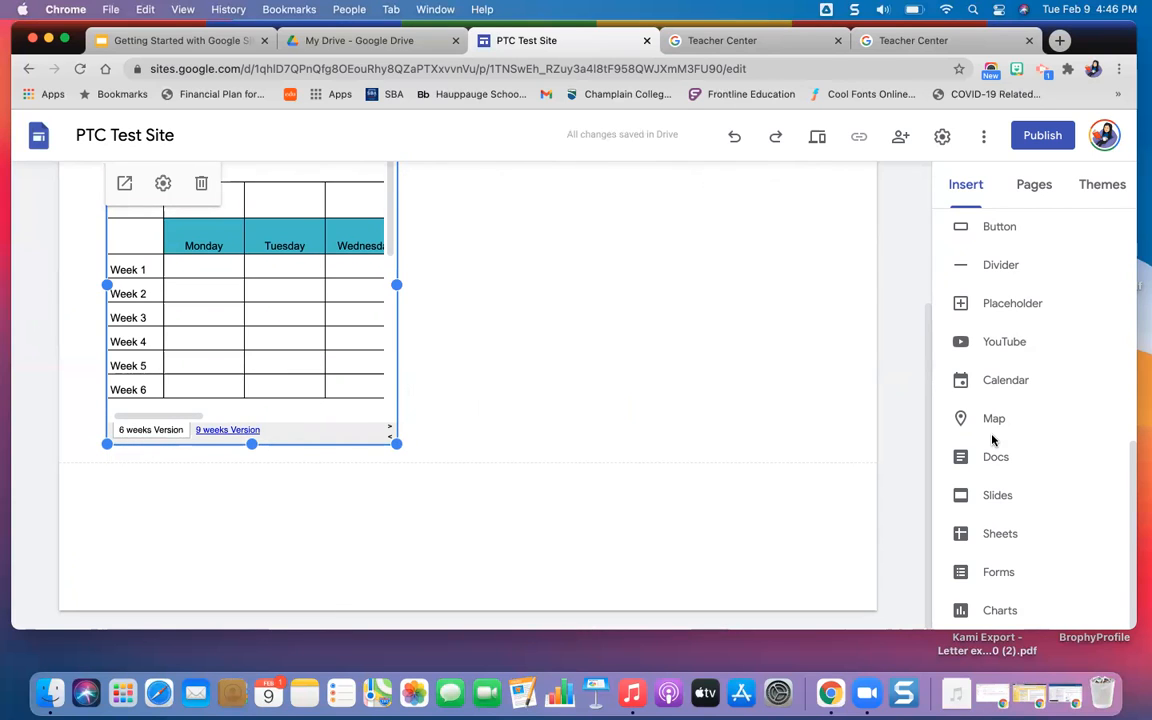
Insert the recent Google Form "Untitled form" below the Habit Trackers spreadsheet.
click(1000, 574)
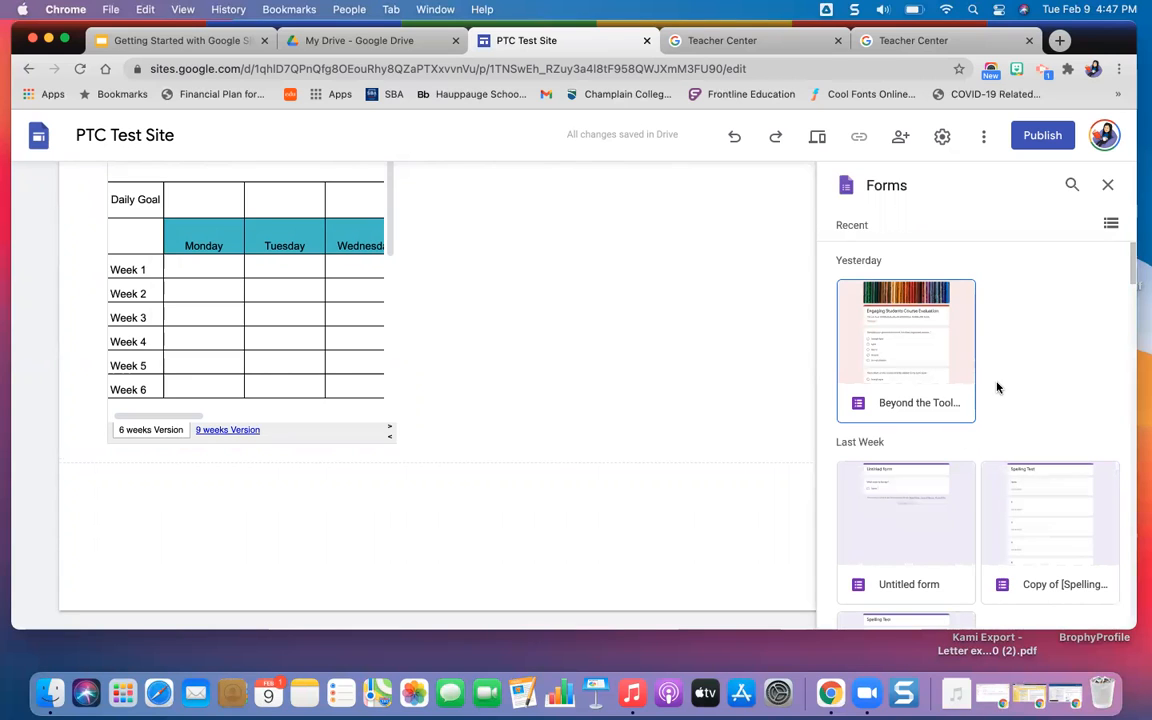
click(901, 568)
click(901, 568)
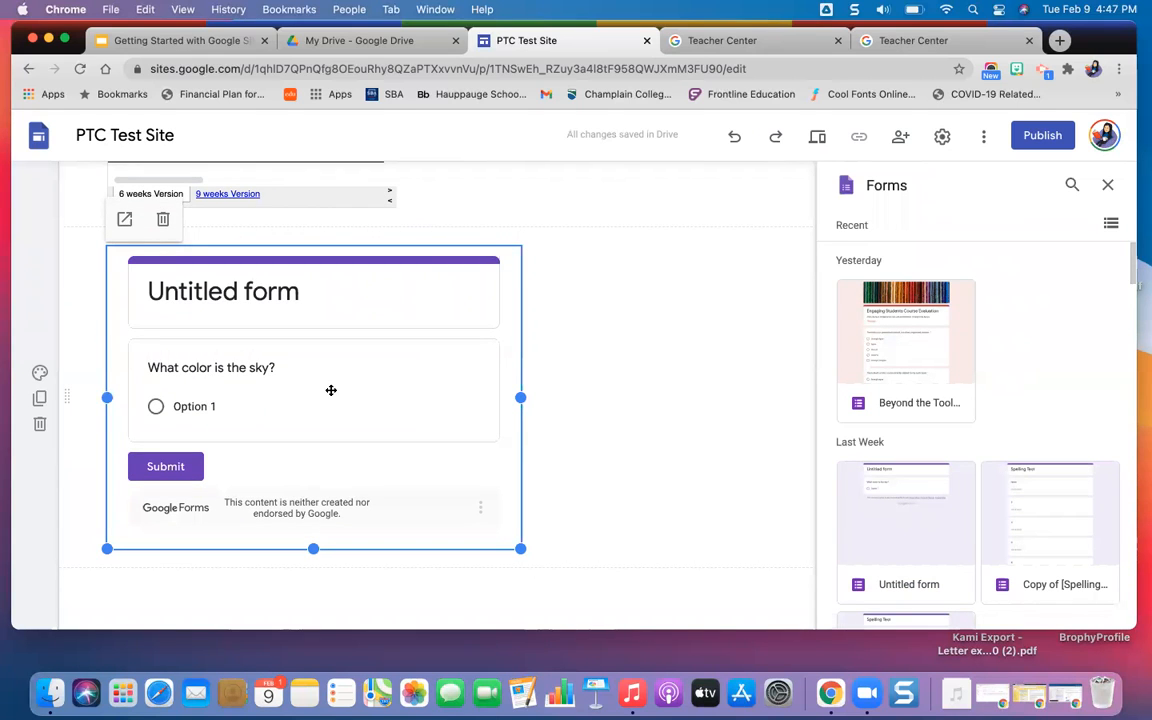
Preview the Google Docs page, answer the embedded form's sky color question with Option 1, submit it, and exit the preview.
click(816, 140)
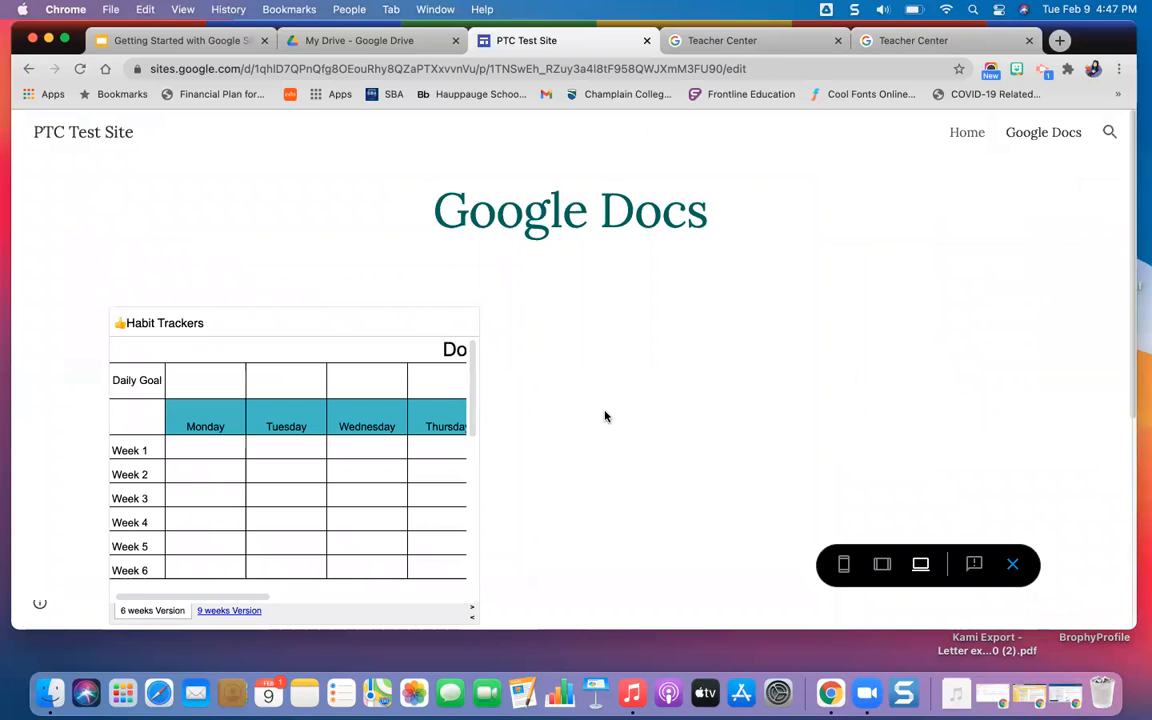
scroll(604, 416, down, 3)
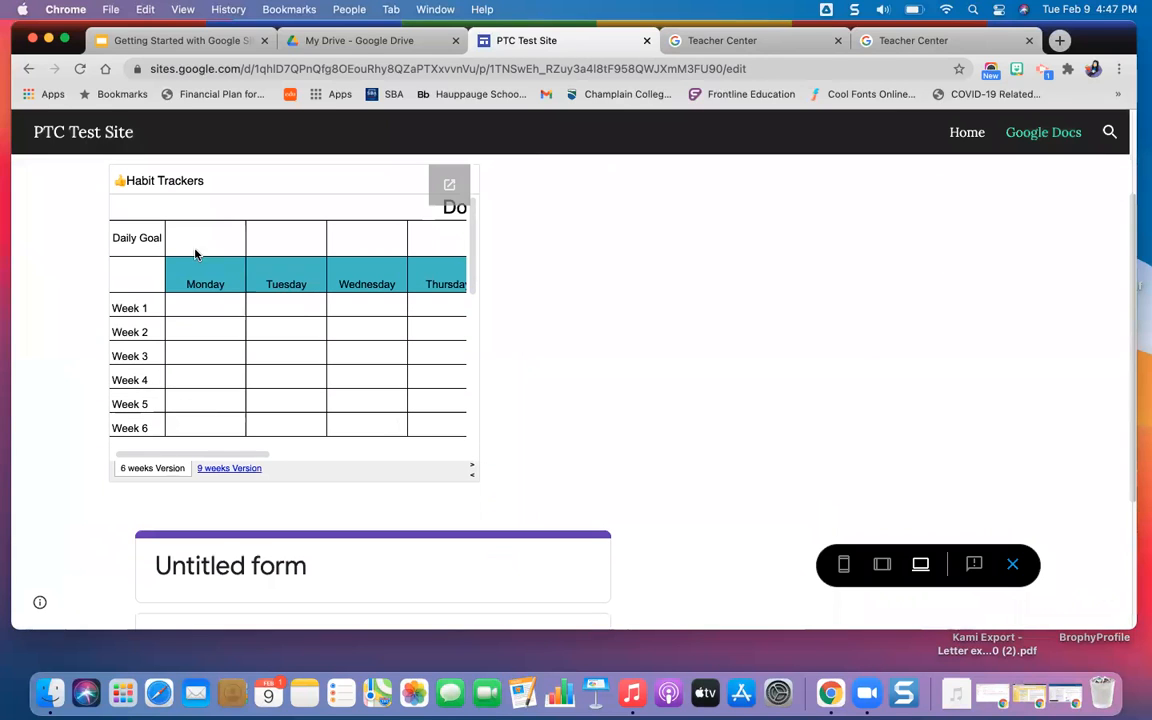
scroll(725, 391, down, 4)
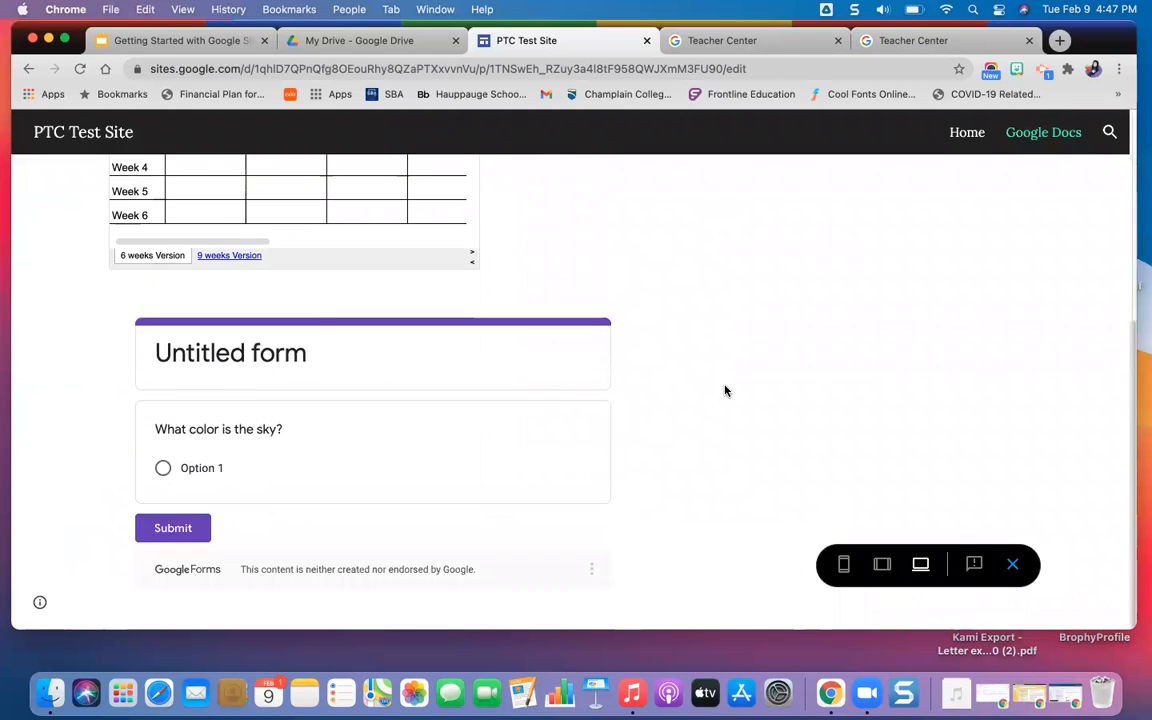
click(163, 469)
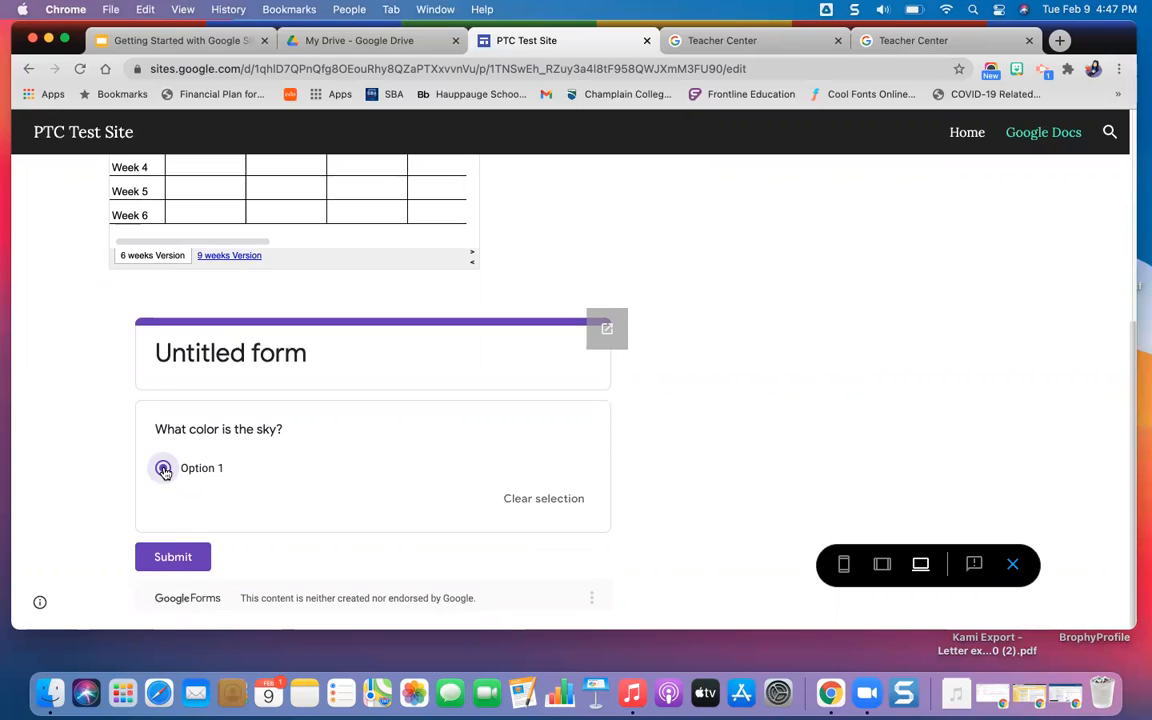
click(173, 557)
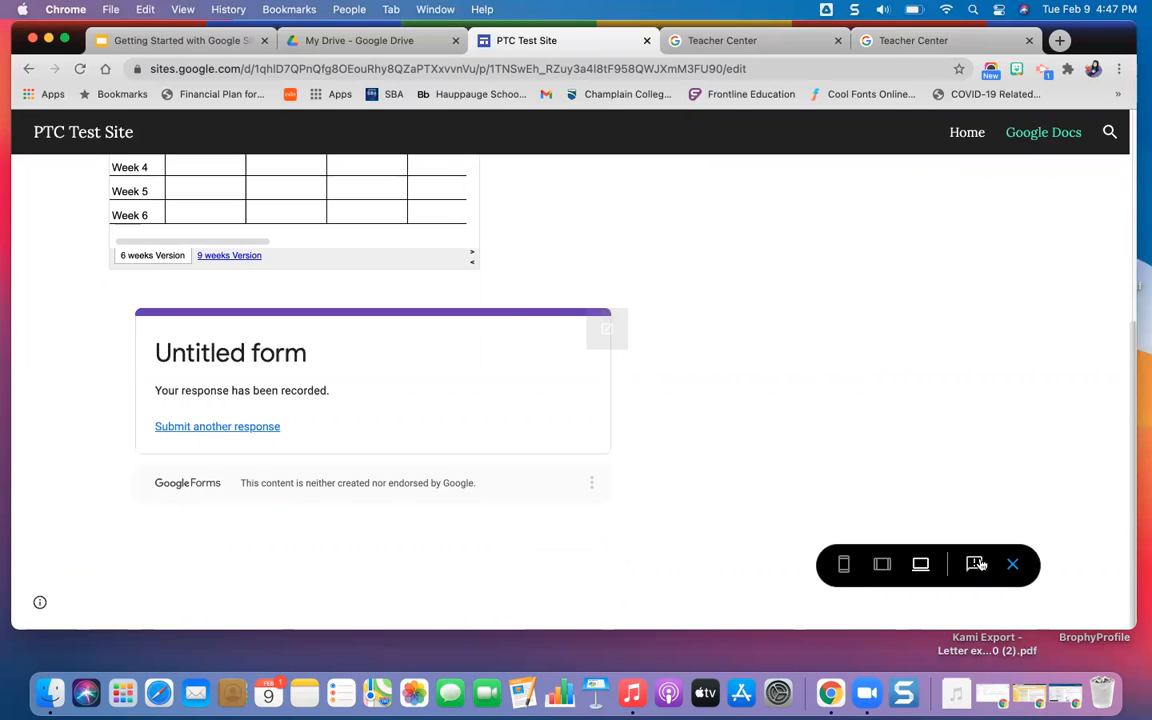
click(1018, 562)
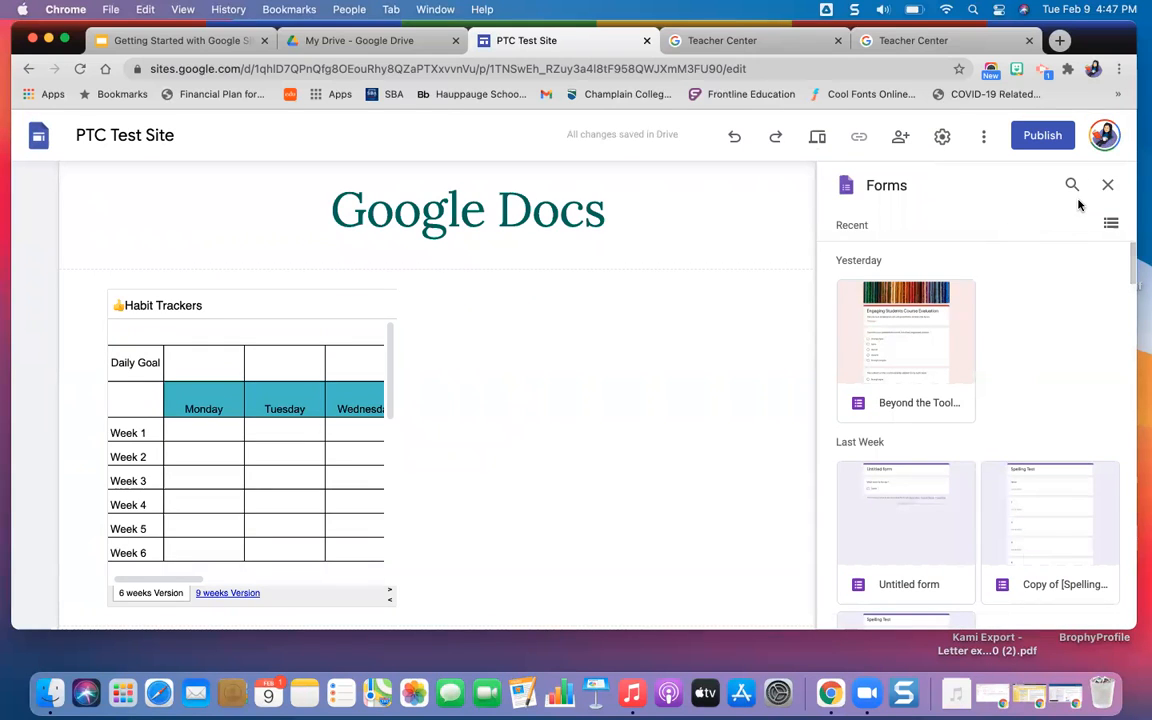
Close the Forms list and publish the site to the web with the address ptc-test-site.
click(1105, 187)
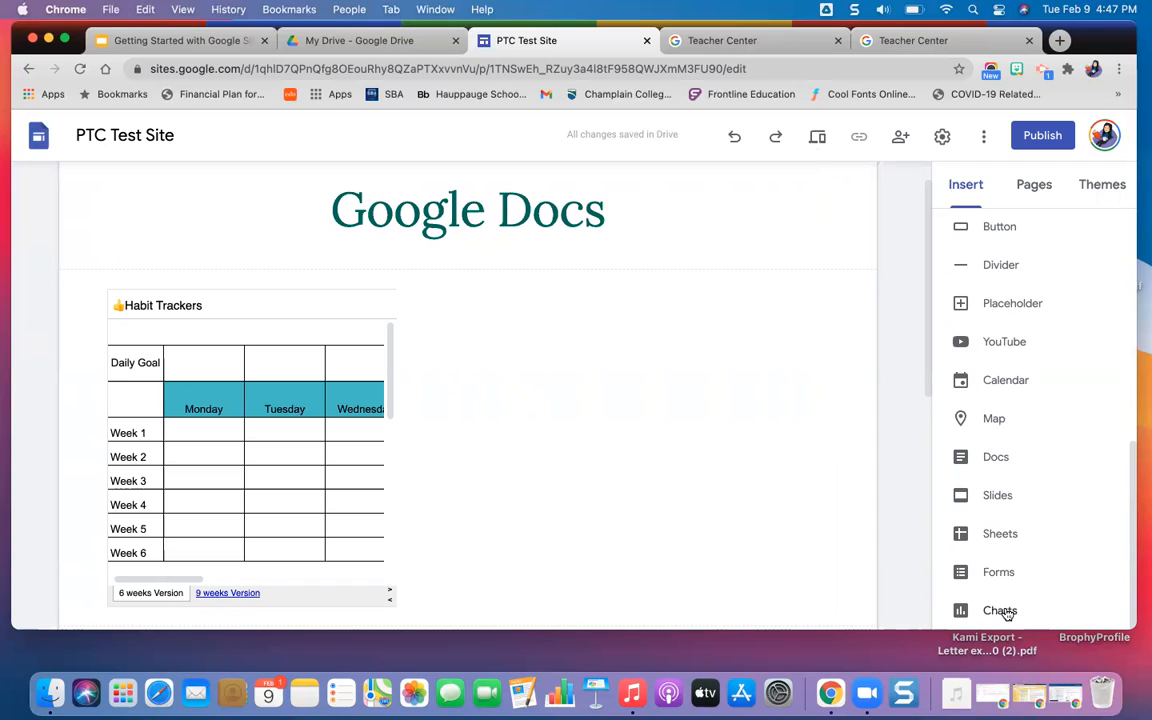
scroll(800, 546, down, 2)
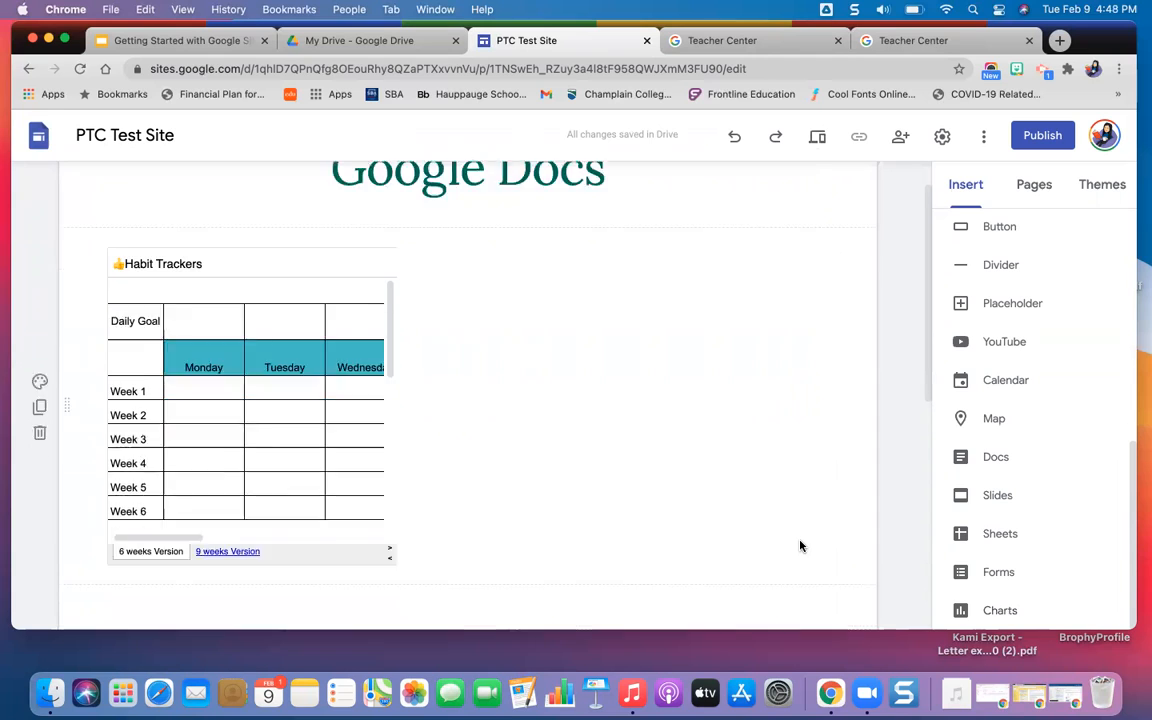
scroll(800, 546, up, 3)
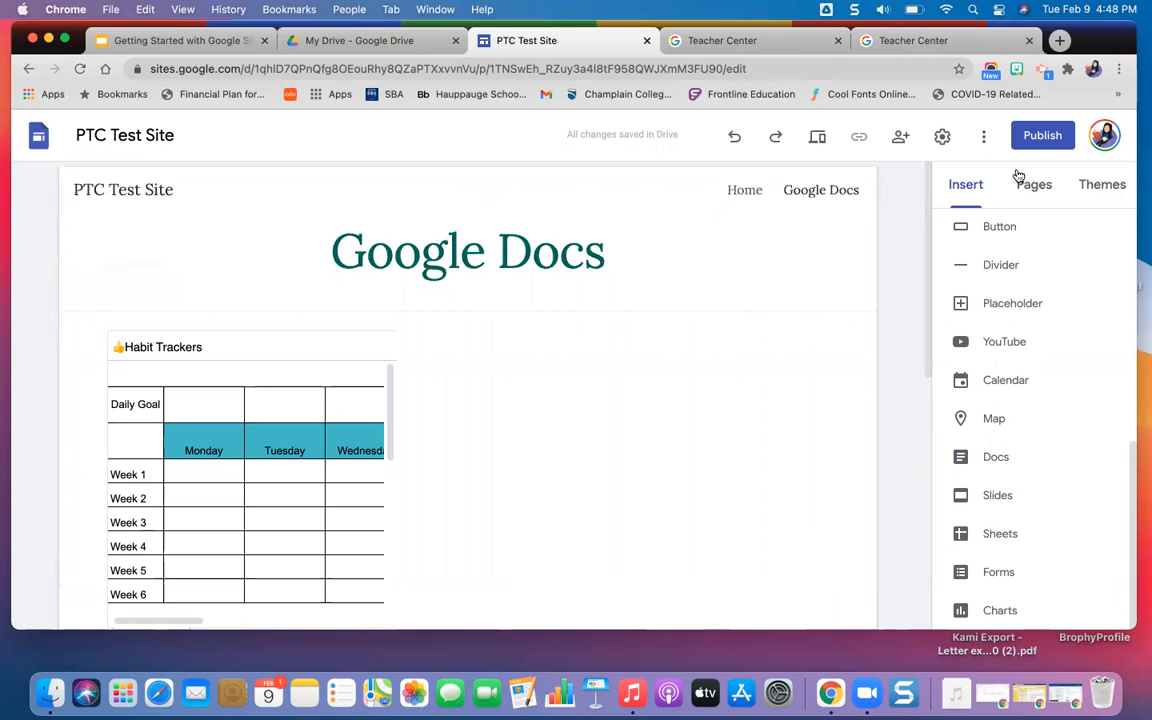
click(1041, 134)
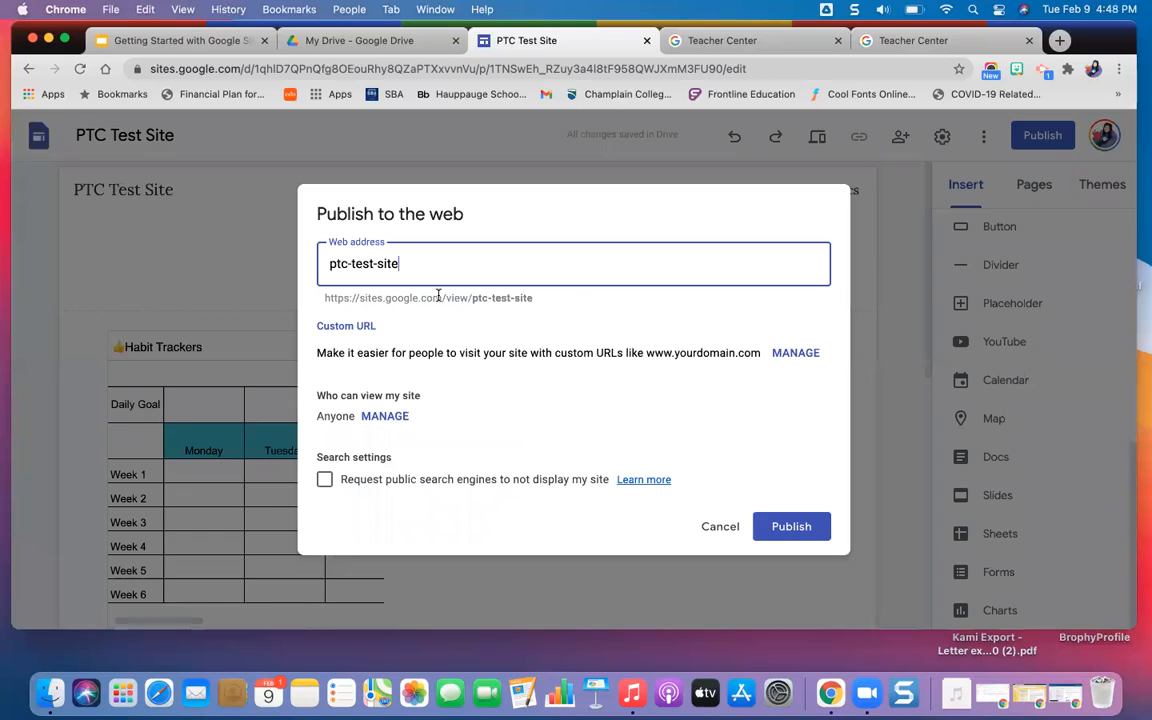
drag(326, 298, 517, 296)
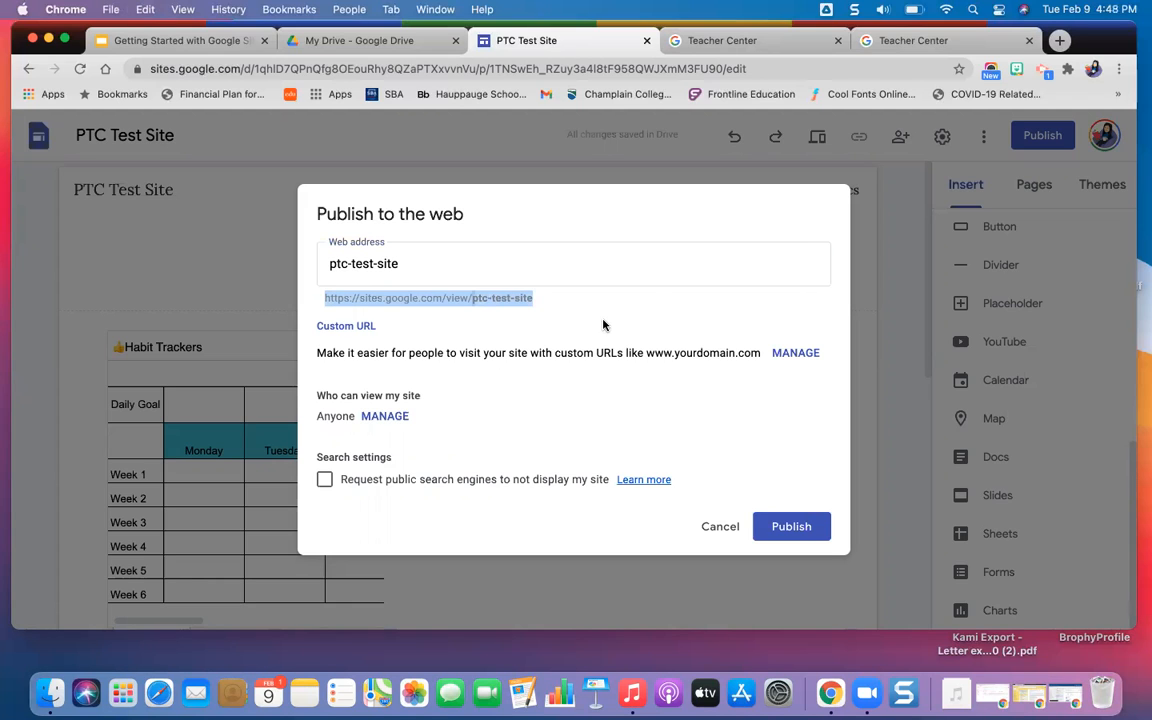
click(795, 534)
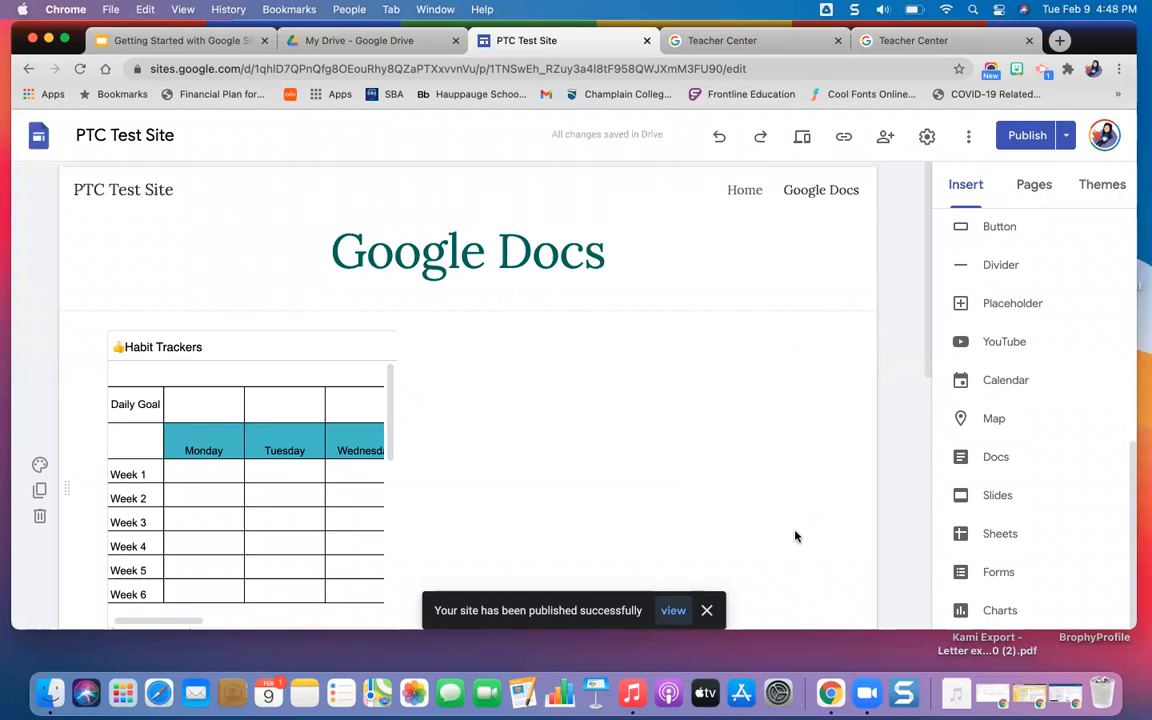
Try to review unpublished changes from the publish options, and open the published version of the site.
click(1066, 139)
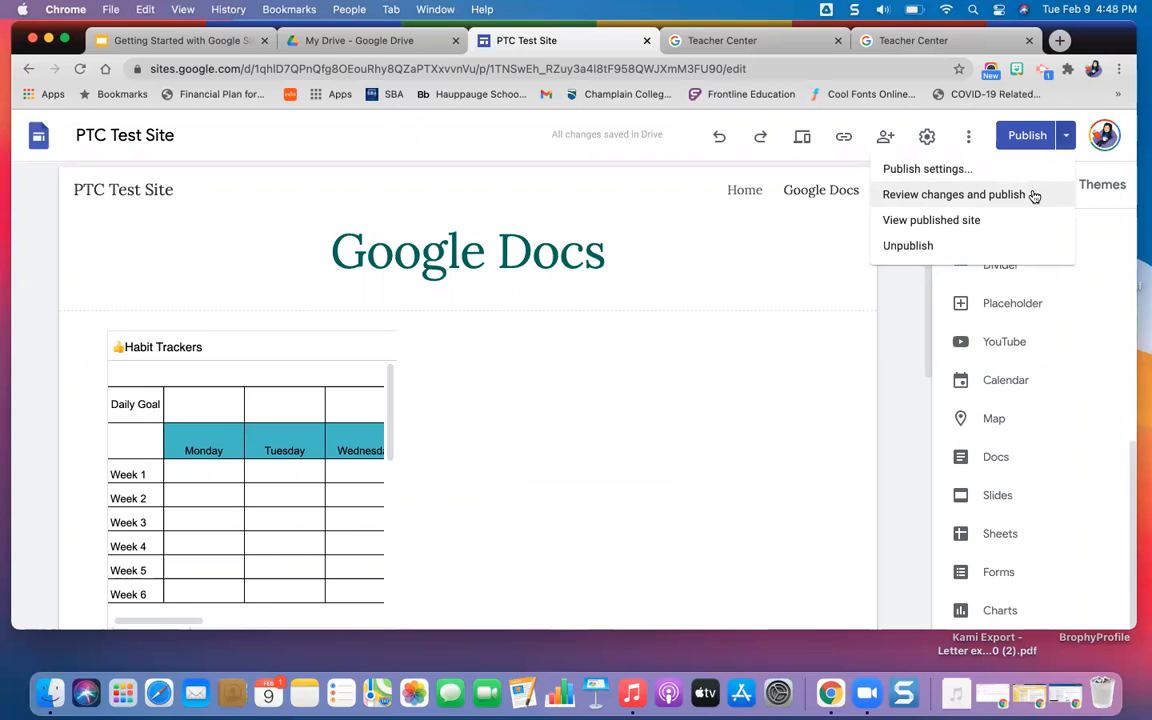
click(1034, 196)
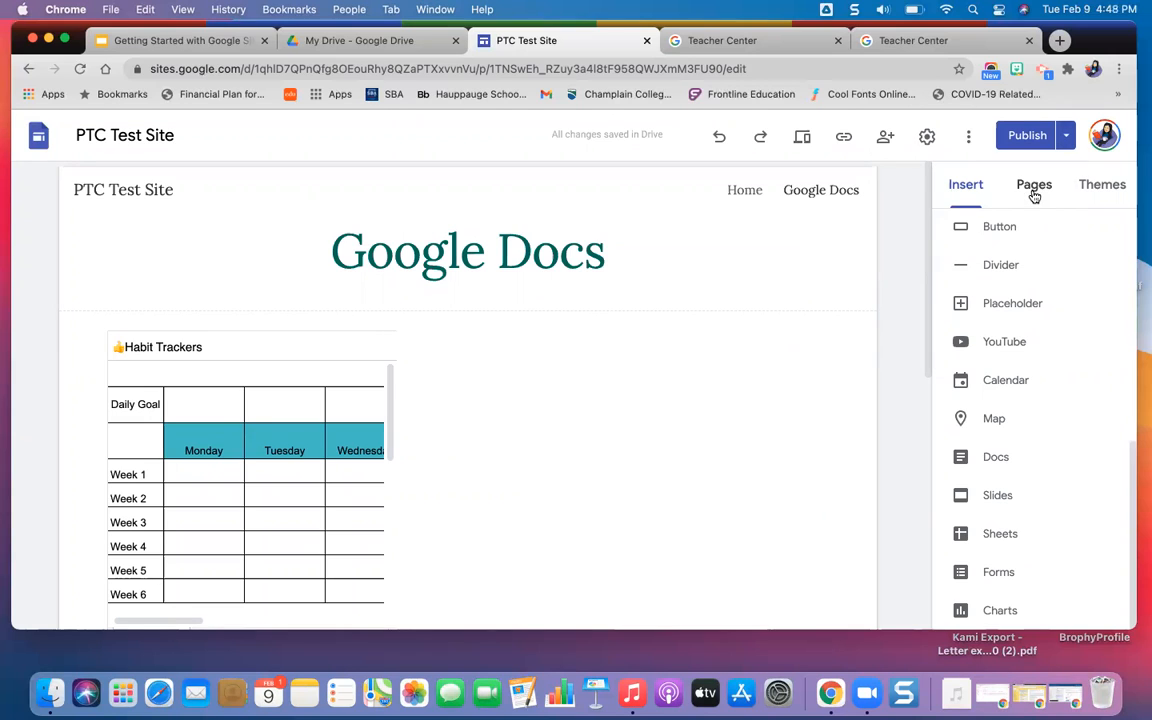
click(1066, 137)
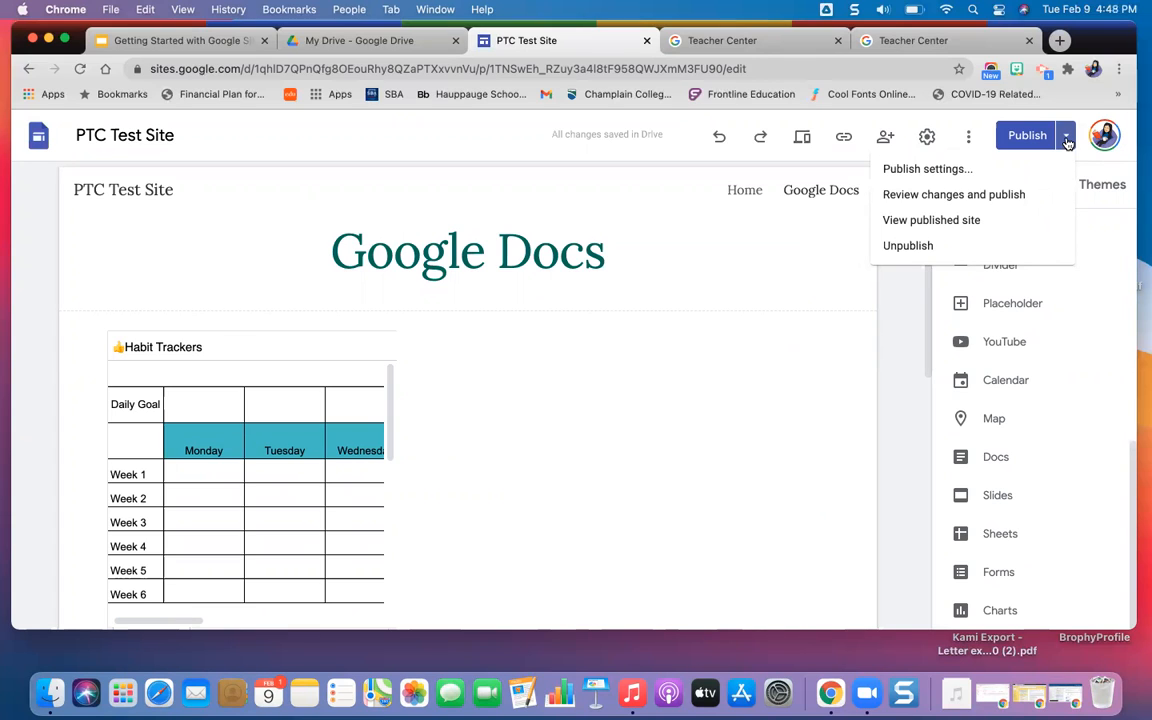
click(936, 222)
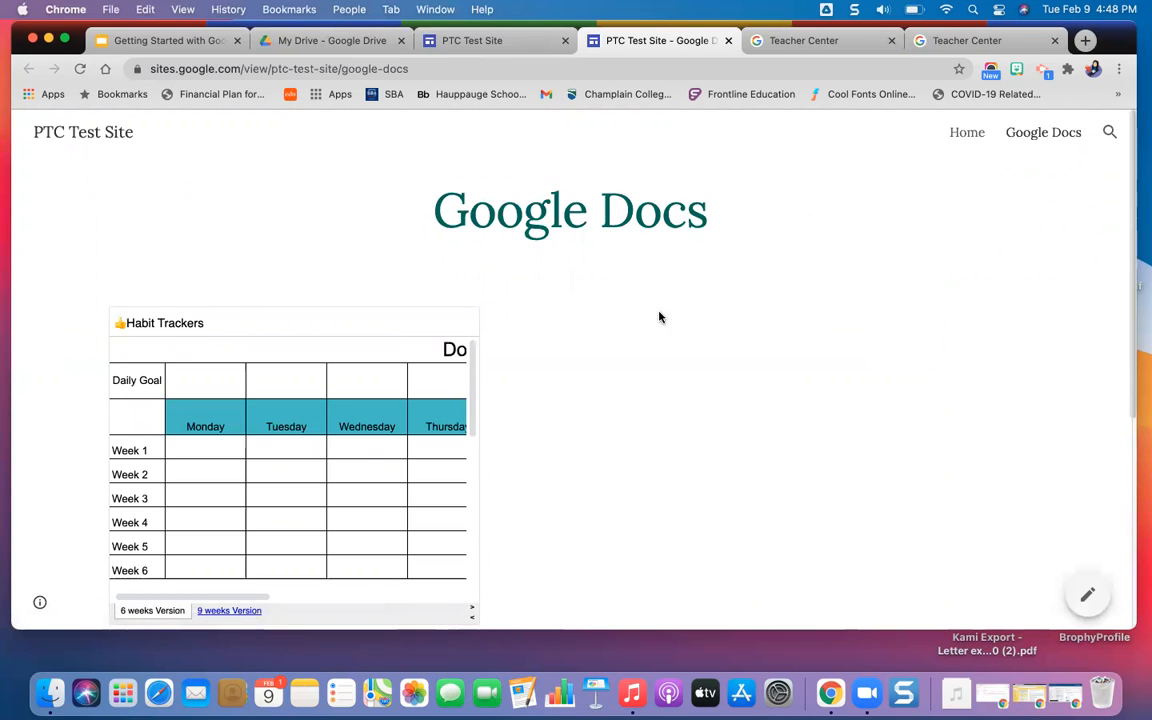
Check the published site's navigation by moving between the Home and Google Docs pages, ending on Home.
click(967, 133)
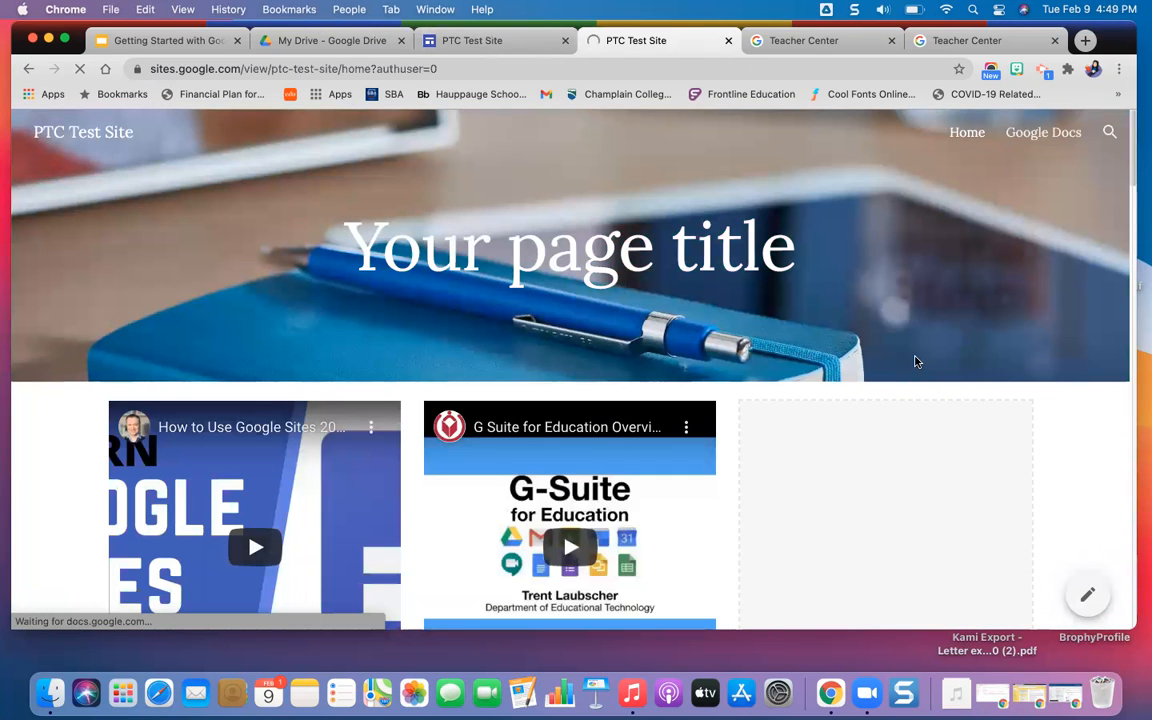
scroll(915, 360, down, 1)
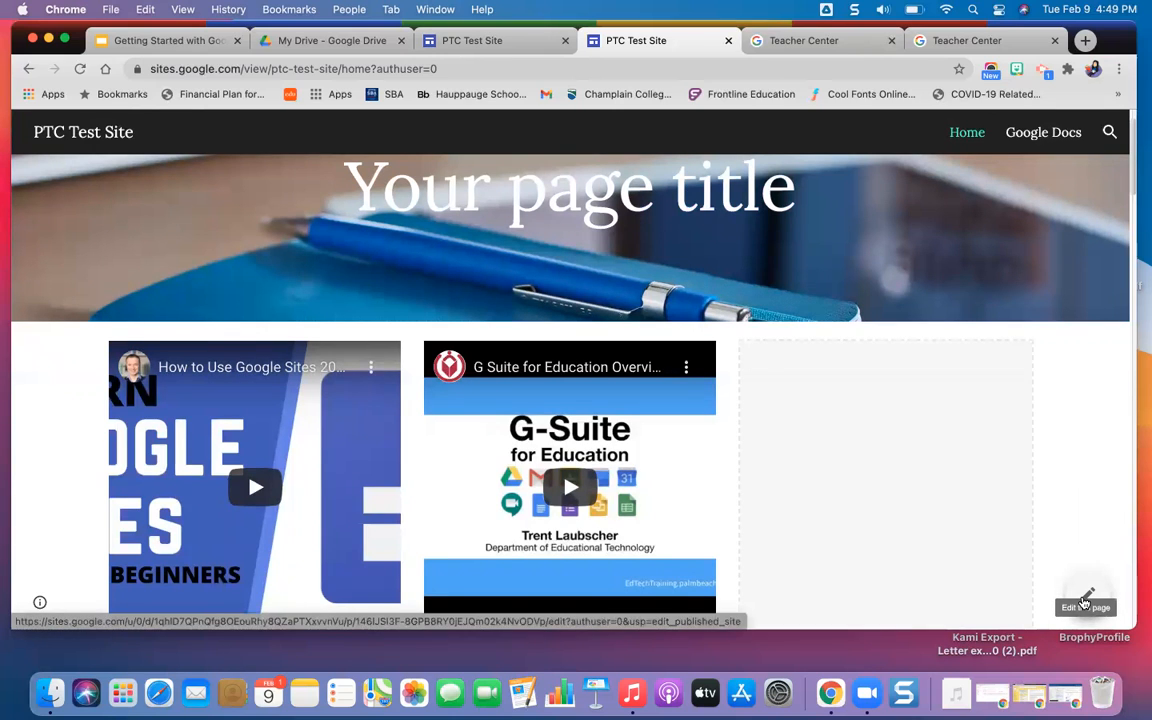
scroll(941, 522, down, 1)
scroll(960, 188, up, 1)
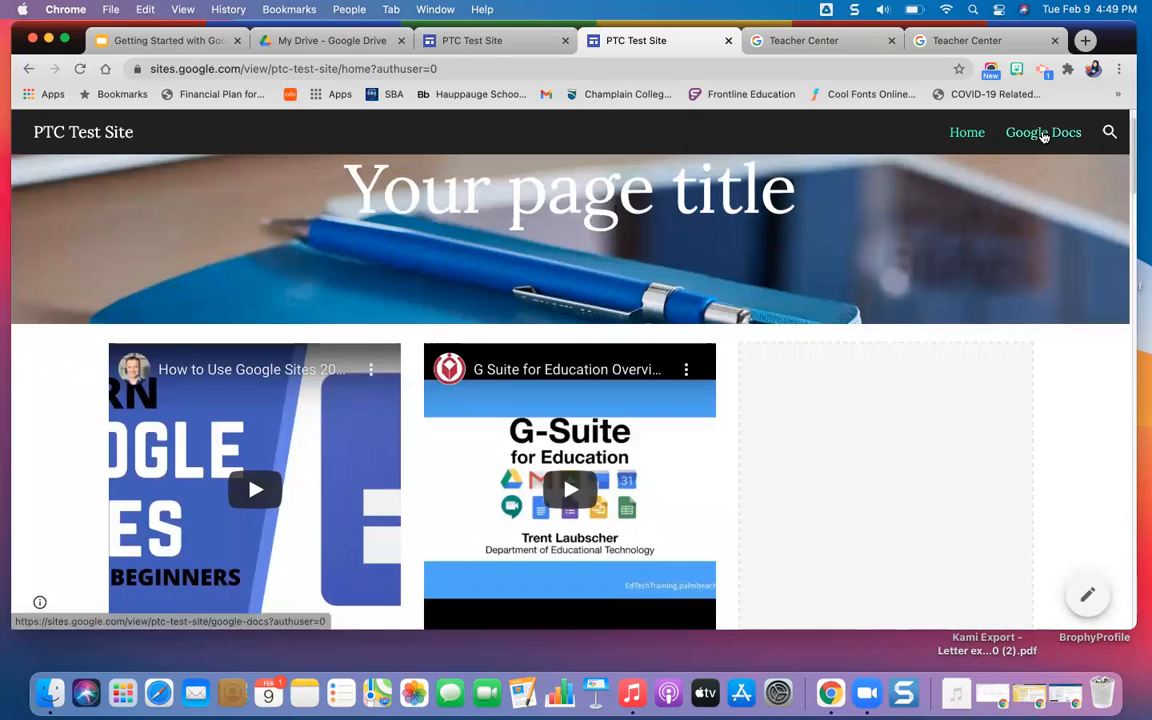
click(1040, 134)
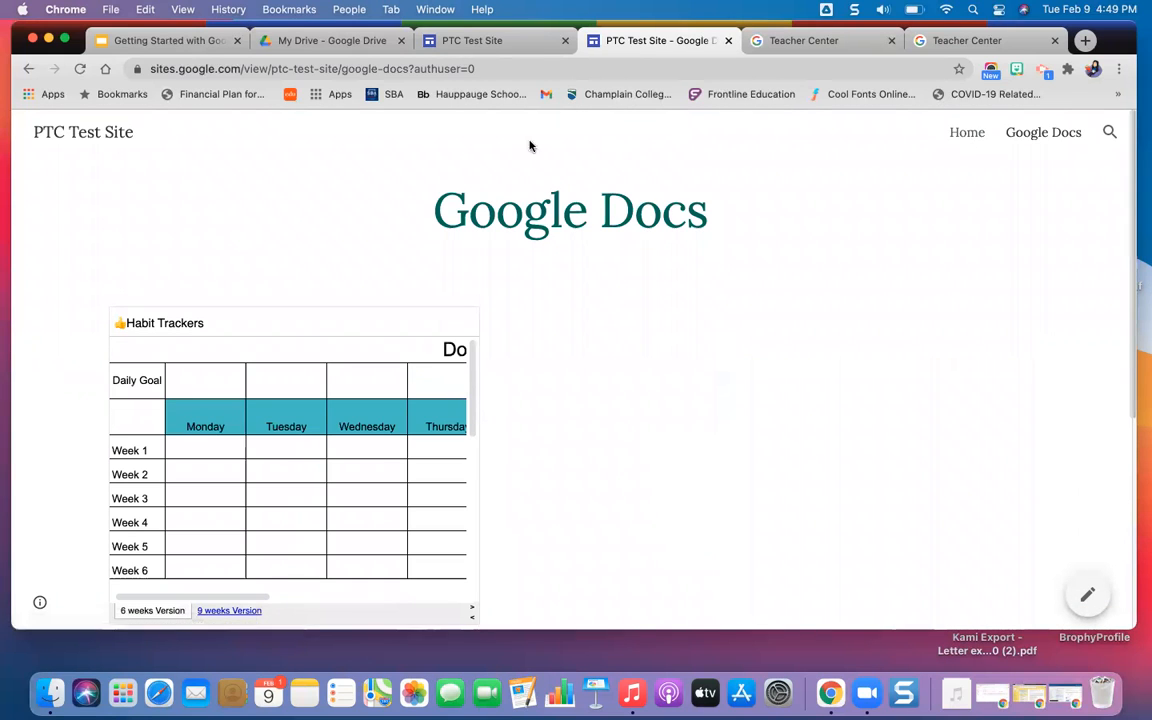
click(973, 138)
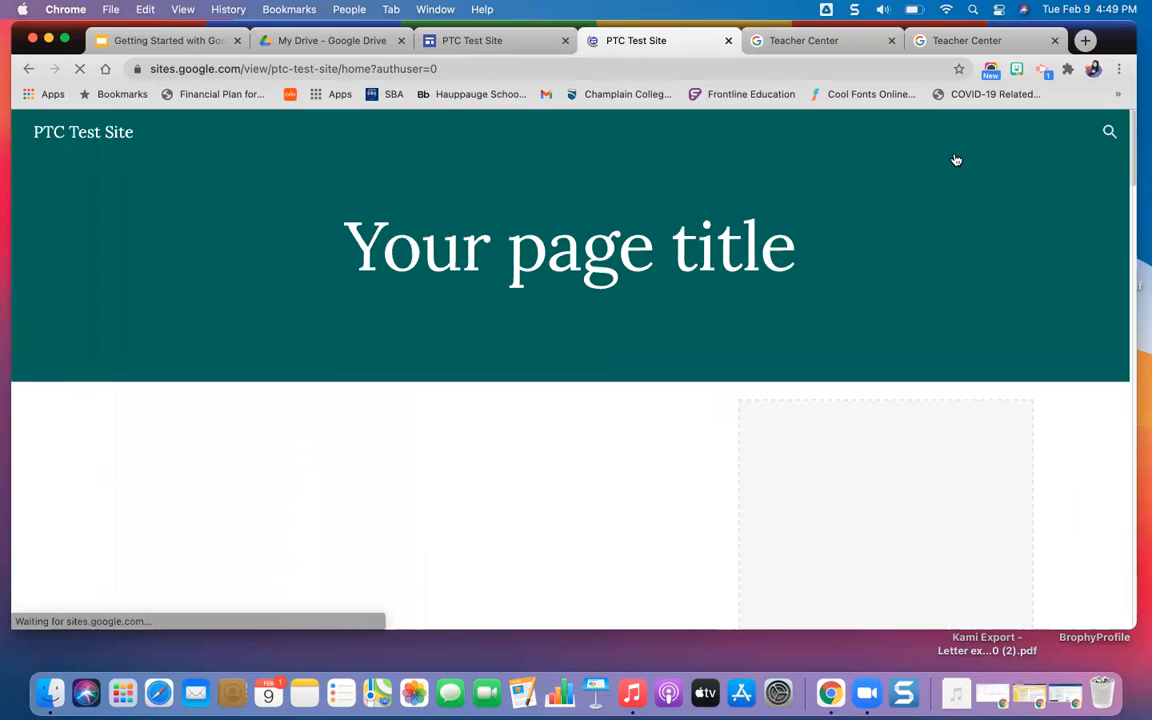
Turn on the laser pointer in the Getting Started with Google Sites presentation embedded on the published Home page.
scroll(877, 408, down, 2)
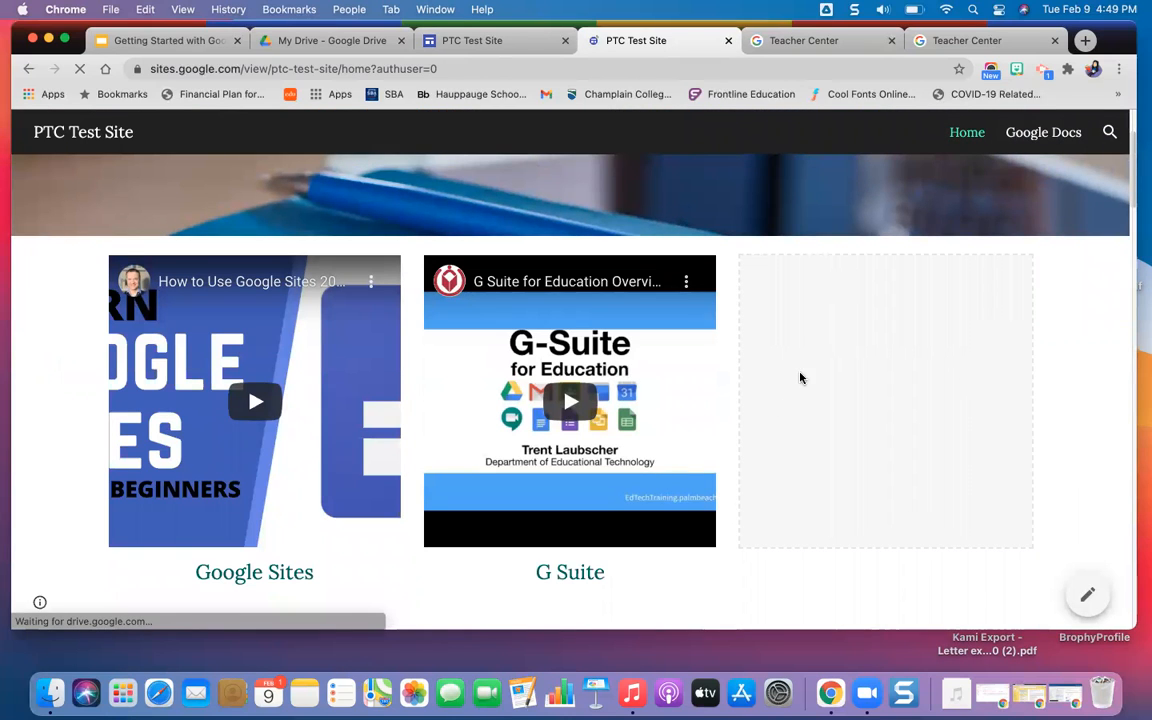
scroll(859, 420, down, 8)
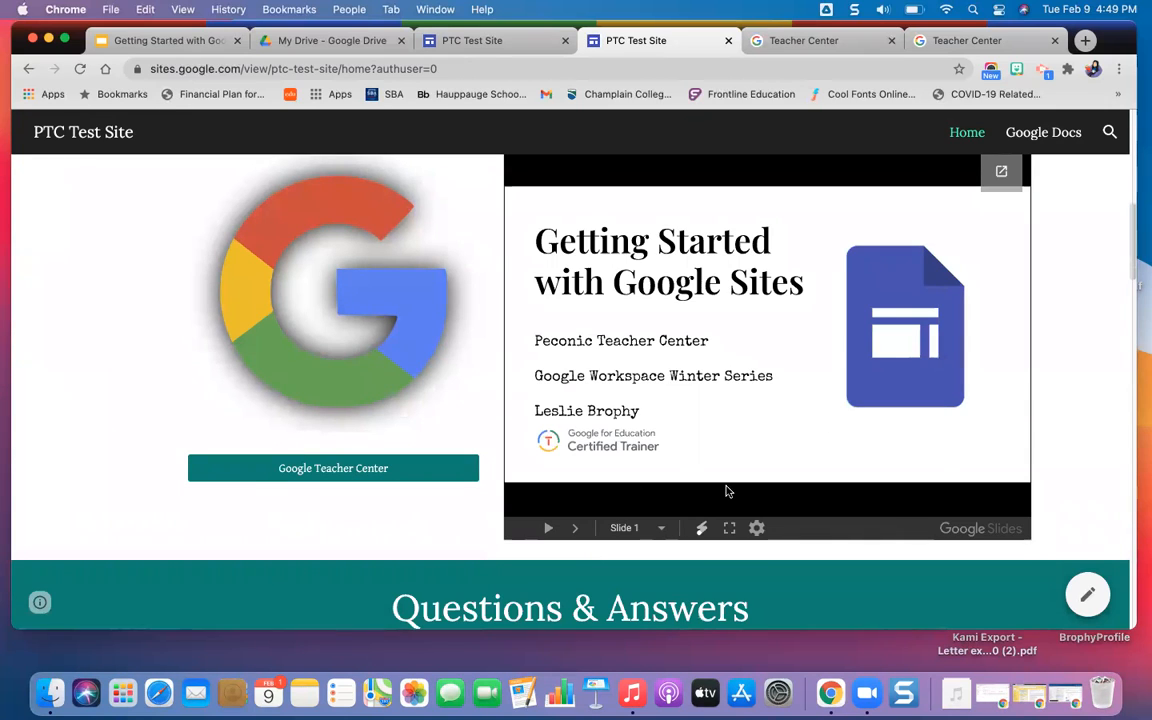
click(703, 530)
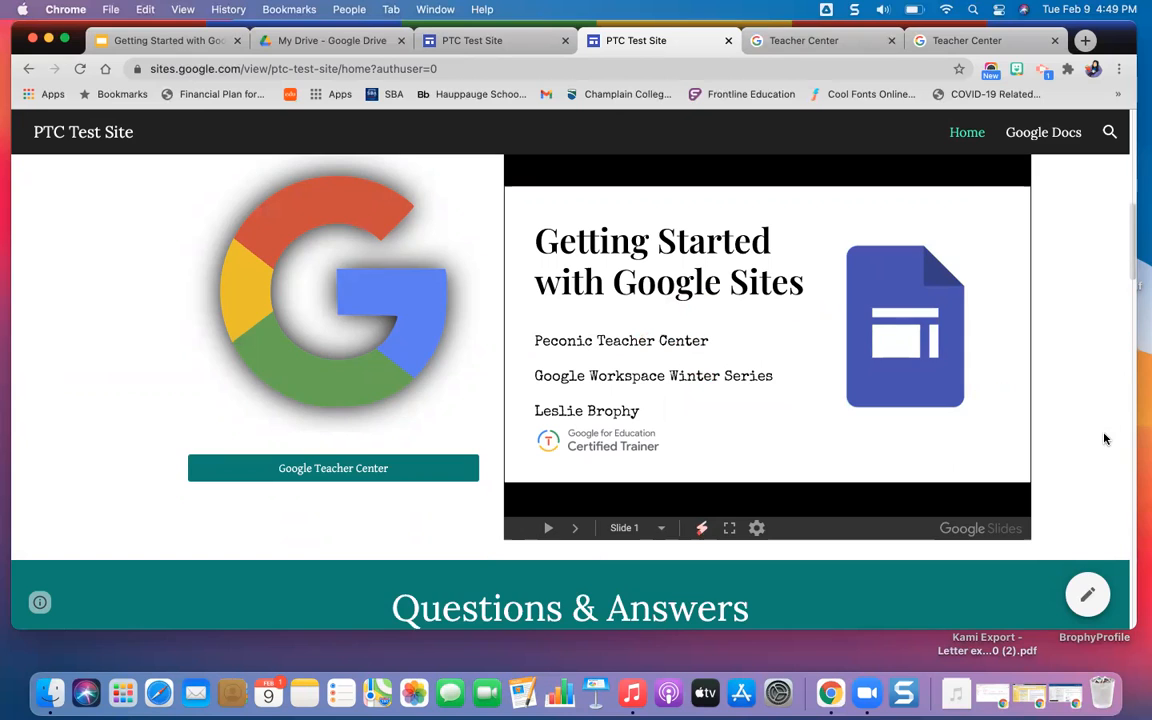
Test expanding and collapsing the "How do I access G Suite for Education?" answer under Questions & Answers.
scroll(1107, 432, down, 5)
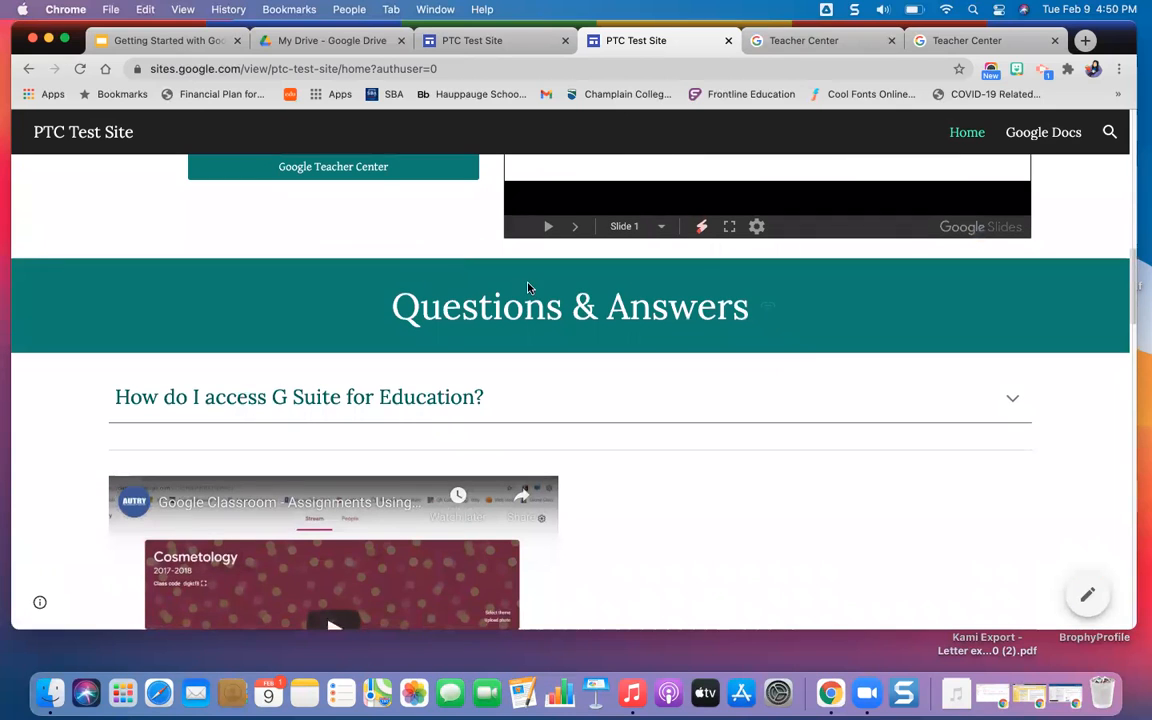
click(1012, 403)
click(1013, 405)
click(1012, 403)
click(1012, 403)
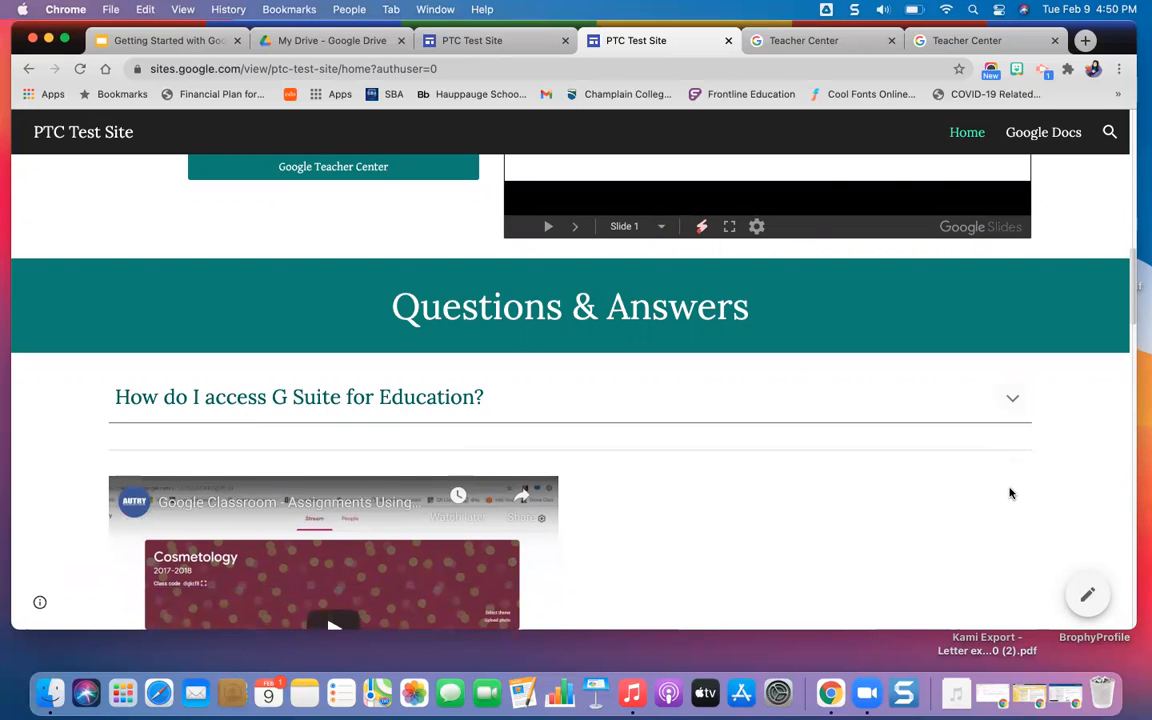
Examine the rest of the published Home page, including the videos, holiday calendar, map, slides and embedded document.
scroll(1010, 493, down, 5)
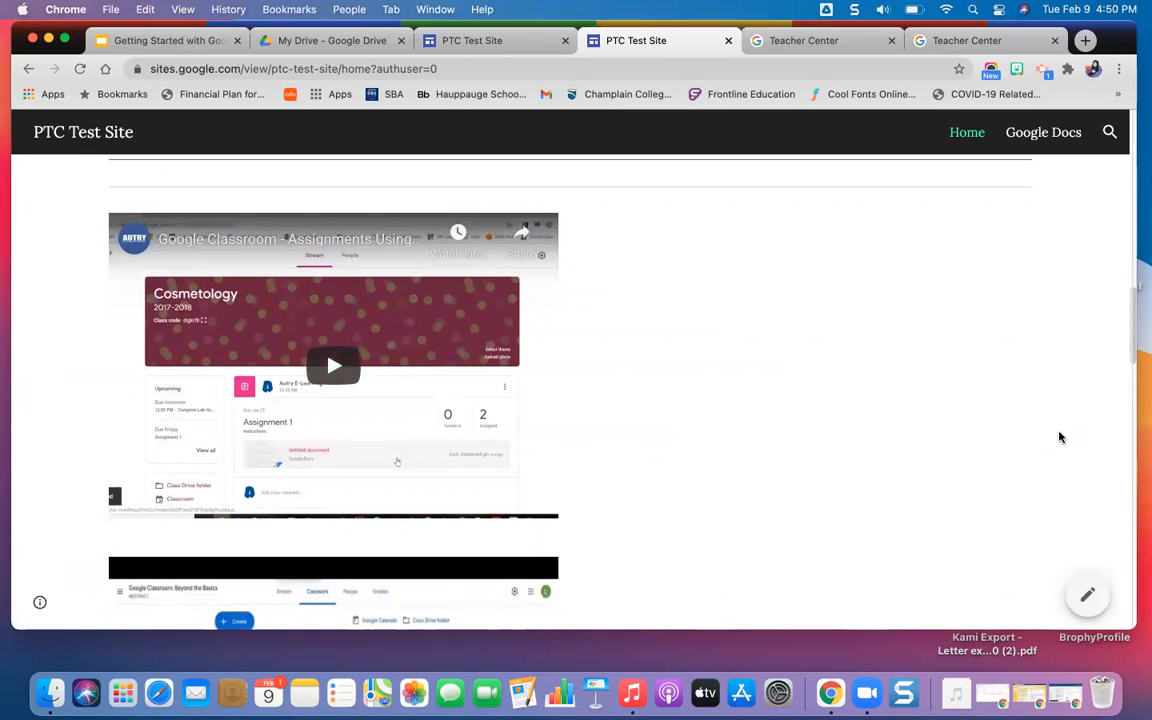
scroll(1060, 437, down, 6)
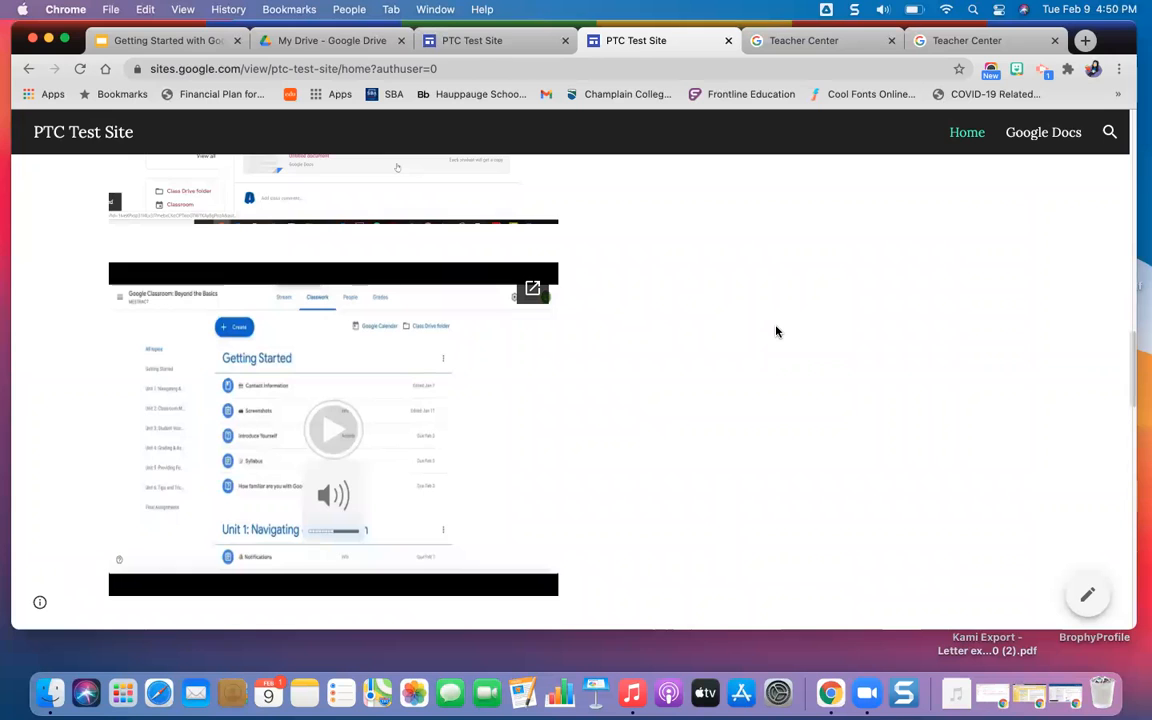
scroll(776, 331, down, 5)
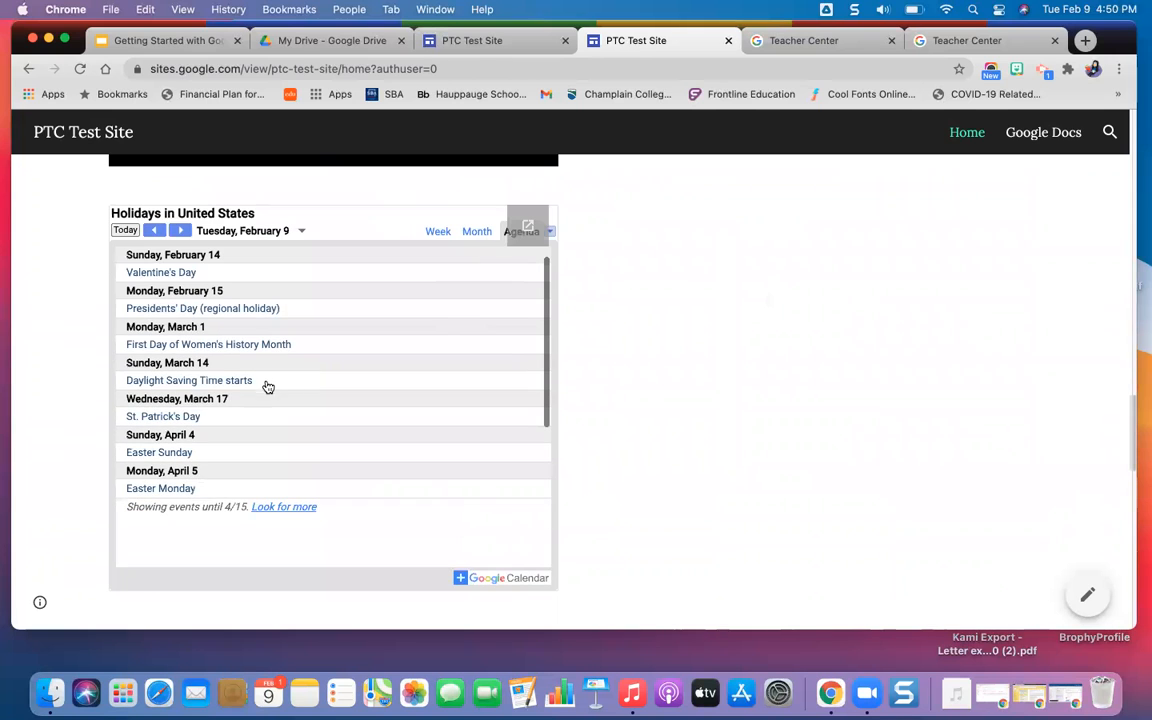
scroll(770, 355, down, 2)
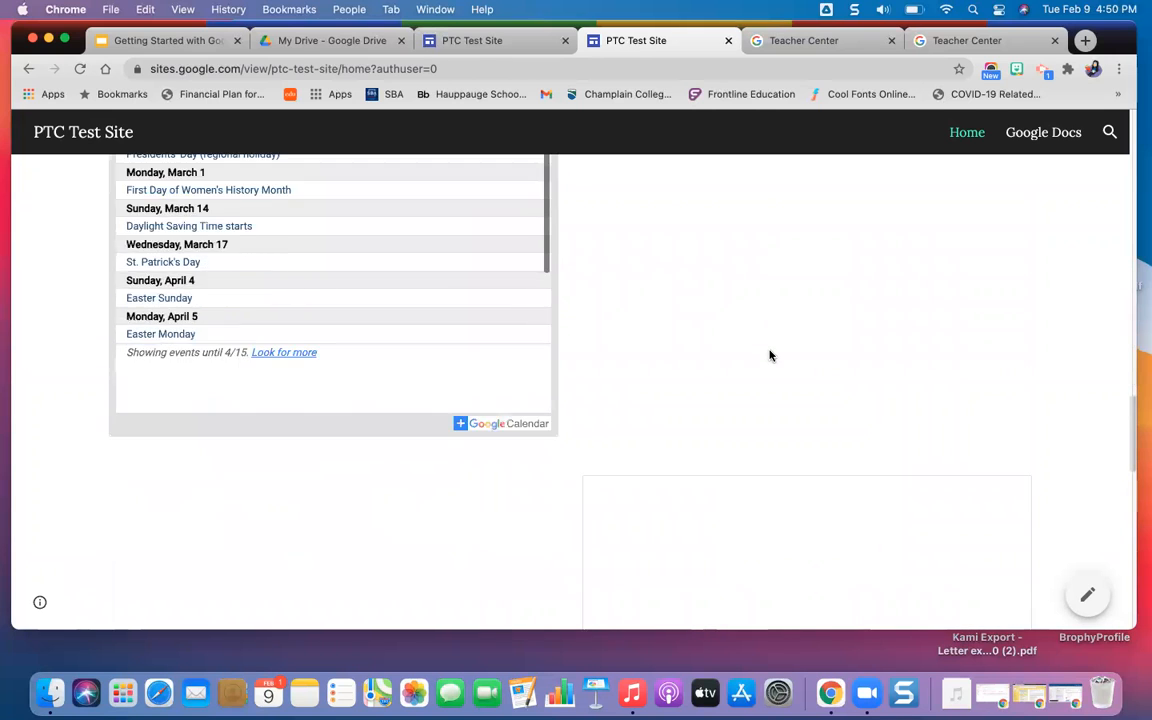
scroll(770, 355, down, 5)
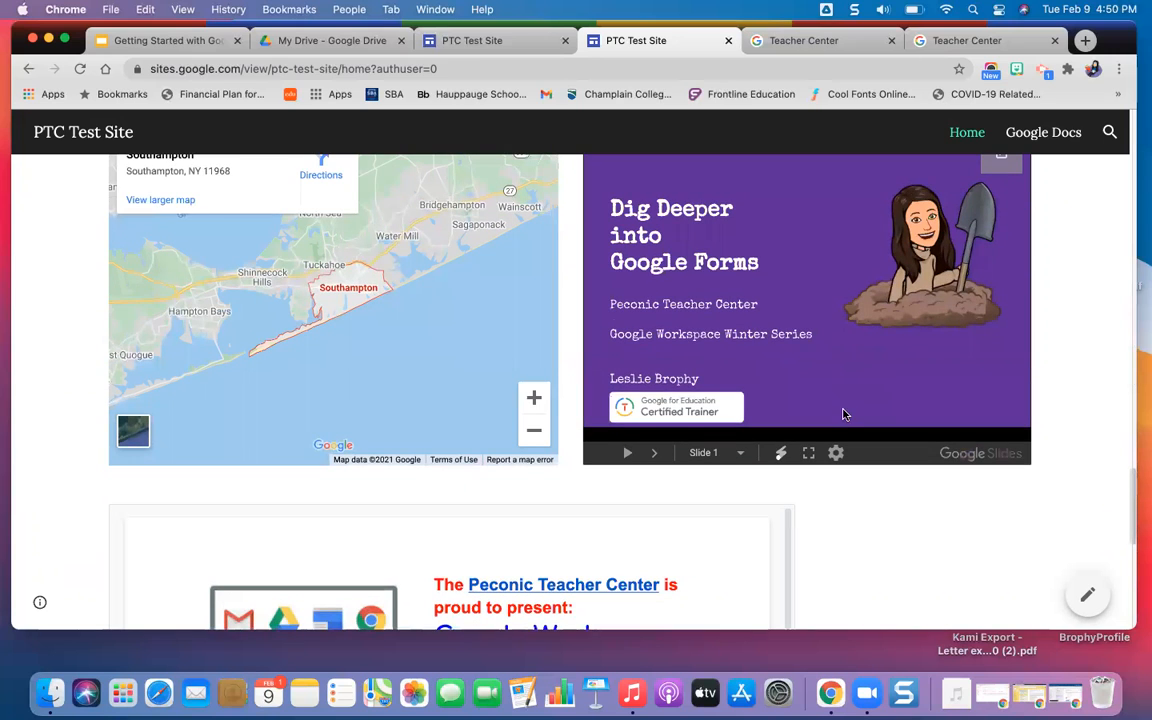
scroll(846, 532, down, 5)
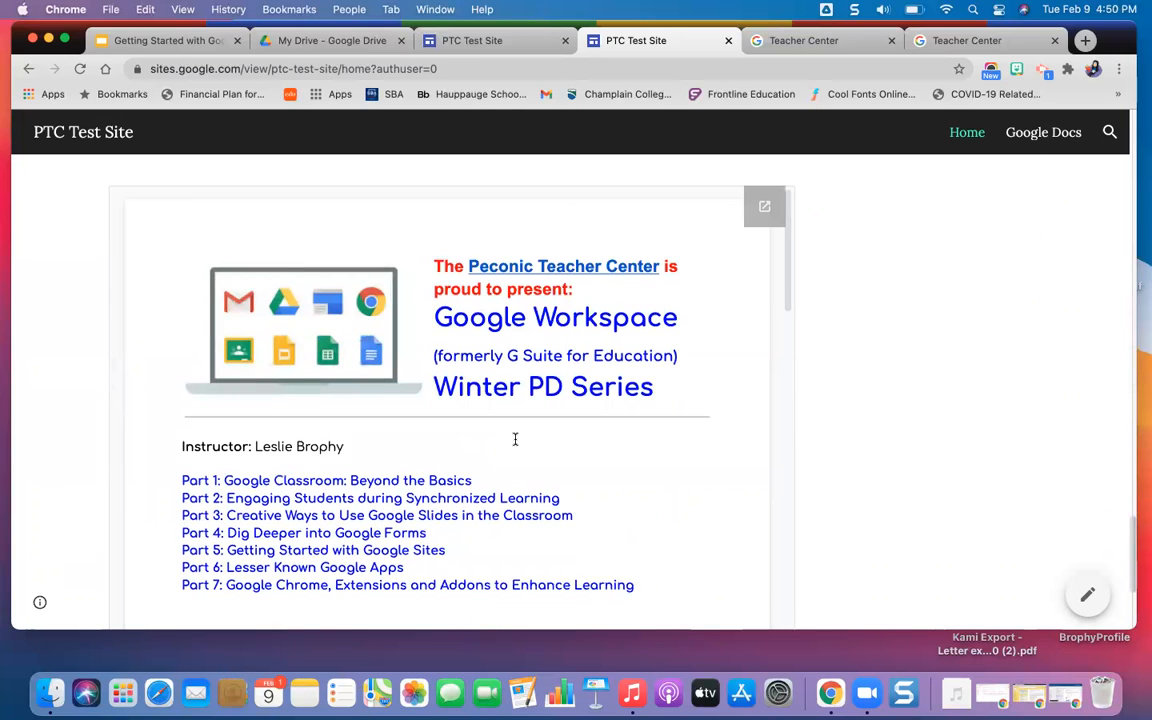
scroll(505, 465, down, 8)
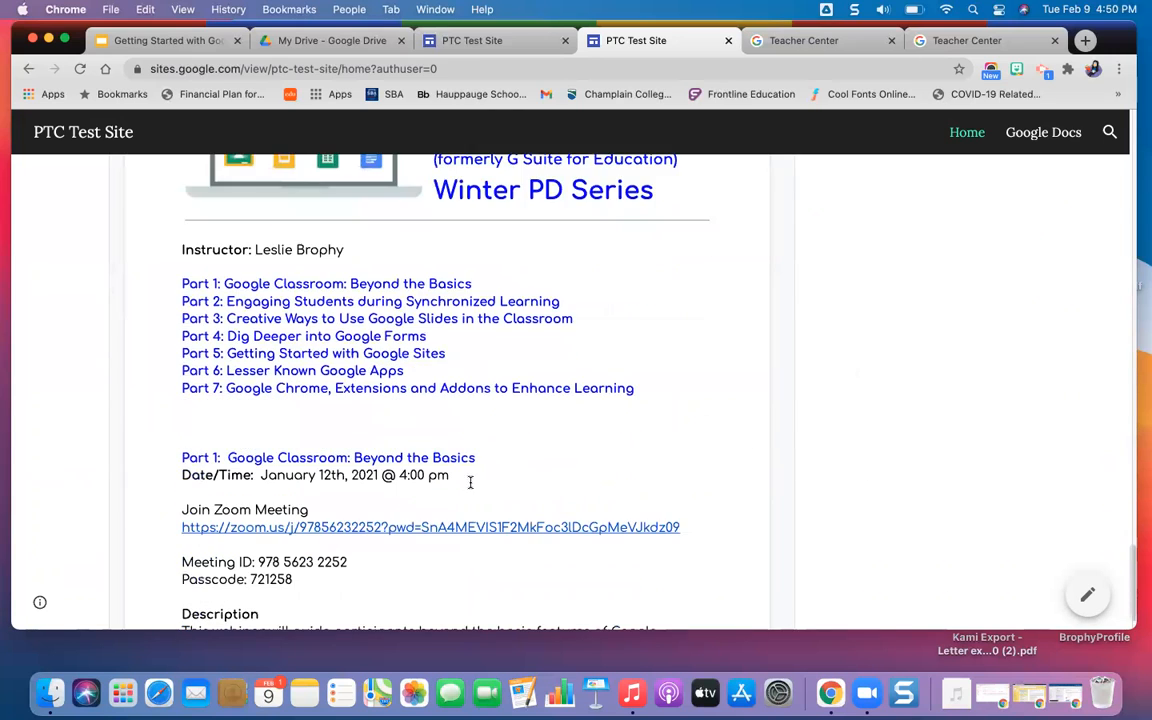
scroll(470, 482, down, 12)
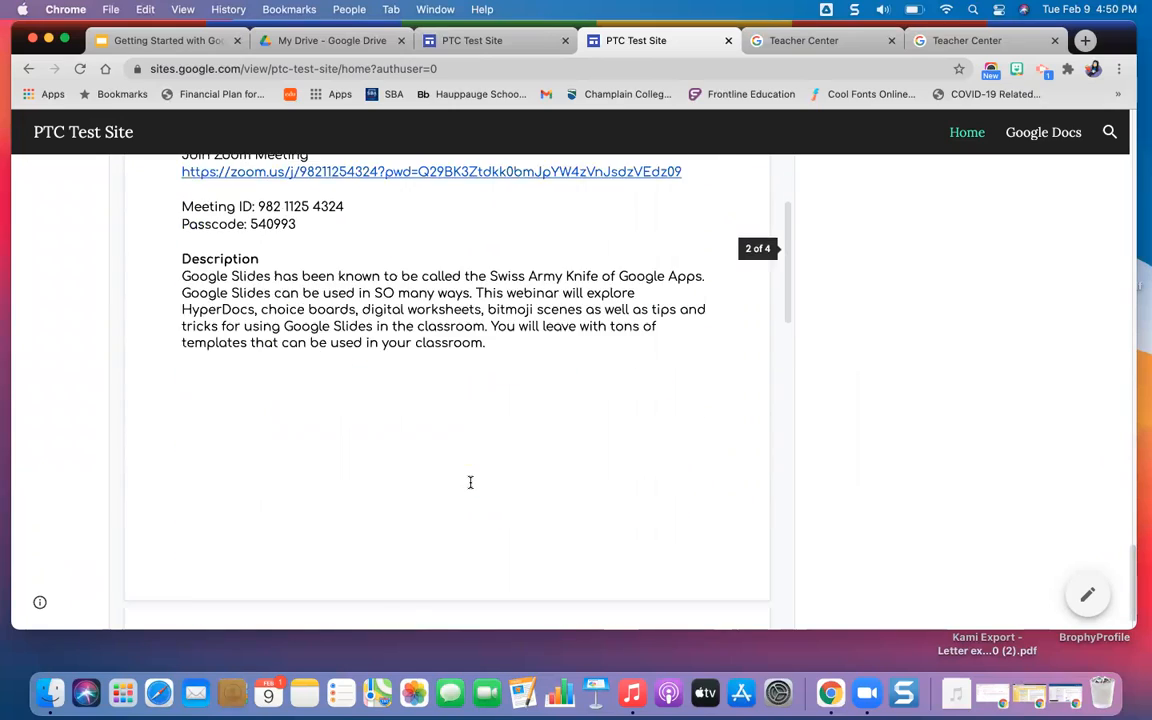
scroll(470, 482, down, 10)
scroll(994, 562, down, 1)
scroll(994, 562, up, 15)
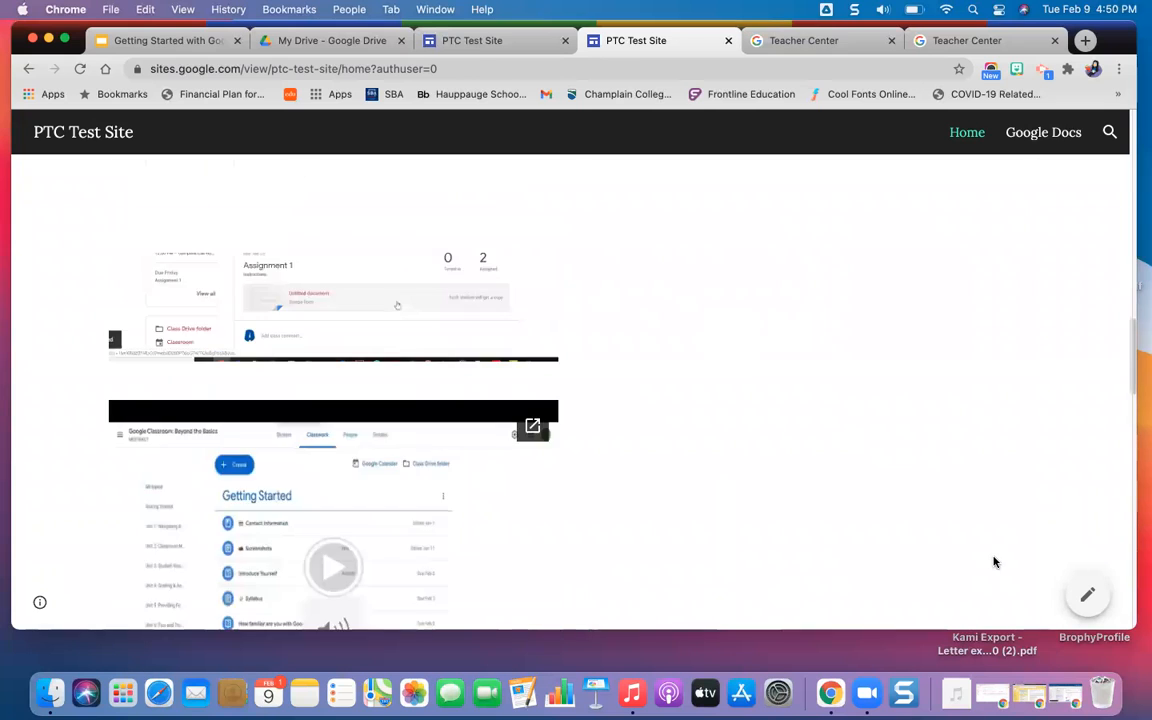
scroll(994, 562, up, 2)
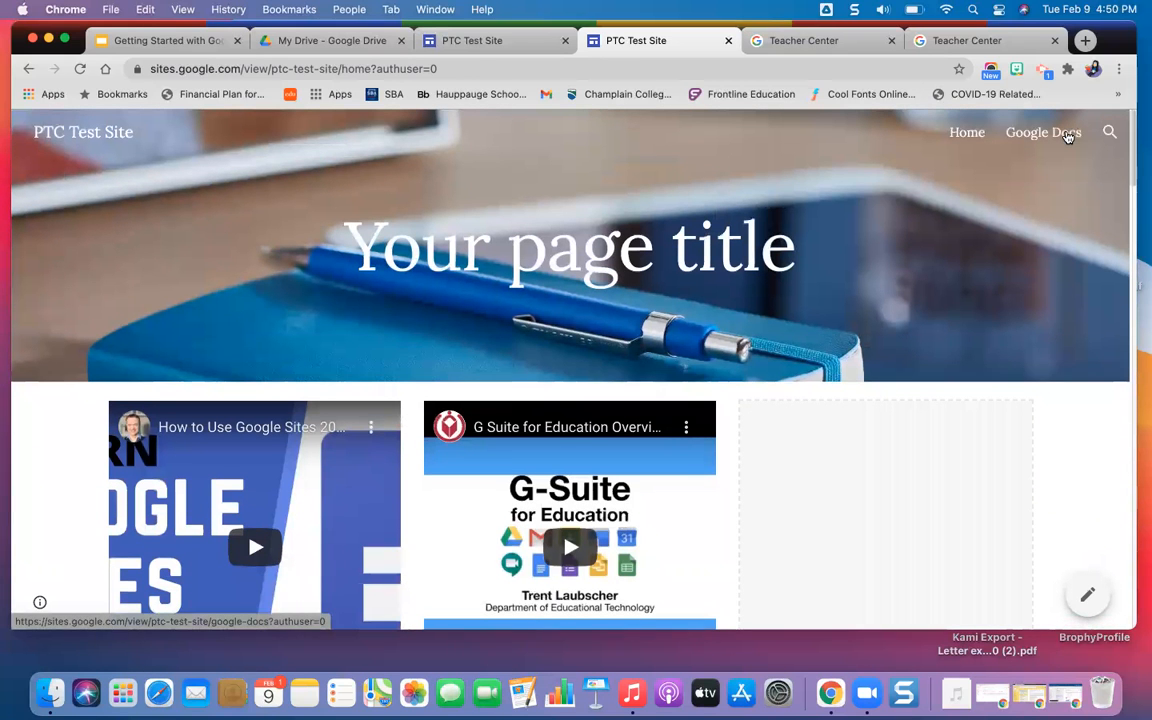
Search the published site for "Google Doc" and return from the results to the Home page.
click(1110, 133)
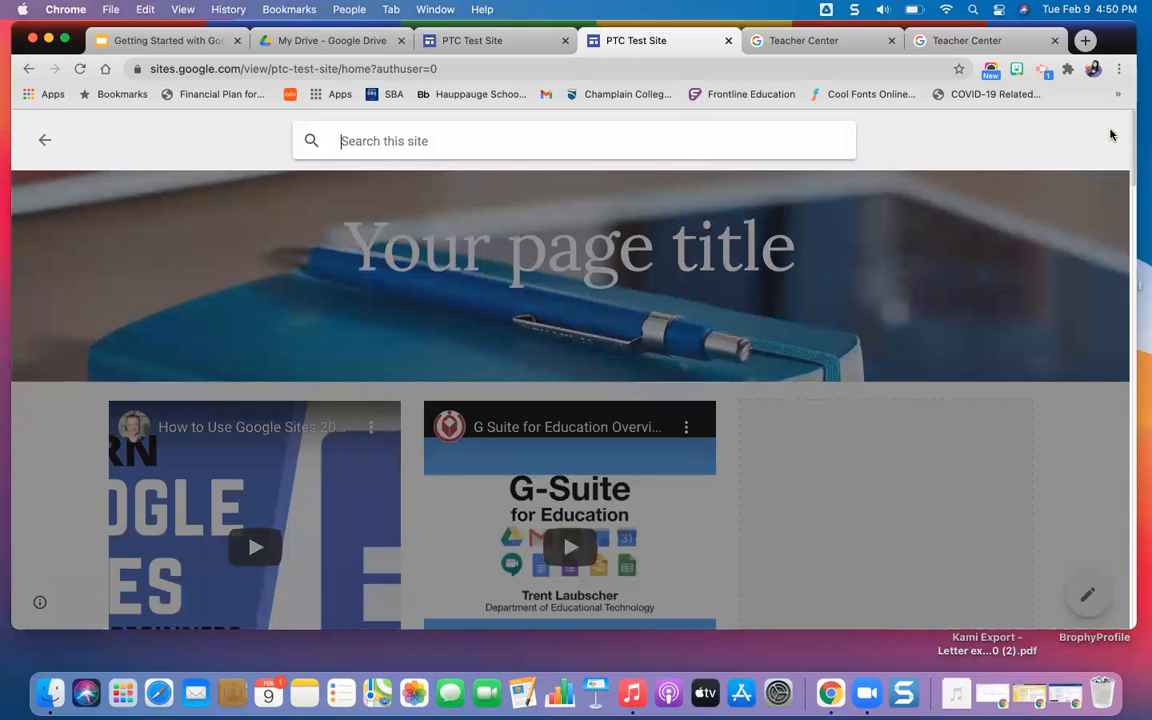
text(Google Do)
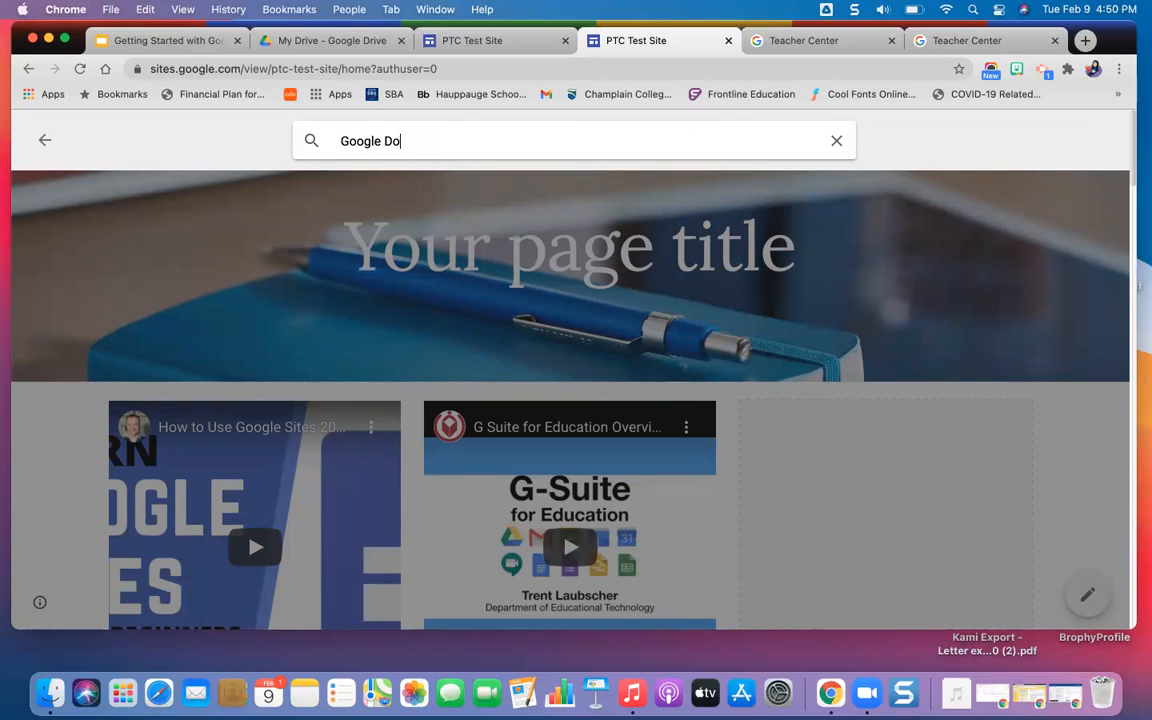
text(c)
key(Return)
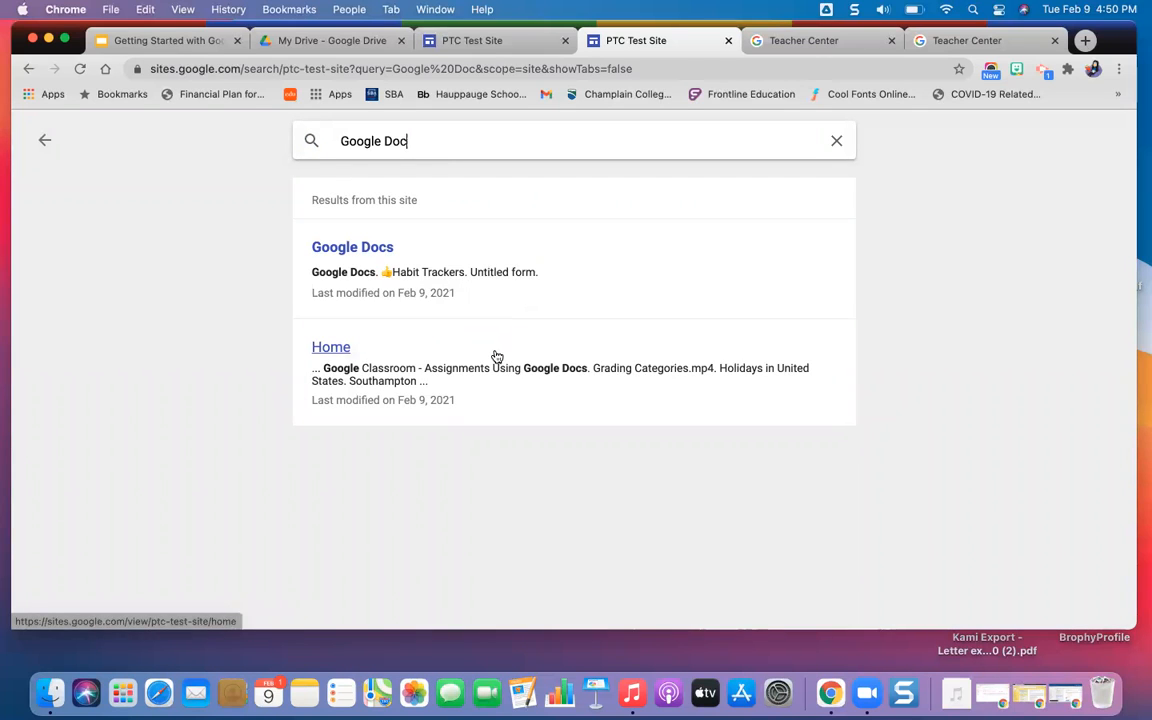
click(42, 144)
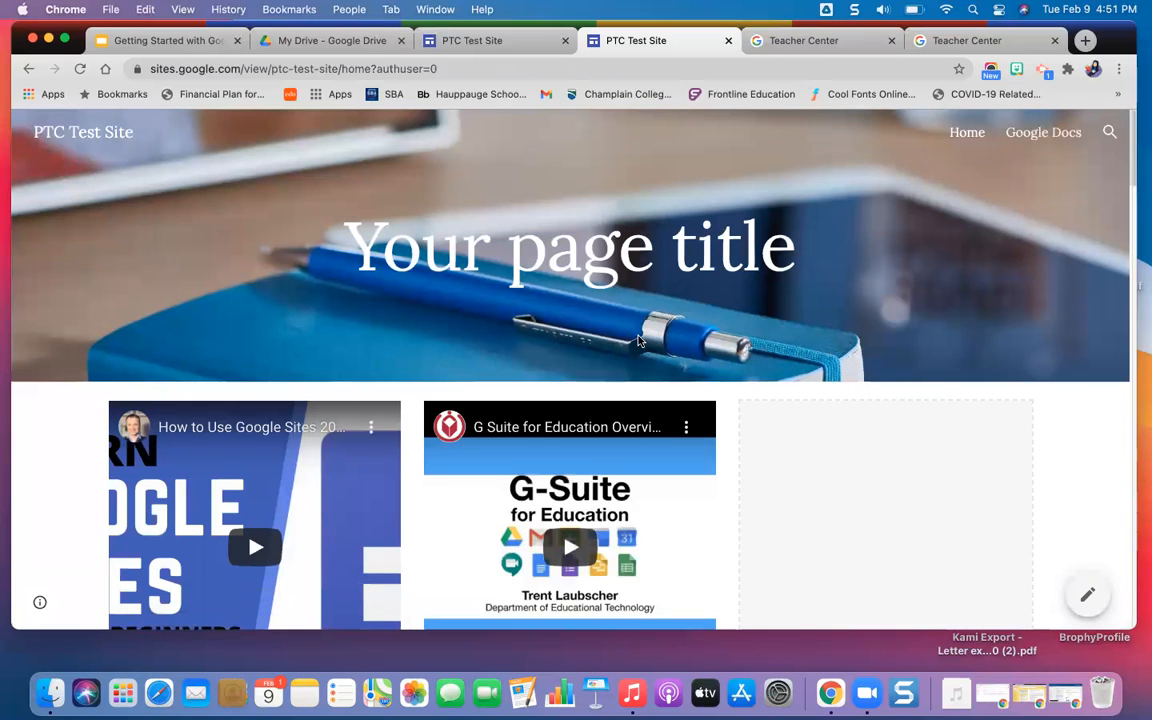
Return to the PTC Test Site editor and open the Home page at the Google Classroom assignments video.
click(471, 41)
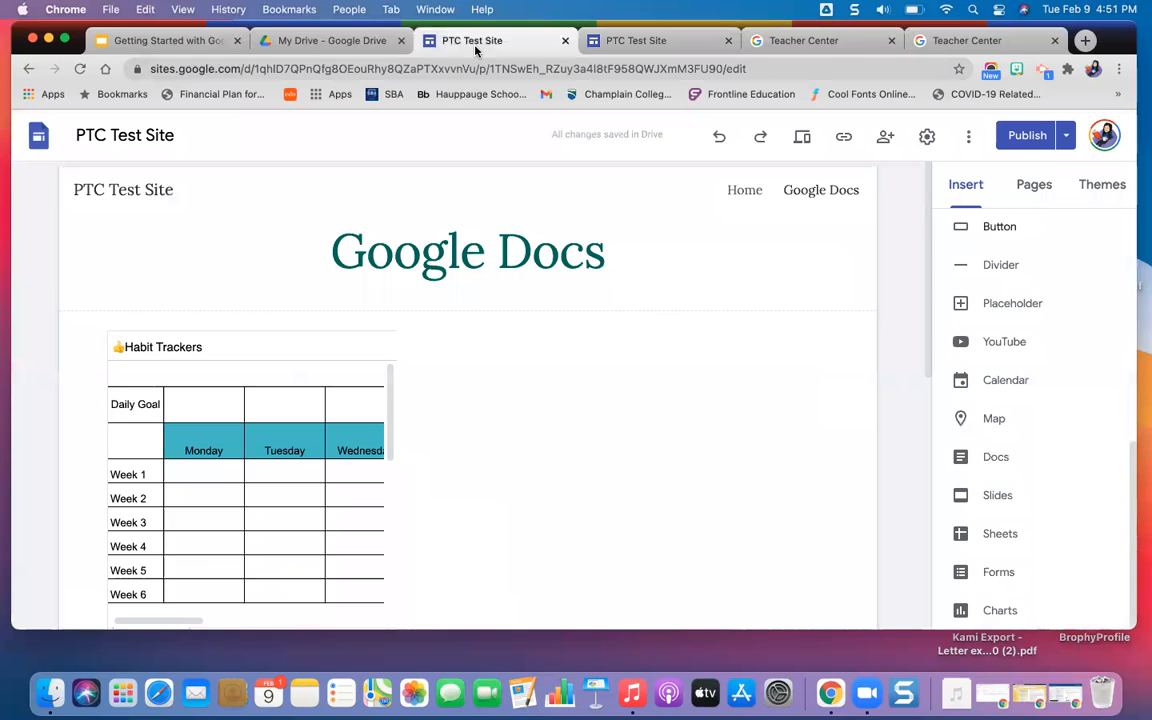
click(735, 197)
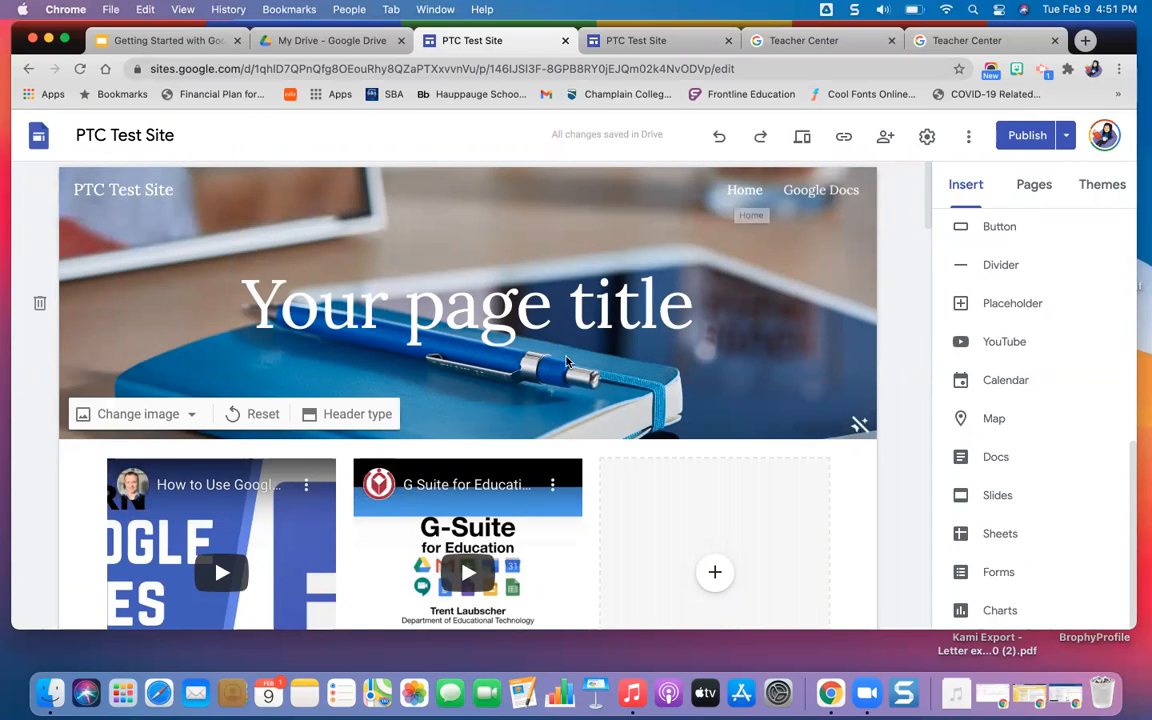
scroll(566, 362, down, 5)
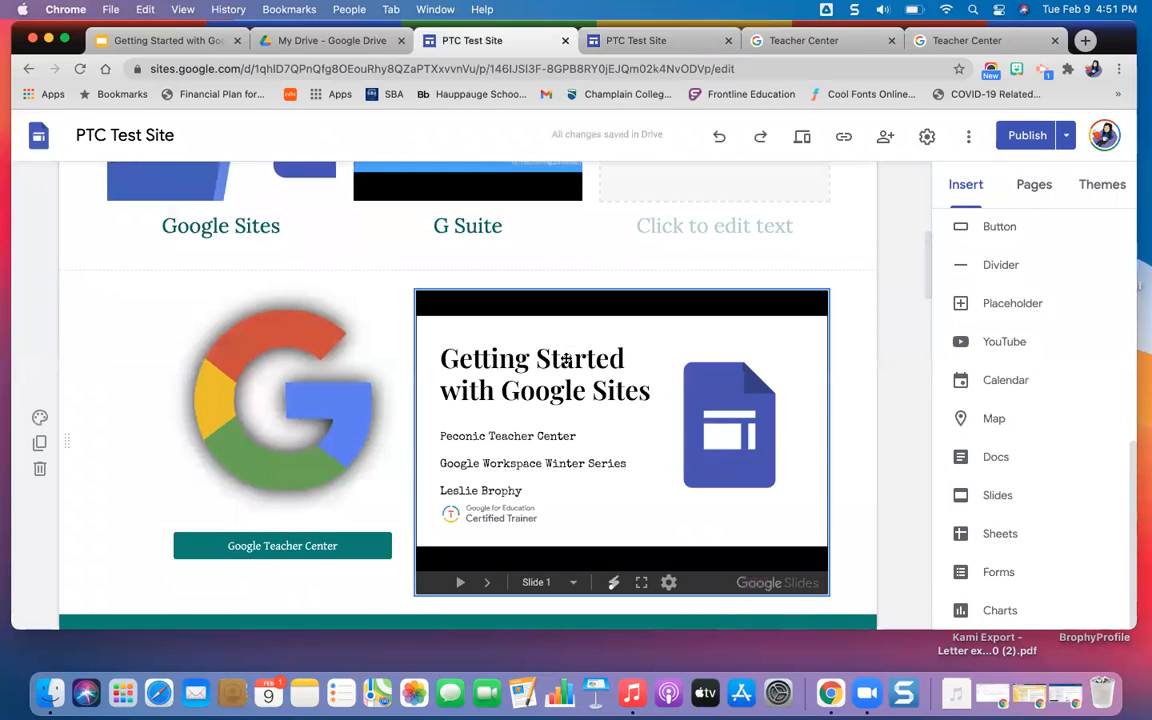
scroll(504, 400, down, 2)
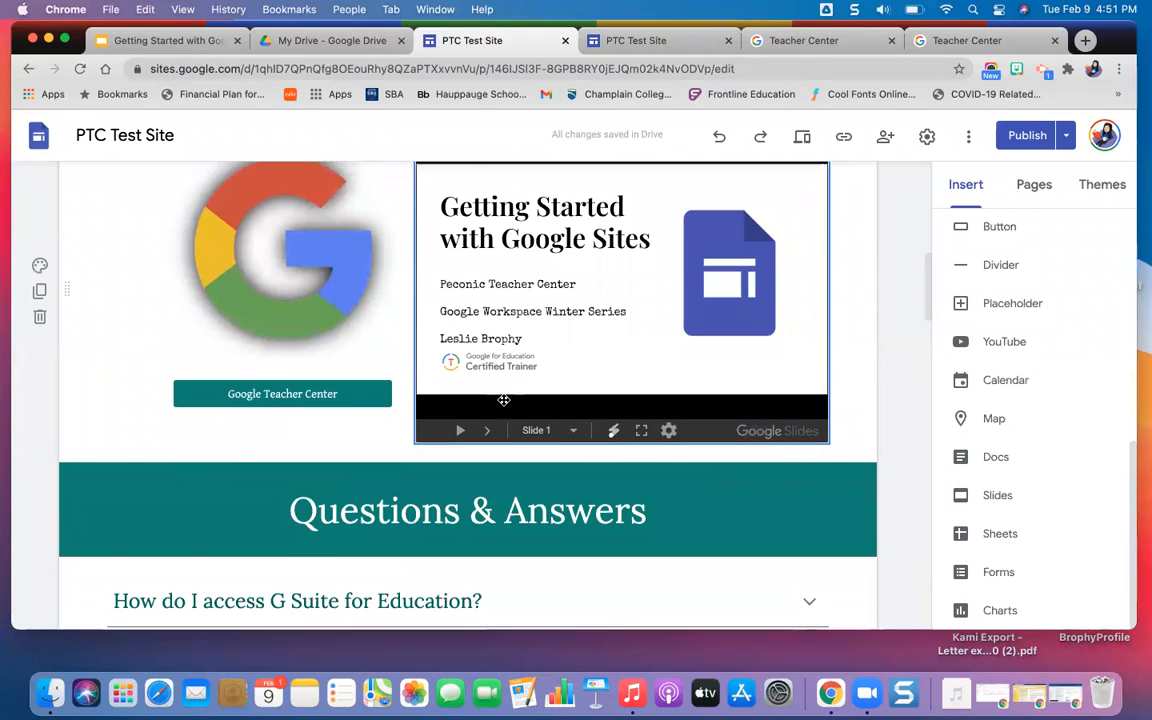
scroll(503, 400, down, 5)
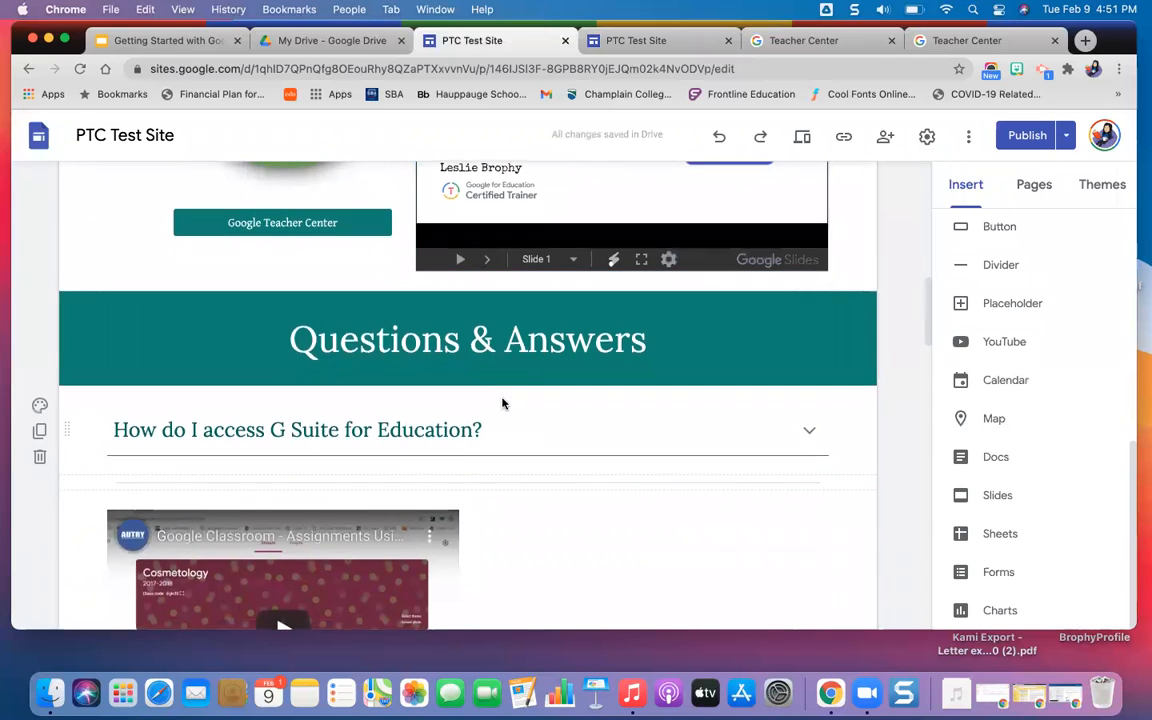
scroll(502, 403, up, 1)
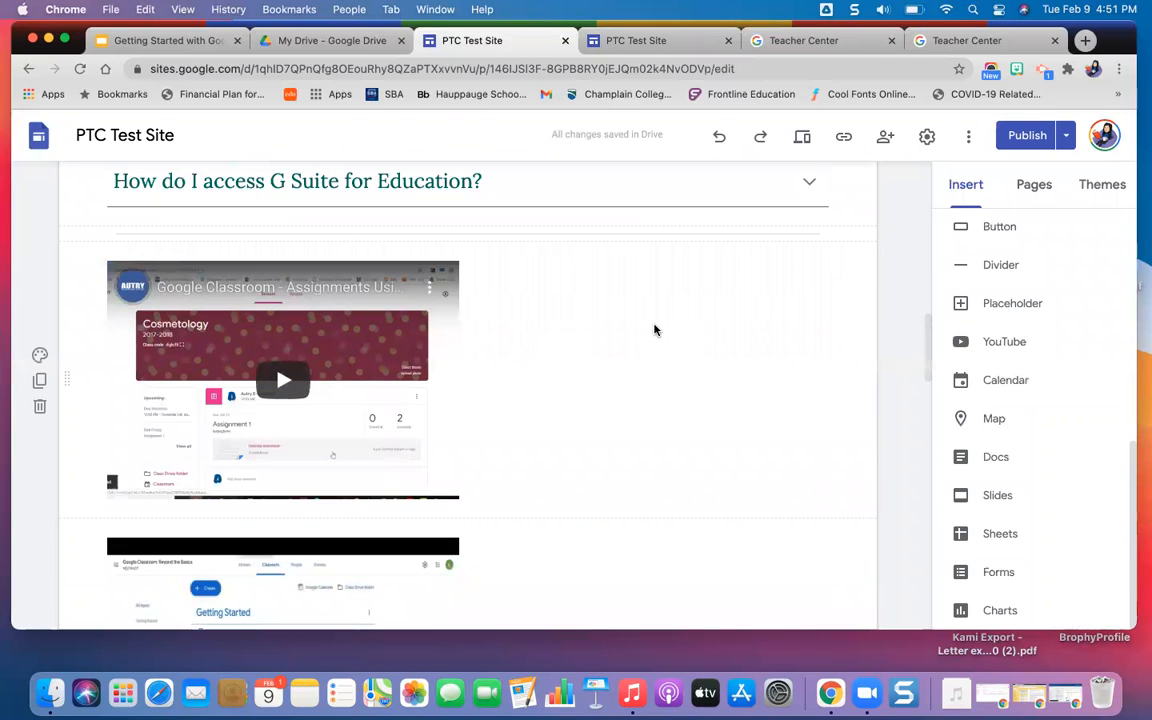
Insert the blue document icon from a Google image search for "Google Docs" beside the Google Classroom assignments video.
double_click(653, 328)
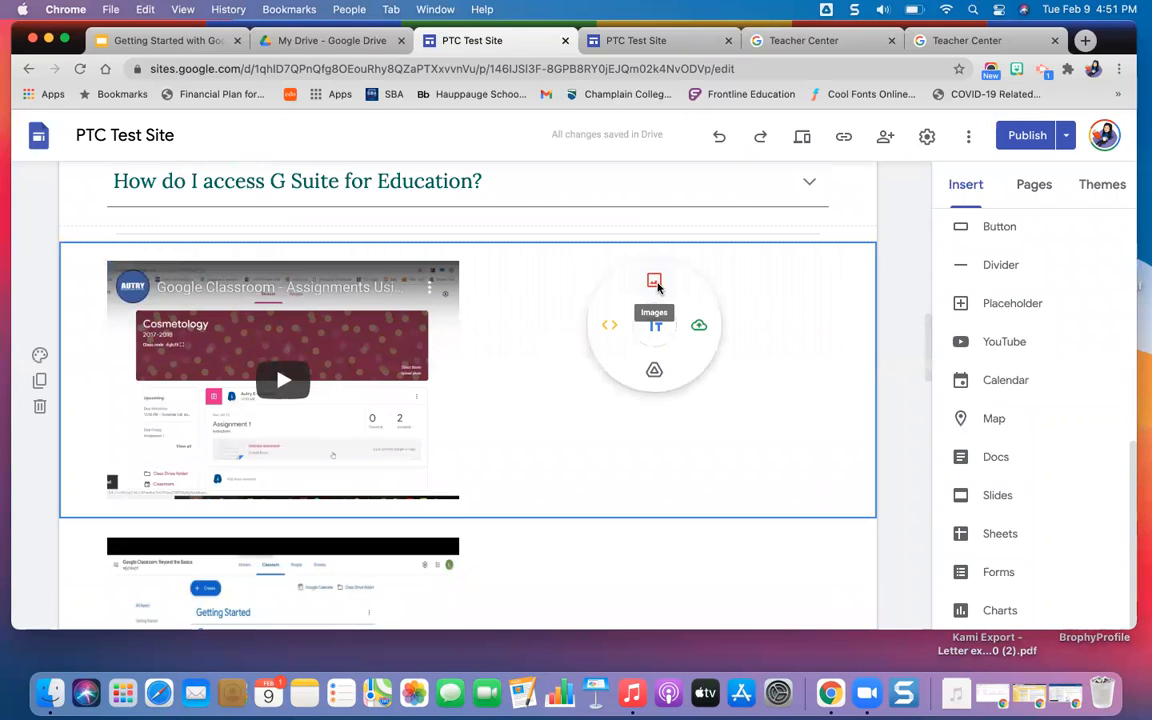
click(655, 284)
click(467, 229)
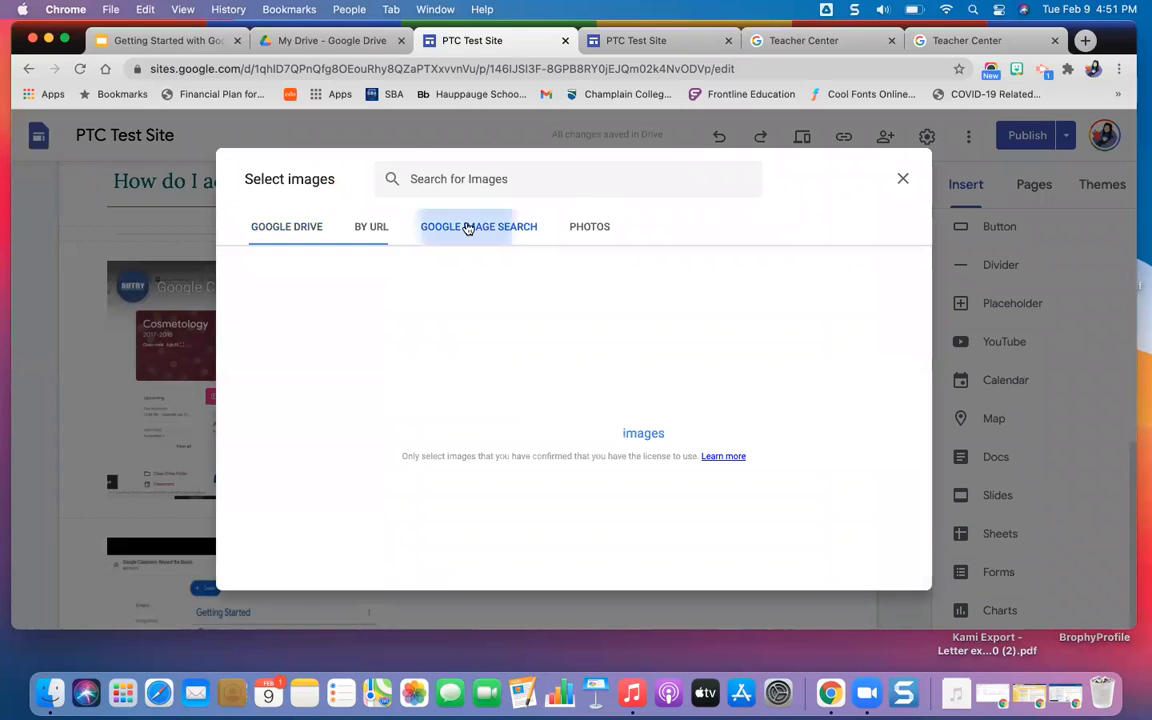
text(Google Docs)
key(Return)
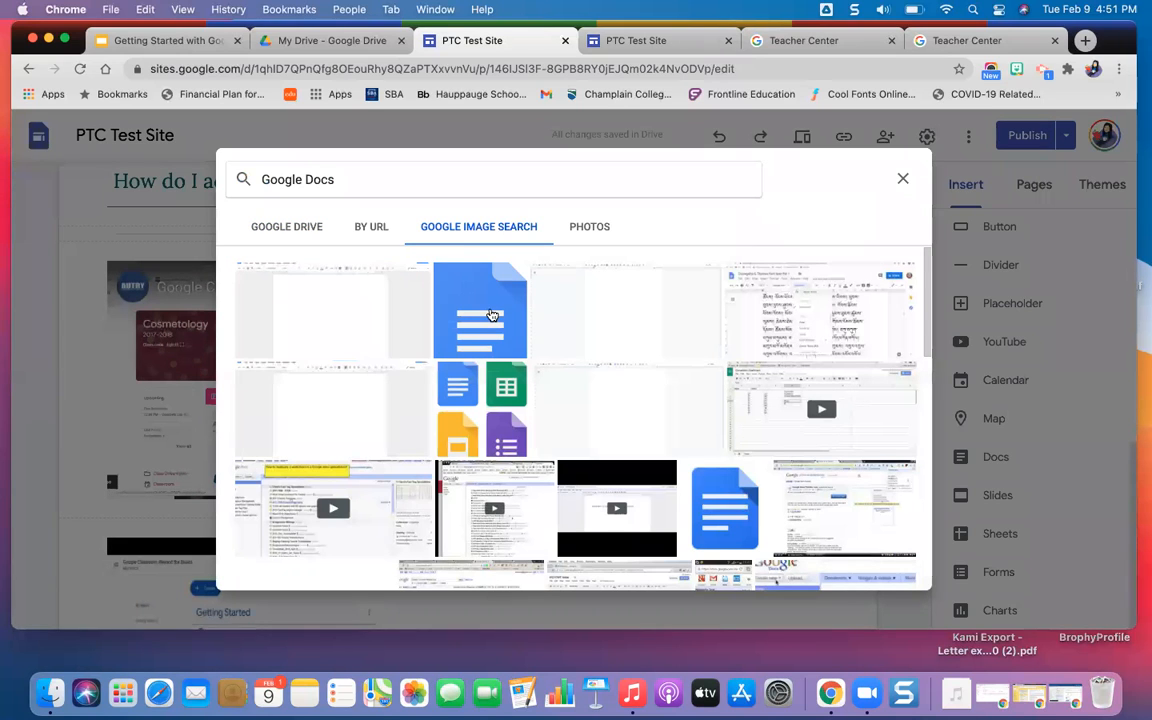
click(462, 289)
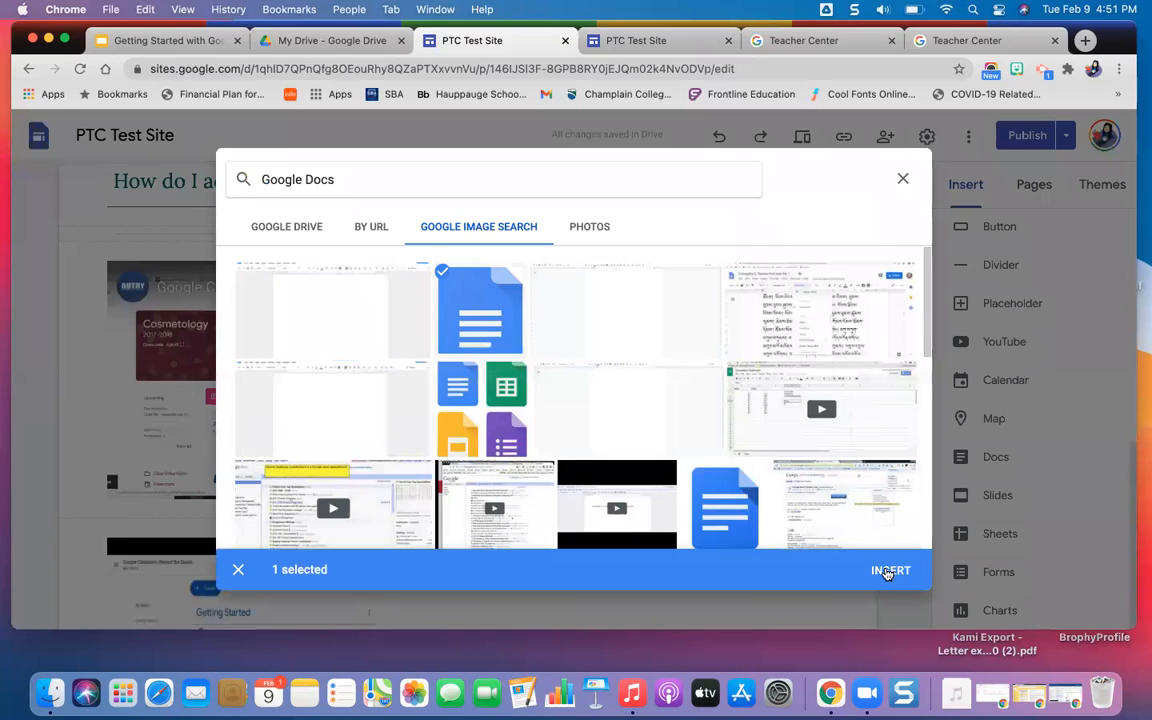
click(886, 571)
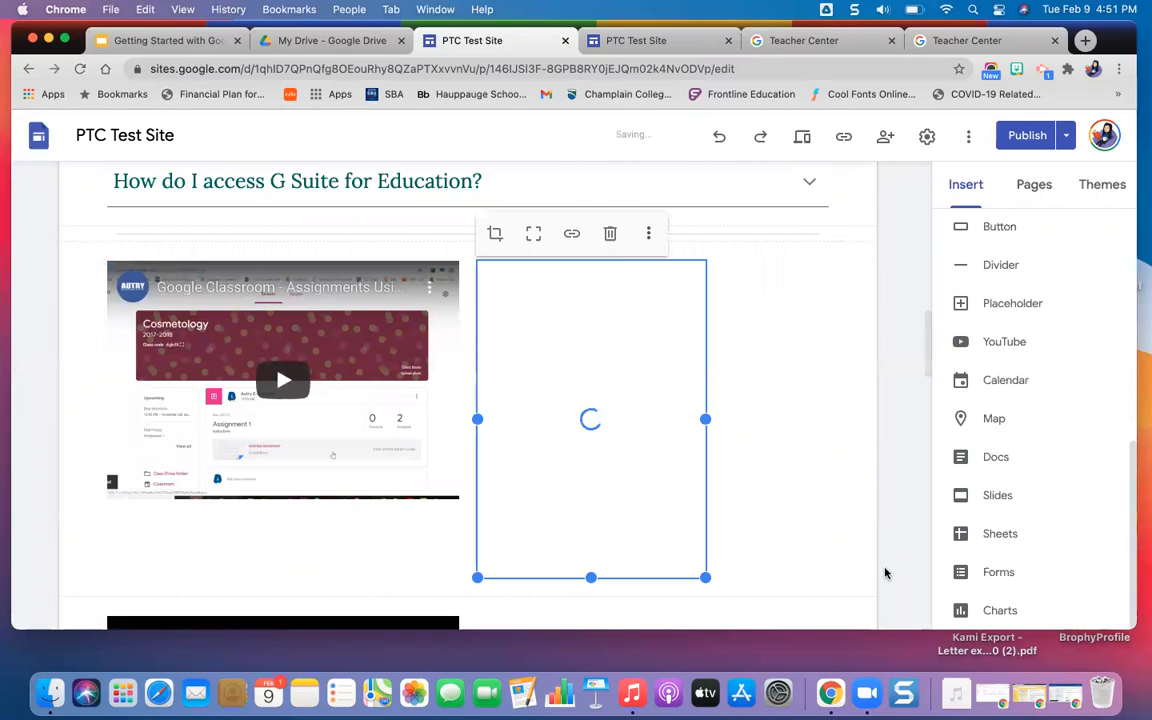
Shrink the Google Docs image to about half the adjacent video's width and link it to the site's Google Docs page.
drag(688, 563, 646, 412)
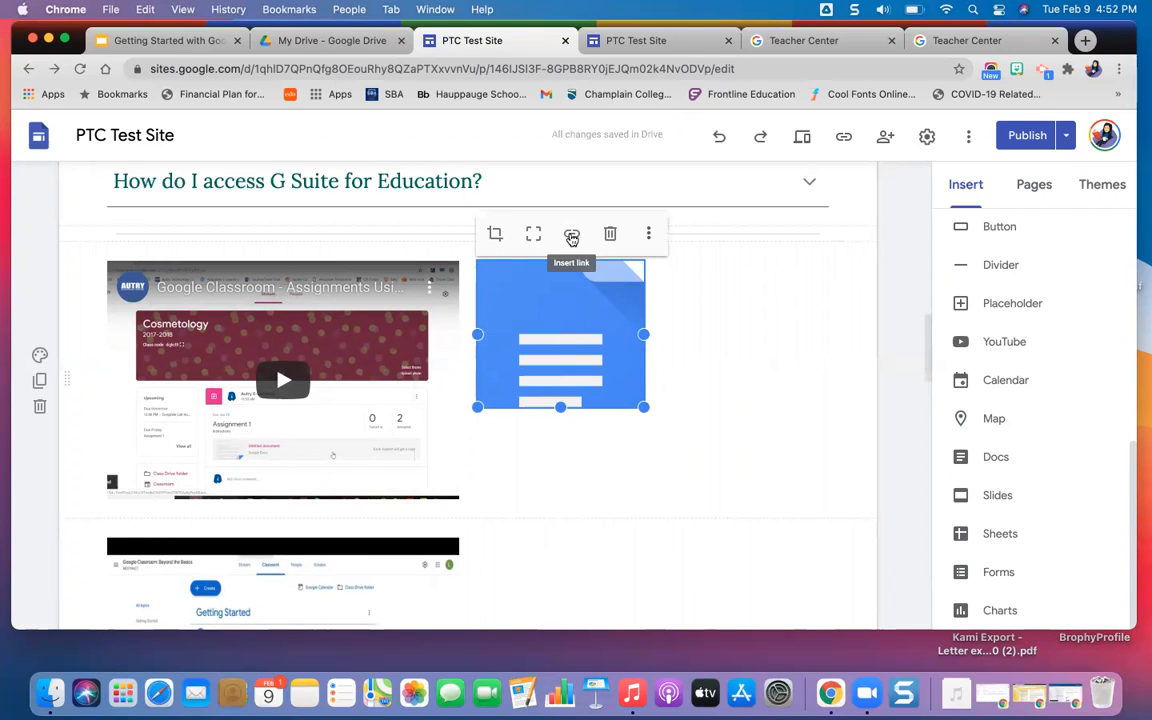
click(571, 234)
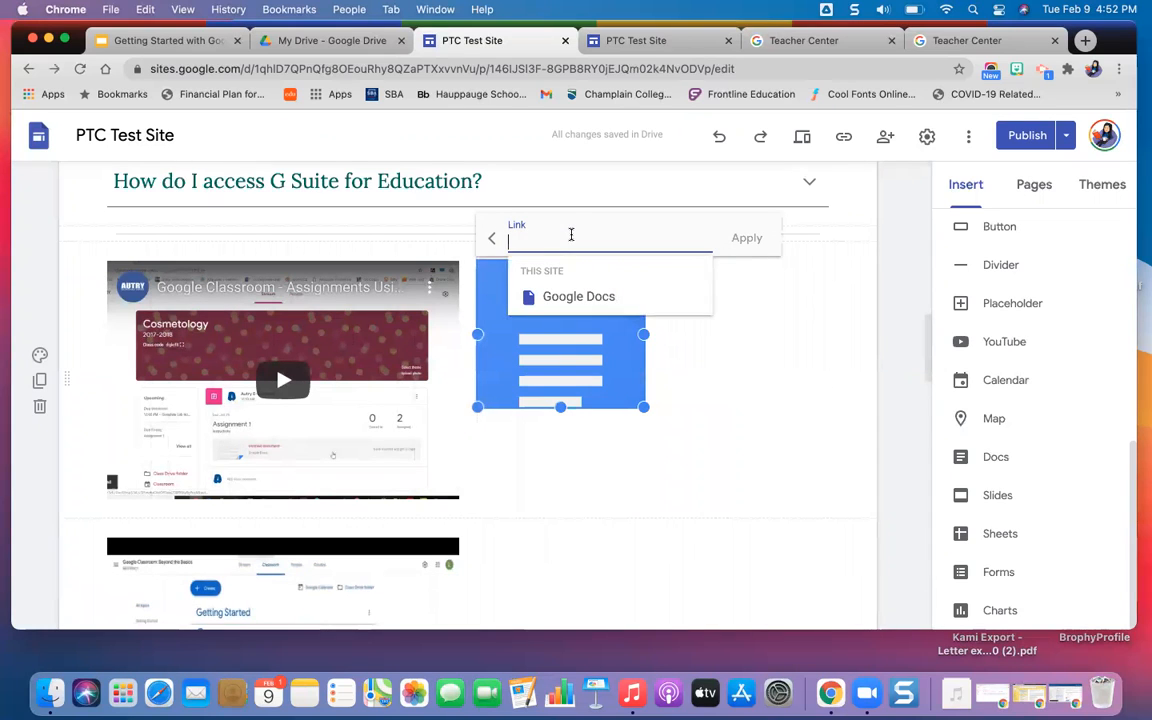
click(600, 296)
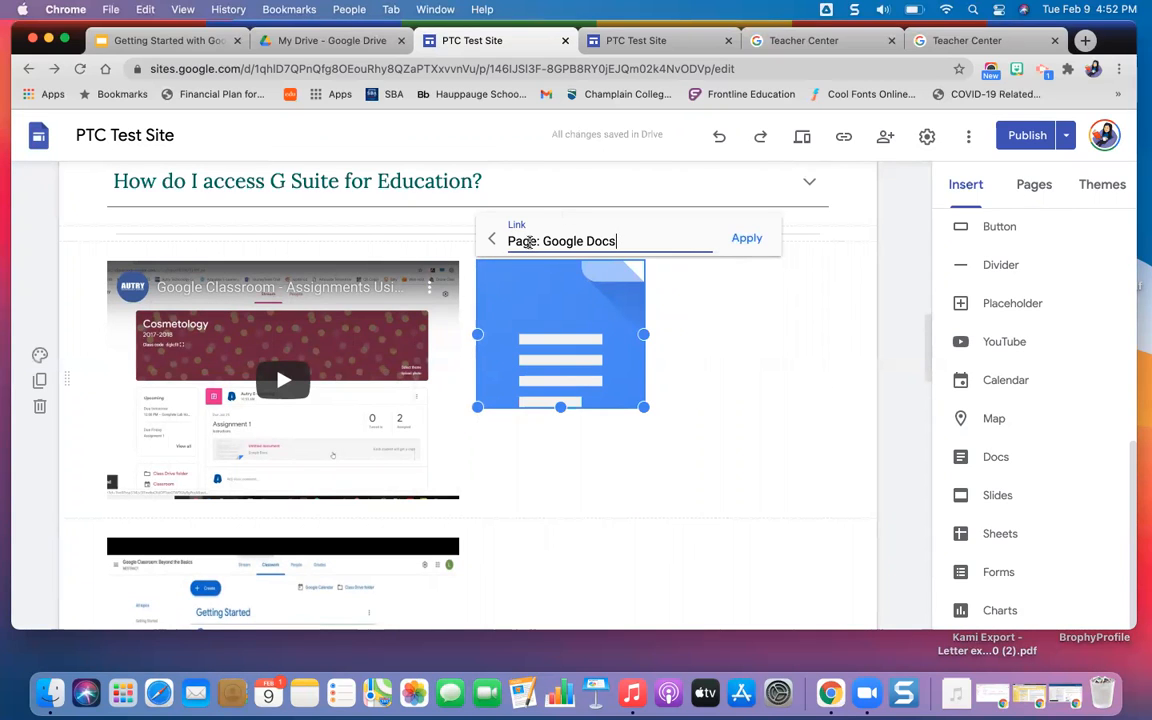
click(746, 248)
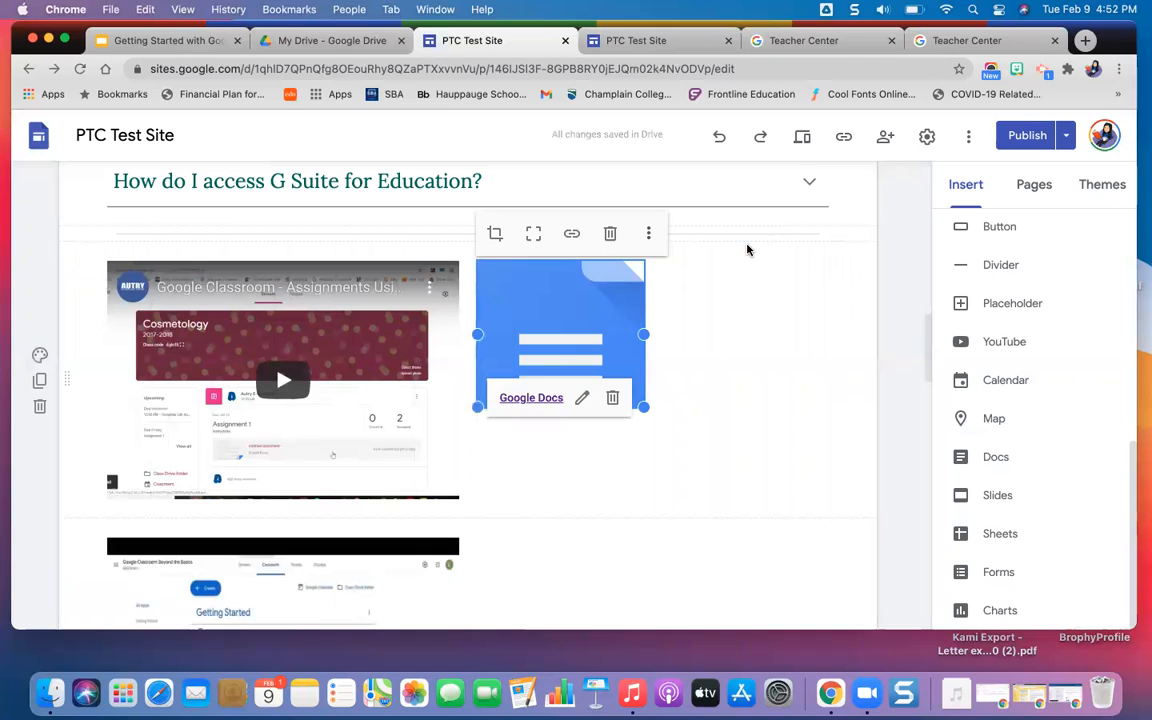
click(777, 316)
Preview the Home page and test the Google Docs image's link beside the Google Classroom assignments video.
click(804, 137)
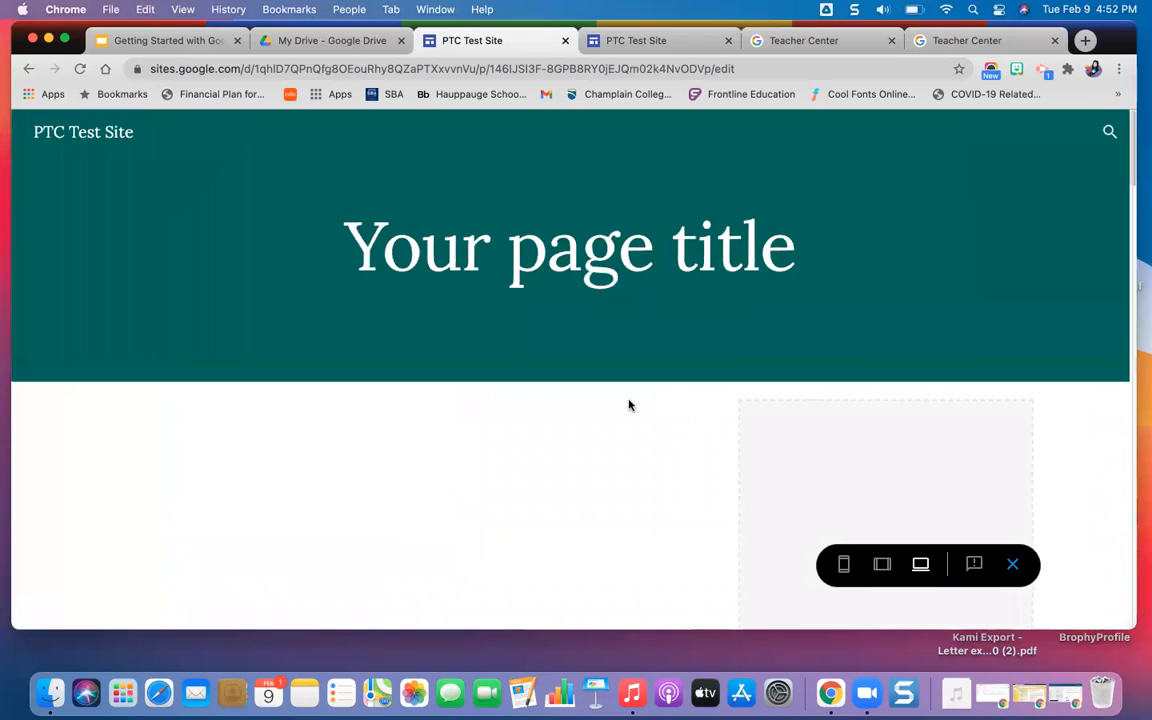
scroll(782, 440, down, 5)
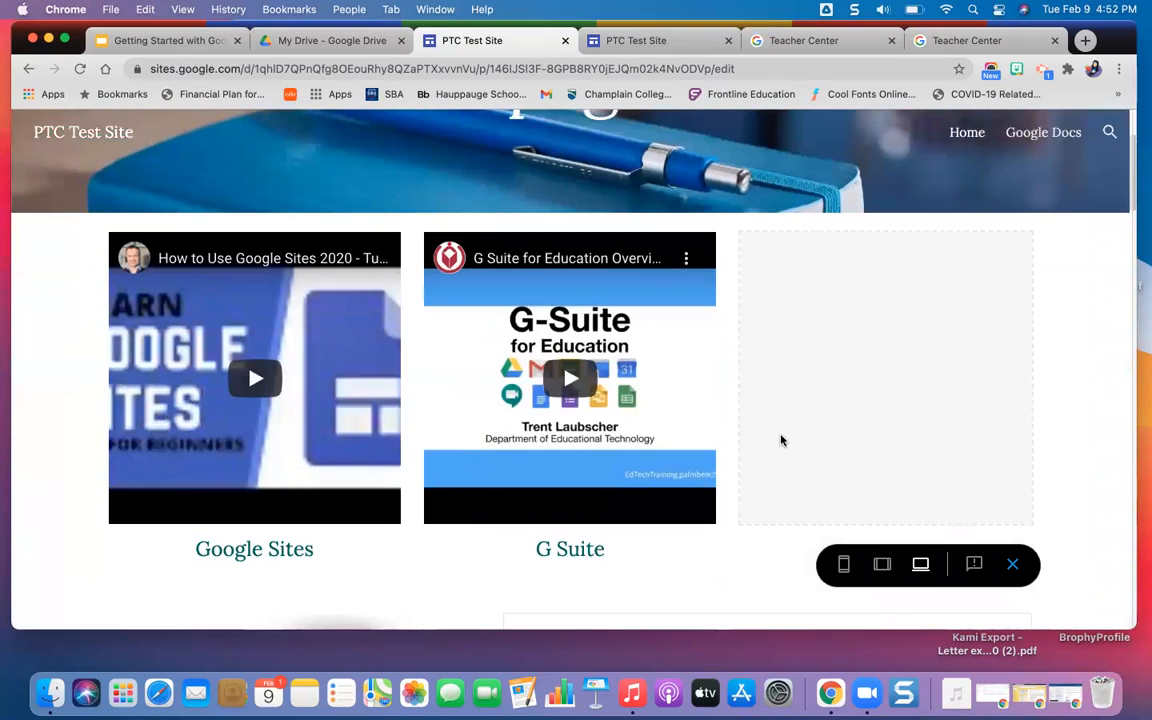
scroll(782, 440, down, 2)
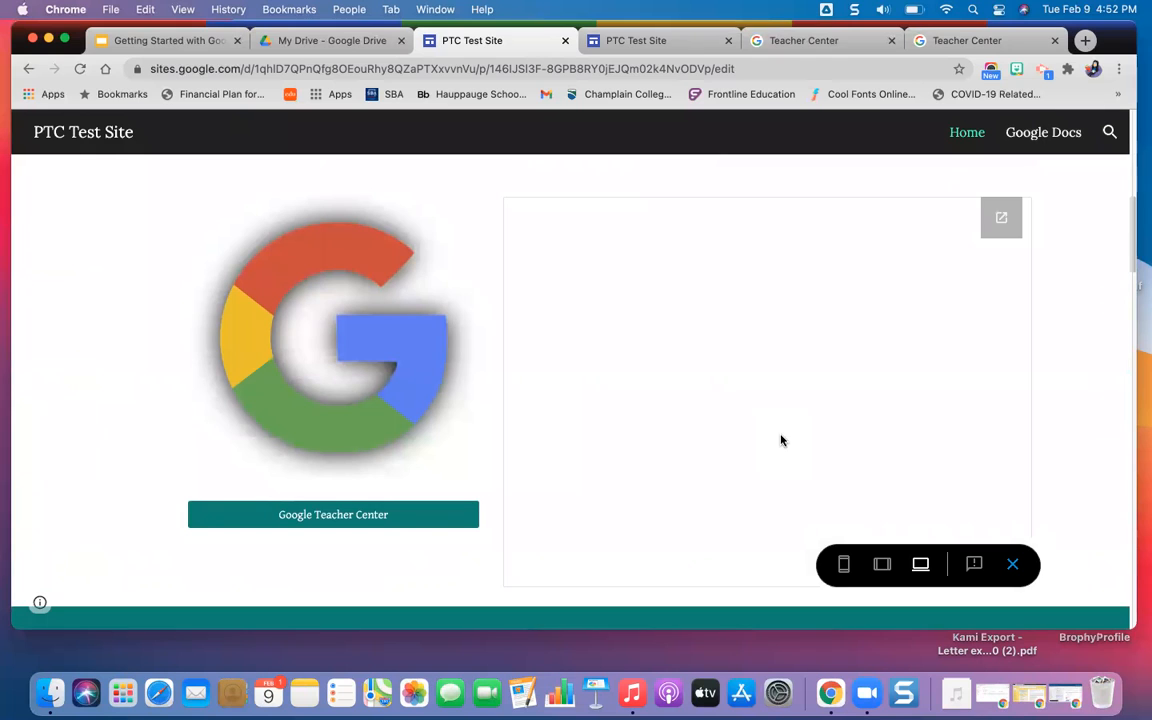
scroll(782, 440, down, 10)
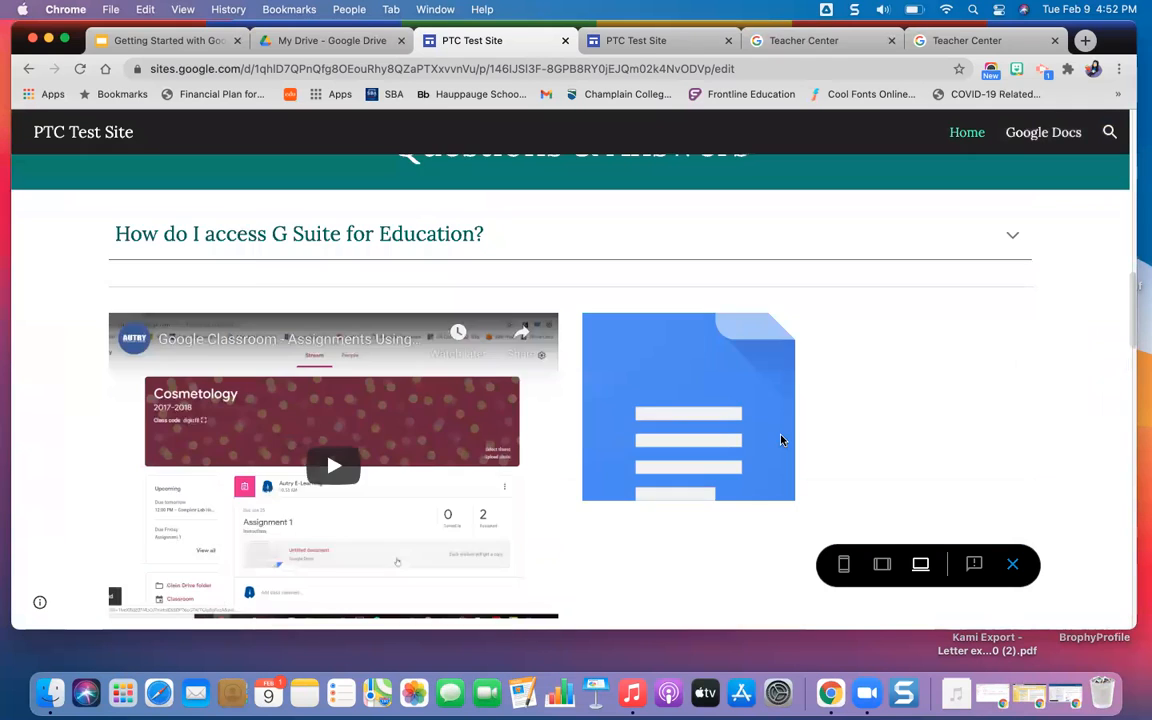
scroll(717, 450, down, 3)
scroll(709, 265, up, 2)
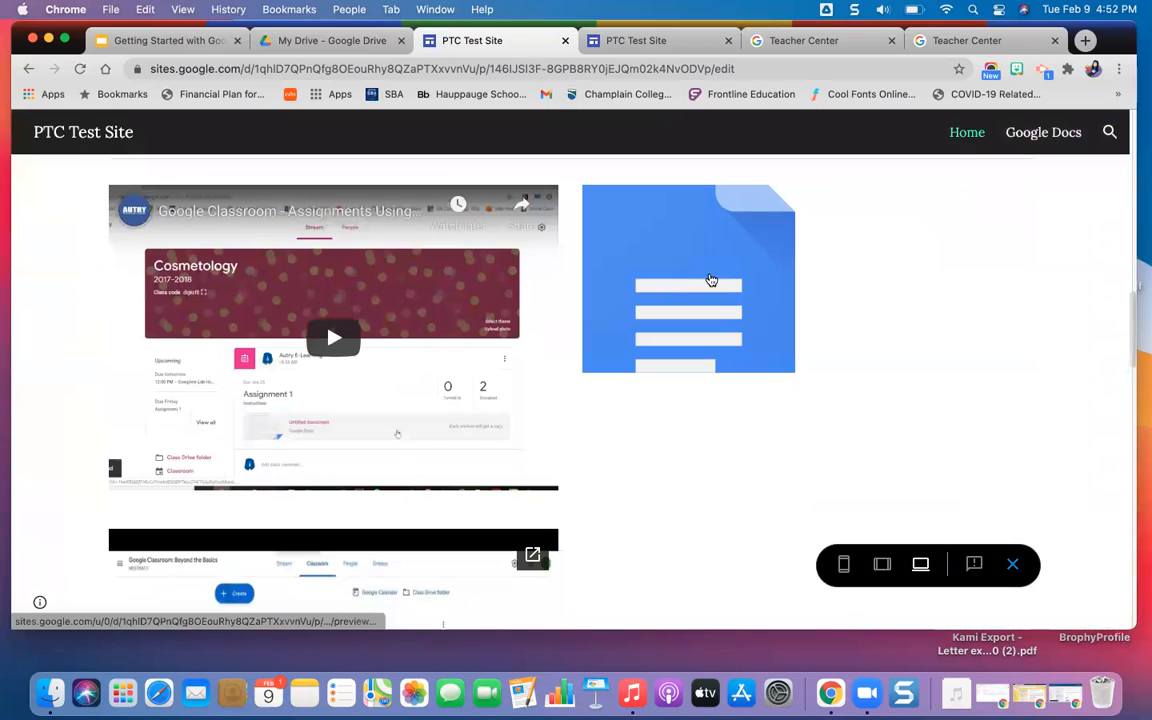
click(710, 280)
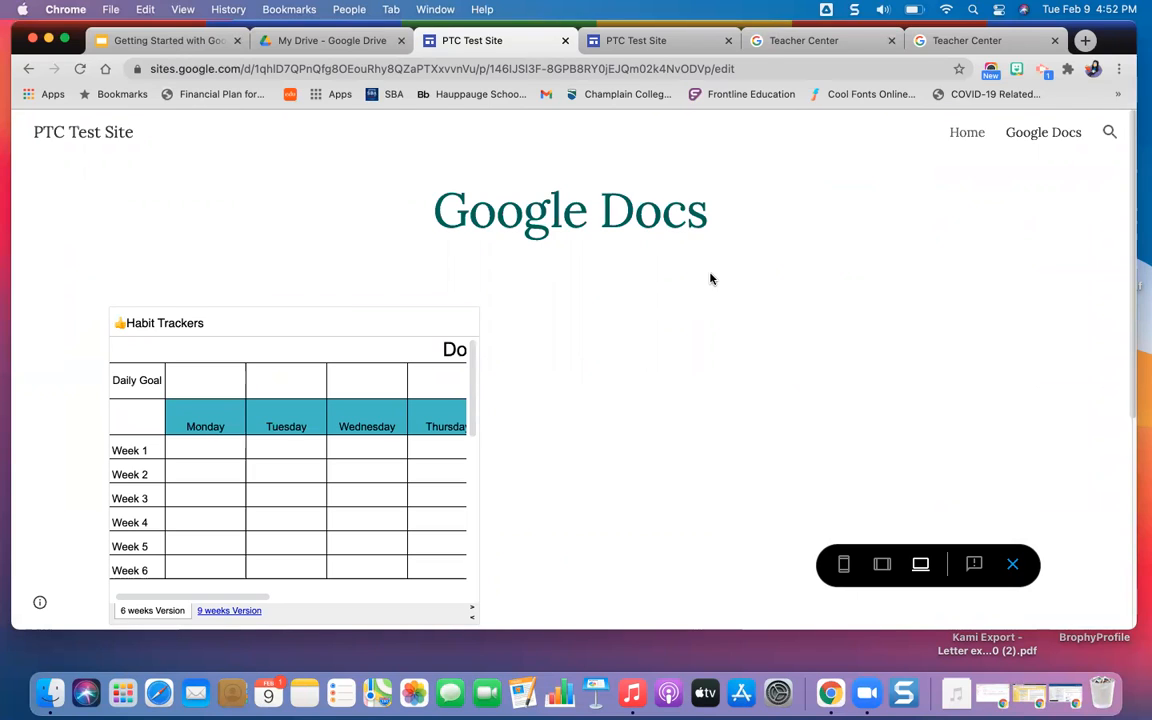
Close the PTC Test Site editor preview and the published site.
click(566, 42)
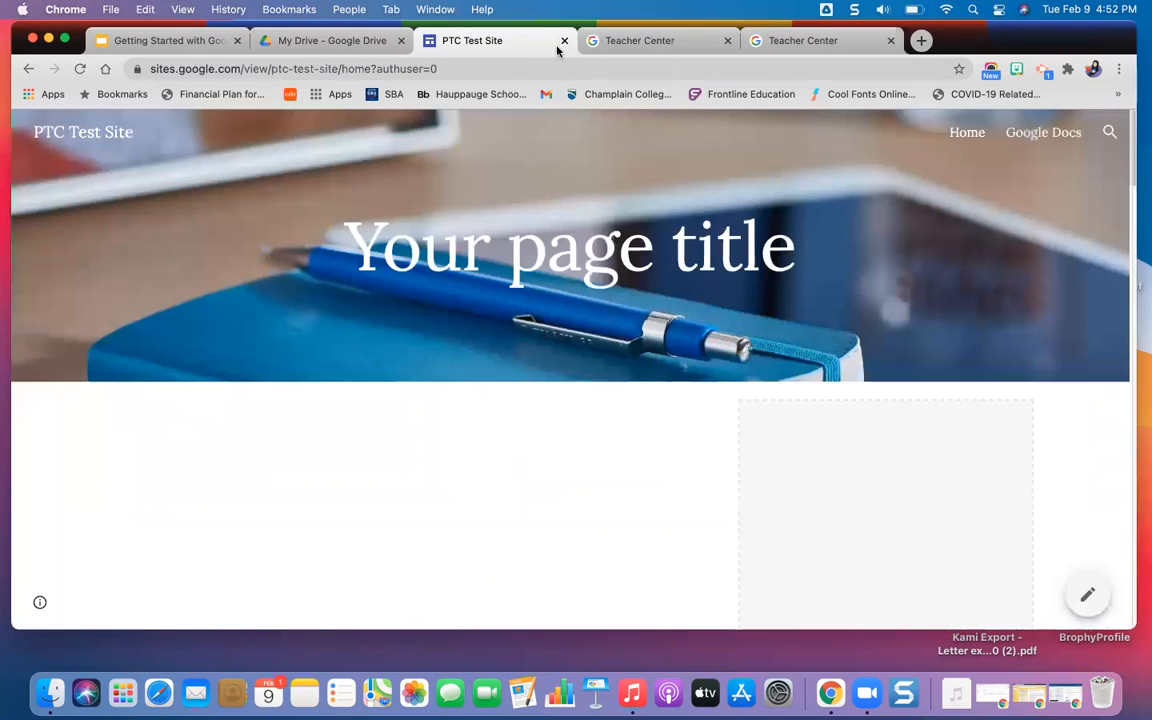
click(564, 42)
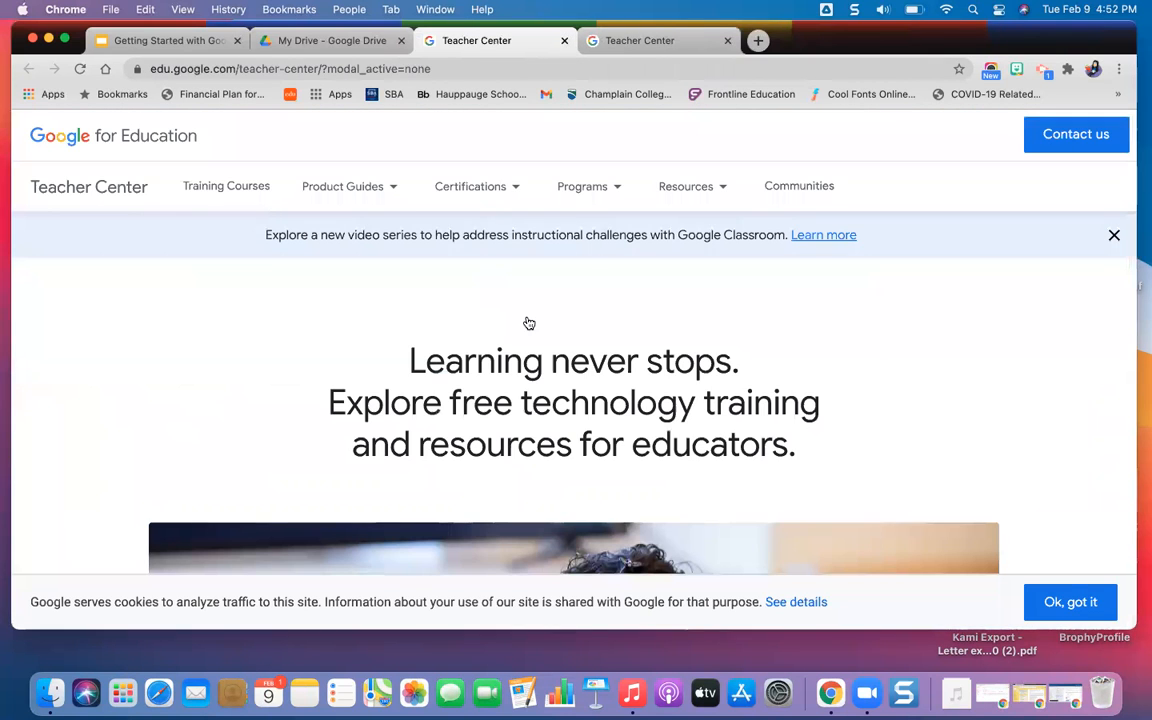